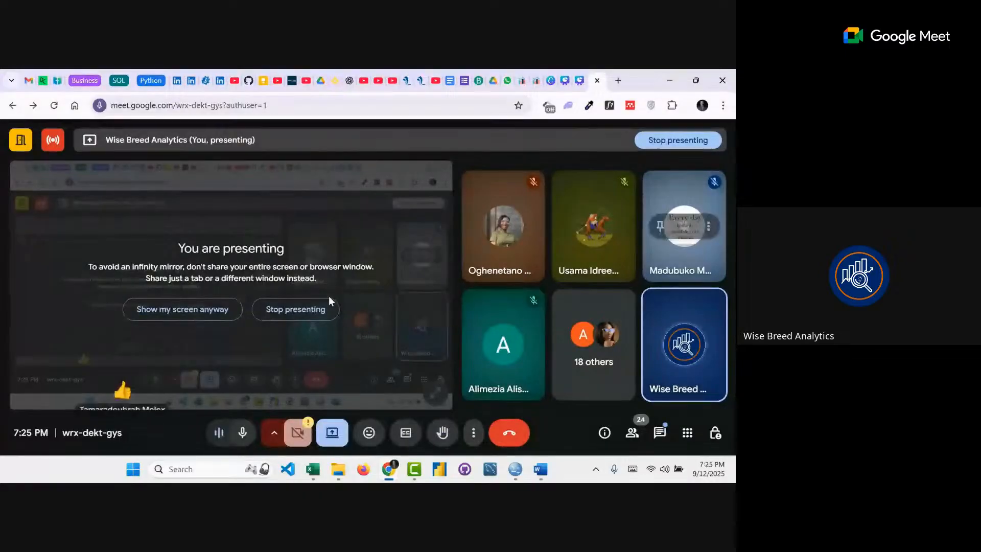
- Minimize the browser, Word, File Explorer, Excel and Camtasia windows to bring up the SPSS Statistics start dialog over its Data Editor
click(198, 309)
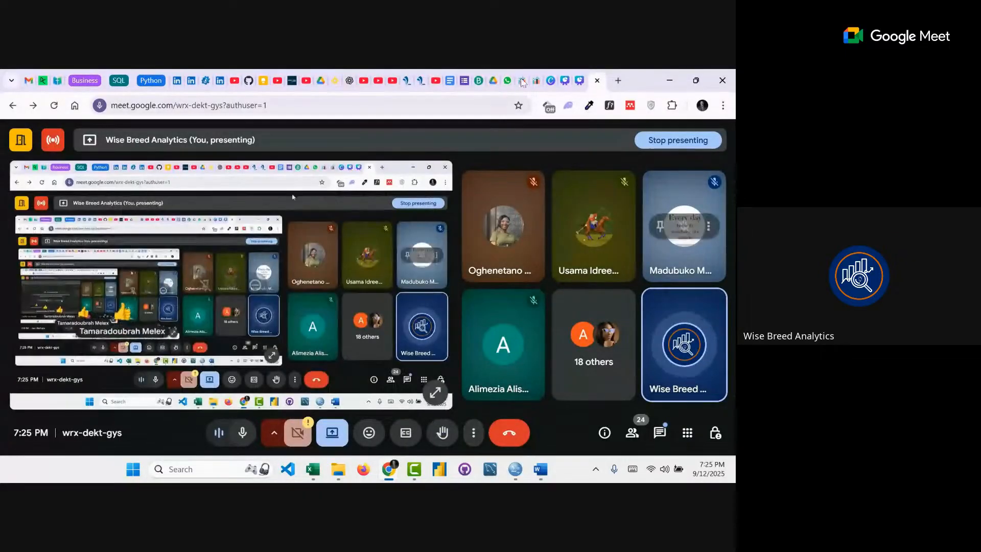
click(669, 80)
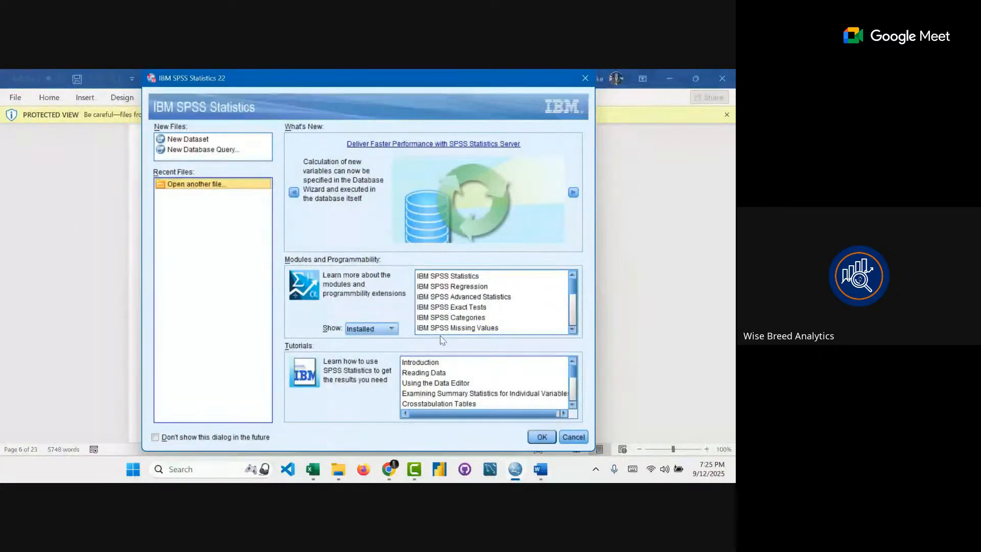
mouse_move(531, 481)
click(671, 78)
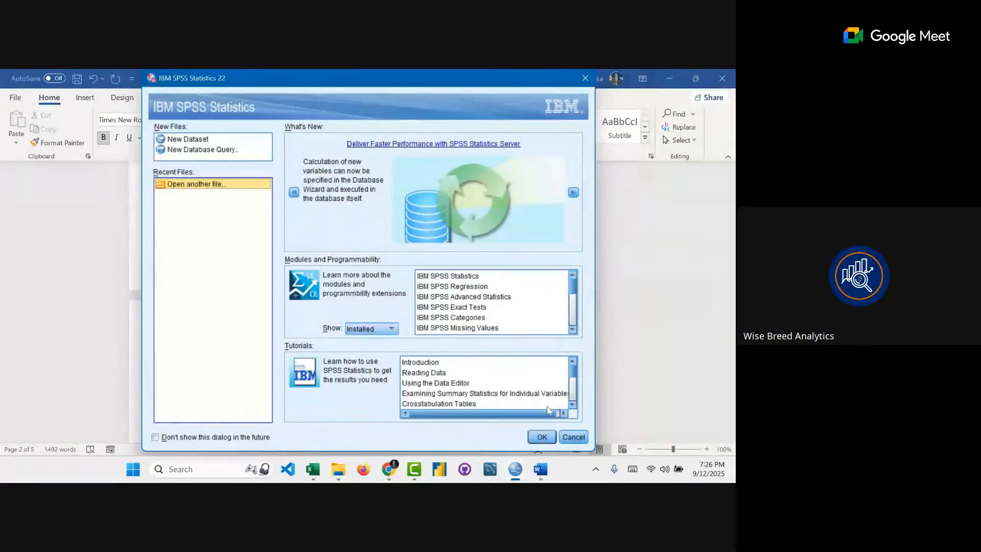
click(670, 78)
click(680, 81)
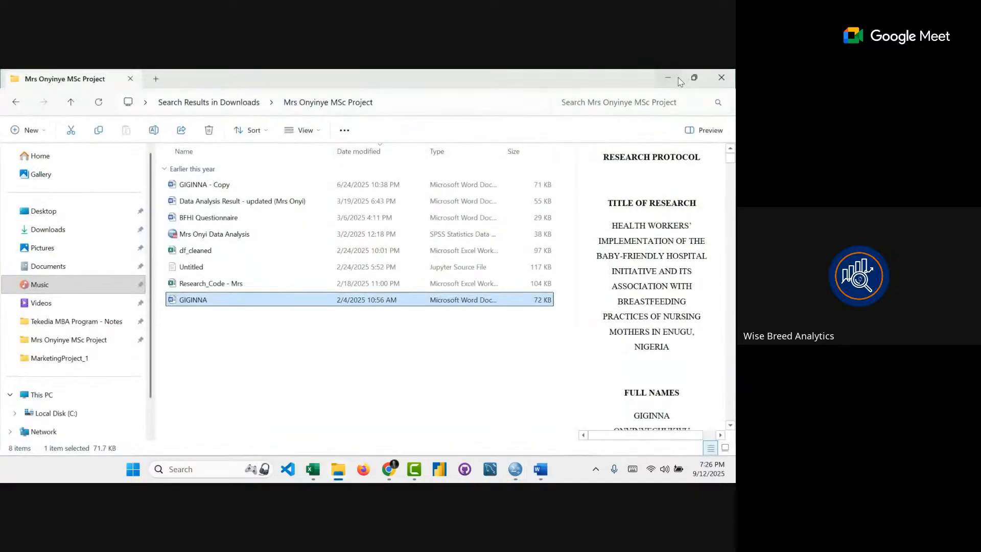
click(666, 78)
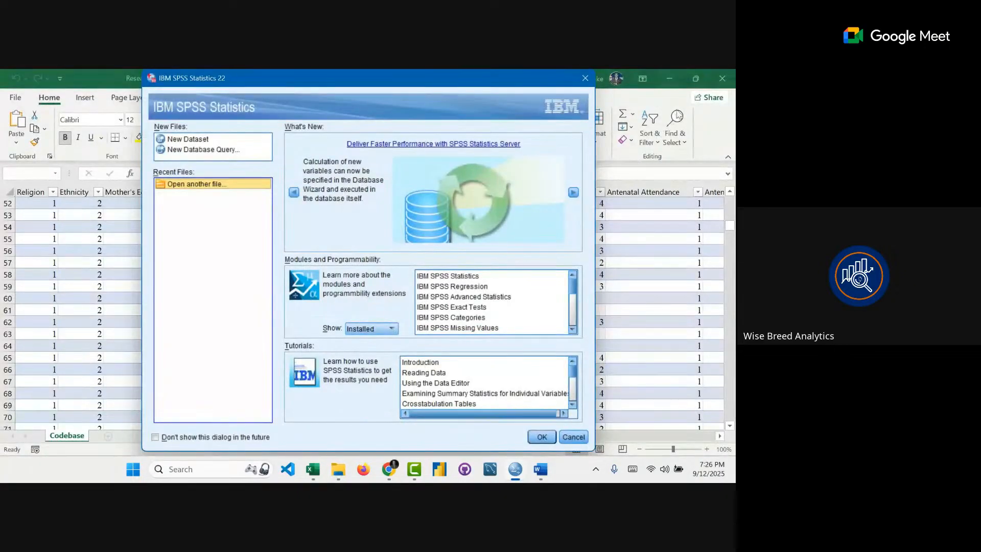
click(682, 78)
click(682, 77)
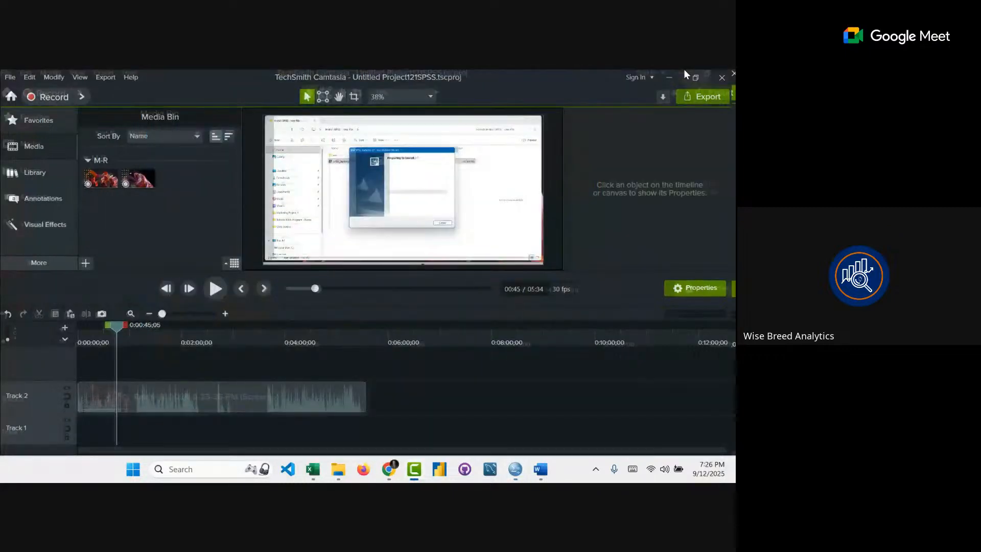
click(670, 75)
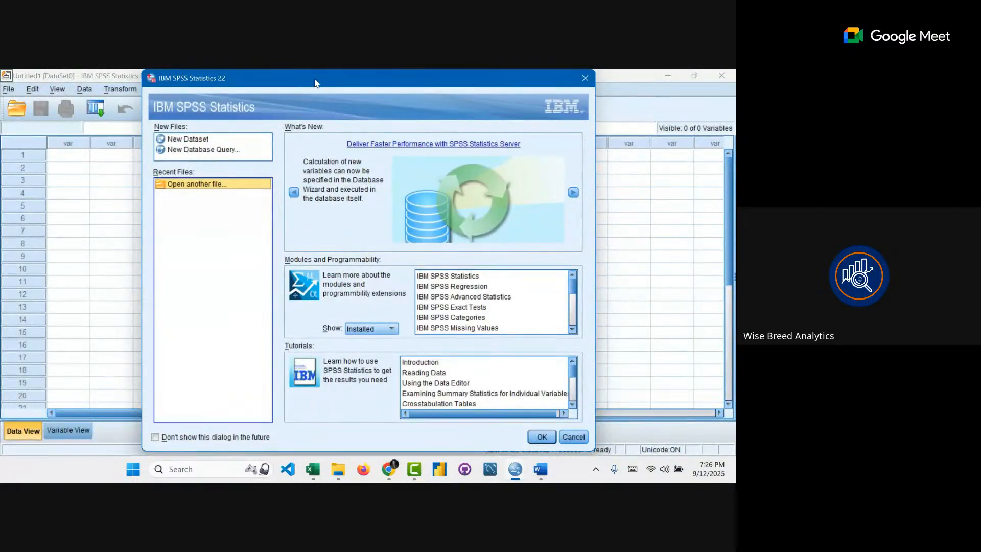
mouse_move(315, 82)
mouse_down()
mouse_move(295, 105)
mouse_move(313, 83)
mouse_up()
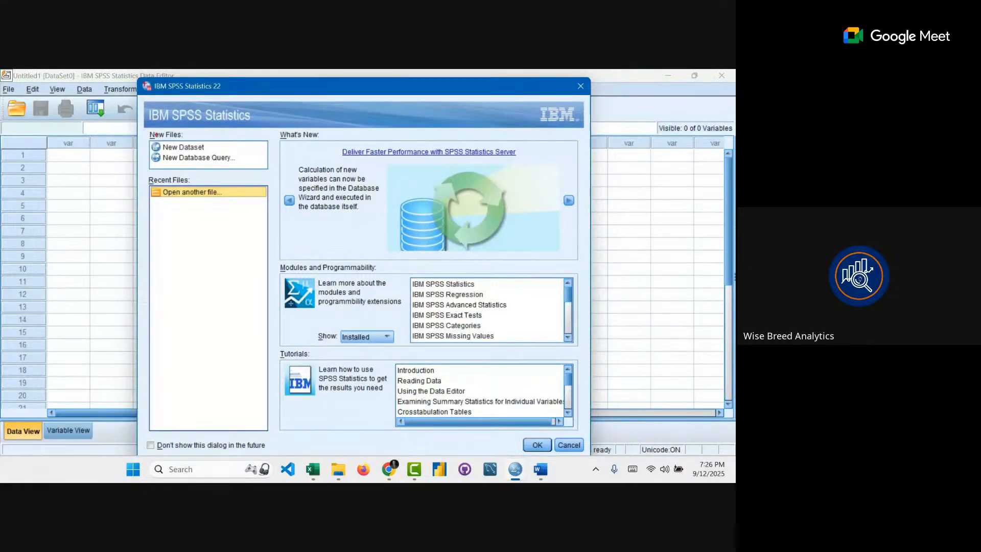
- Annotate the New Files options and the Recent Files list of the start dialog in red, and clear the markings
mouse_move(143, 128)
mouse_down()
mouse_move(173, 145)
mouse_move(195, 139)
mouse_up()
drag(210, 146, 234, 145)
drag(235, 159, 258, 153)
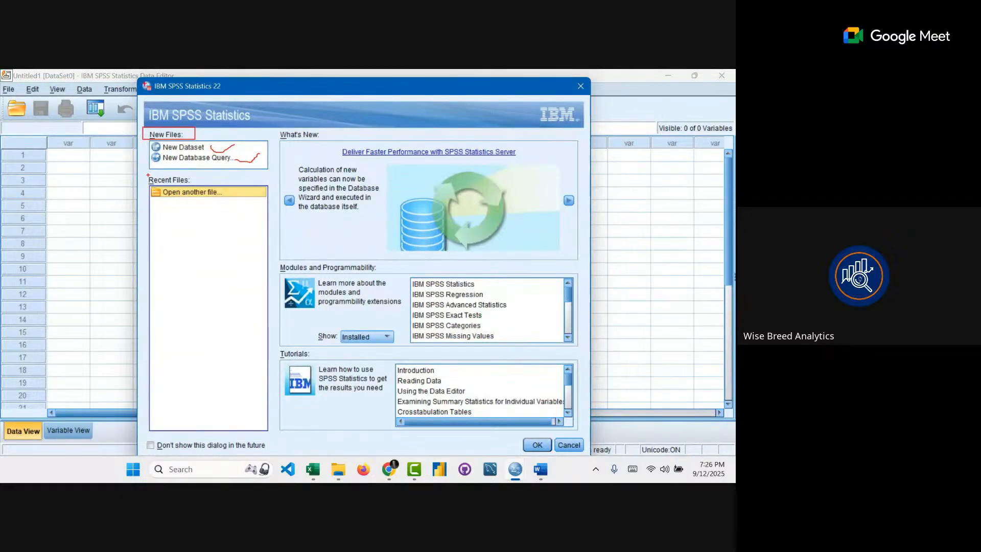
mouse_move(147, 175)
mouse_down()
mouse_move(179, 188)
mouse_move(147, 174)
mouse_move(215, 178)
mouse_up()
drag(165, 200, 169, 249)
mouse_move(180, 205)
mouse_down()
mouse_move(184, 239)
mouse_move(205, 240)
mouse_up()
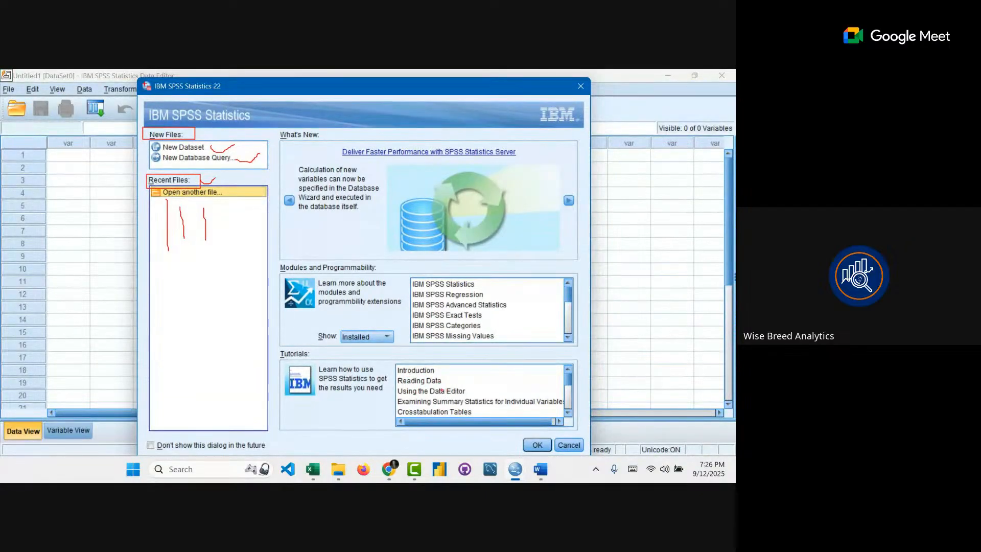
key(Escape)
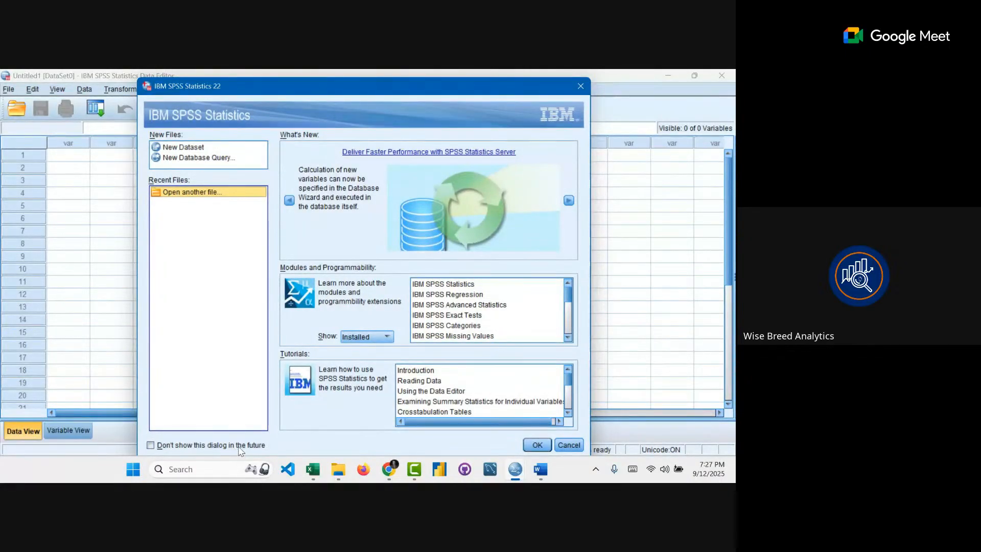
- Try the "Don't show this dialog in the future" option, switch it back off, and dismiss the start dialog
click(167, 446)
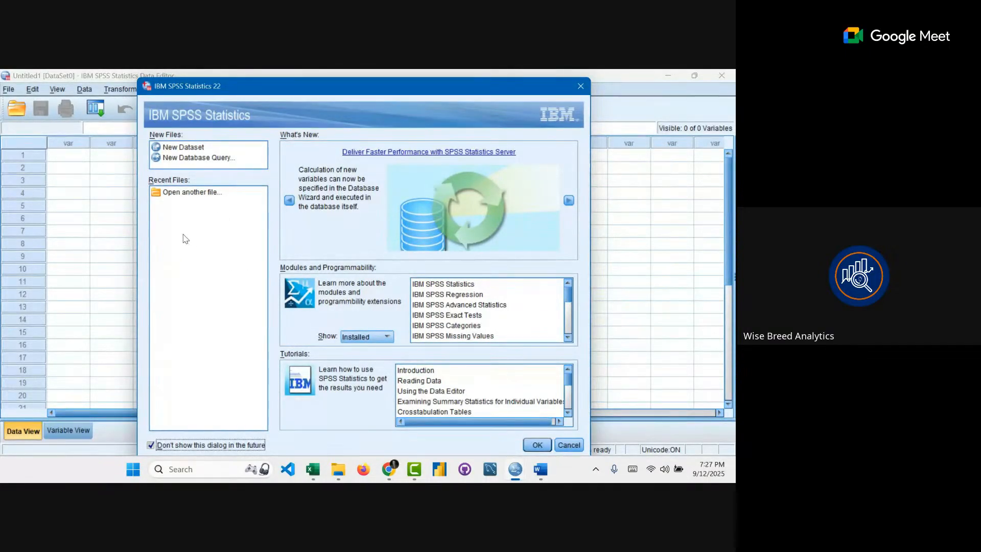
click(167, 448)
click(545, 446)
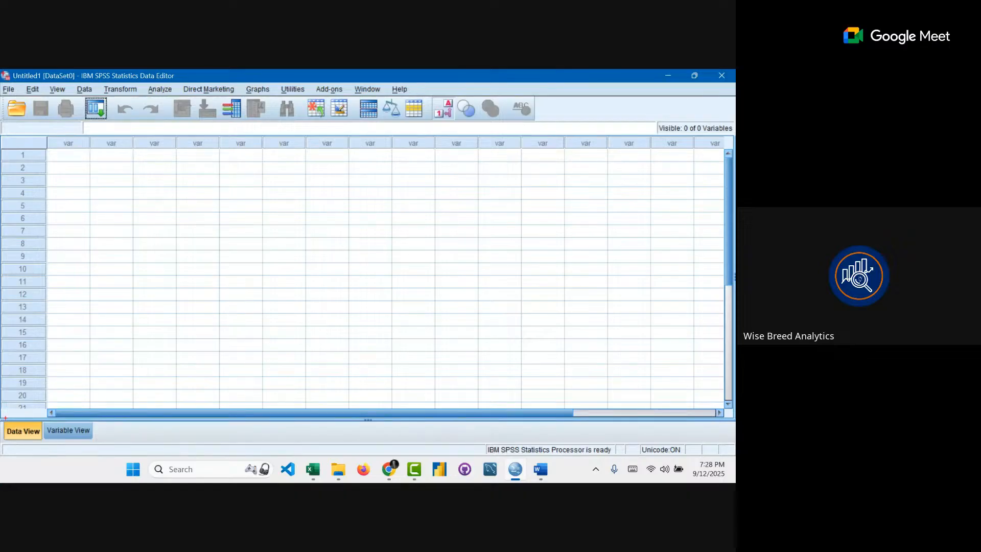
- Compare the Data View and Variable View of the empty dataset, ending in Data View
mouse_move(4, 414)
mouse_down()
mouse_move(17, 447)
mouse_move(43, 448)
mouse_up()
click(56, 434)
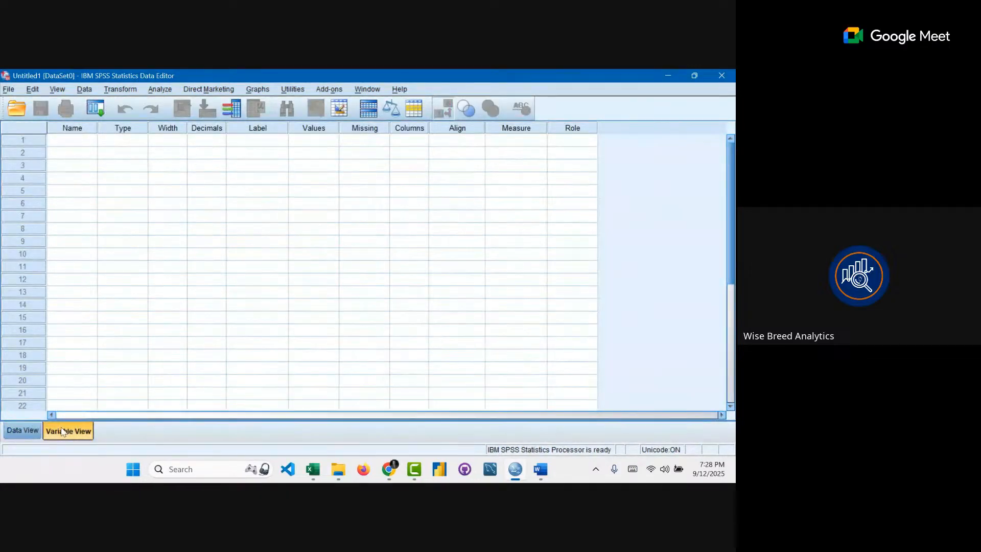
click(19, 429)
click(68, 431)
click(23, 429)
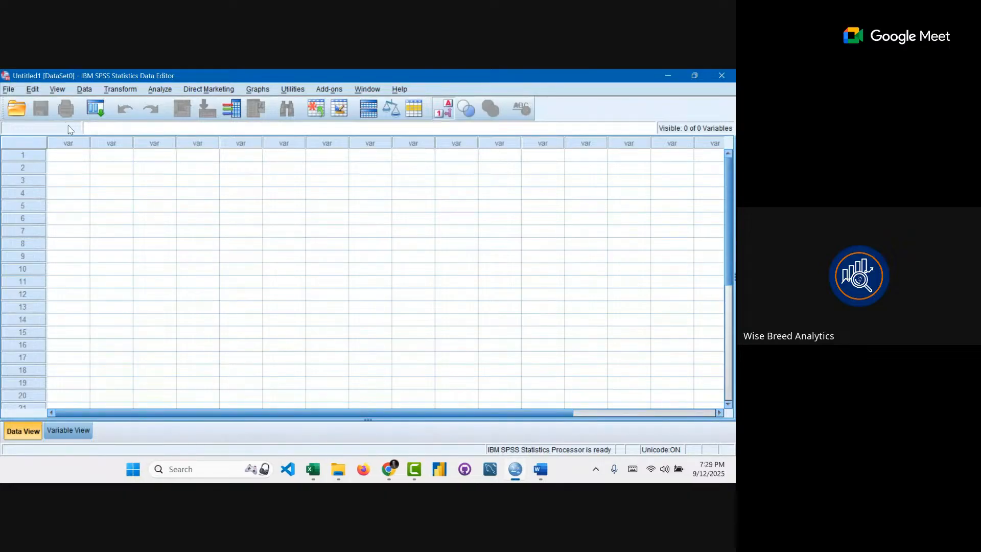
- Look through the Data Editor's menus, including File, Edit, Transform, Analyze and Direct Marketing, without running a command
click(105, 155)
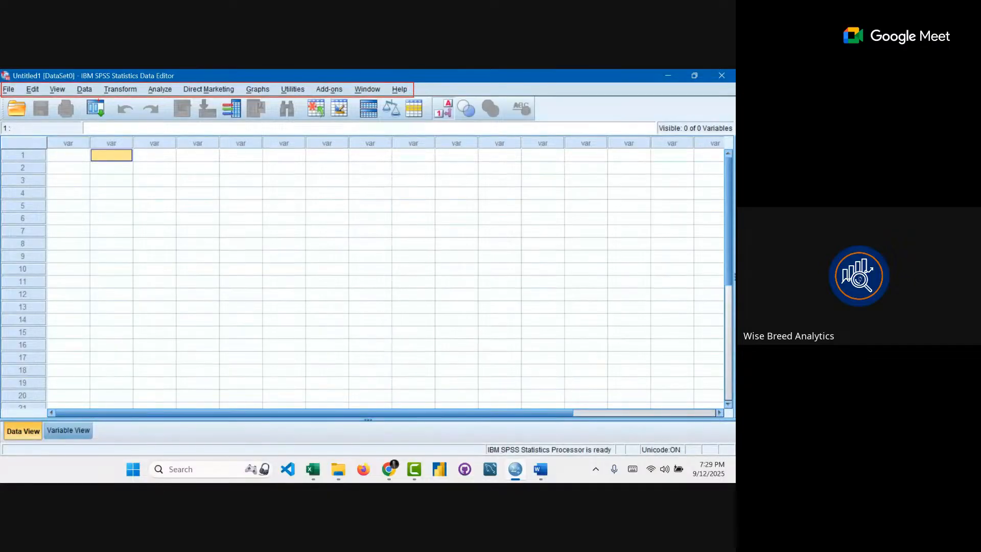
click(11, 90)
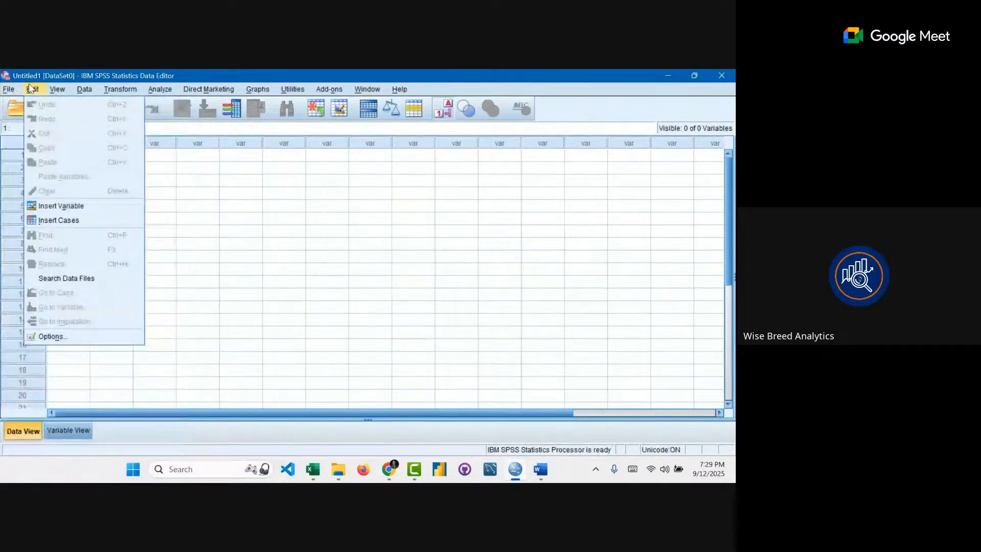
mouse_move(57, 89)
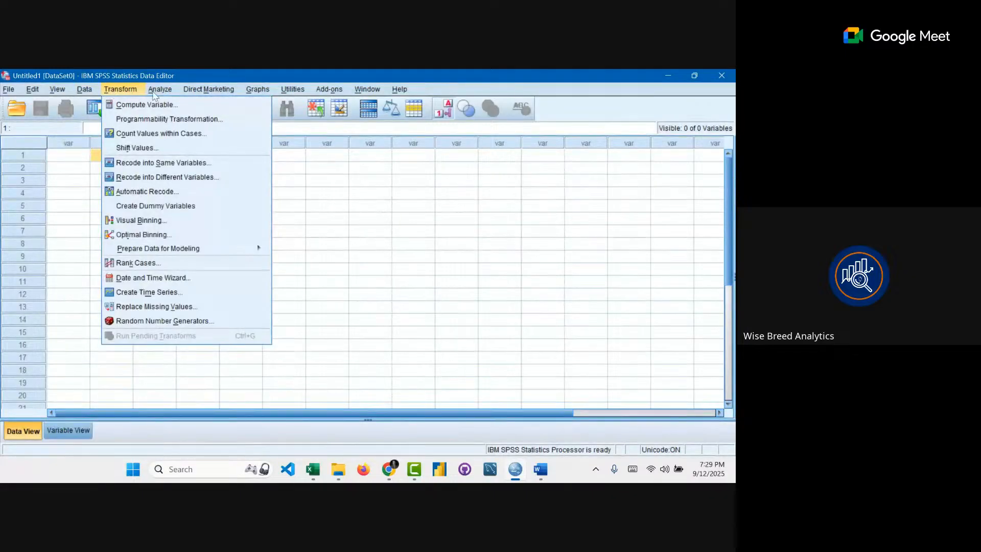
mouse_move(170, 96)
mouse_move(320, 88)
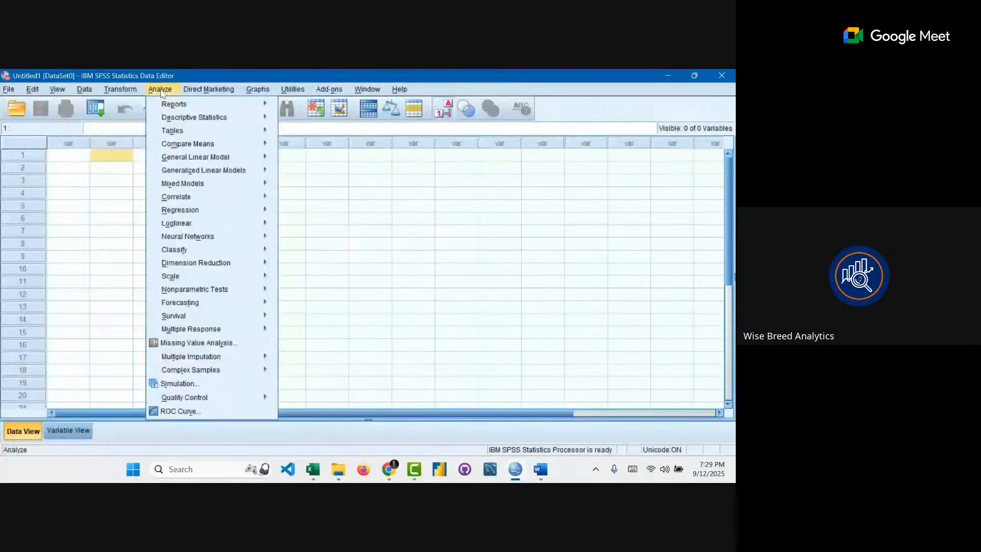
mouse_move(375, 88)
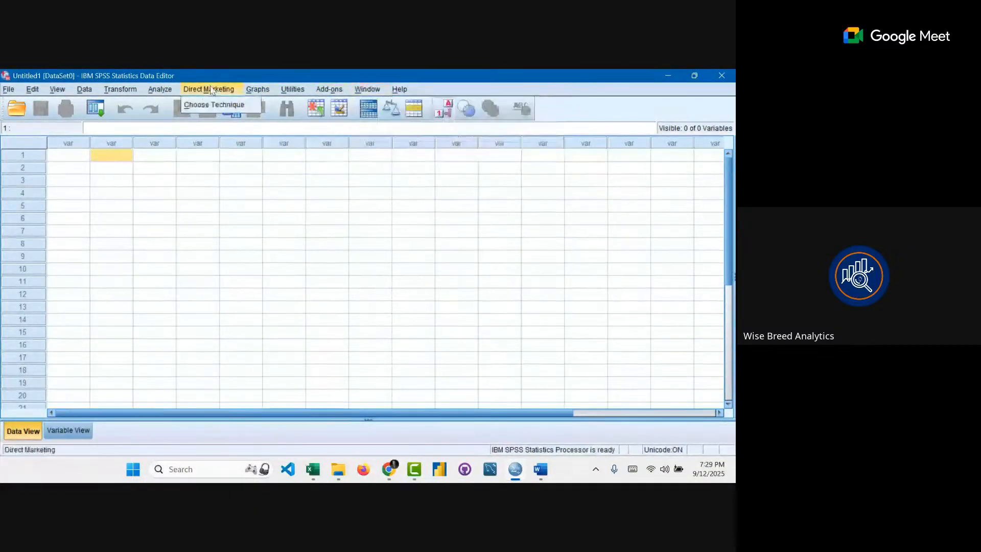
mouse_move(247, 89)
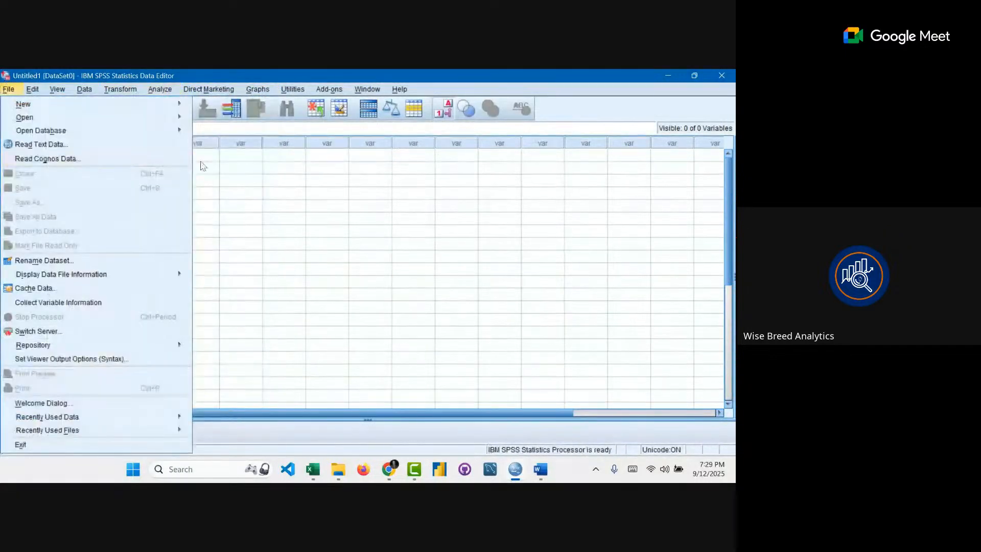
click(256, 169)
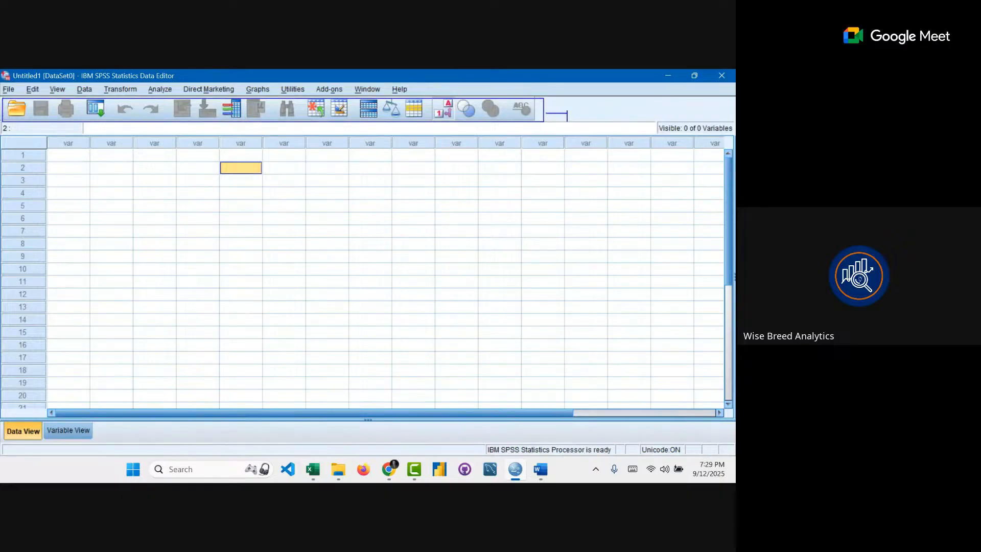
- Annotate the Data Editor by labelling the icon row "Tool bar" and the boxed menu row "Menu Tabs"
text(Tool bar)
mouse_move(1, 82)
mouse_down()
mouse_move(43, 102)
mouse_move(455, 114)
mouse_move(473, 94)
mouse_move(496, 90)
mouse_move(497, 101)
mouse_up()
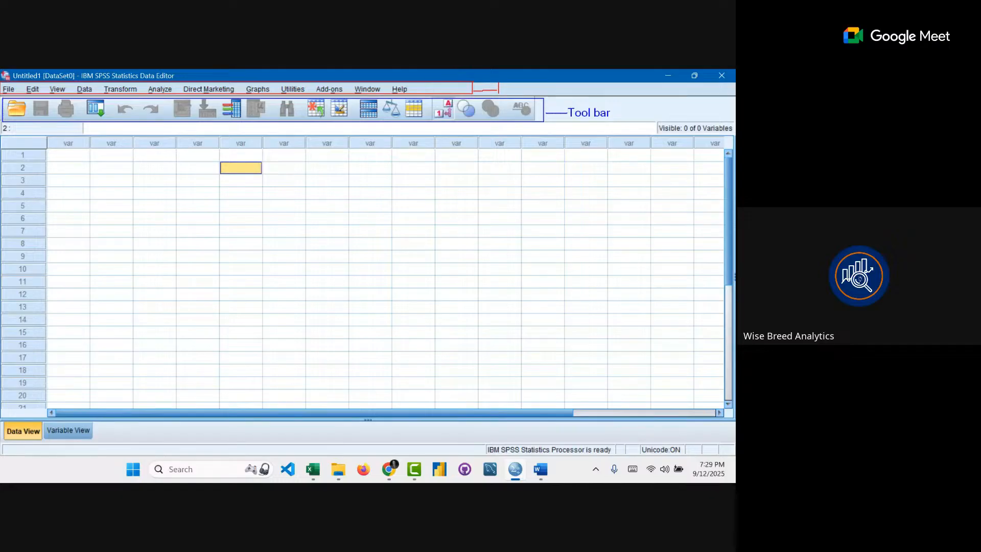
text(Menu Tabs)
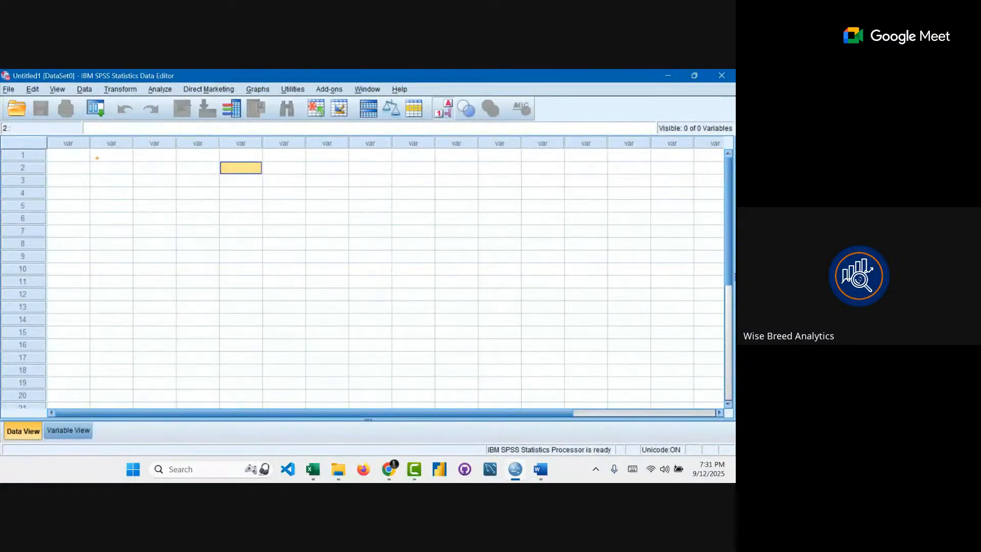
- Outline four variable columns and two case rows of the Data View grid in blue, and clear the annotations
drag(93, 139, 132, 395)
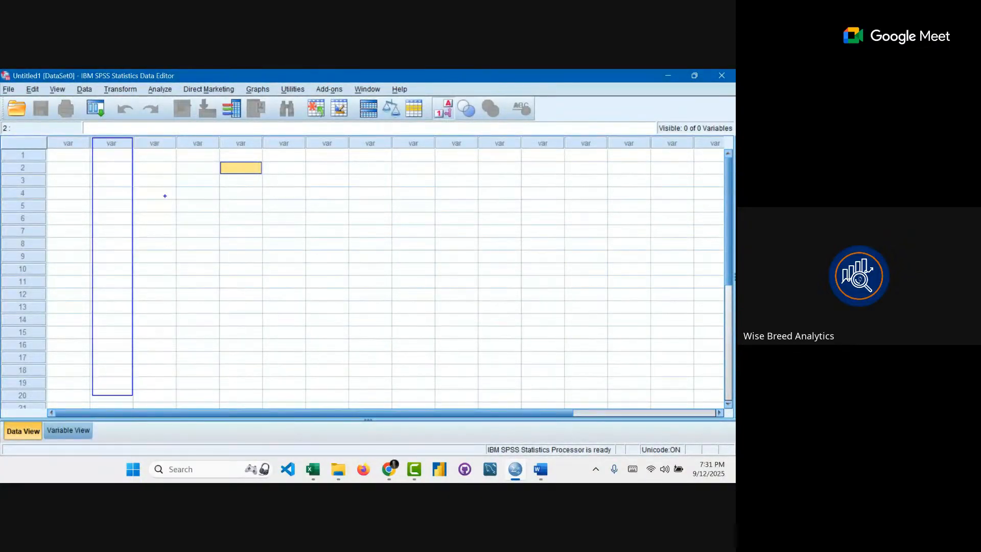
mouse_move(140, 139)
mouse_down()
mouse_move(160, 334)
mouse_move(176, 381)
mouse_up()
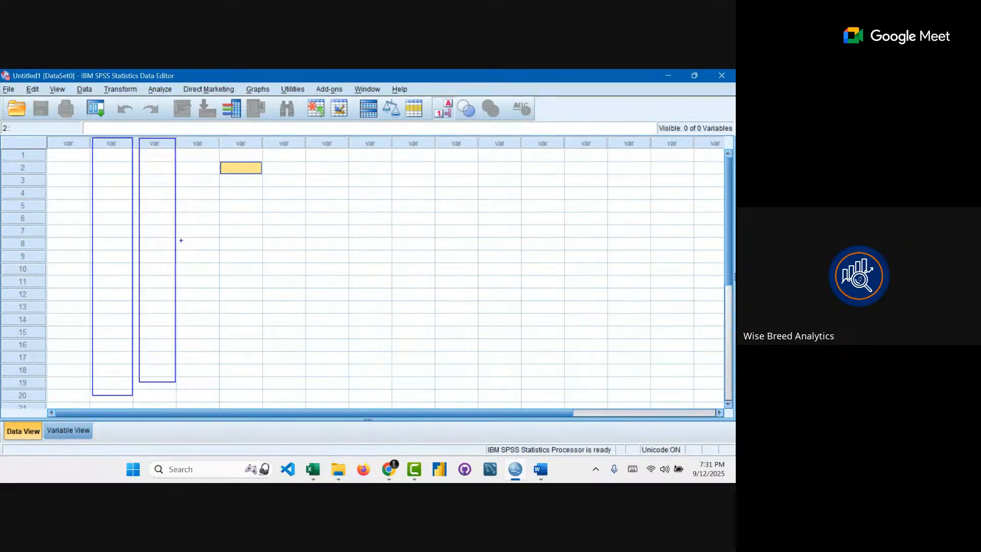
mouse_move(182, 138)
mouse_down()
mouse_move(196, 304)
mouse_move(218, 379)
mouse_up()
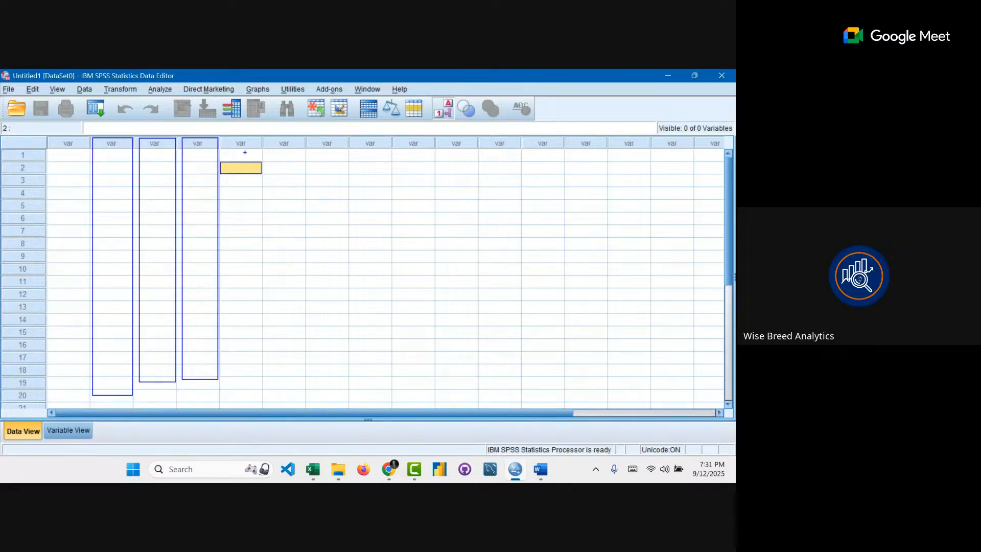
mouse_move(225, 138)
mouse_down()
mouse_move(215, 336)
mouse_move(263, 357)
mouse_up()
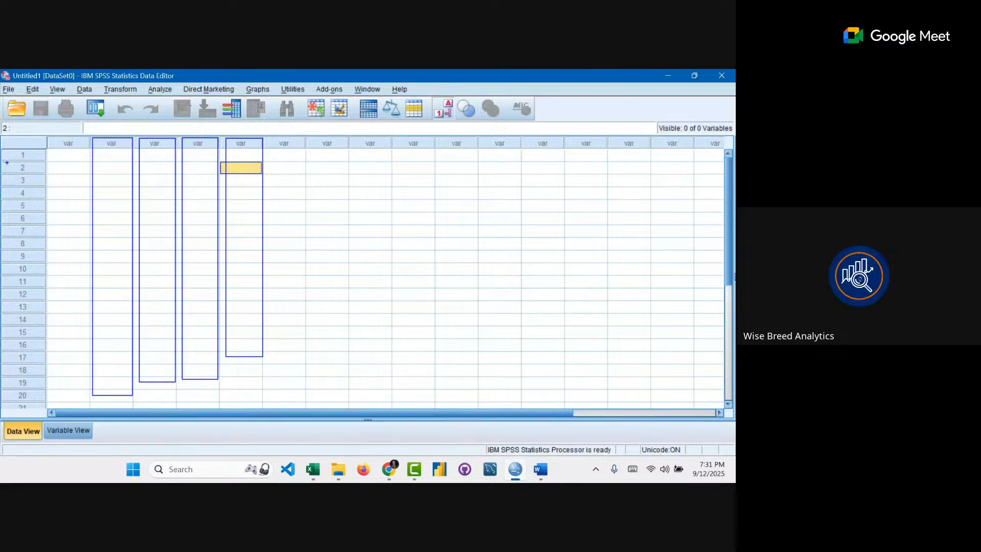
mouse_move(1, 147)
mouse_down()
mouse_move(8, 163)
mouse_move(104, 173)
mouse_move(404, 160)
mouse_up()
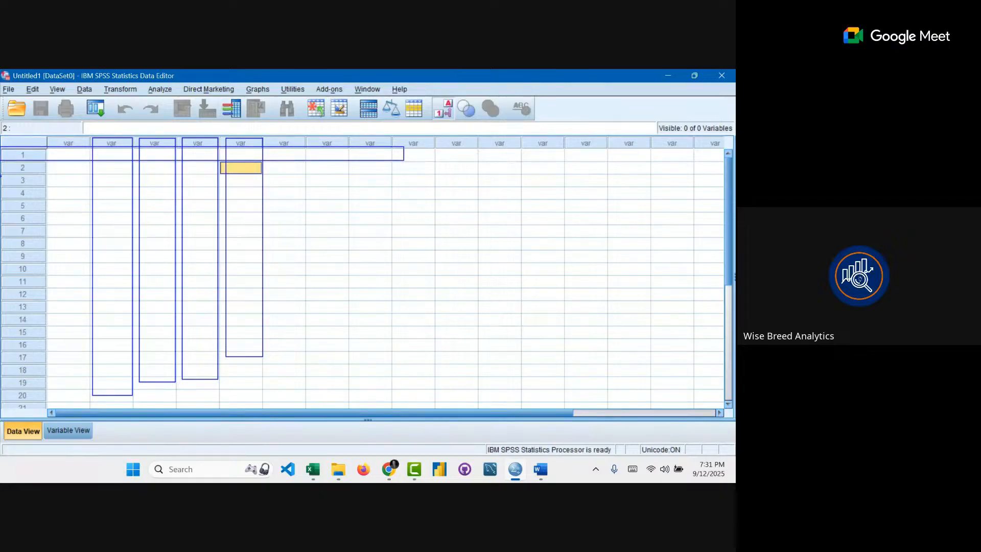
mouse_move(1, 177)
mouse_down()
mouse_move(110, 205)
mouse_move(160, 198)
mouse_up()
key(ctrl+z)
mouse_move(1, 172)
mouse_down()
mouse_move(6, 184)
mouse_move(402, 190)
mouse_up()
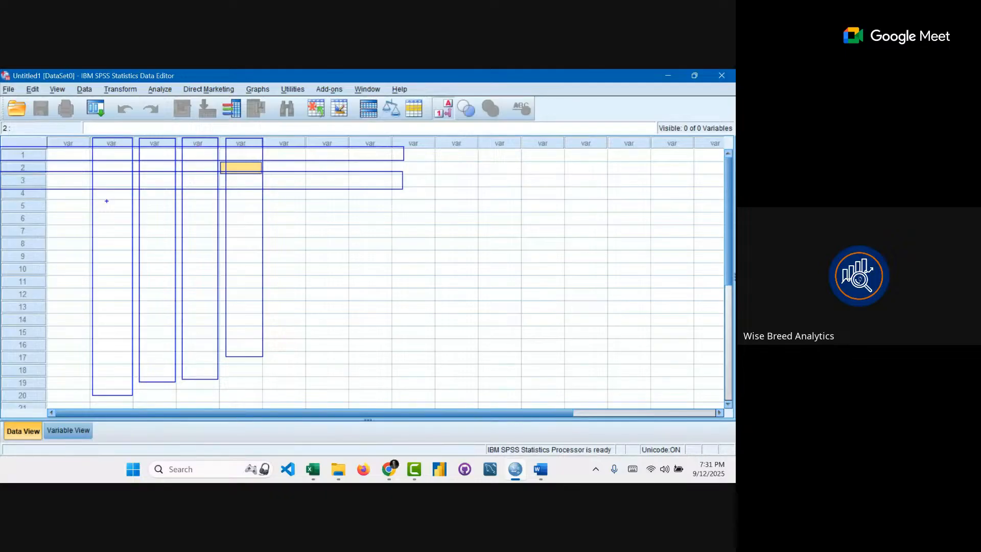
key(Escape)
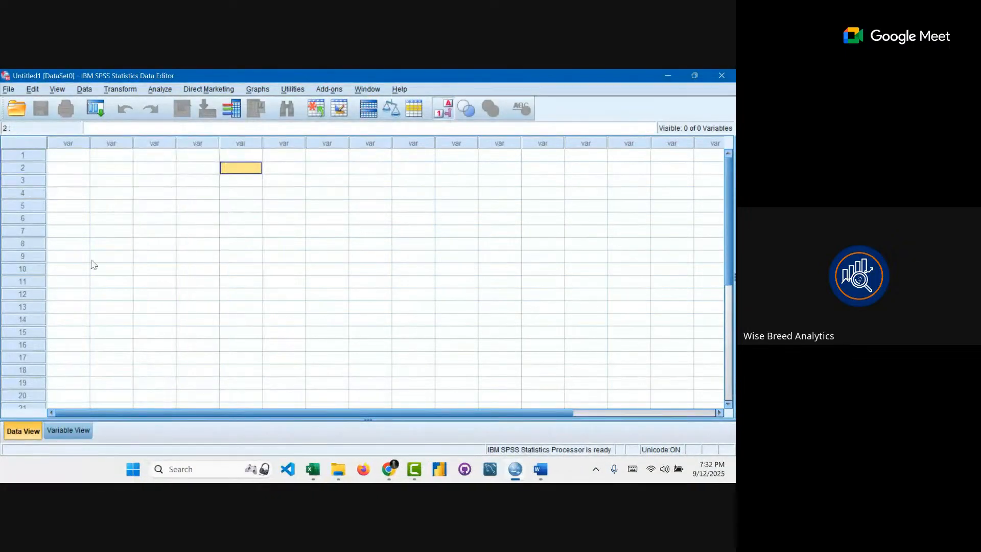
- Compare Data View and Variable View again, checking the first two cells of the first data column, and finish in Variable View
click(62, 434)
click(23, 431)
click(75, 158)
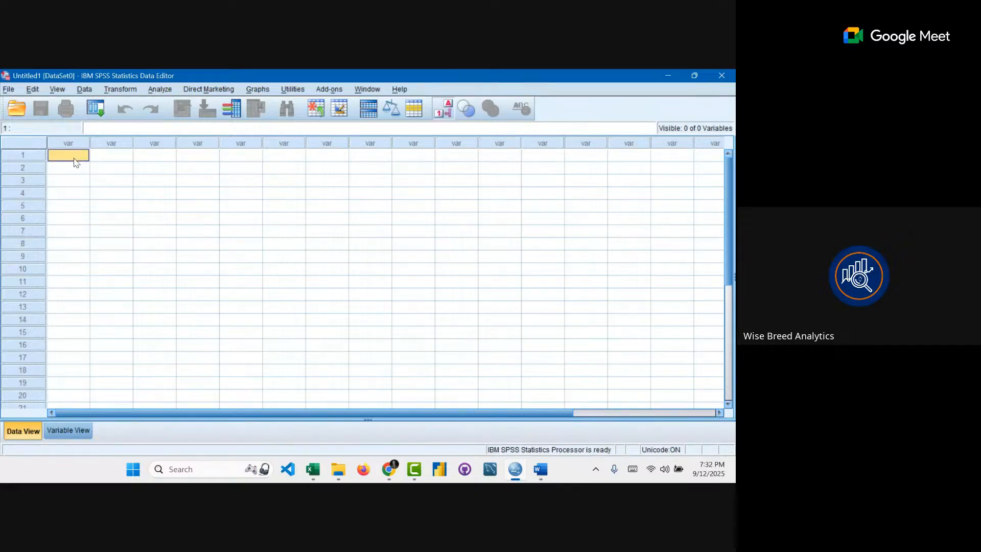
click(76, 167)
click(79, 431)
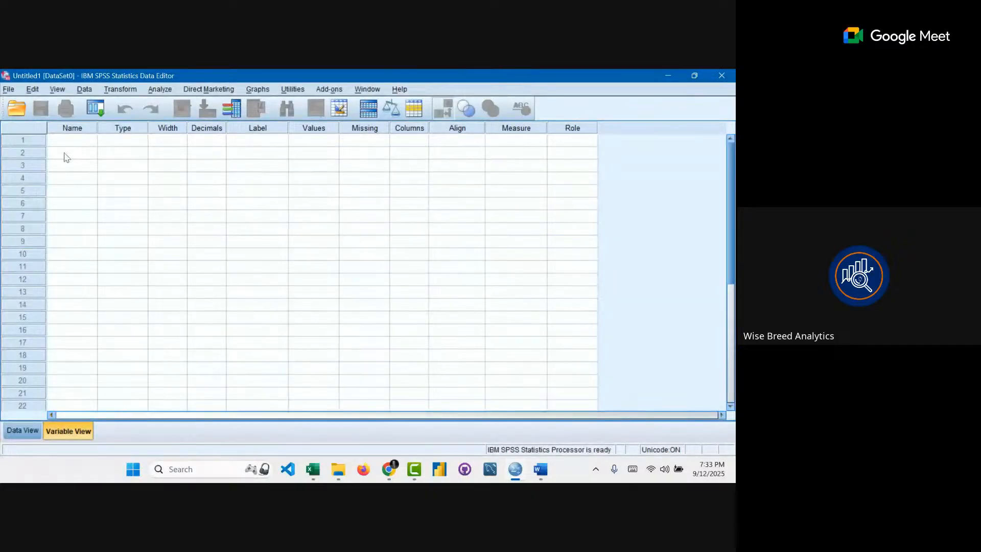
click(36, 432)
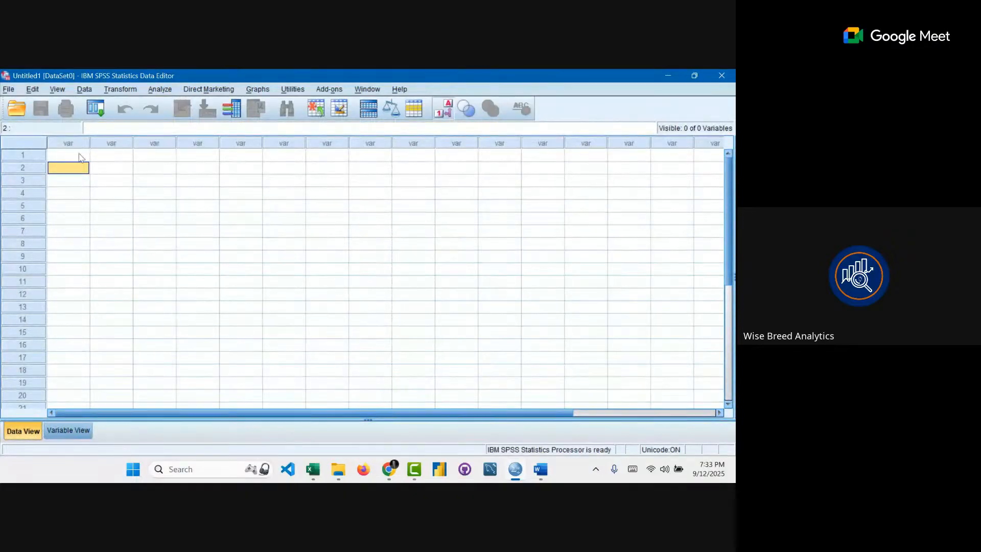
click(61, 430)
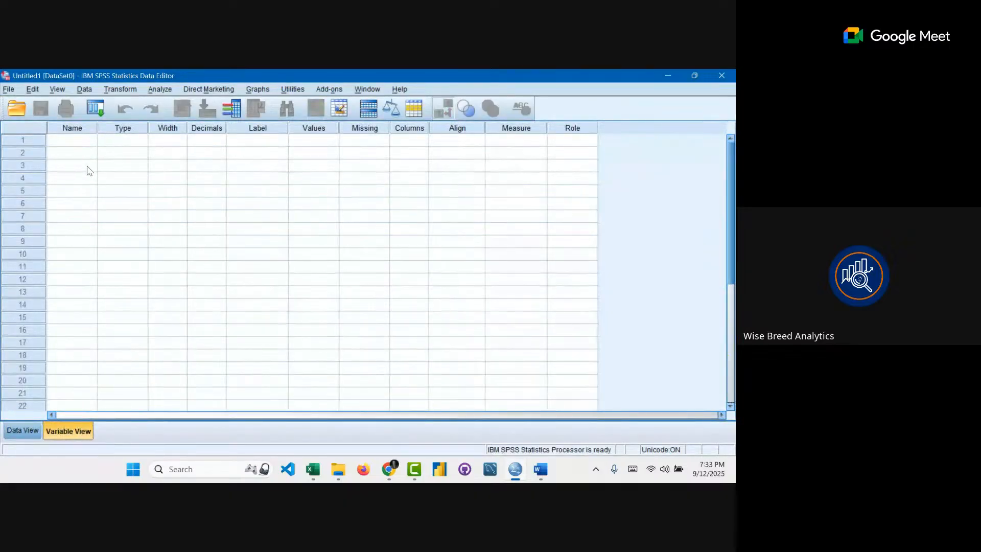
- Compare Data View and Variable View, checking the first Name cells and the first var column, and finish in Variable View
click(21, 430)
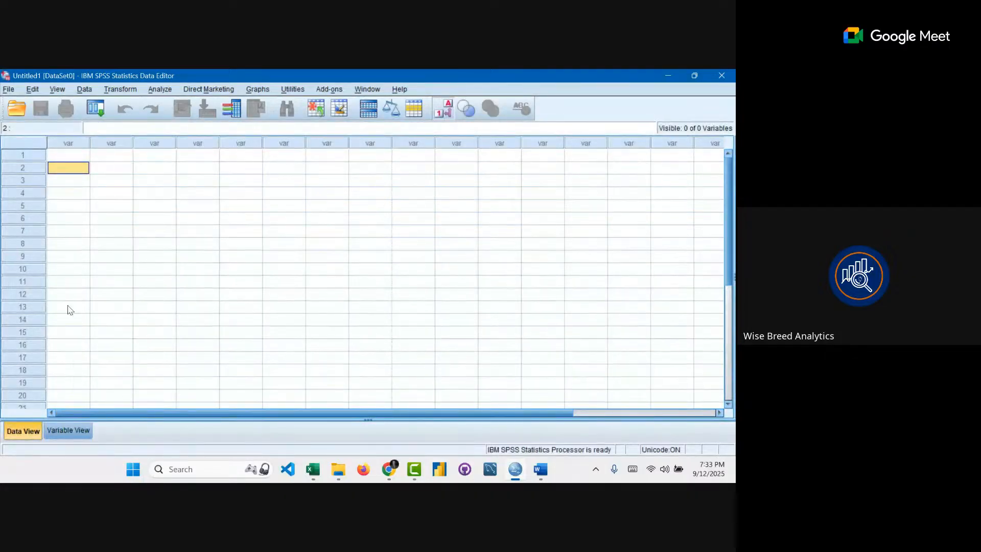
click(68, 431)
click(76, 154)
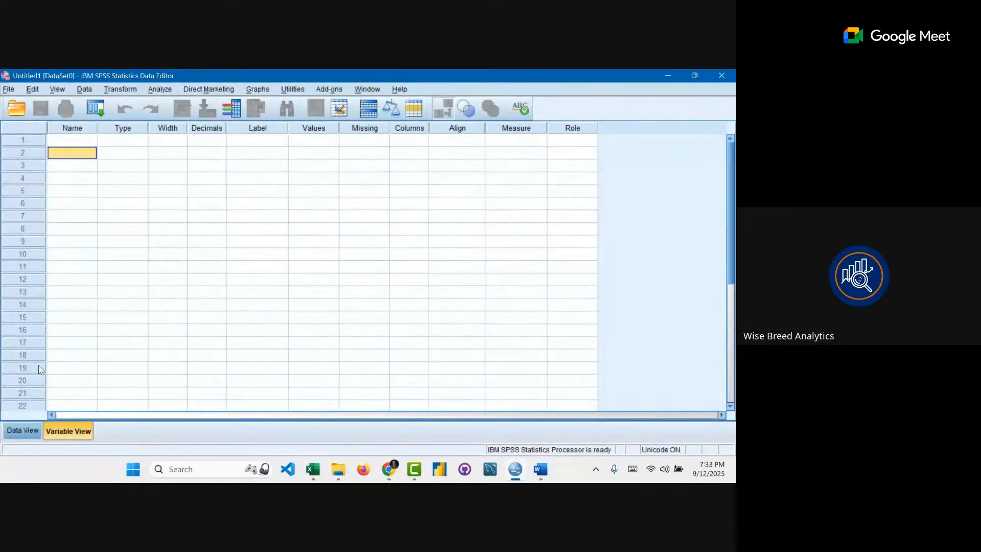
click(26, 434)
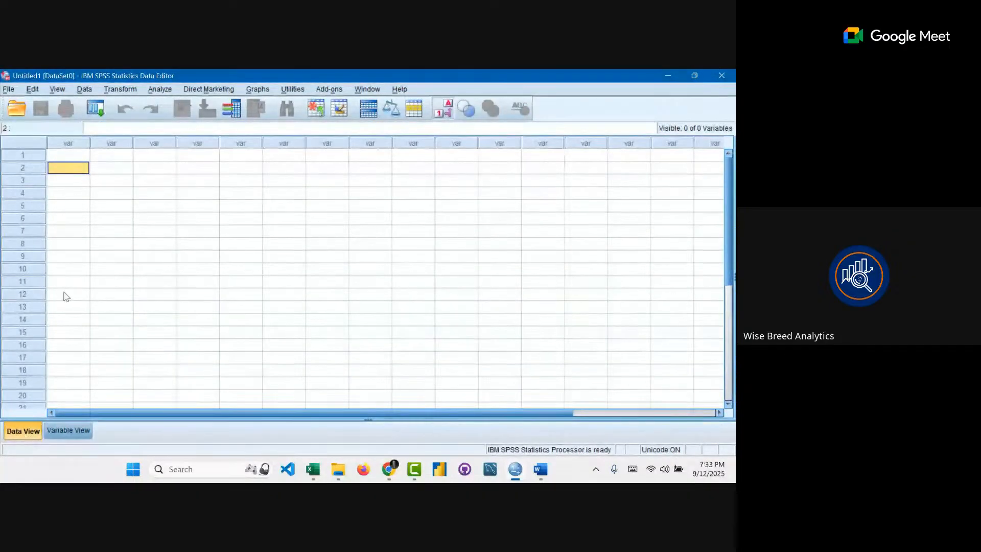
click(75, 144)
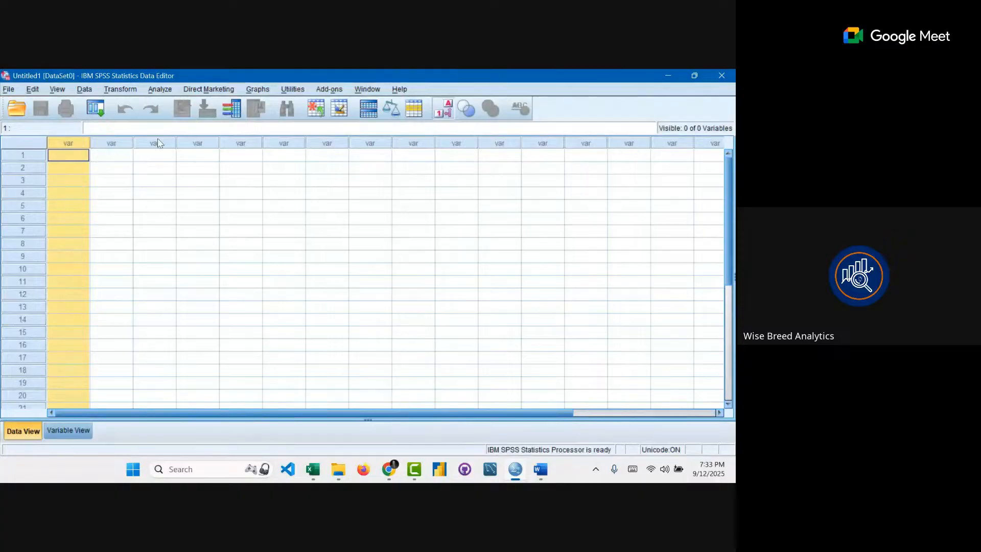
click(56, 433)
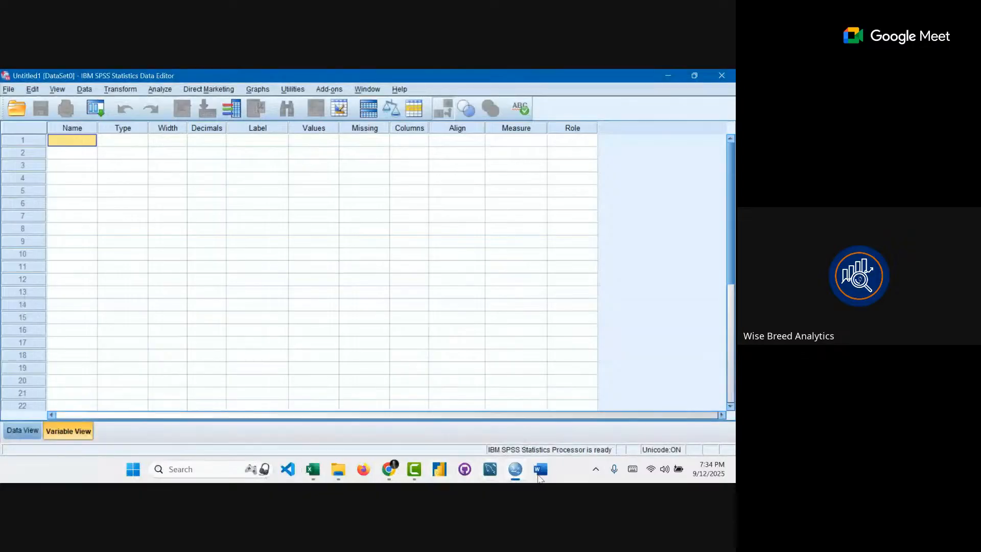
- Switch to the BFHI Questionnaire in Word and select the "Name of Healthcare Facility" heading on its first page
mouse_move(542, 478)
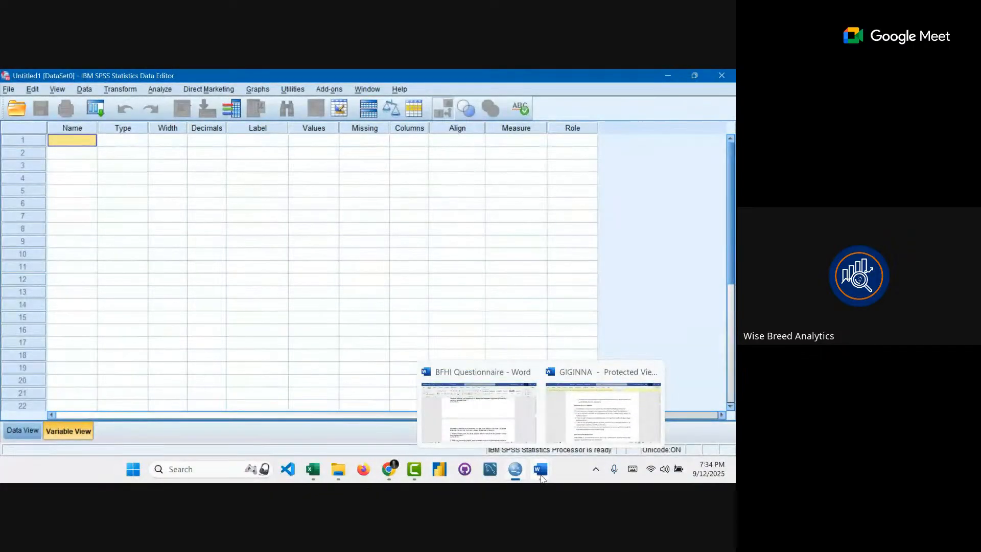
click(499, 436)
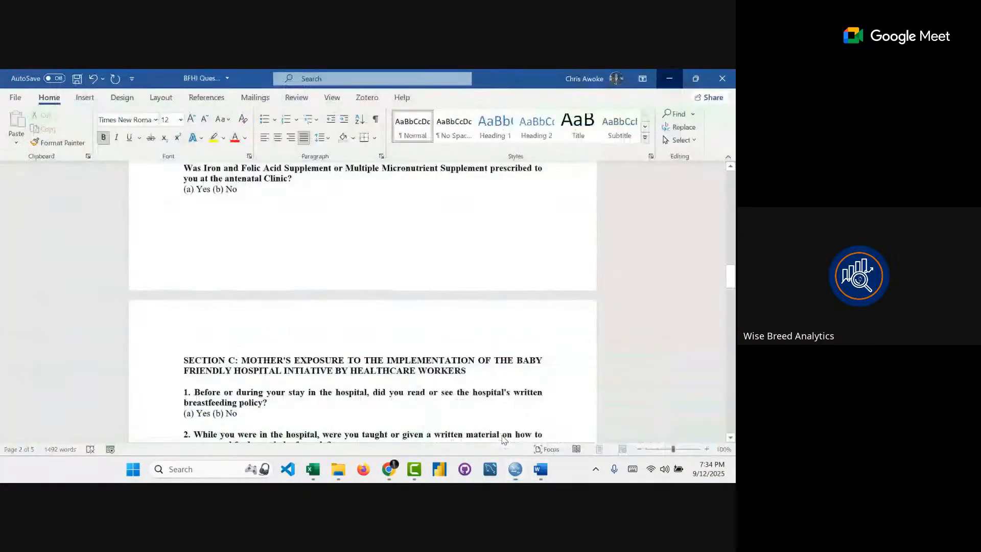
scroll(361, 367, up, 10)
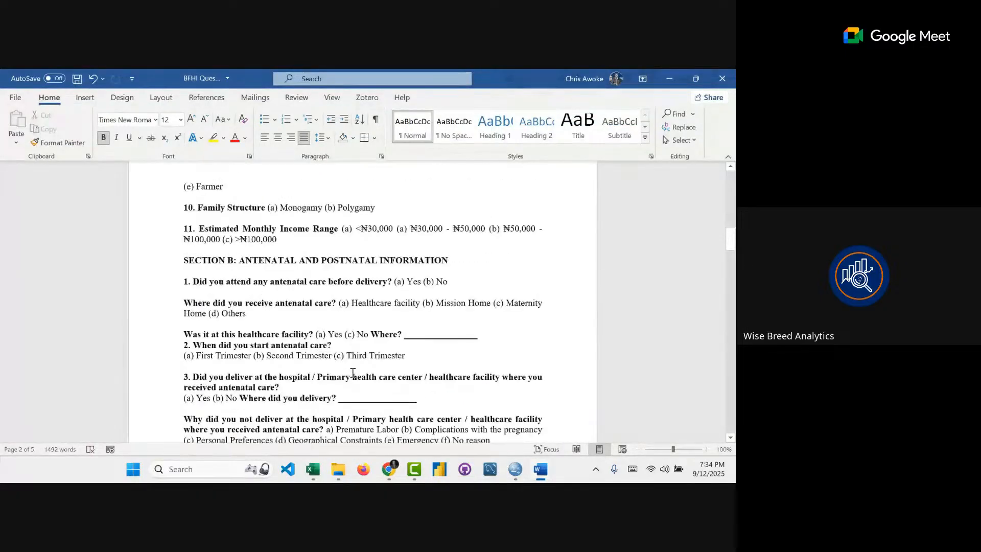
scroll(353, 372, up, 10)
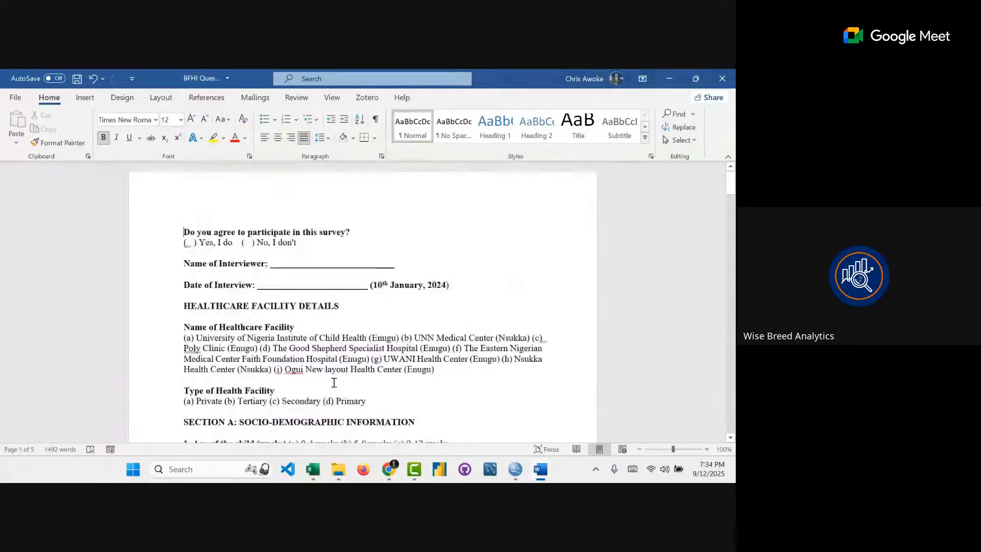
scroll(194, 260, down, 2)
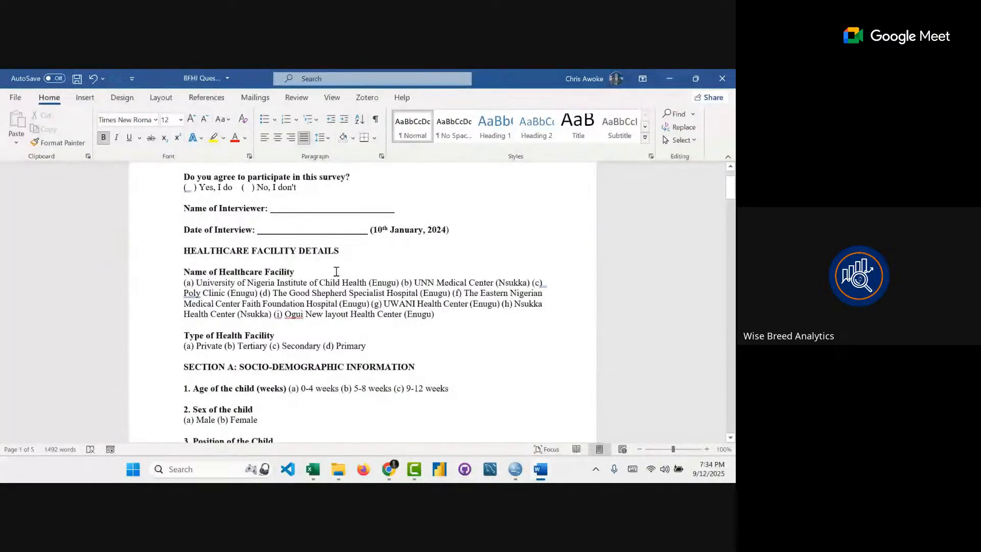
scroll(337, 271, down, 2)
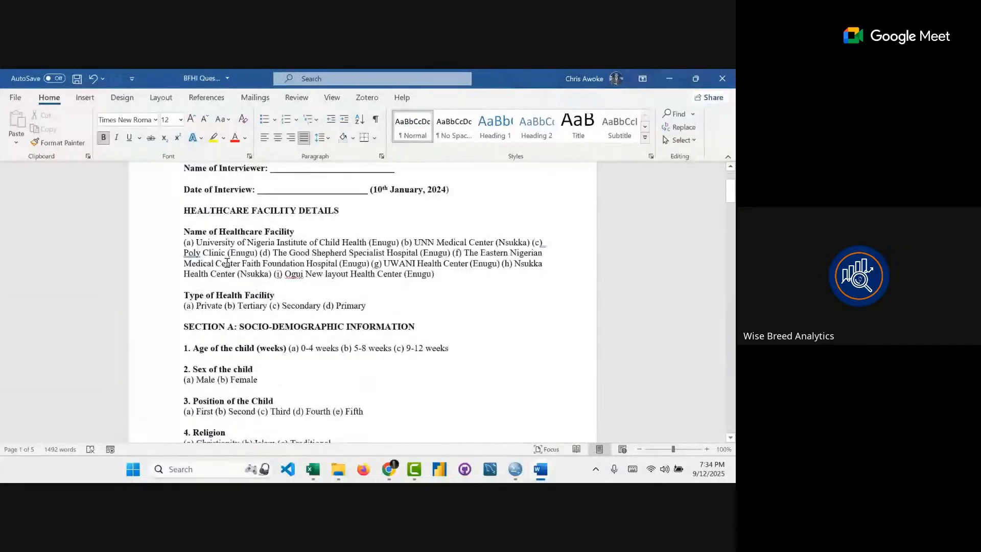
scroll(227, 264, down, 1)
drag(183, 217, 299, 217)
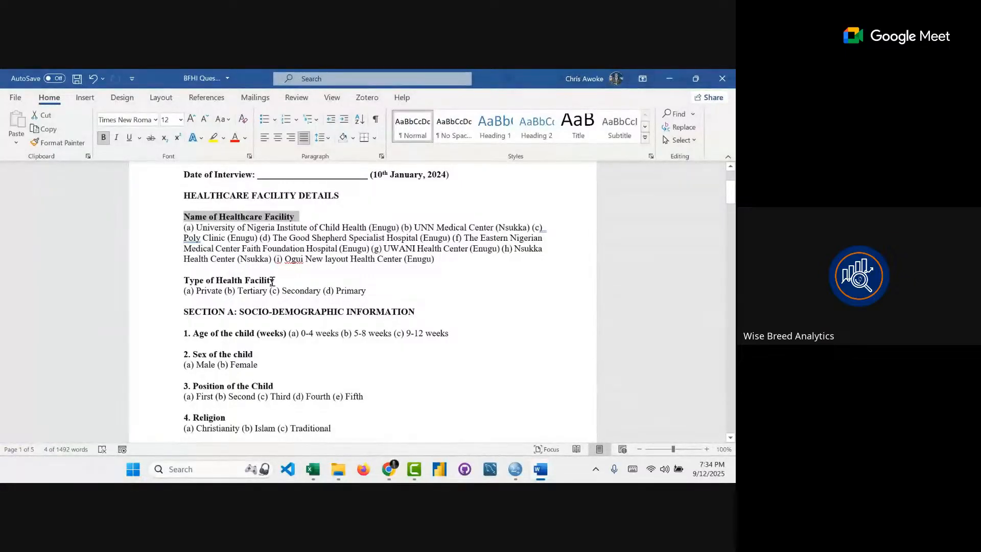
- Read the Section A questions up to Father's Primary Occupation, and revisit the "Name of Healthcare Facility" question and its answer options
scroll(272, 281, down, 3)
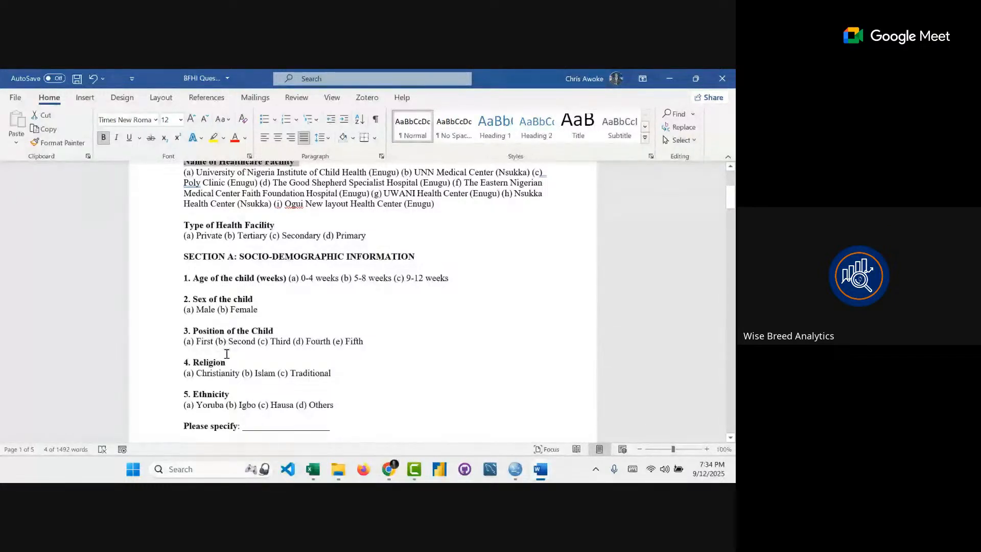
scroll(228, 387, down, 2)
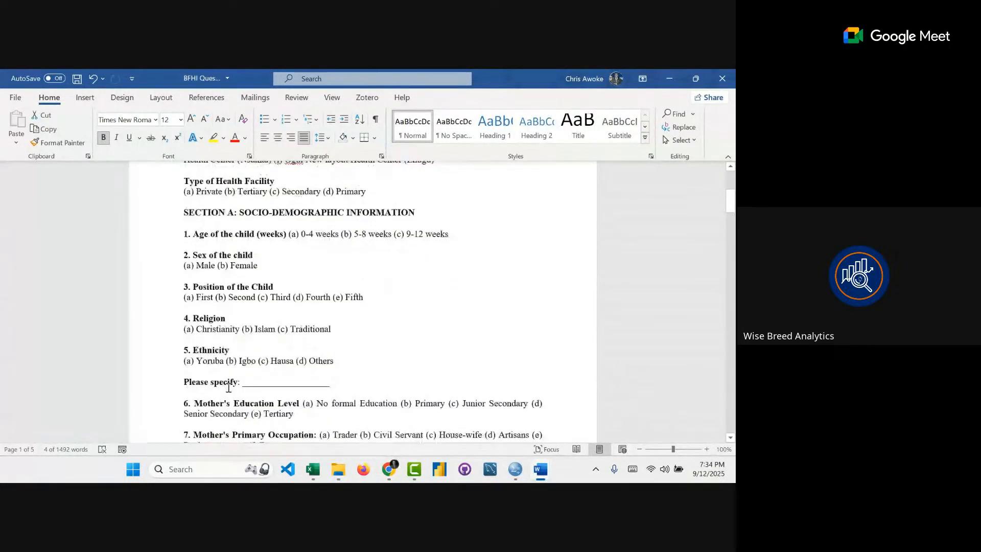
scroll(228, 388, down, 1)
scroll(259, 394, down, 2)
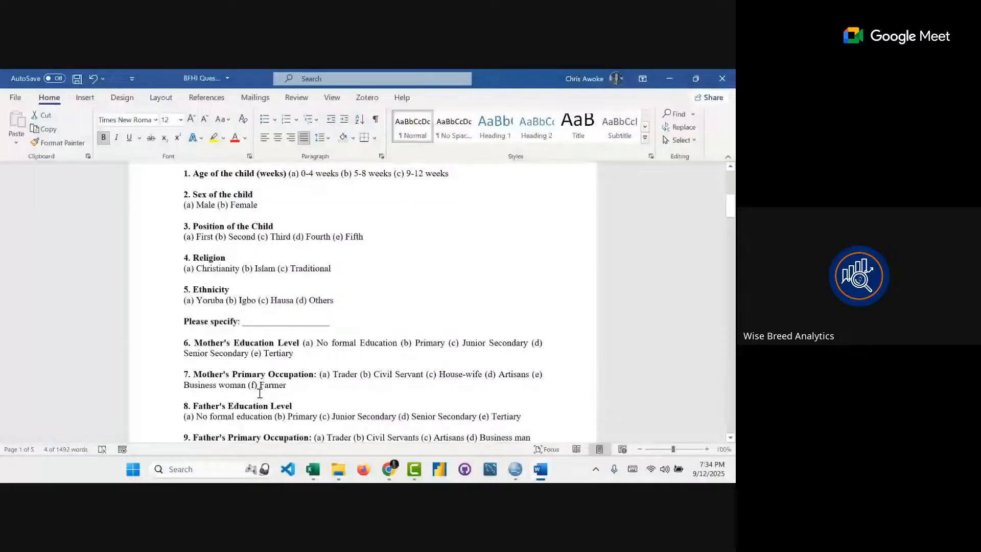
scroll(260, 393, down, 1)
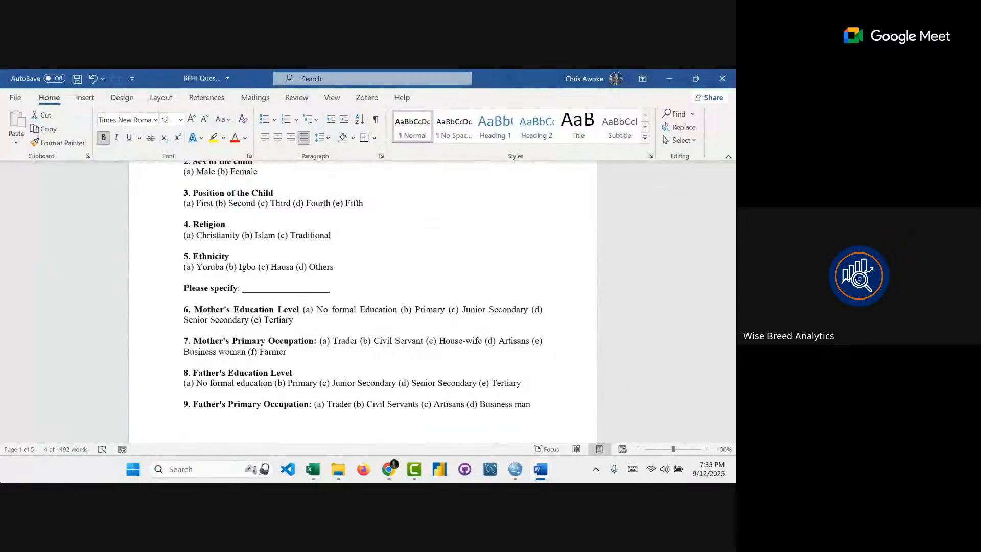
scroll(231, 236, up, 4)
scroll(232, 237, up, 3)
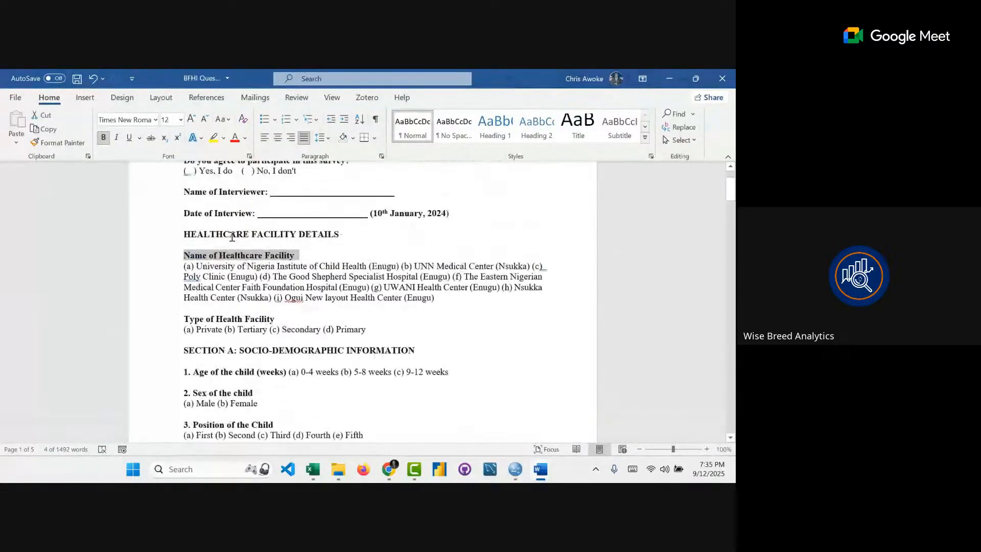
click(183, 274)
drag(183, 274, 298, 272)
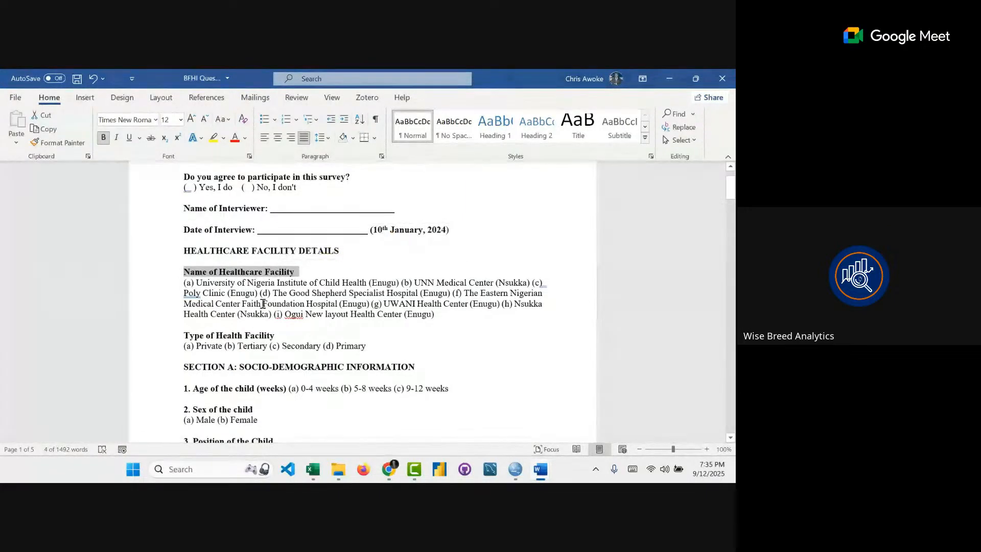
click(263, 303)
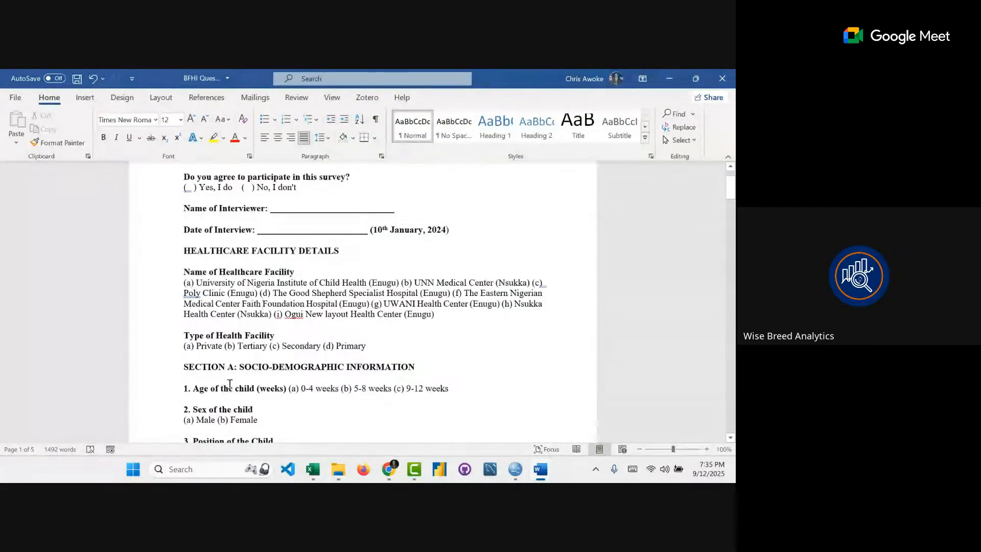
- Examine the questionnaire's socio-demographic questions again and compare them with the empty Variable View in SPSS Statistics
scroll(245, 378, down, 2)
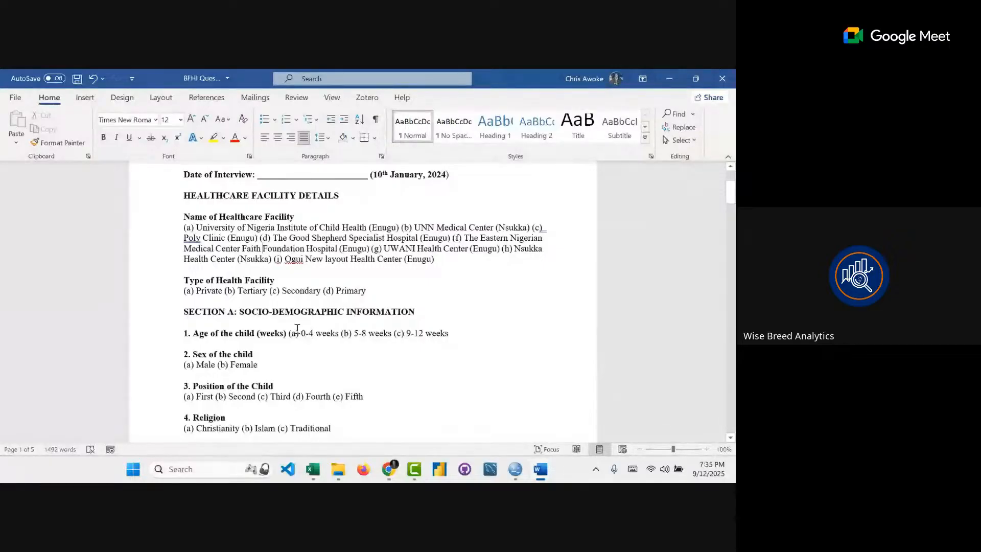
scroll(301, 332, down, 4)
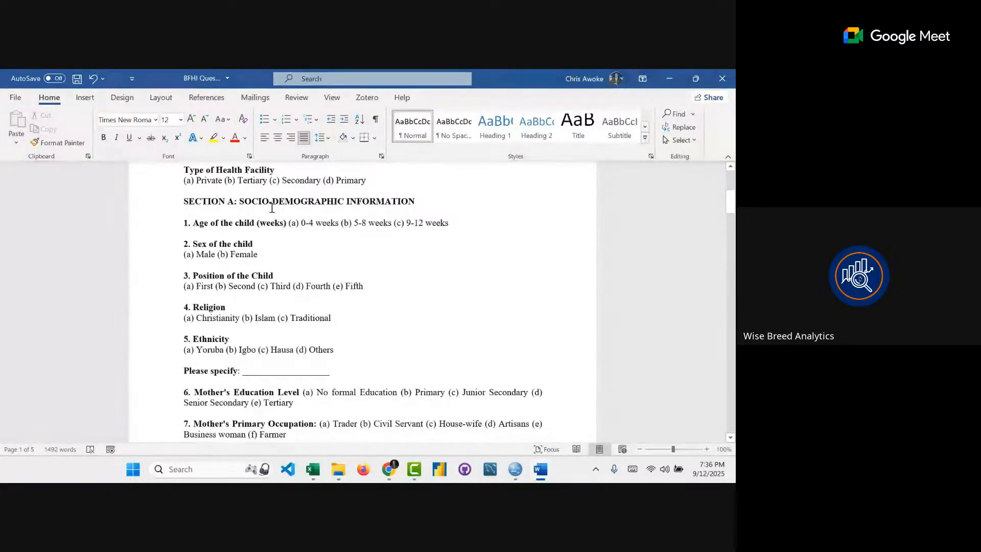
scroll(273, 229, down, 1)
scroll(270, 229, down, 3)
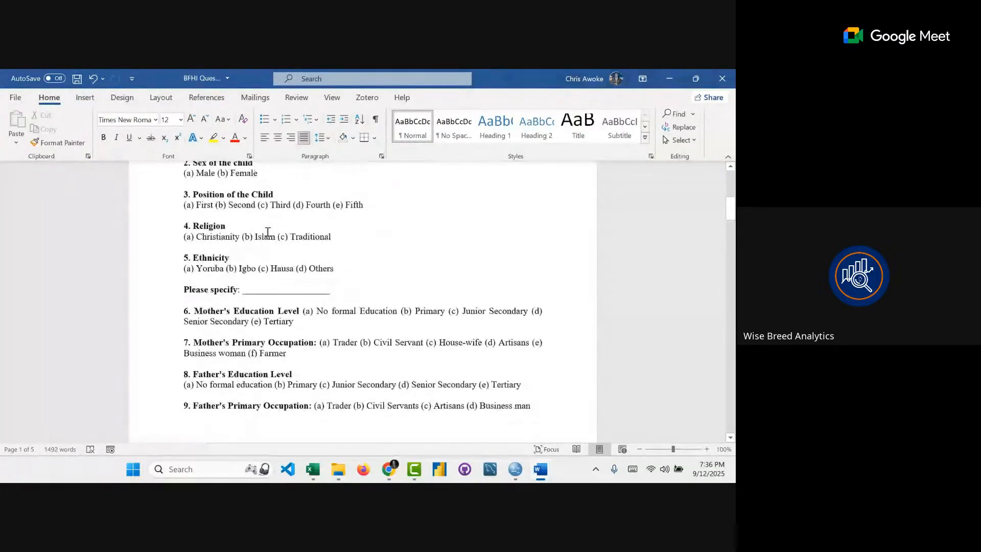
scroll(266, 231, up, 2)
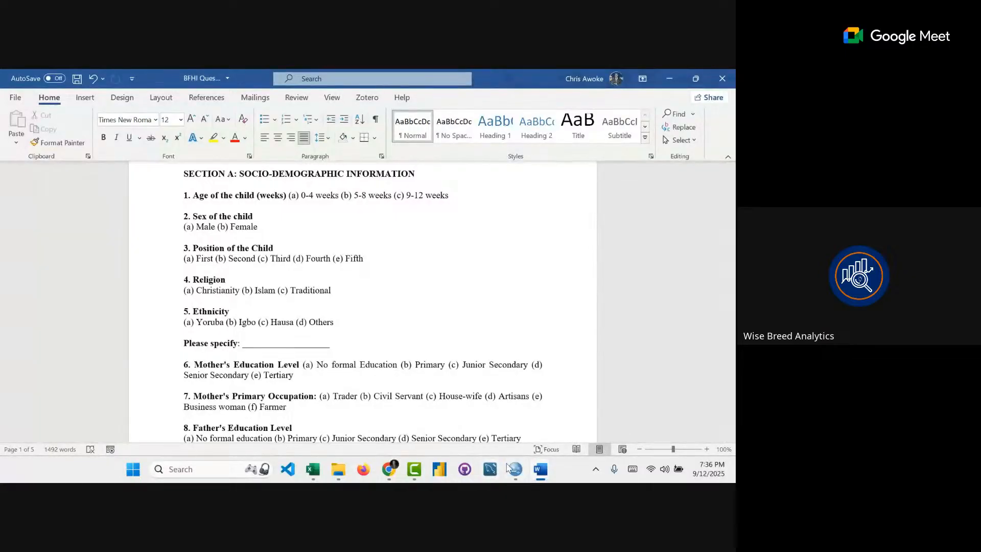
click(508, 409)
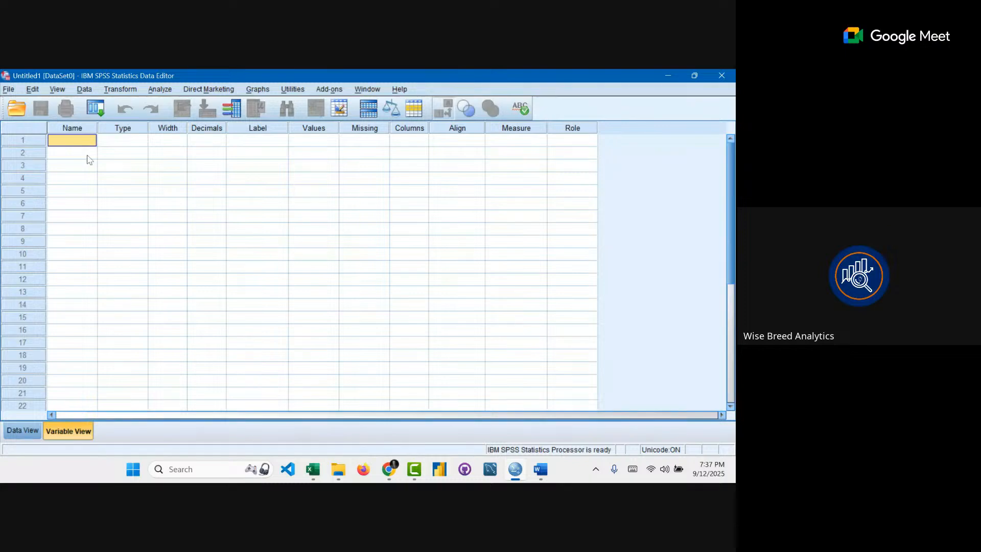
mouse_move(541, 471)
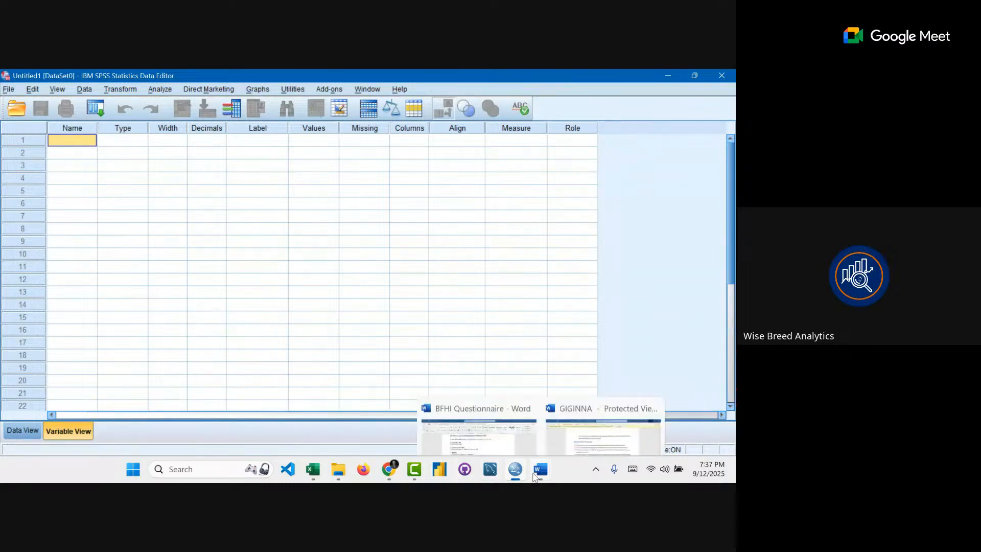
click(481, 427)
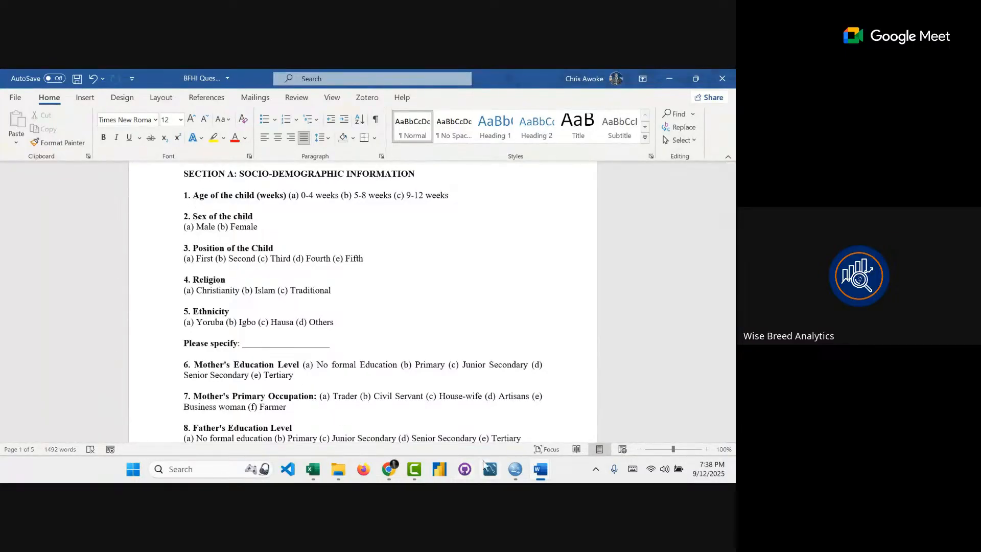
- Switch to SPSS Statistics and enter Age as the name of the first variable in Variable View
click(515, 469)
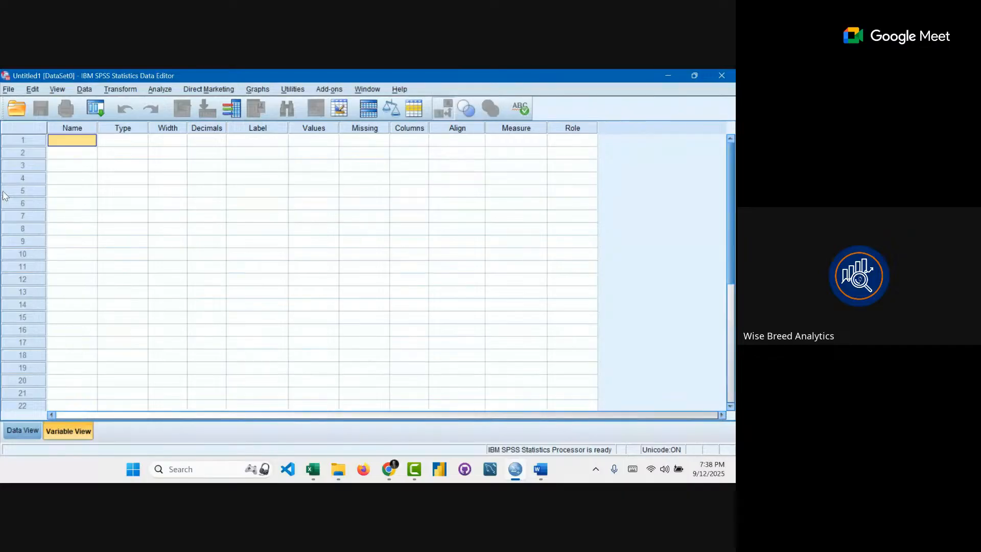
text(Agw)
key(BackSpace)
text(e)
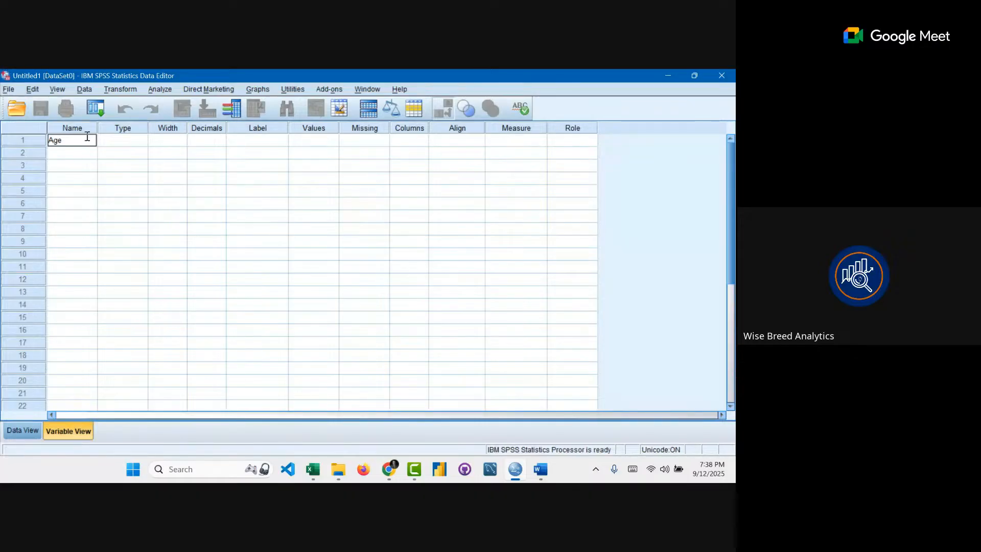
- Review the variable type options for Age and accept Numeric
click(123, 141)
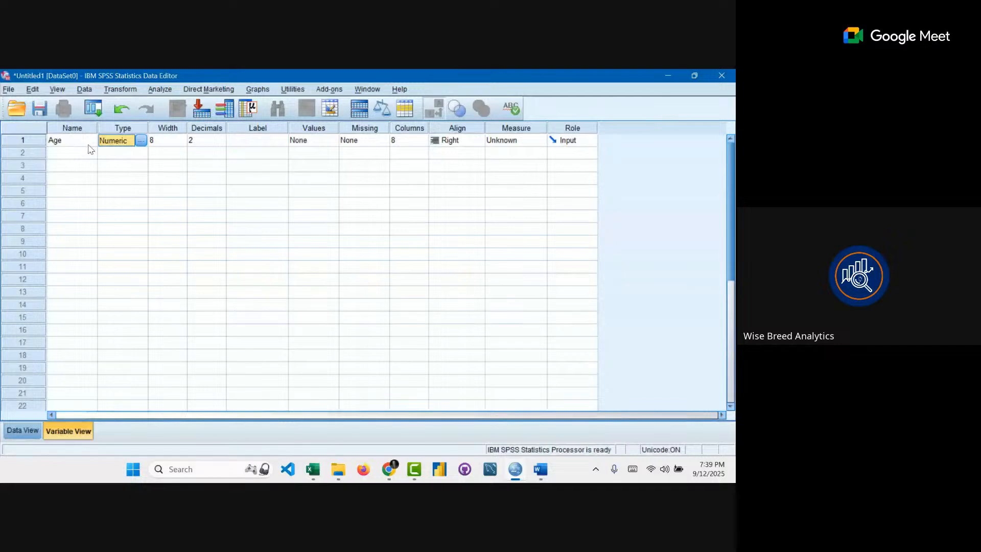
click(141, 141)
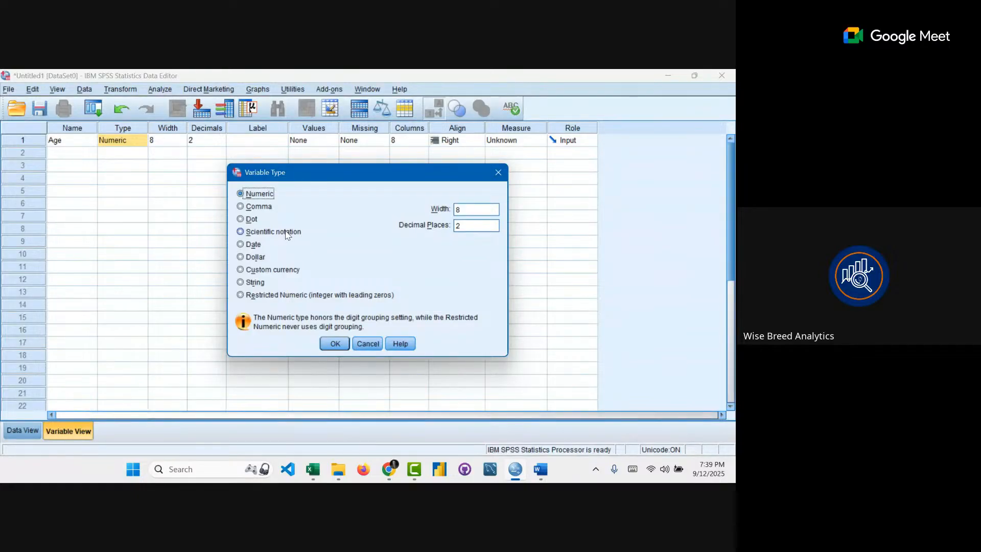
click(332, 346)
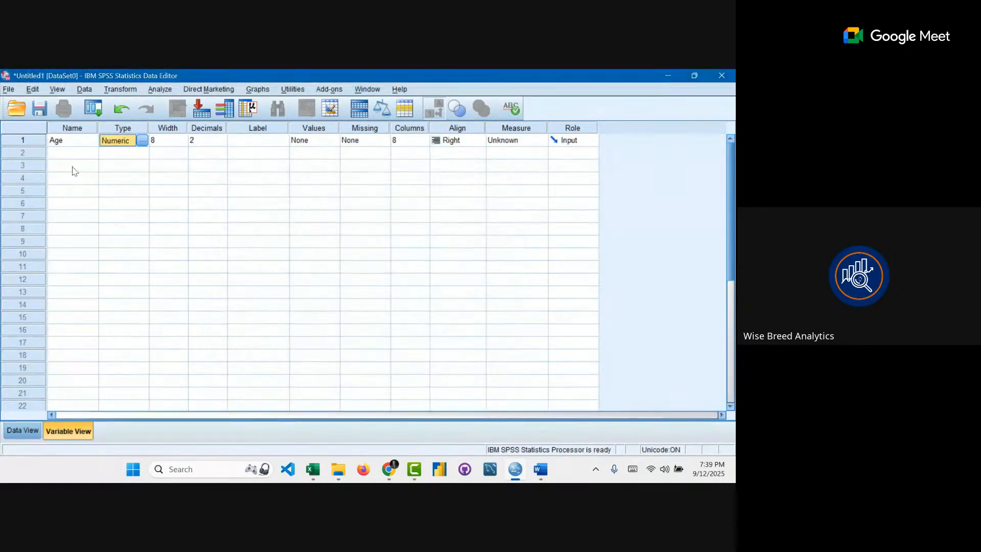
- Try raising and lowering the width of the Age variable, and select the Decimals column
click(174, 130)
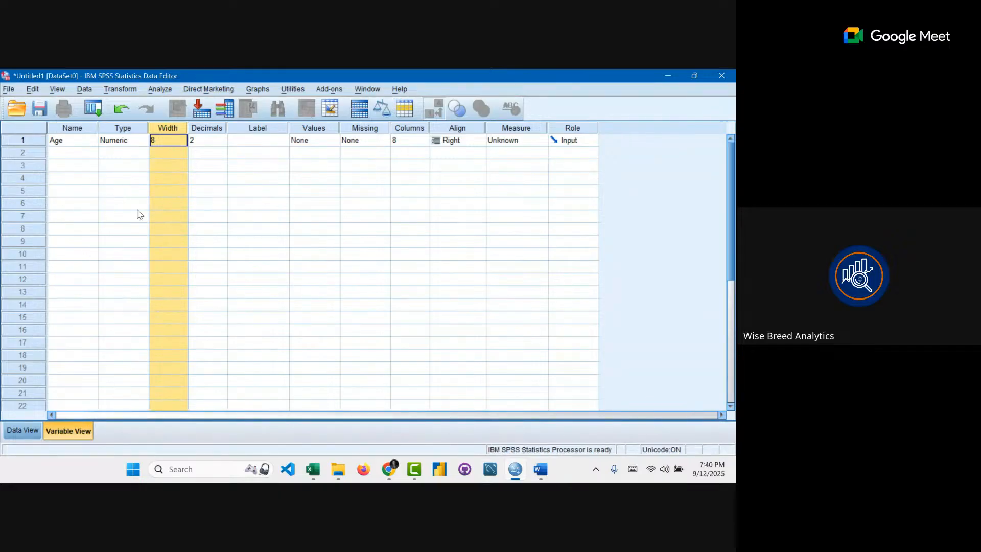
click(174, 140)
click(183, 138)
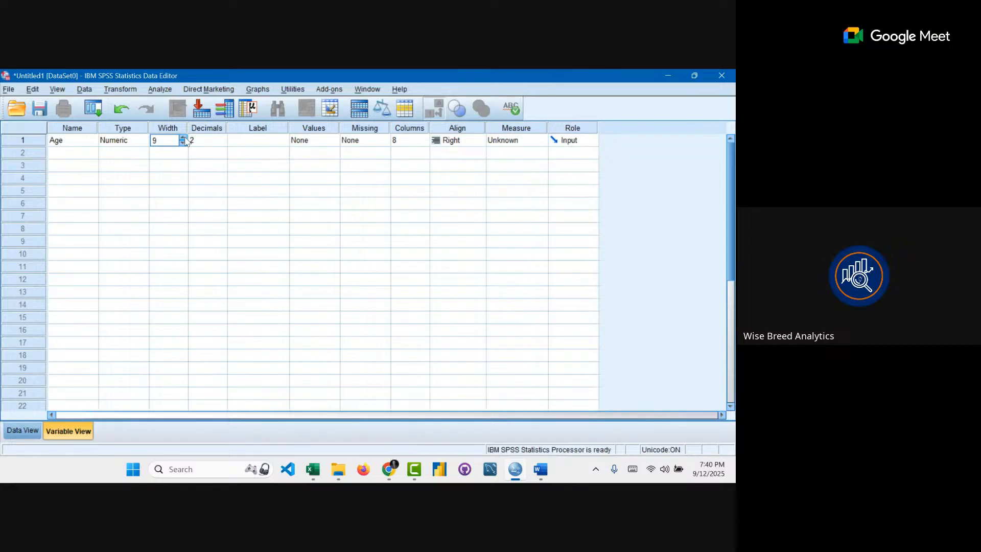
click(183, 138)
click(183, 142)
click(206, 131)
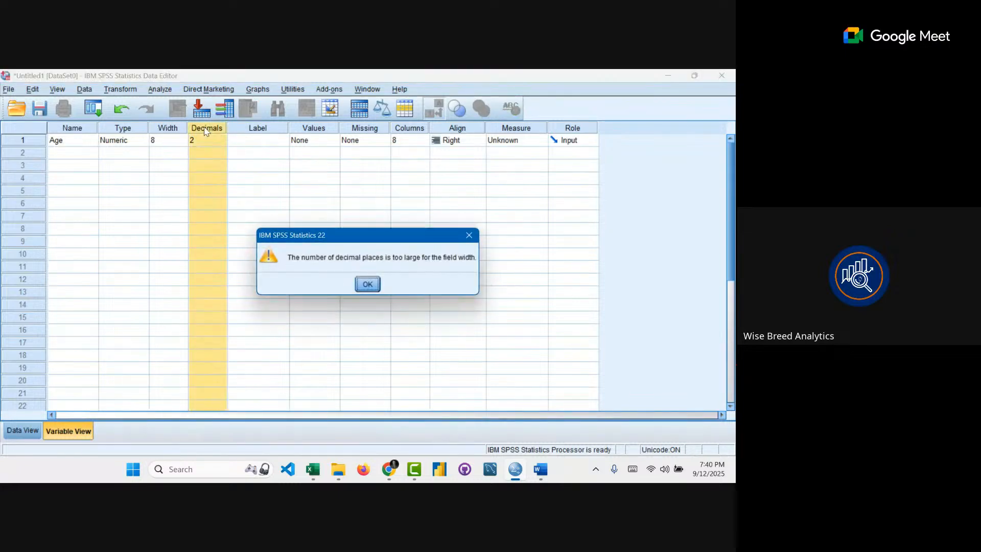
click(367, 284)
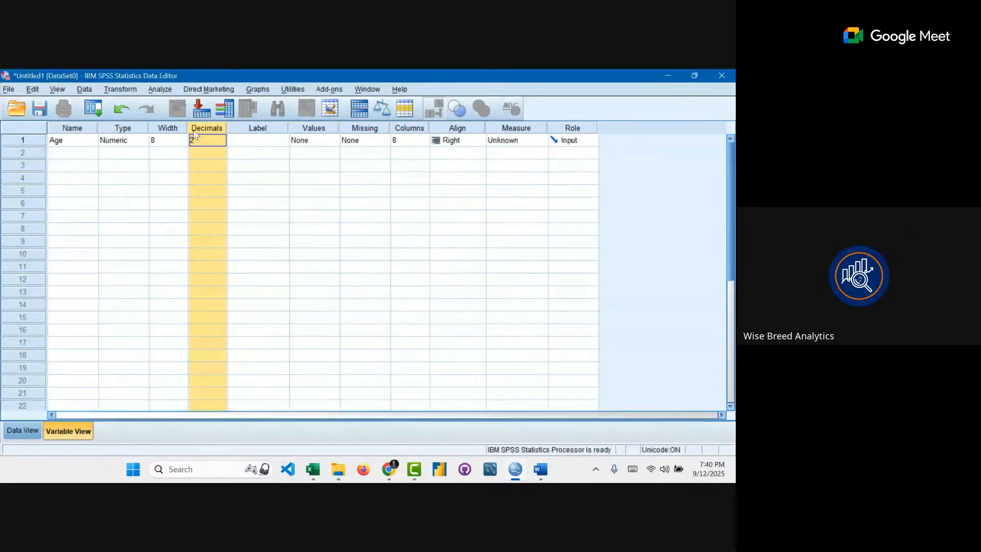
- Set the Age variable's decimals to 0 and label it "Age of the child"
click(206, 142)
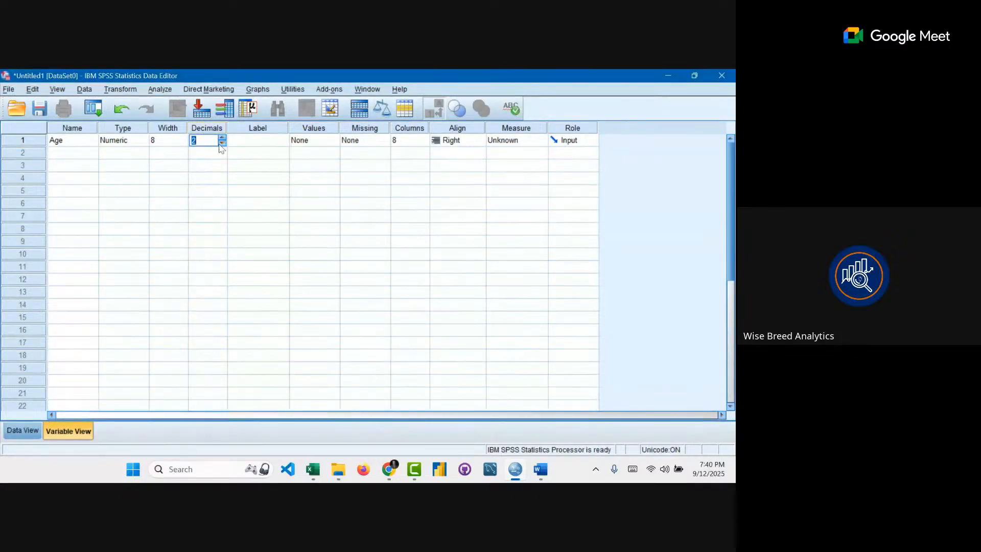
click(221, 144)
click(221, 143)
click(269, 142)
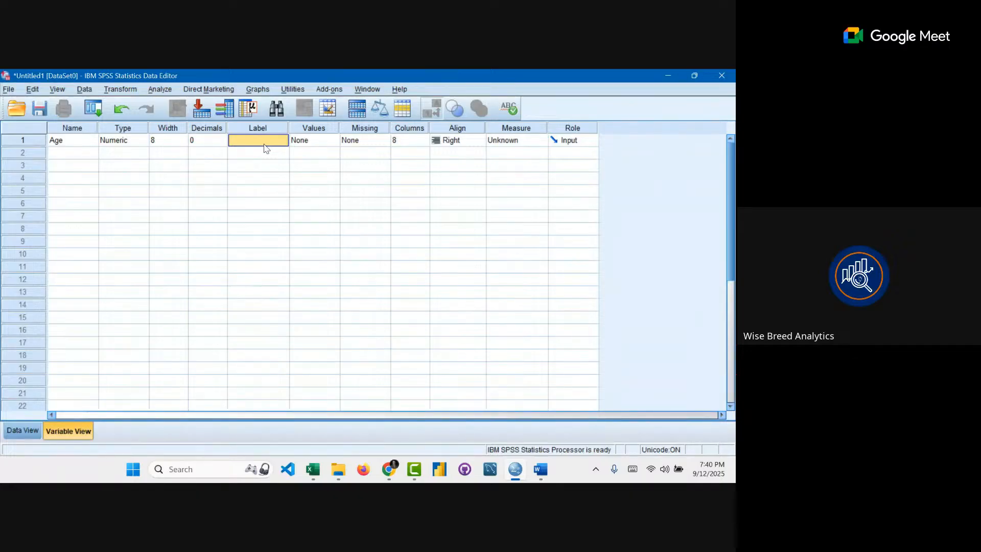
text(AG)
text(ge of the child)
click(310, 142)
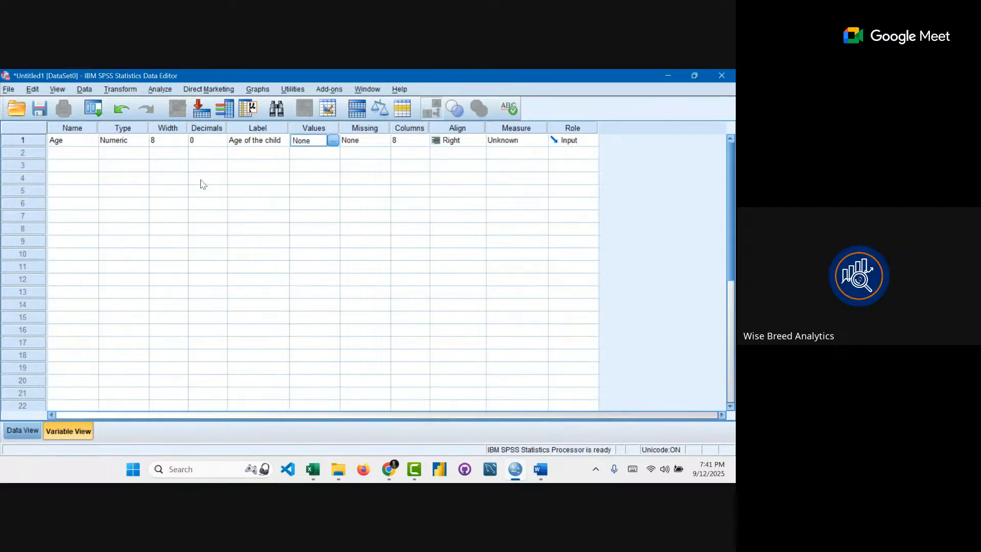
- Switch to the BFHI Questionnaire in Word and examine the answer options for the child's age in weeks
mouse_move(542, 473)
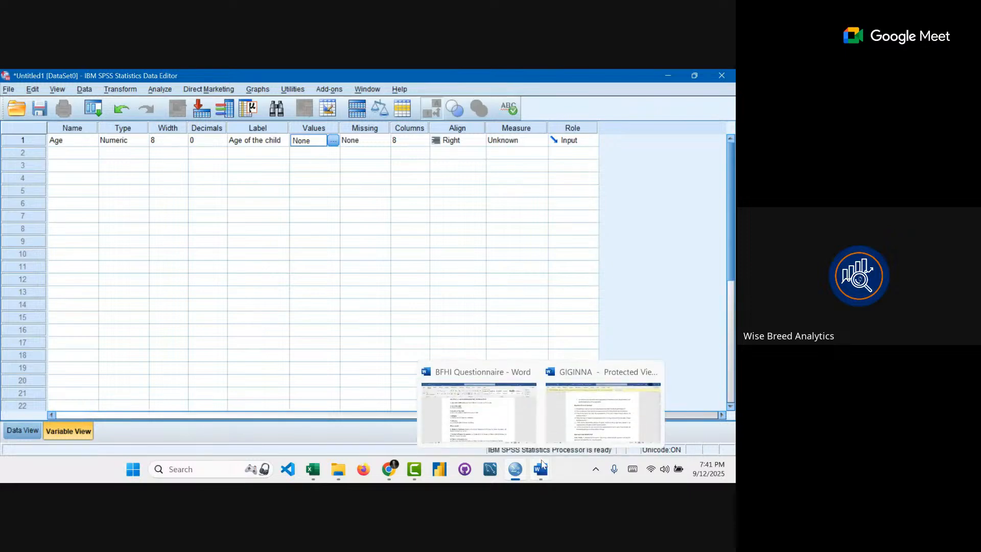
click(522, 424)
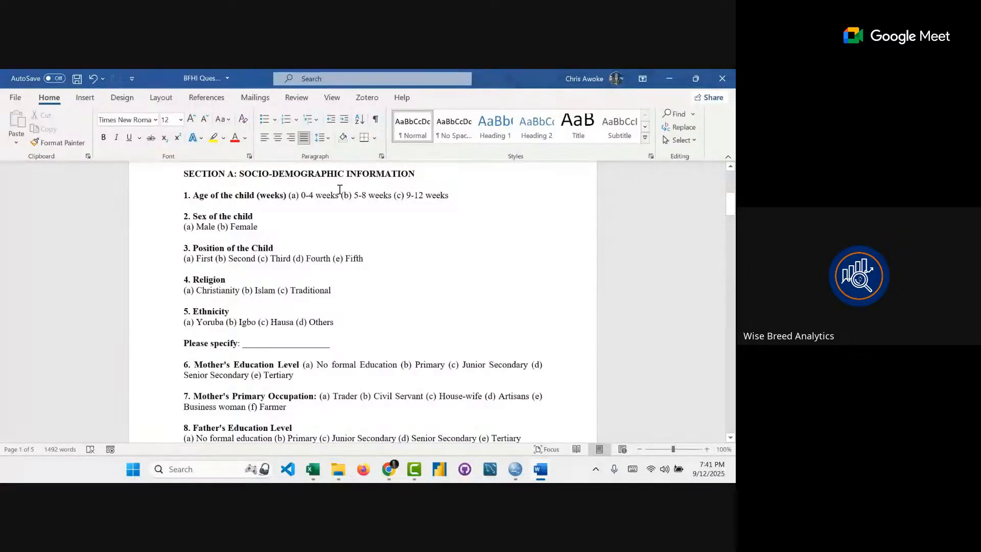
scroll(339, 189, up, 1)
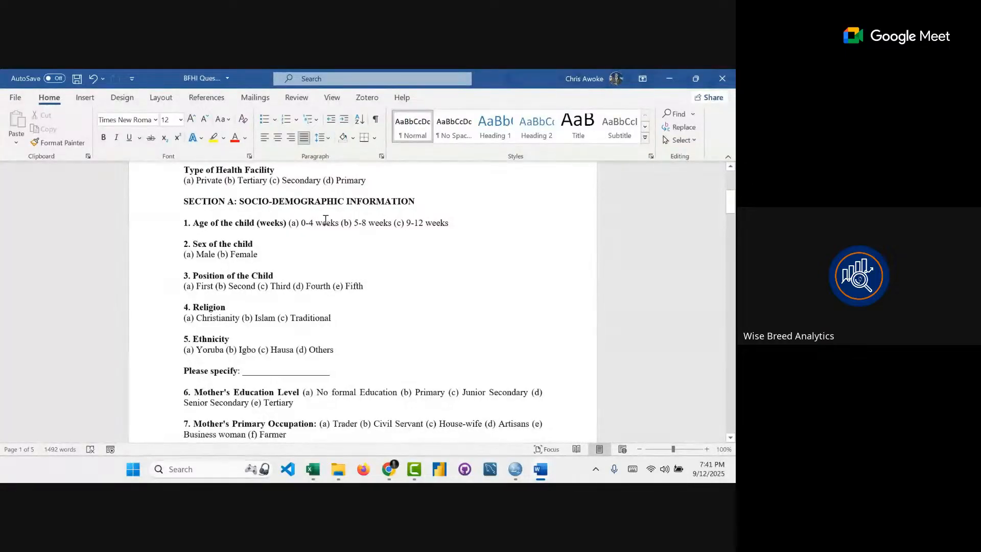
click(289, 223)
key(shift+Up)
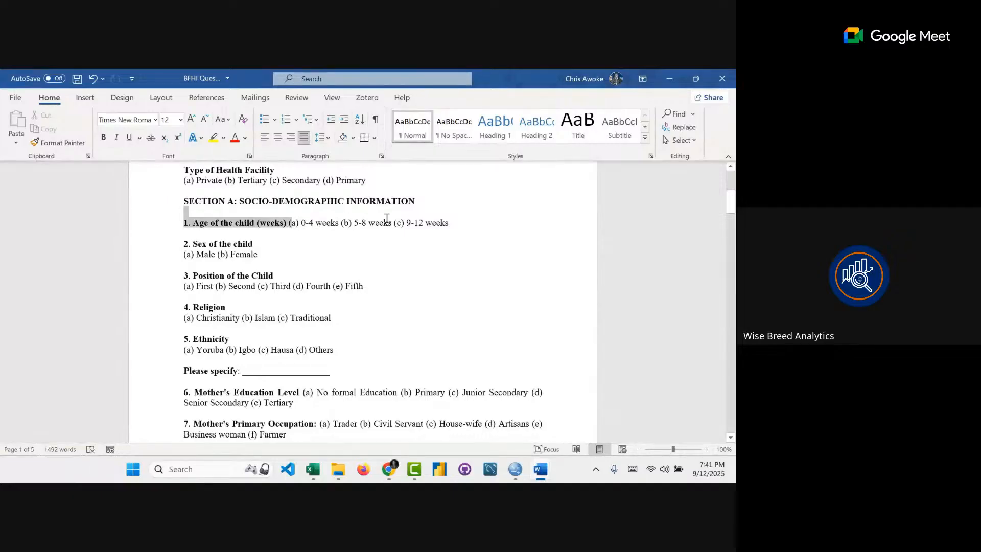
drag(387, 219, 449, 224)
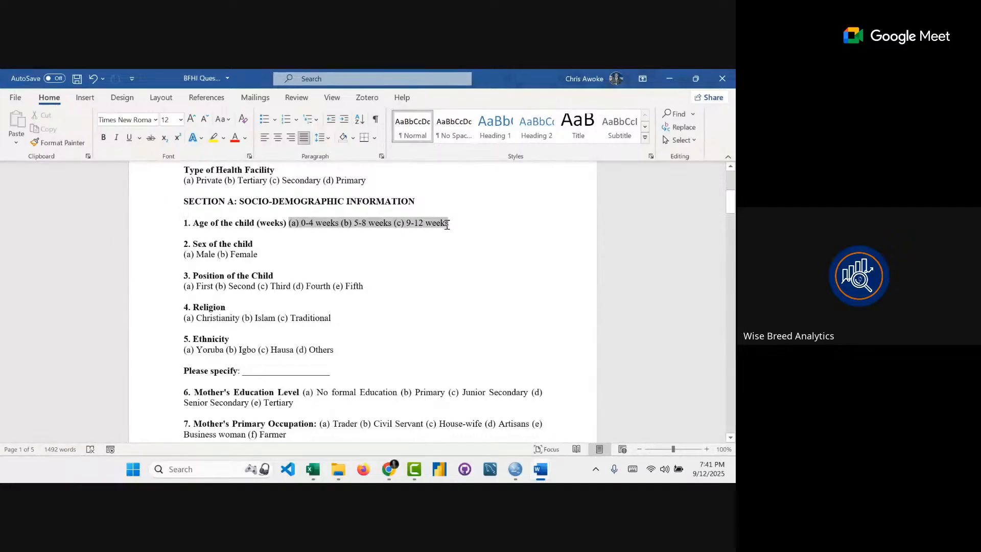
click(355, 225)
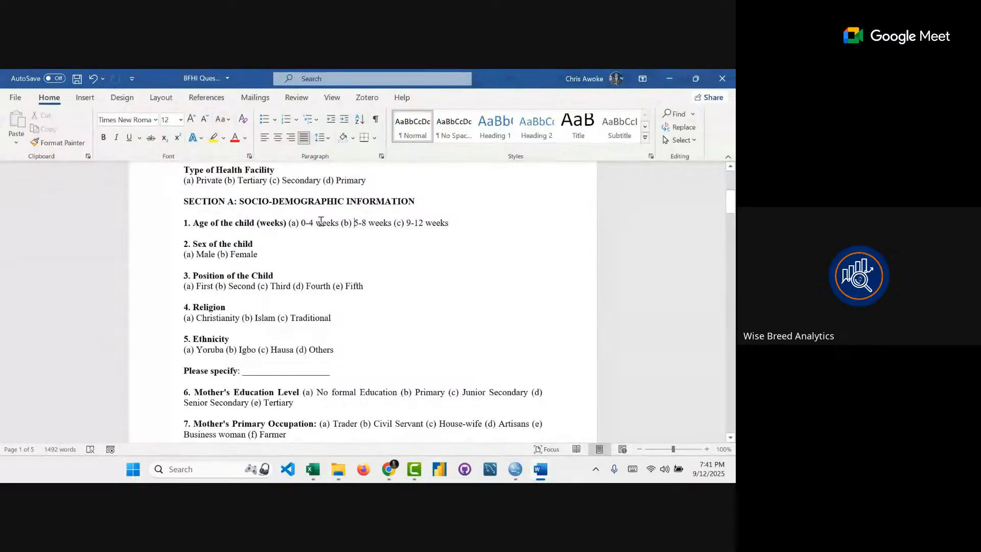
drag(305, 221, 326, 226)
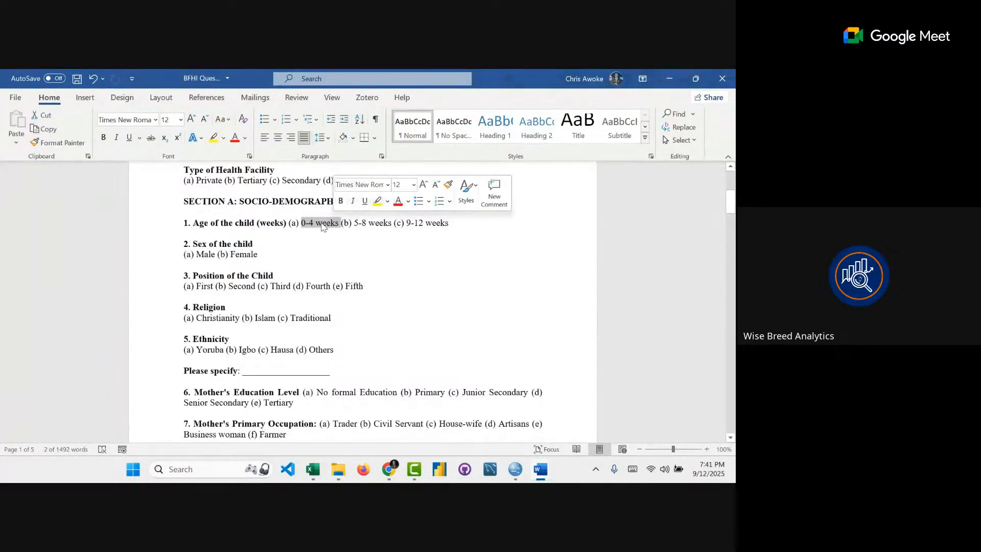
click(322, 224)
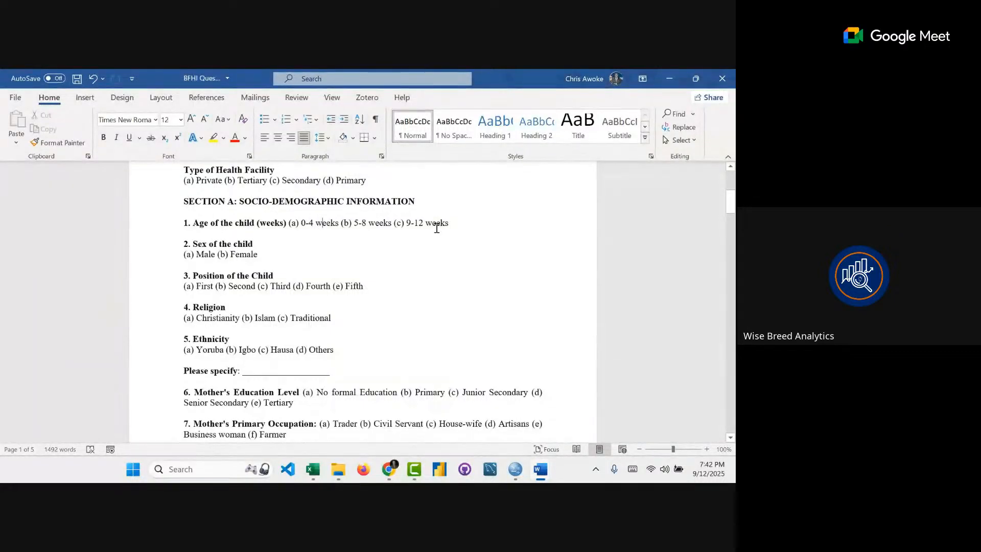
- Switch to SPSS Statistics and add a second variable named Sex with the String type
click(516, 469)
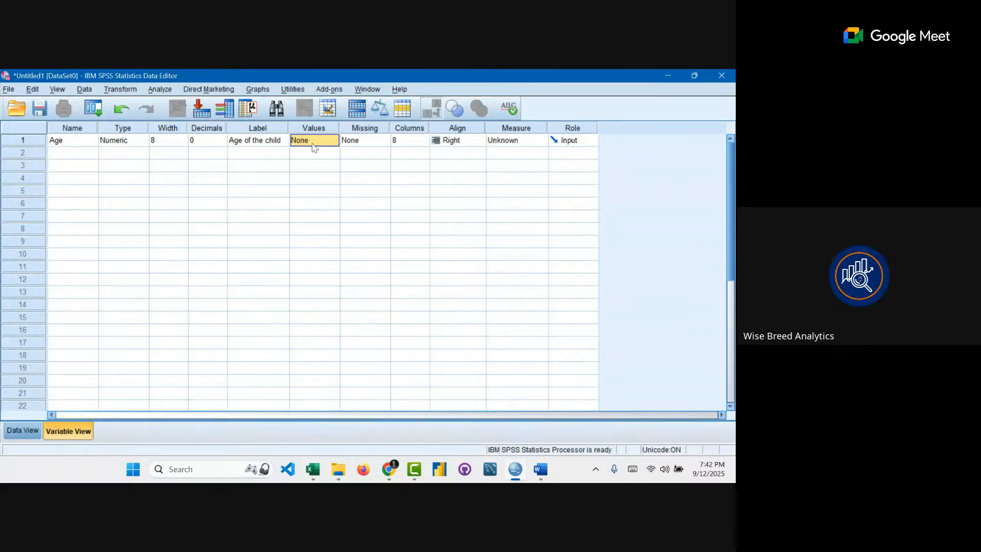
click(361, 141)
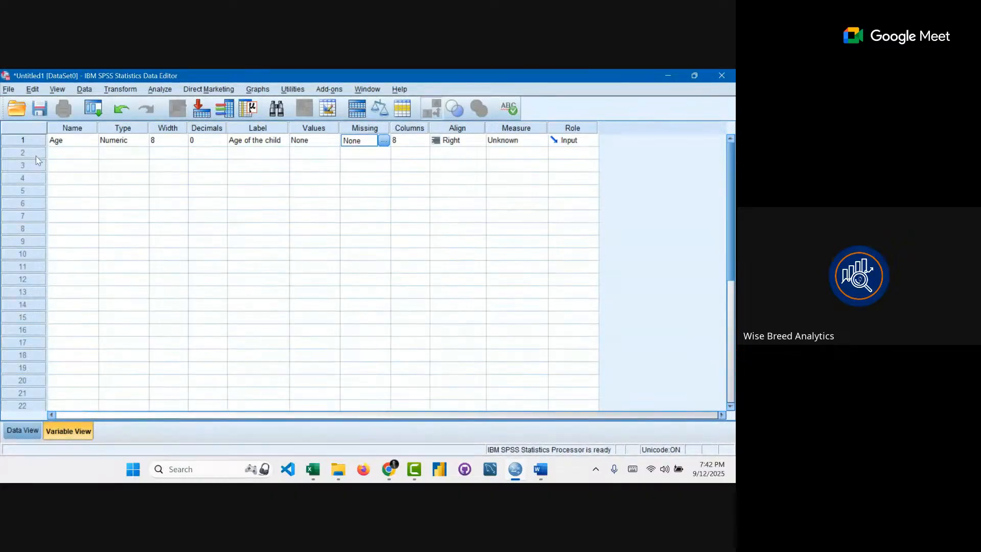
click(77, 152)
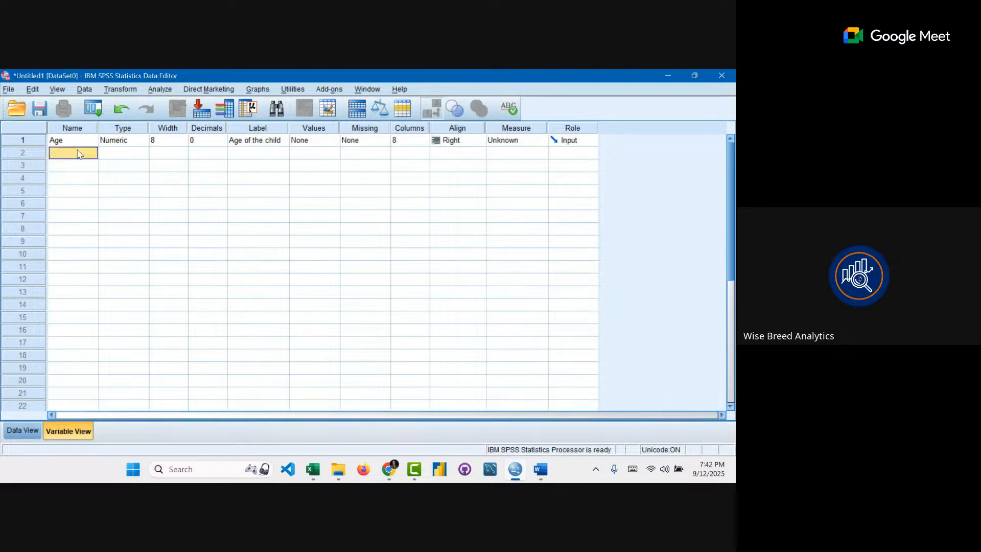
text(Sex)
key(Tab)
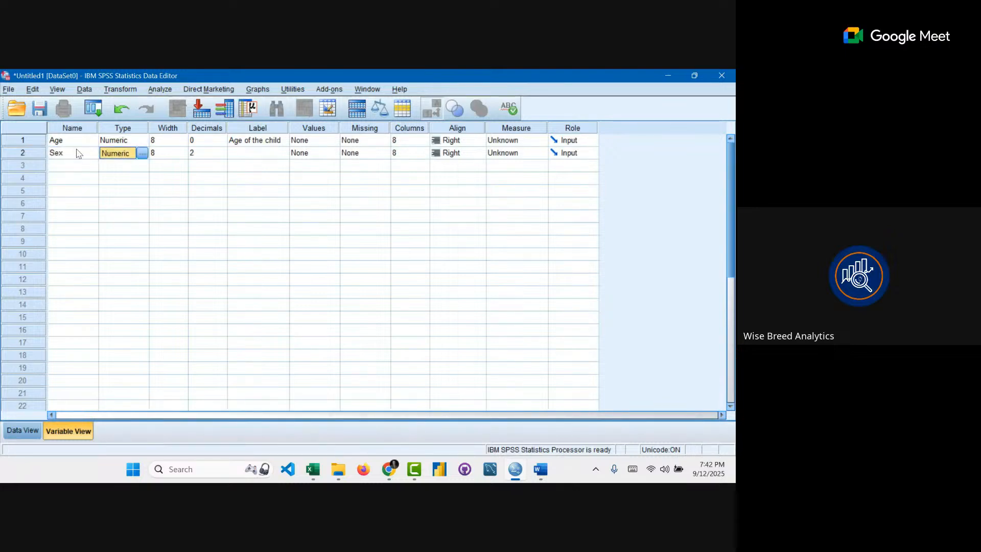
click(142, 154)
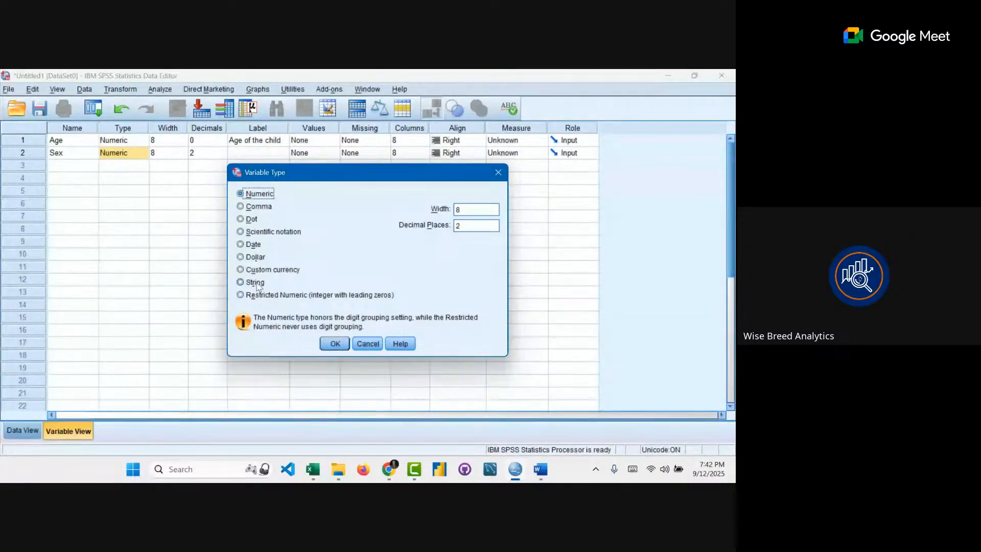
click(255, 285)
click(335, 344)
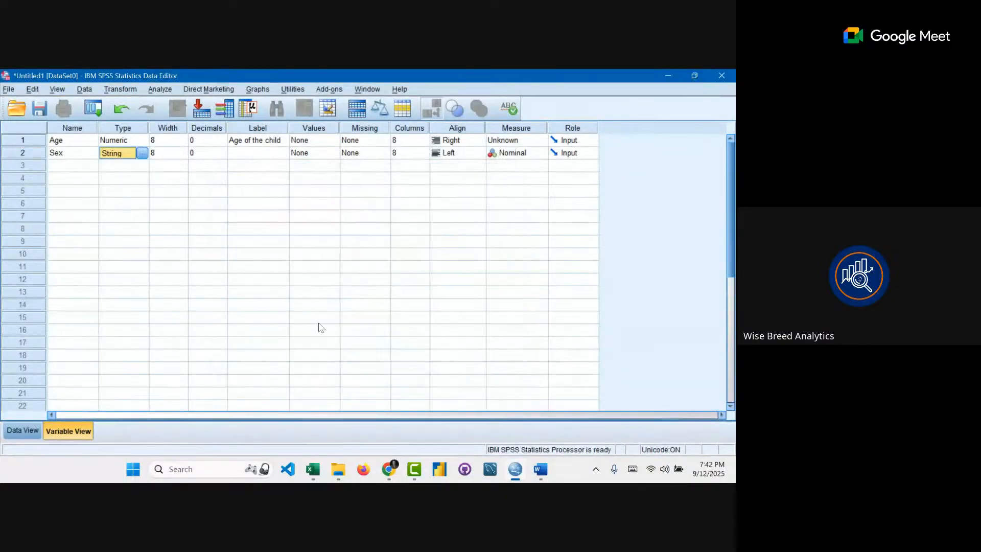
- Reduce the width of the Age variable to 2
click(167, 140)
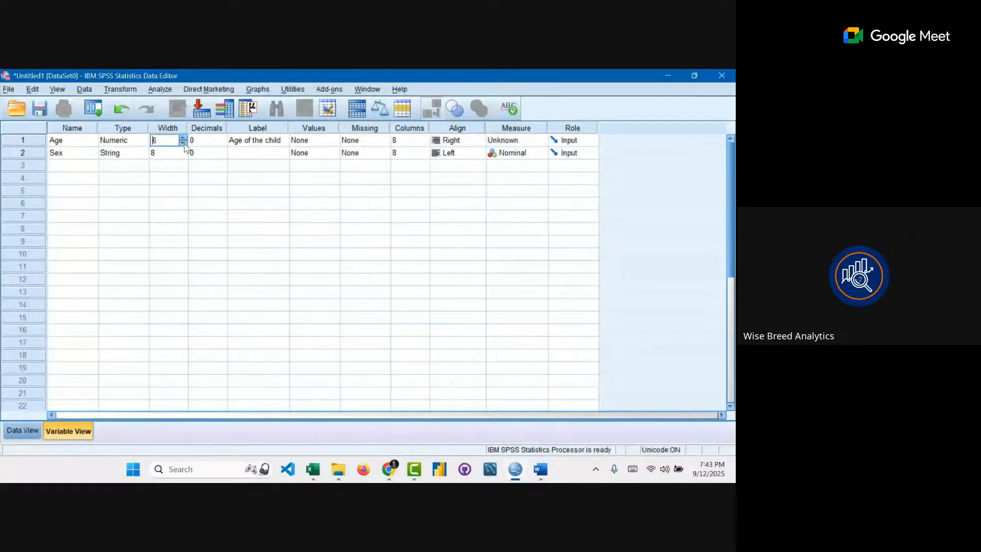
click(182, 143)
click(183, 144)
click(183, 155)
- Check the child's position question in the Word questionnaire and try to name the third SPSS variable "Position_in_the family"
click(61, 166)
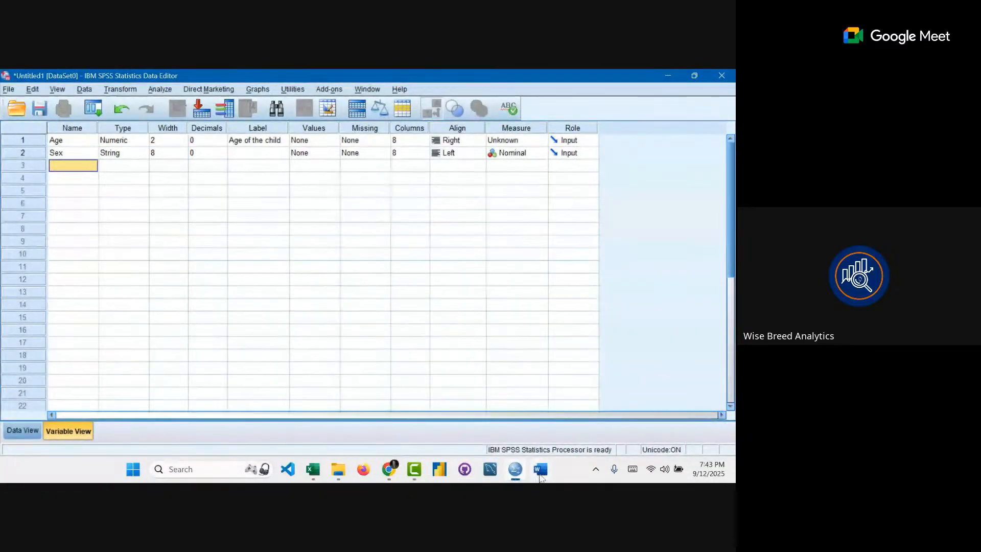
mouse_move(541, 476)
click(480, 416)
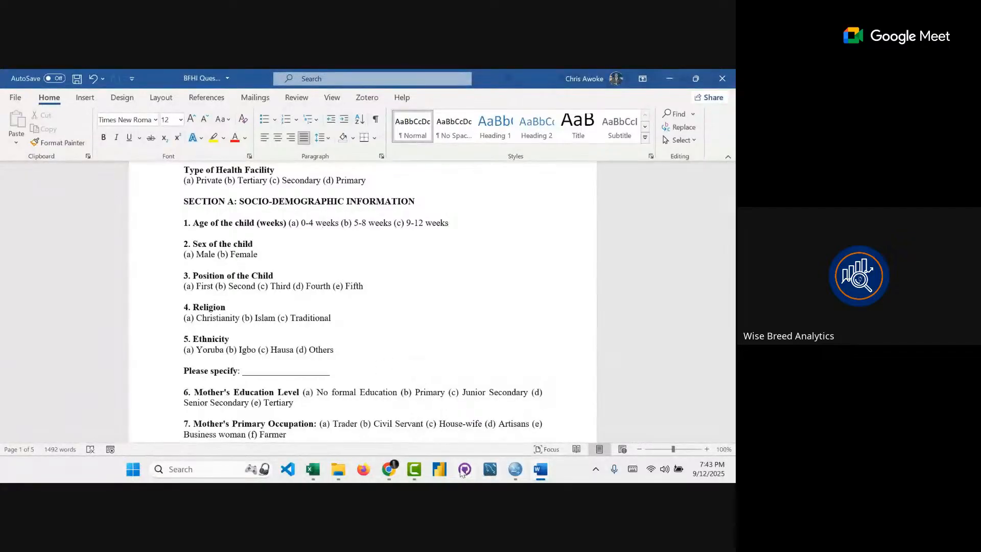
click(511, 460)
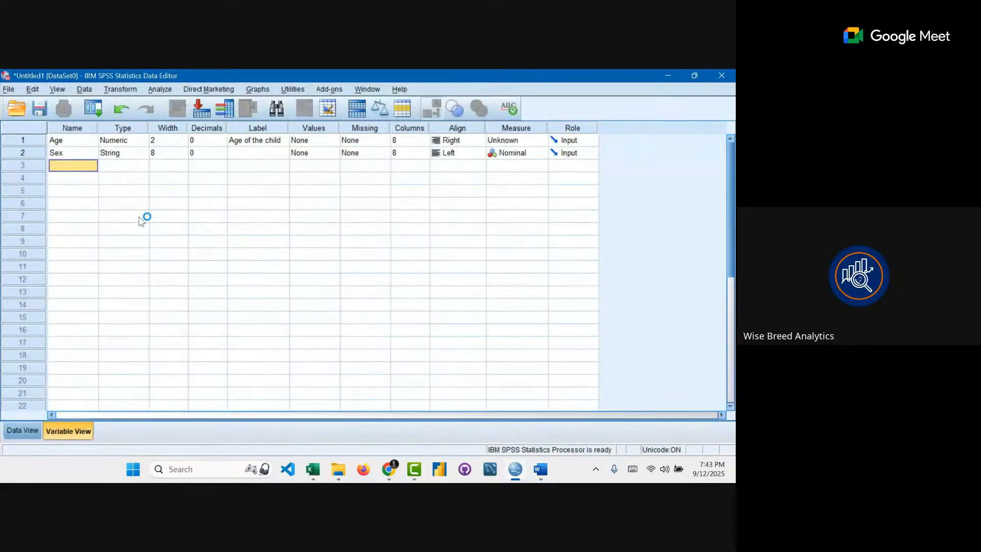
text(Pos)
text(e_famil)
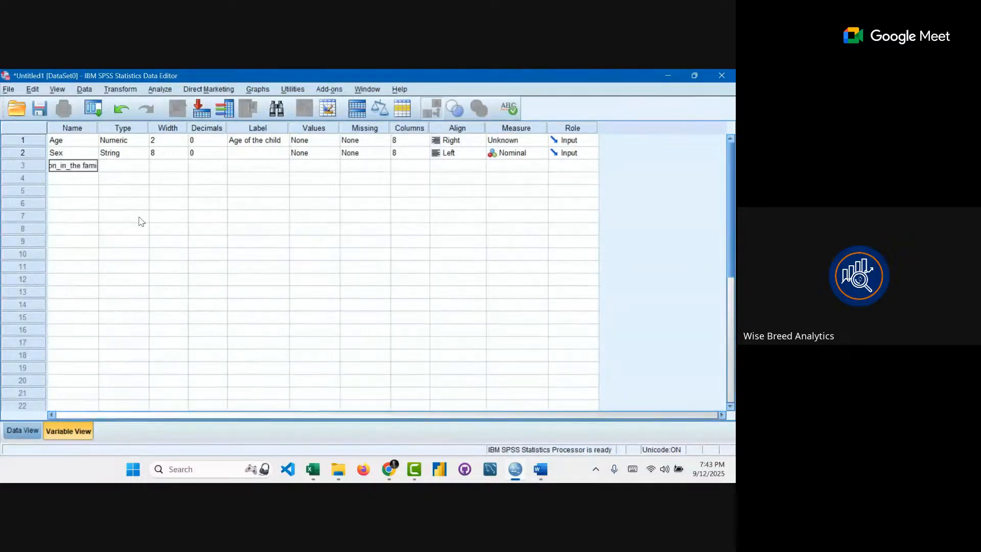
text(y)
key(Return)
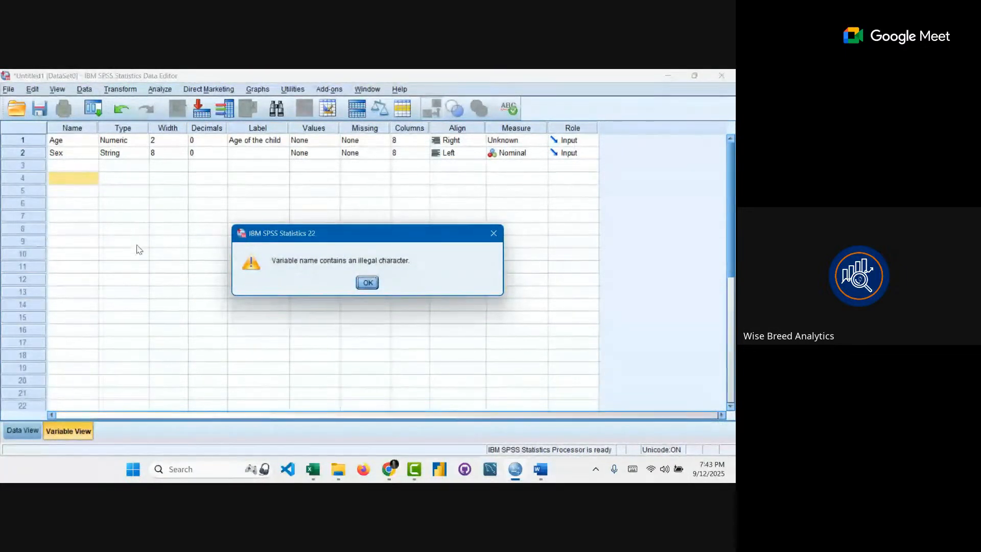
click(368, 283)
- Enter Position_of_the_family as the name of the third variable
click(78, 165)
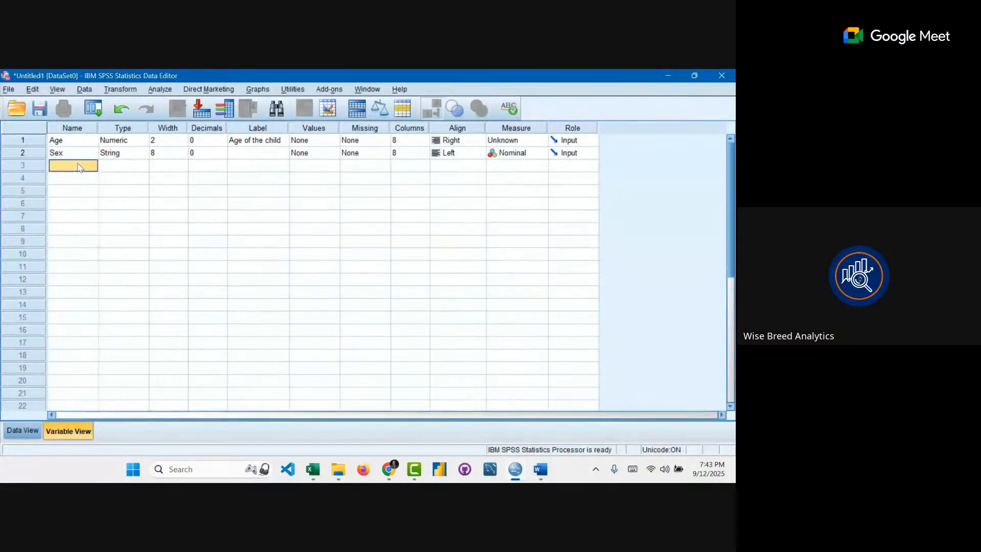
text(Po)
text(s)
text(itio)
text(n)
text(_of_)
text(the)
text(_famil)
text(y)
key(Tab)
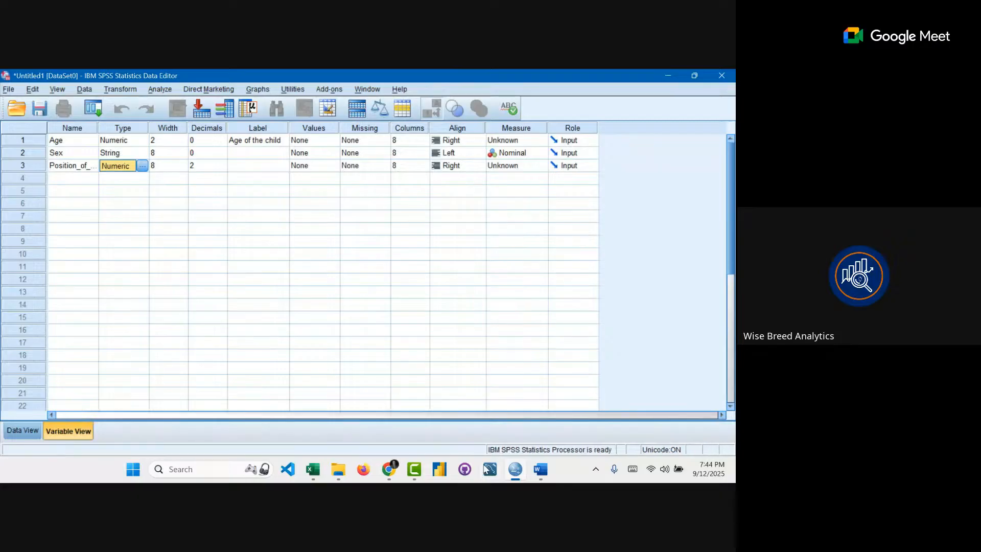
- Change the type of the Position_of_the_family variable to String
click(143, 165)
click(255, 283)
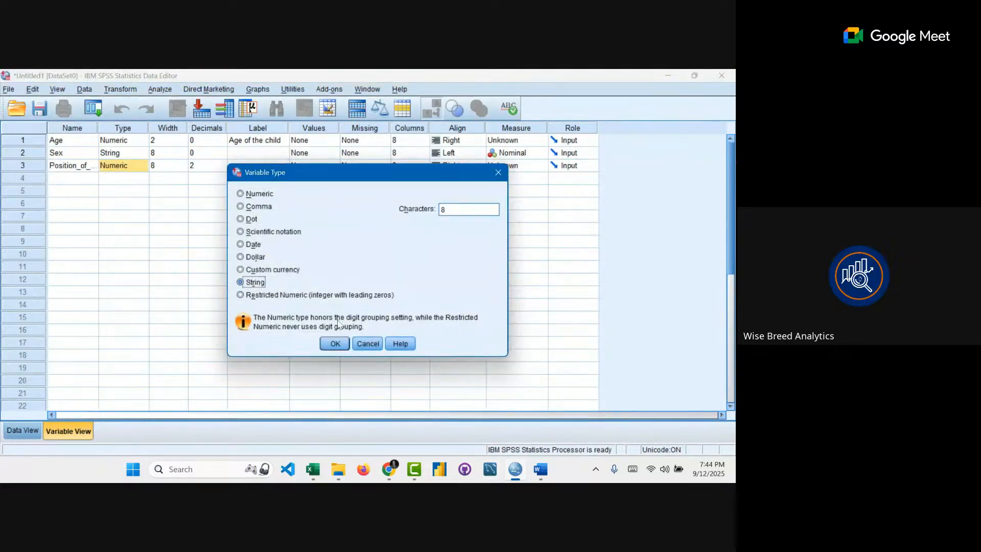
click(336, 344)
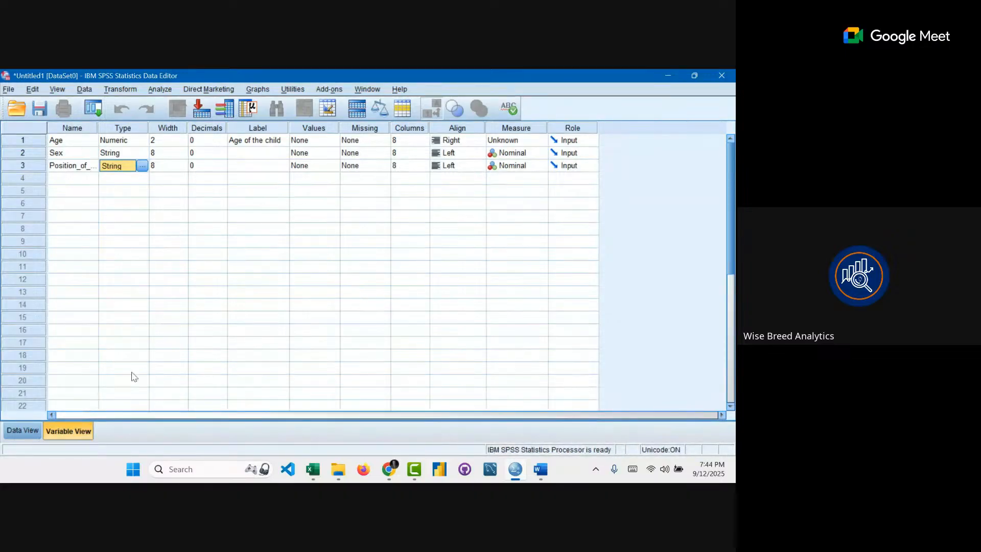
- Review the variable columns in Data View, widen Position_of_the_family to about 15 characters, and return to Variable View
click(23, 431)
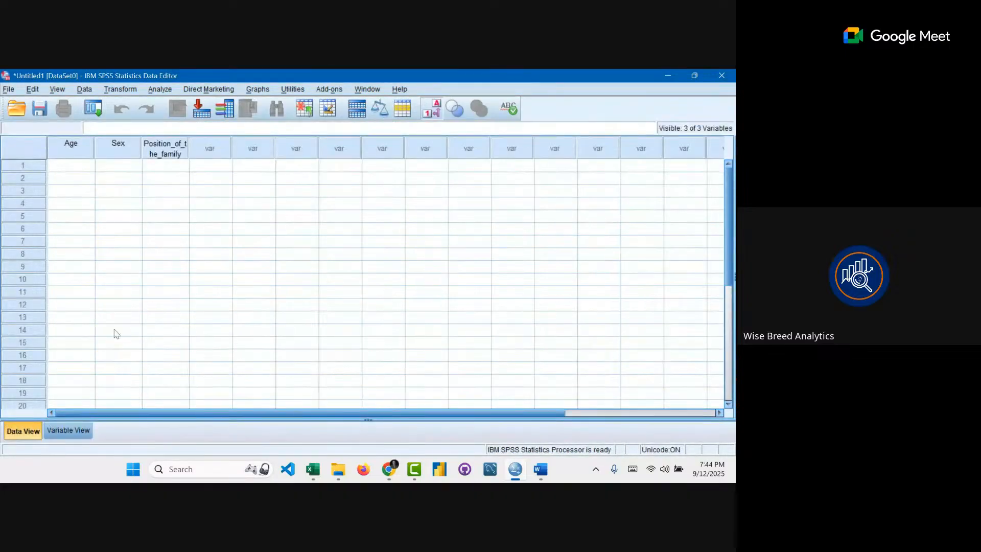
click(78, 150)
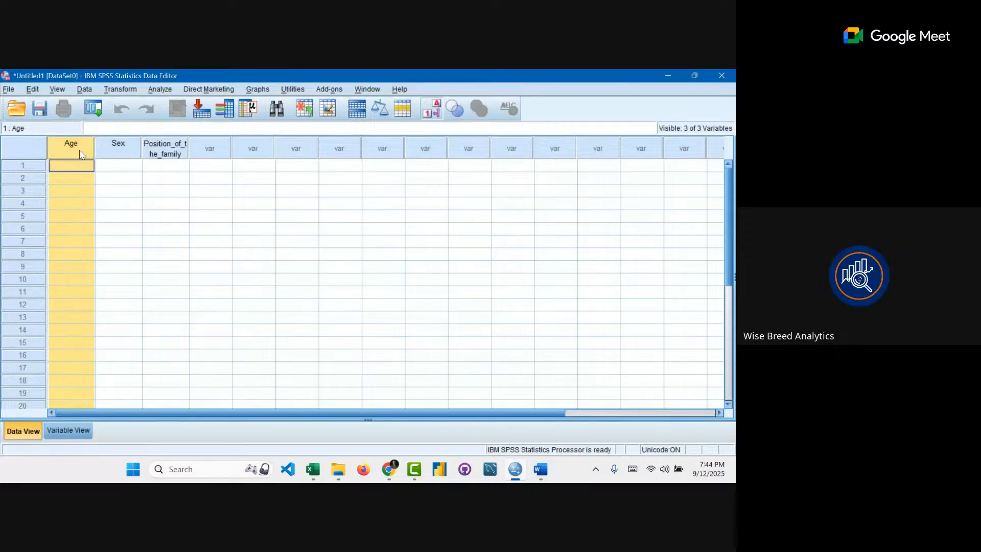
click(125, 152)
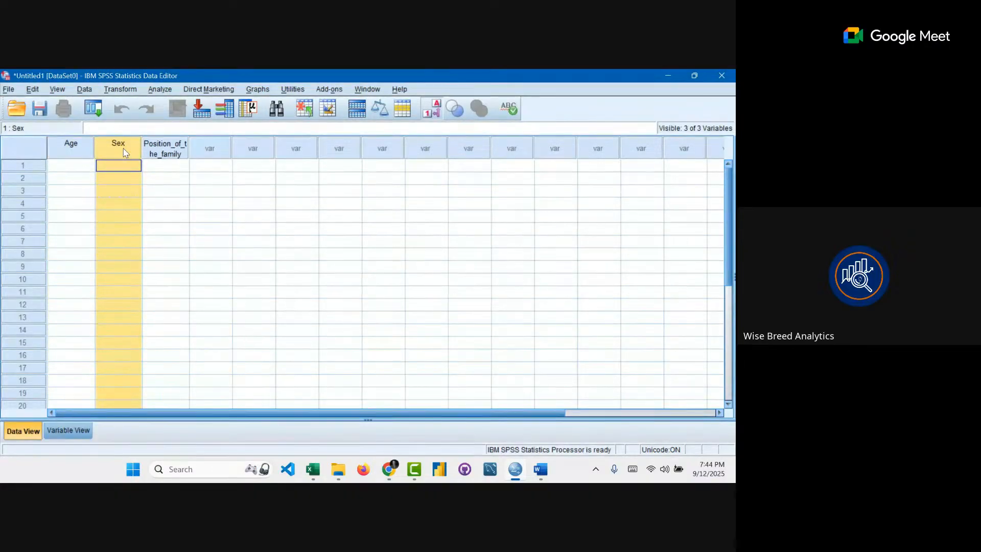
click(174, 151)
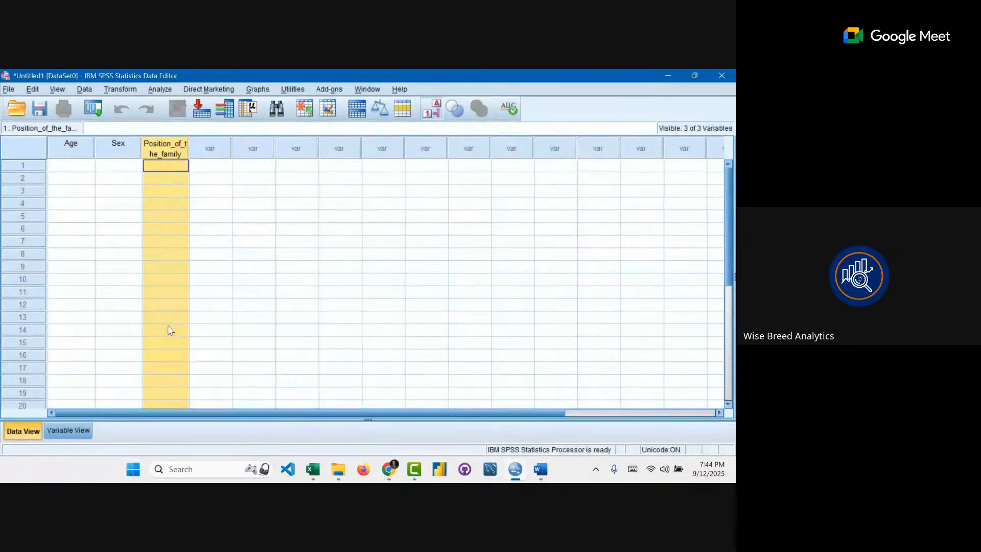
drag(189, 143, 225, 142)
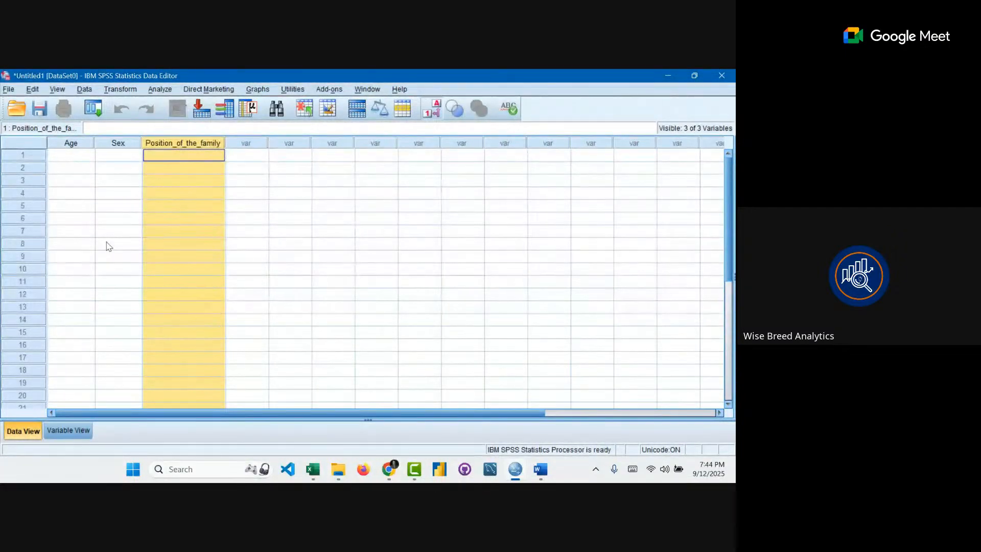
click(188, 157)
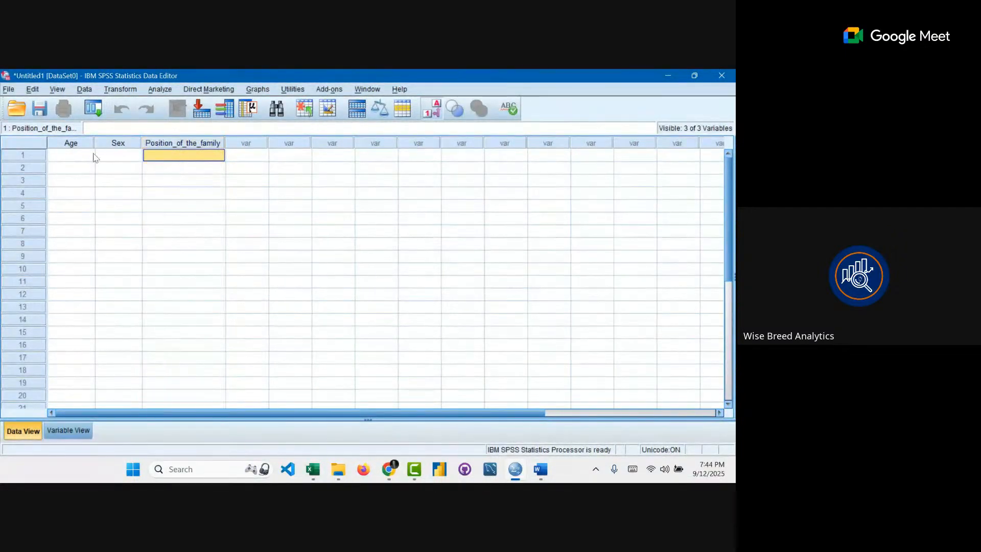
click(78, 157)
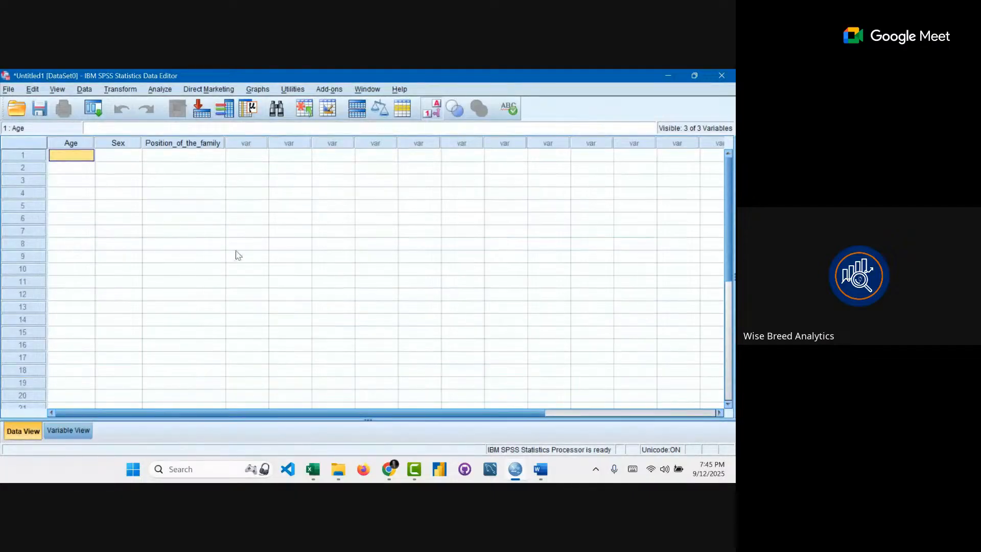
click(72, 432)
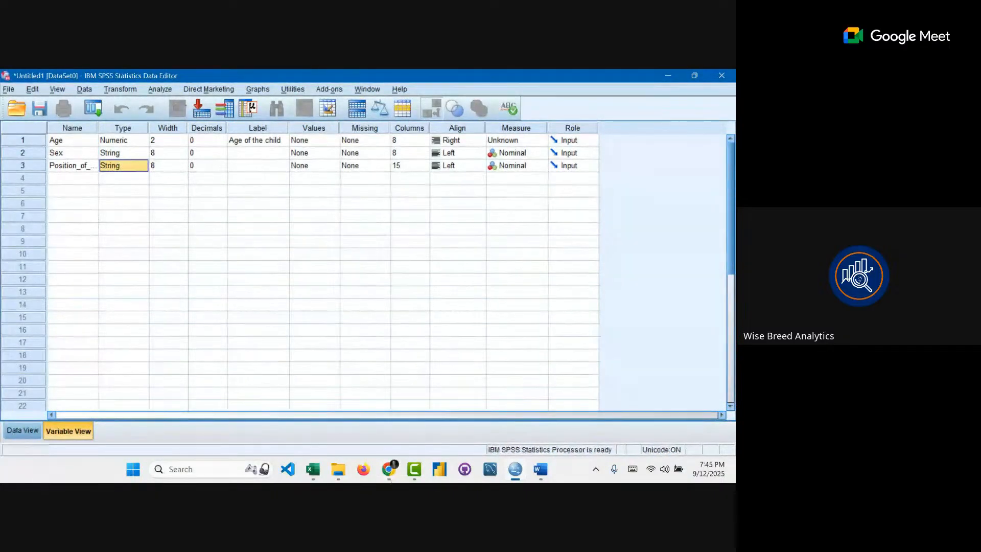
- Check the socio-demographic questions in the Word questionnaire and return to the SPSS Variable View
mouse_move(541, 469)
click(525, 424)
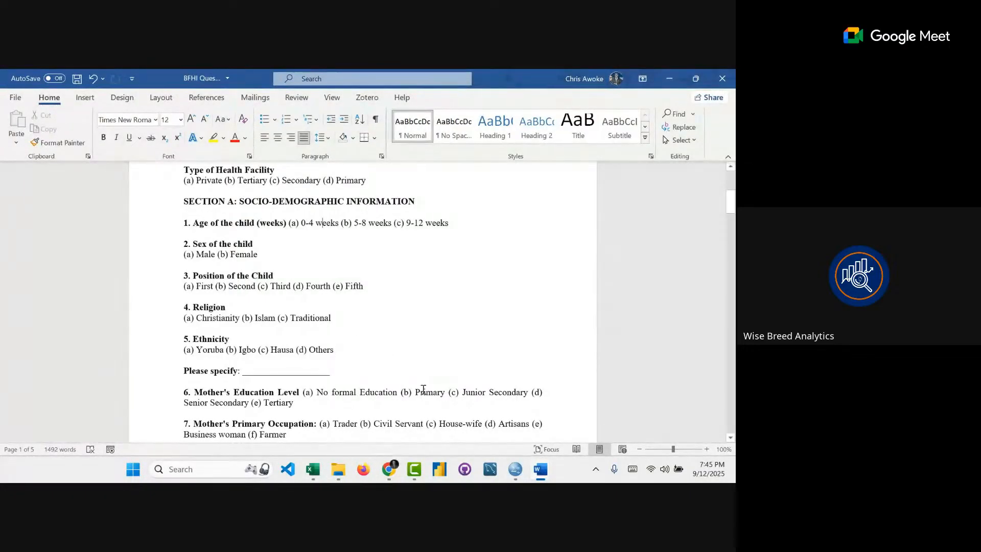
click(516, 471)
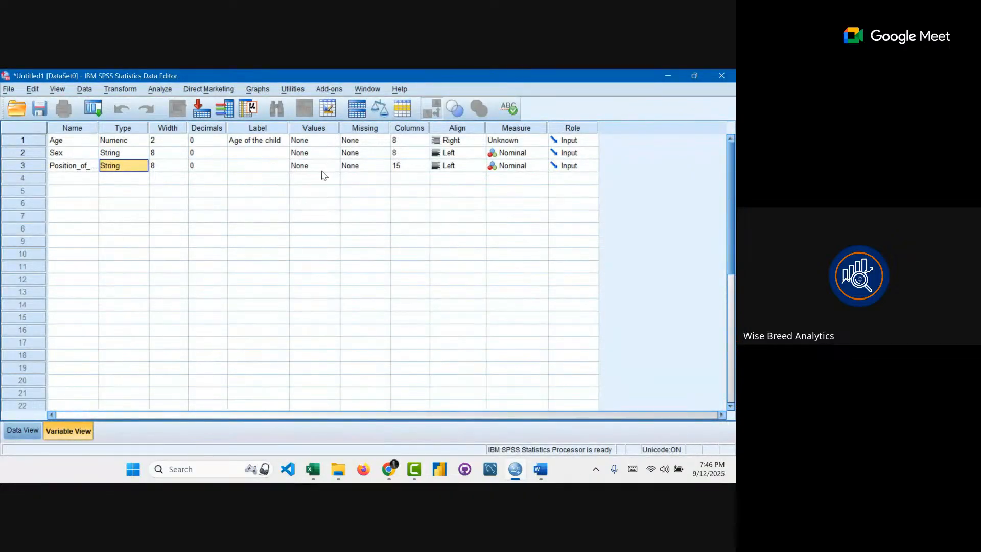
- Check the Google Meet call for participant responses between looks at the SPSS variables, and return to Data View
mouse_move(386, 471)
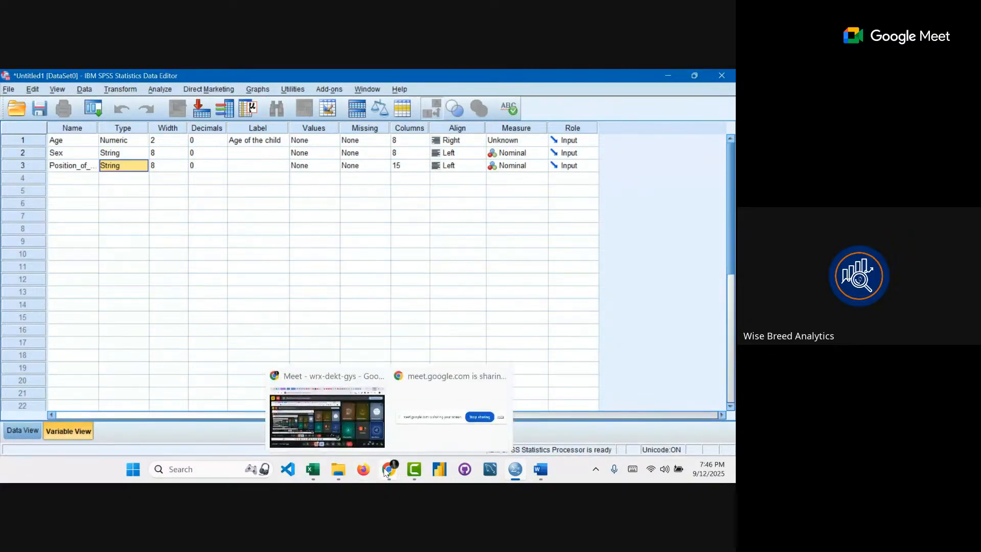
click(373, 444)
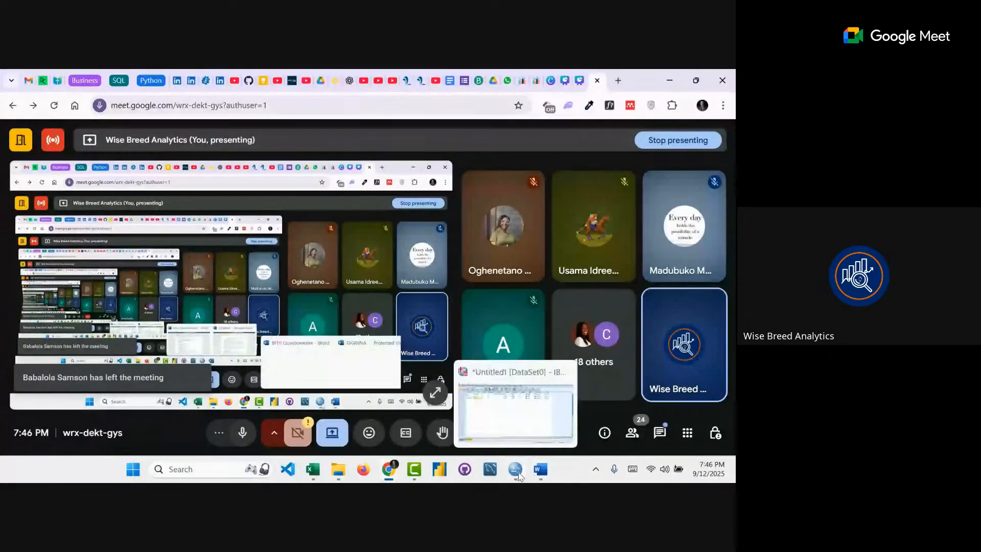
click(509, 460)
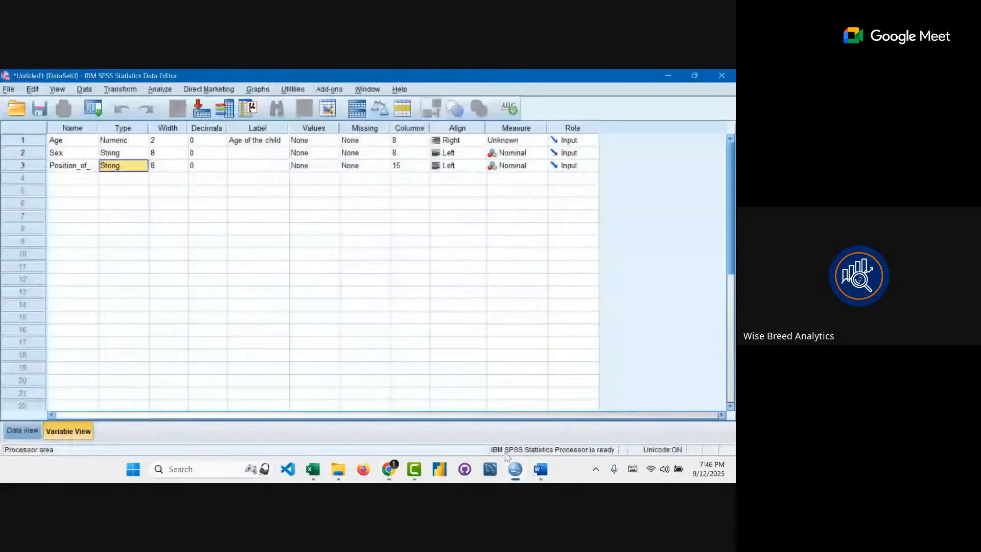
click(40, 432)
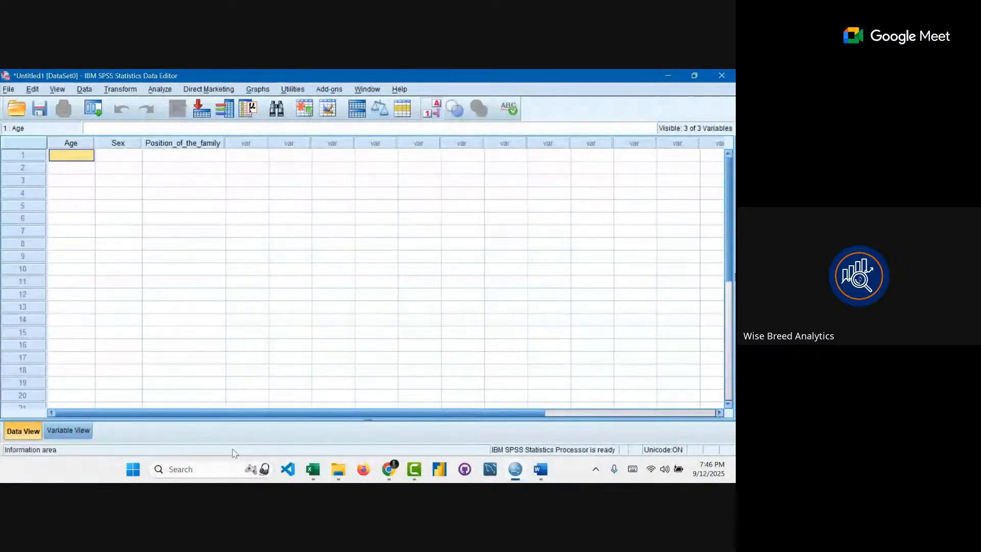
mouse_move(388, 476)
click(355, 415)
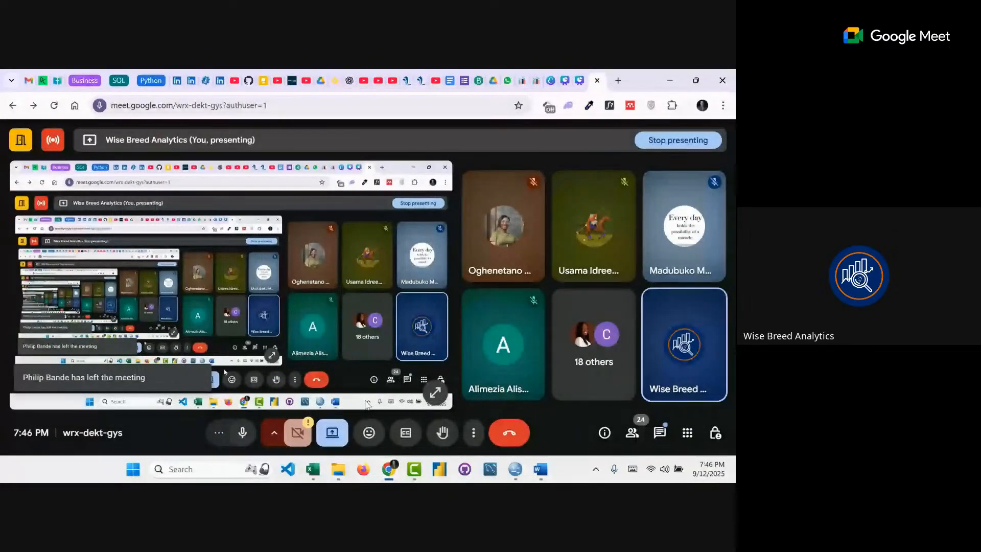
mouse_move(388, 469)
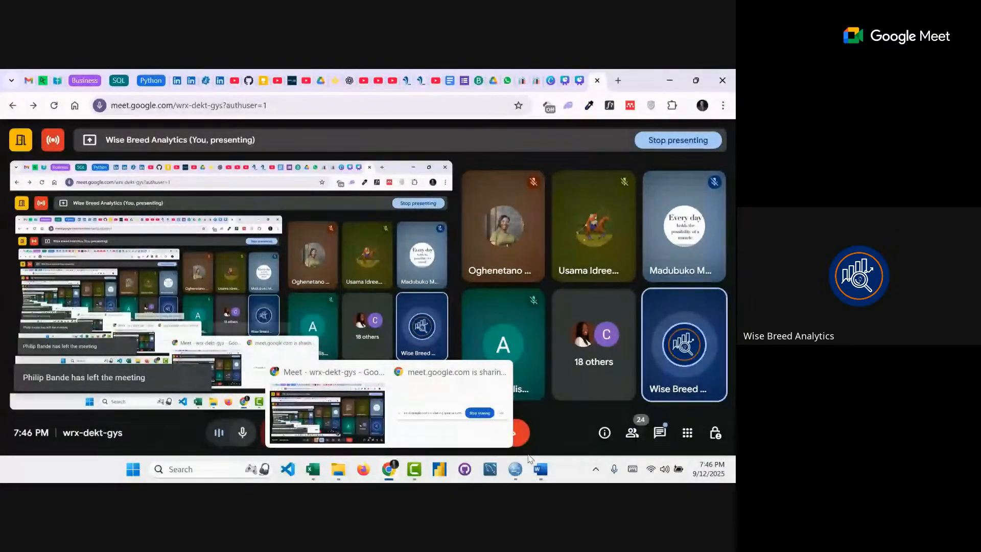
click(512, 469)
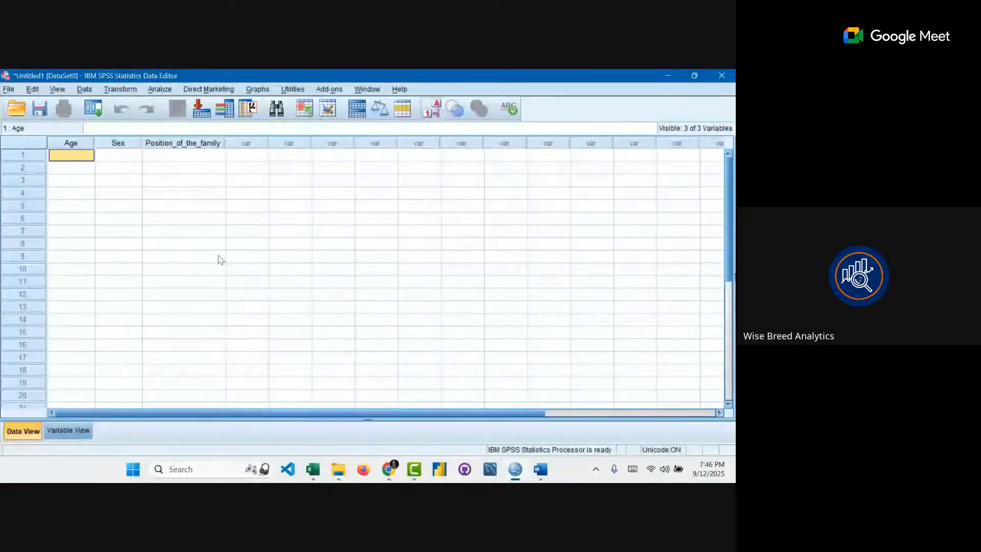
mouse_move(388, 473)
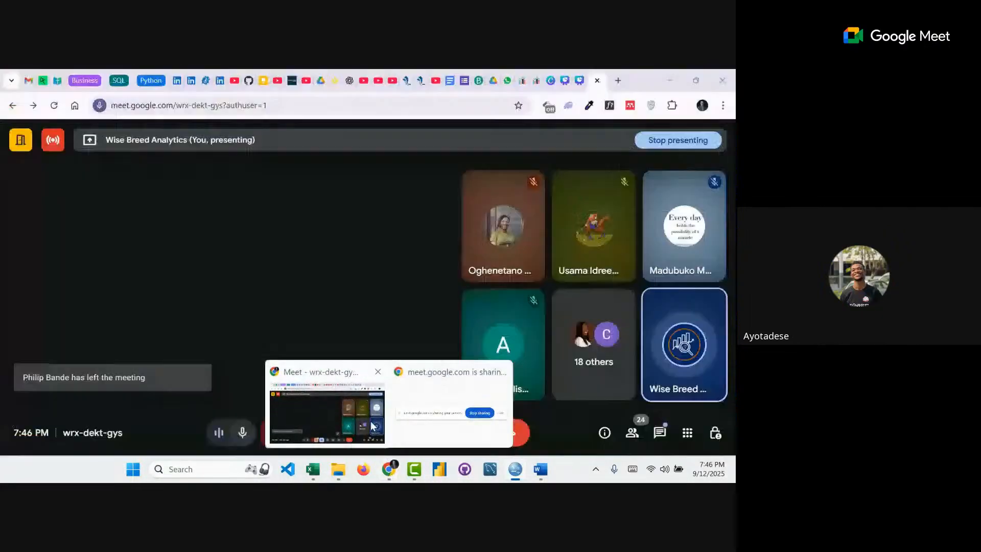
click(371, 427)
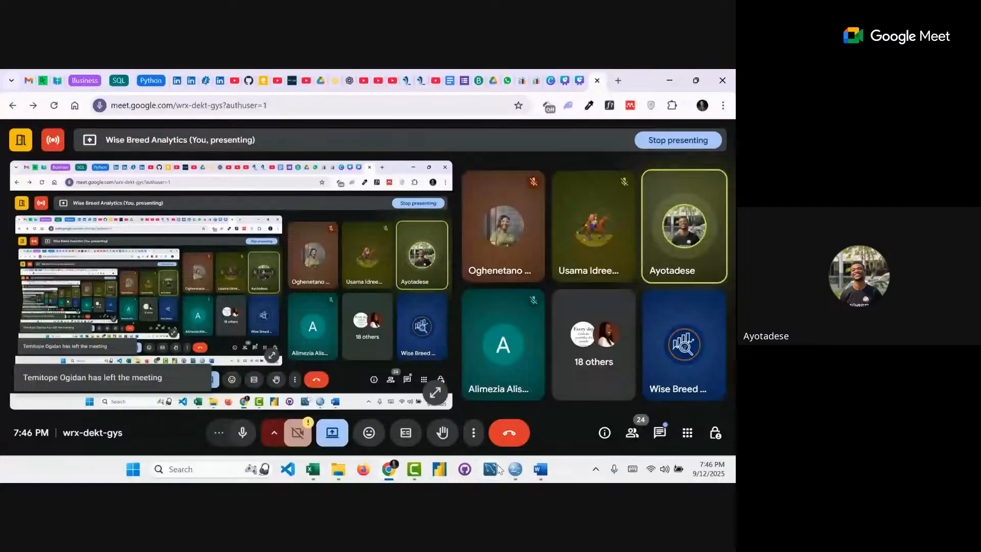
click(515, 469)
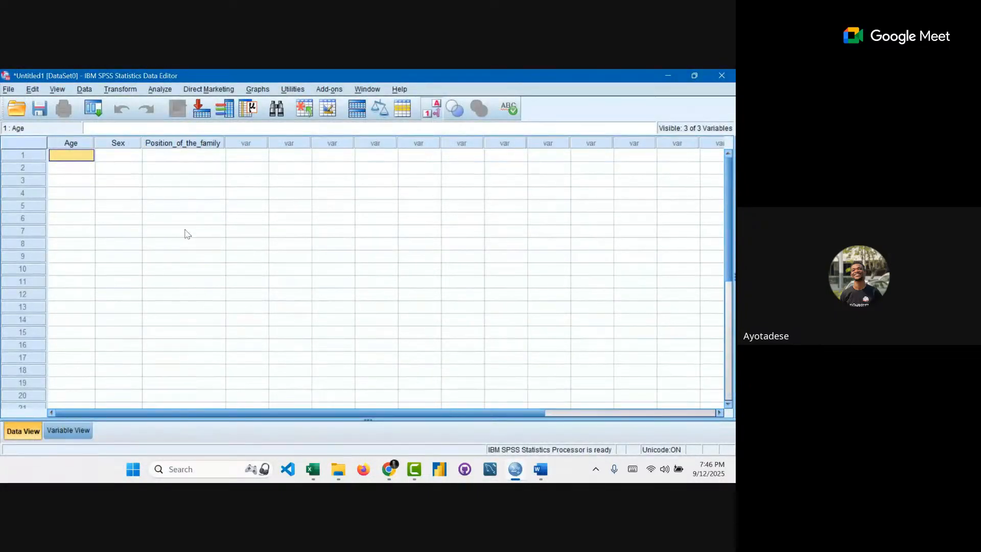
- Compare Variable View with Data View and highlight individual case rows among the first four
click(72, 433)
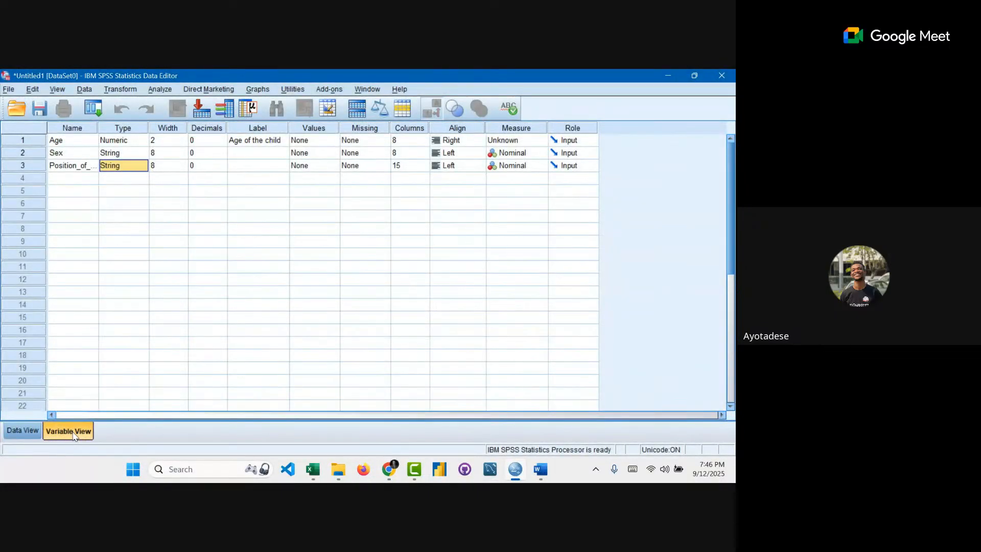
click(35, 430)
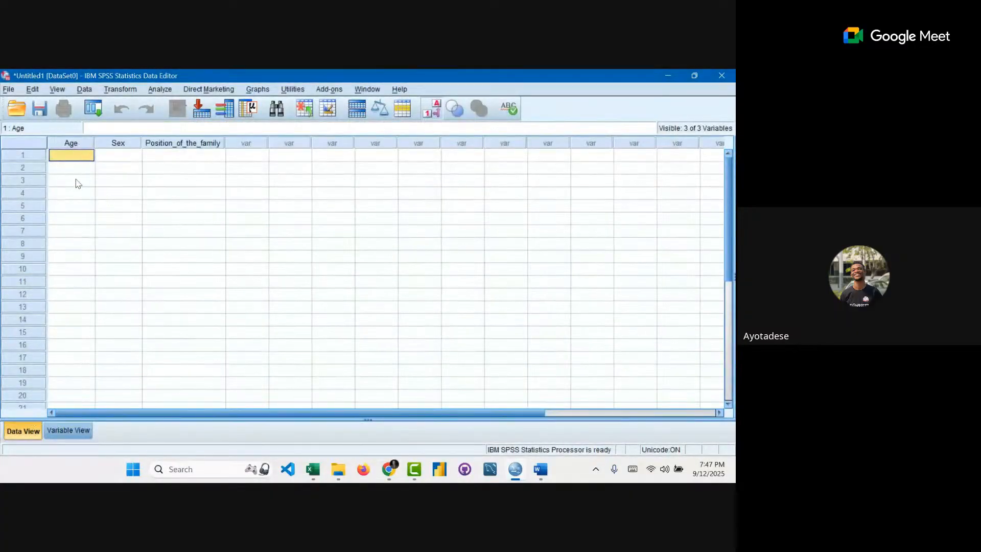
click(40, 156)
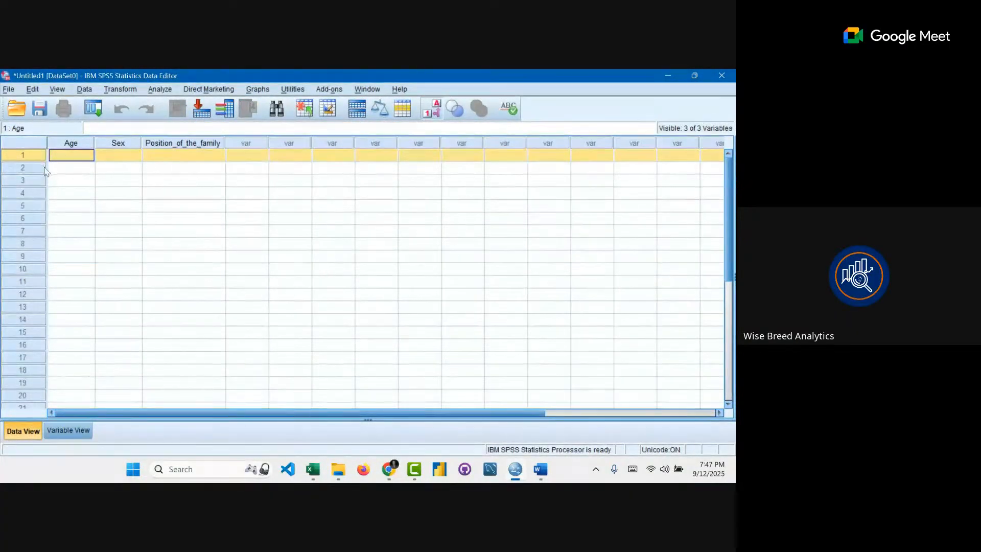
click(39, 168)
click(38, 156)
click(38, 171)
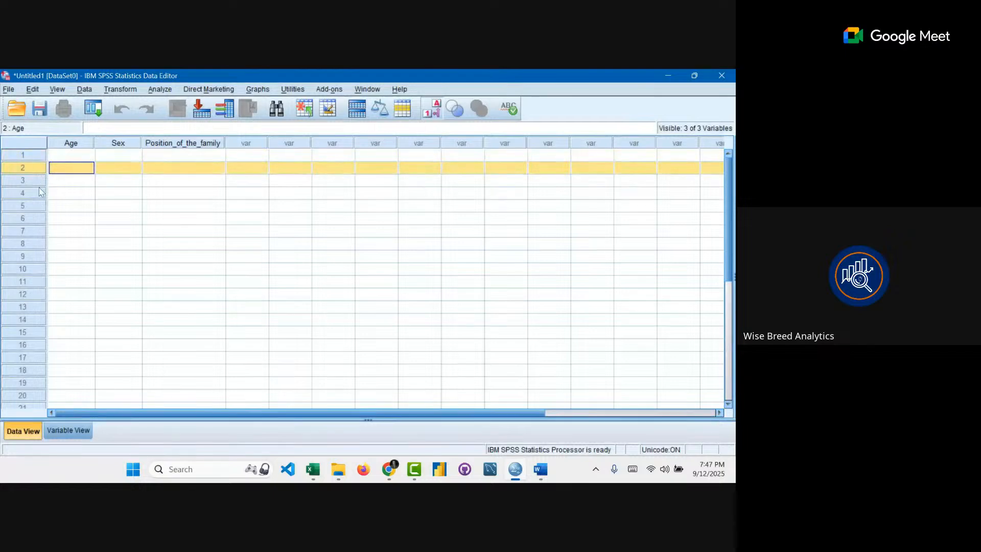
click(40, 190)
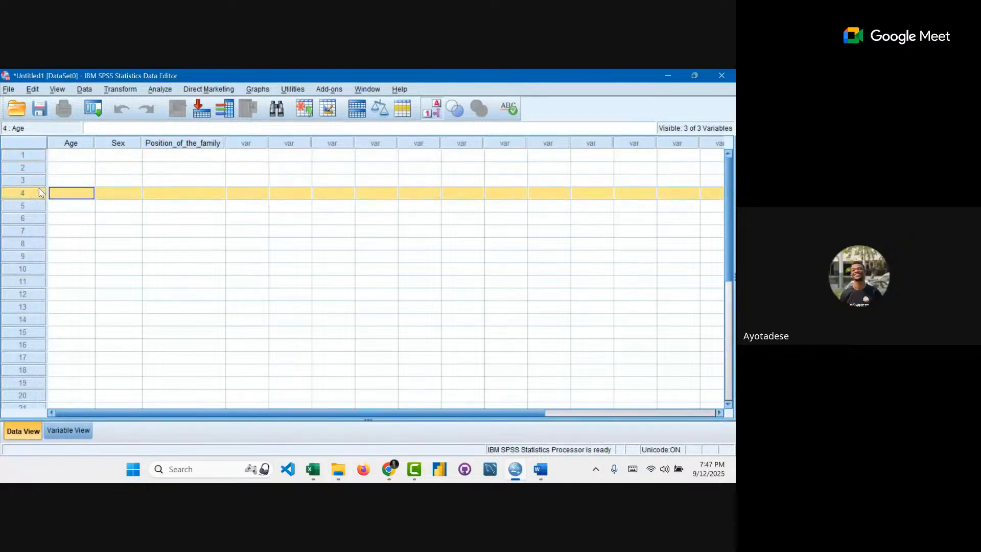
click(41, 157)
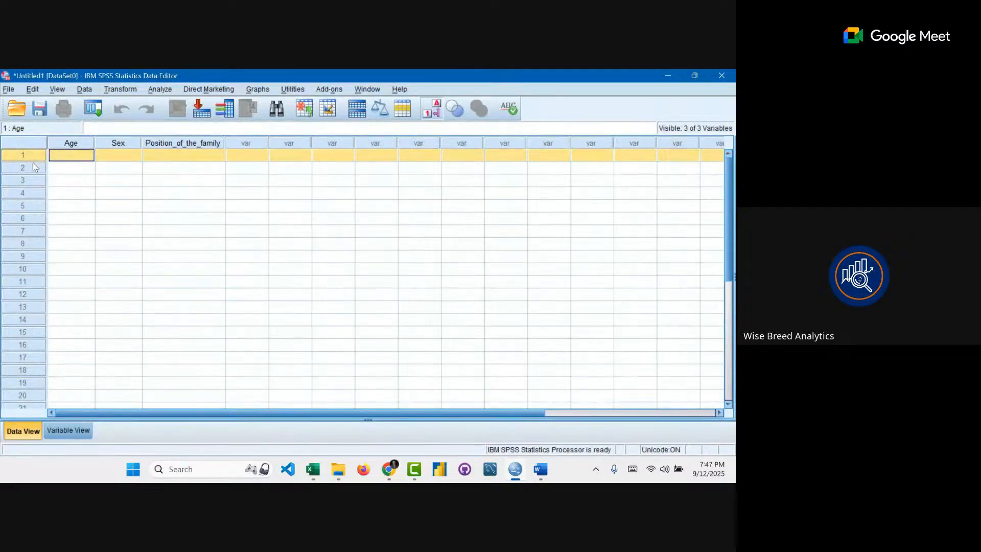
click(36, 169)
click(36, 182)
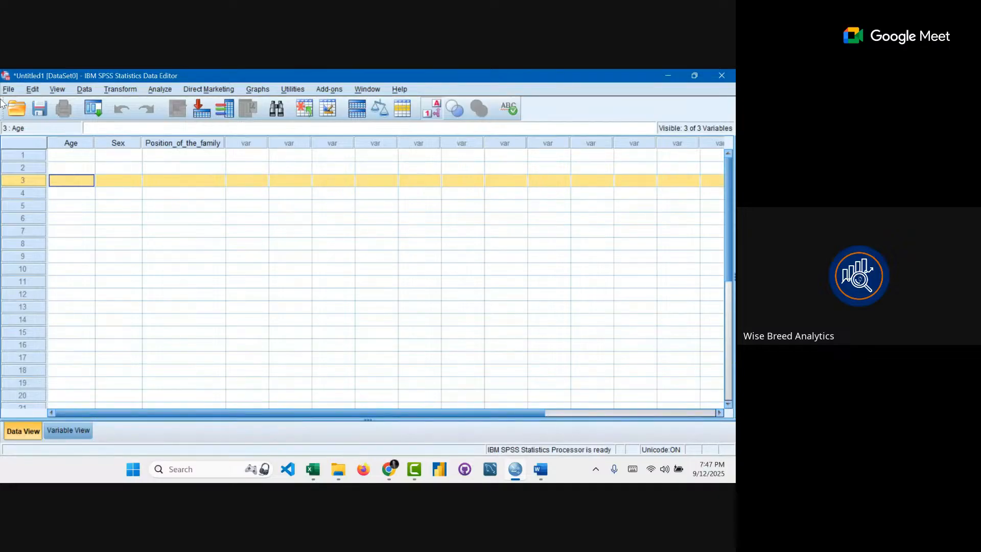
- Highlight case rows 1 to 6 one by one in Data View and return to row 1
click(24, 156)
click(25, 170)
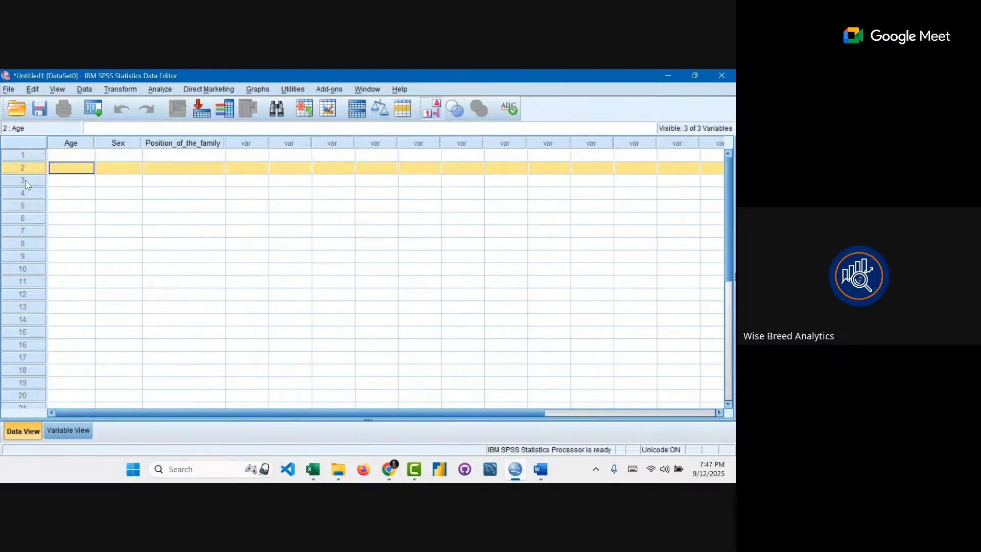
click(26, 182)
click(24, 194)
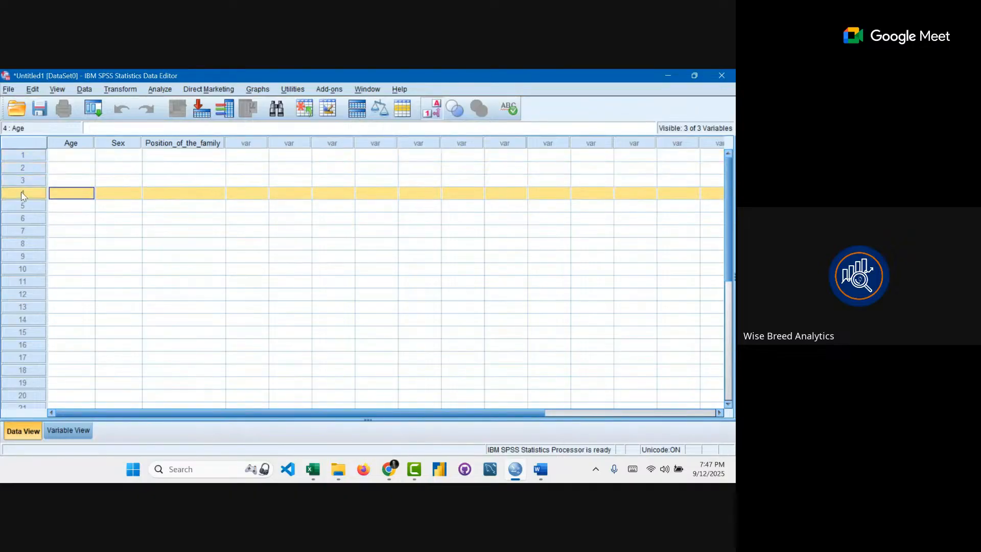
click(24, 208)
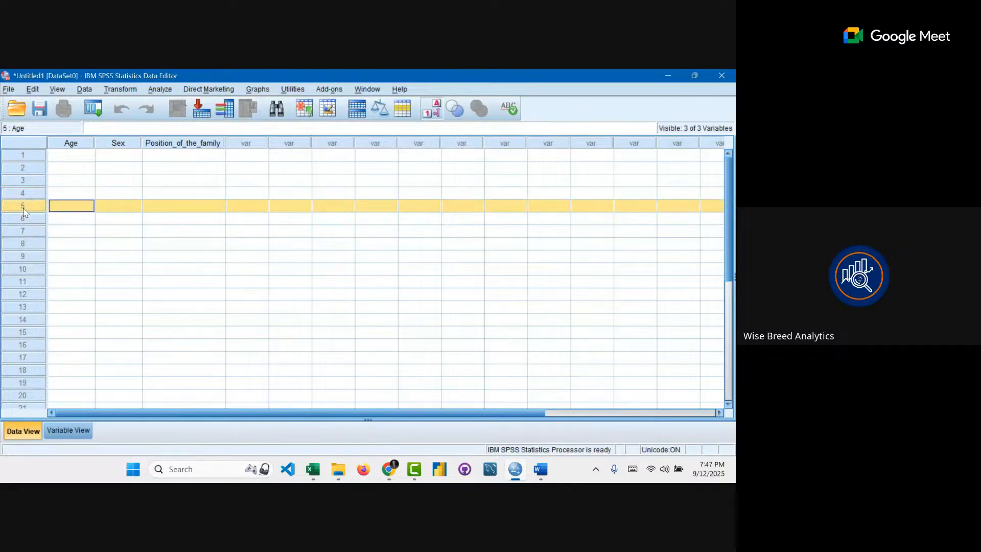
click(24, 220)
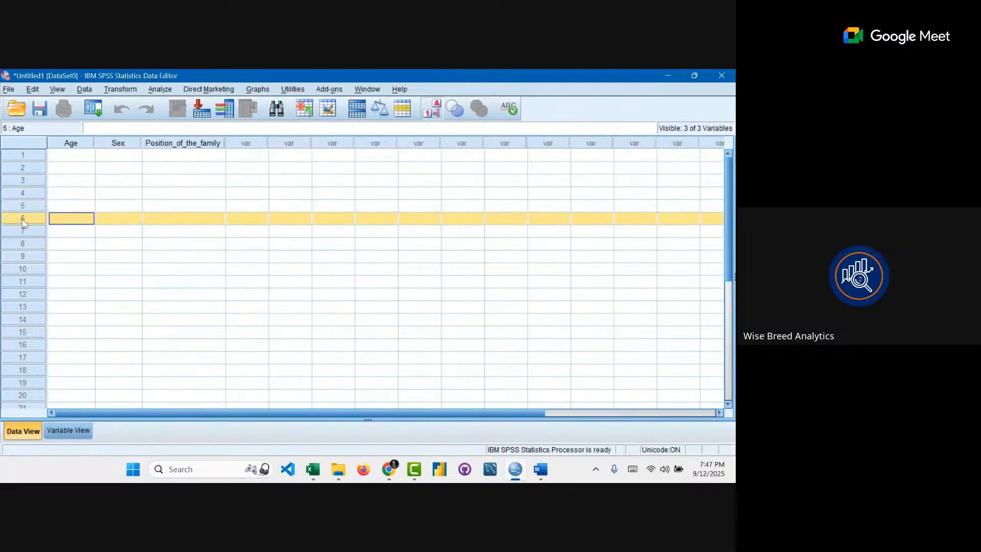
click(26, 159)
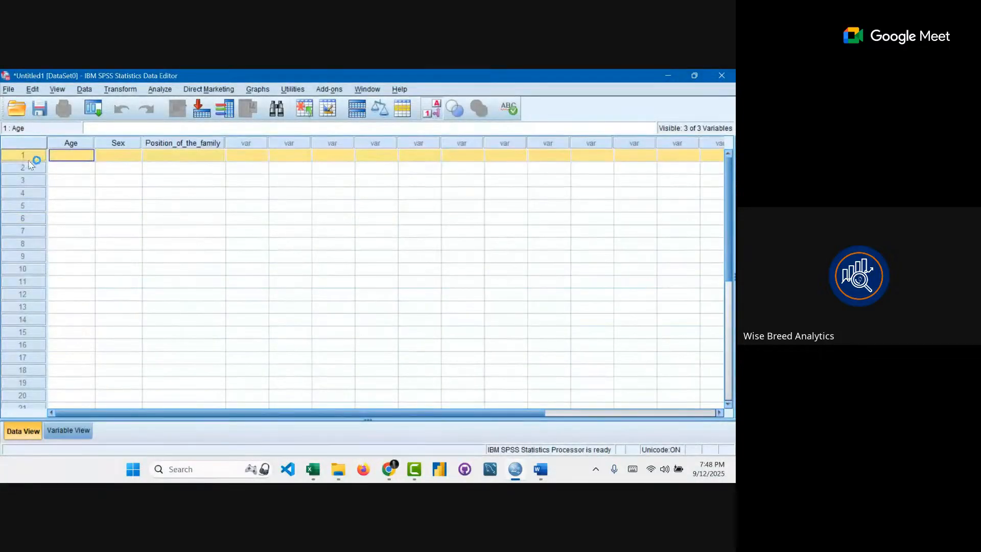
- Highlight the Age, Sex and Position_of_the_family columns in turn and return to Variable View
click(70, 145)
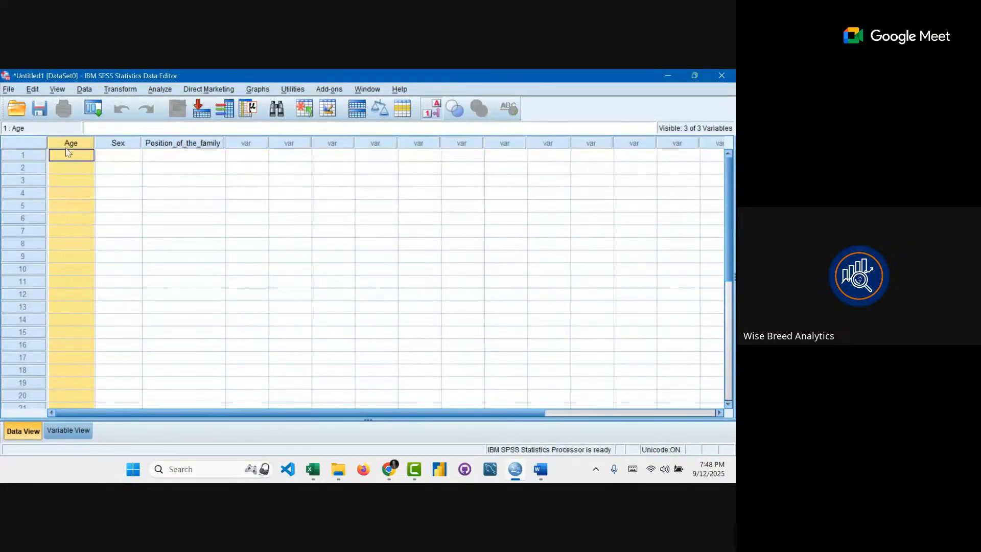
click(118, 142)
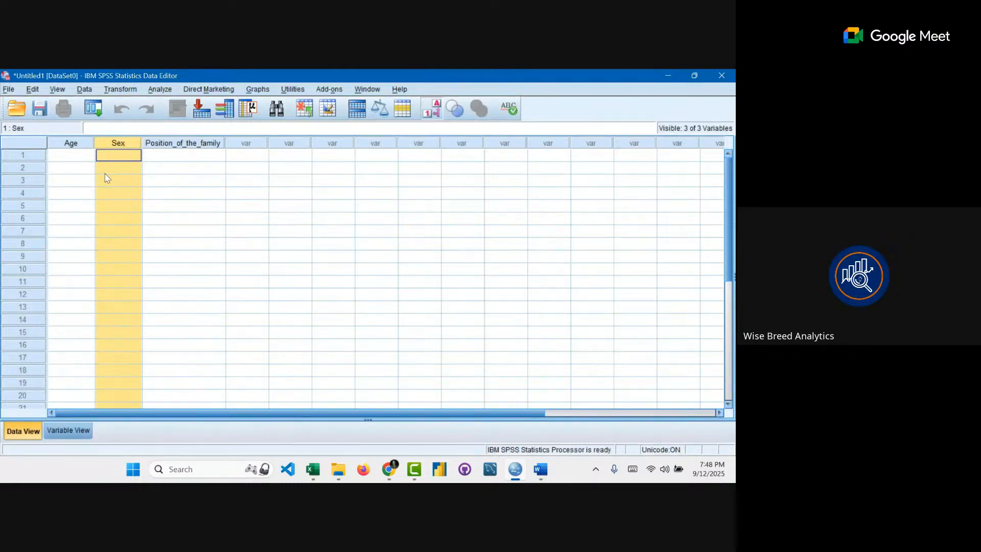
click(183, 149)
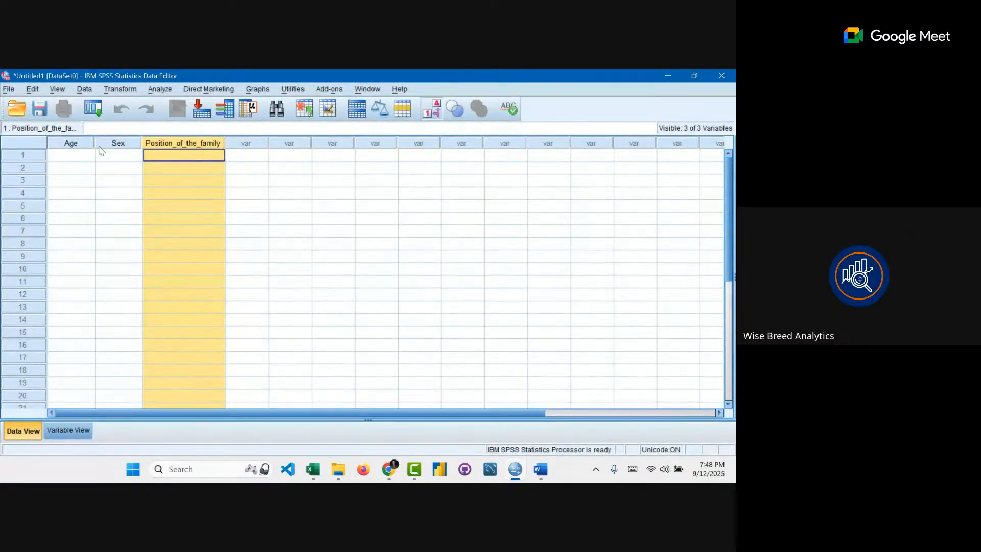
click(68, 430)
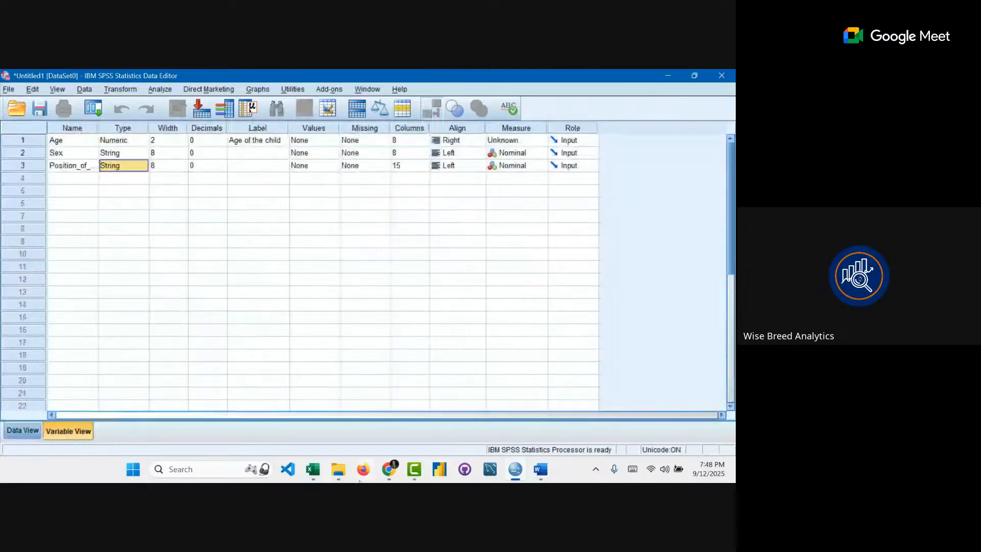
- Review the socio-demographic questions of Section A in the Word questionnaire, down to Estimated Monthly Income Range
mouse_move(515, 473)
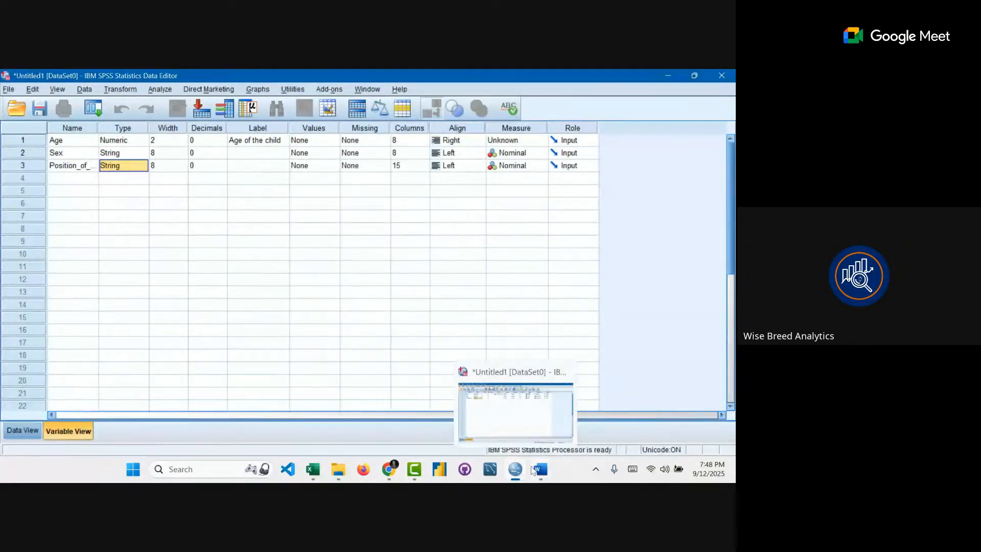
click(475, 408)
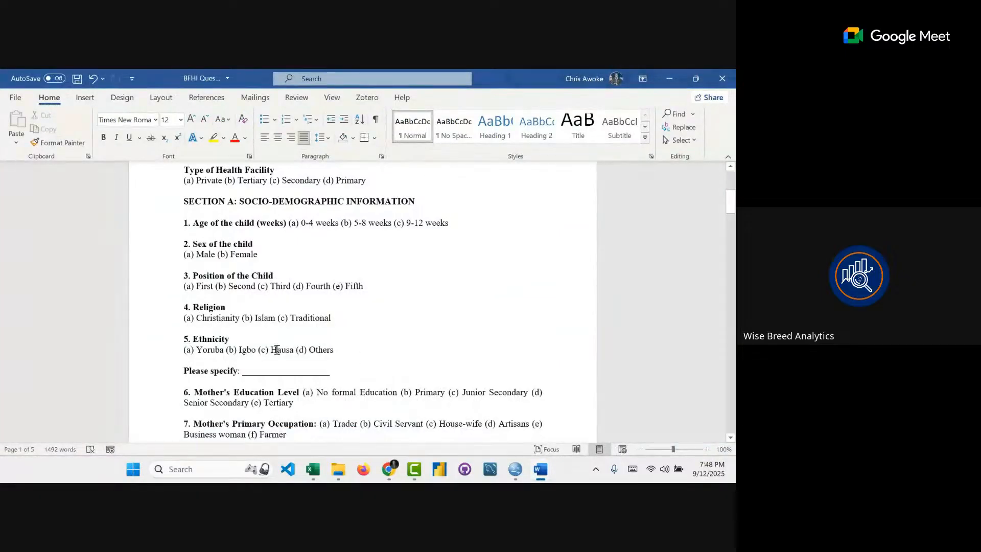
scroll(228, 340, down, 2)
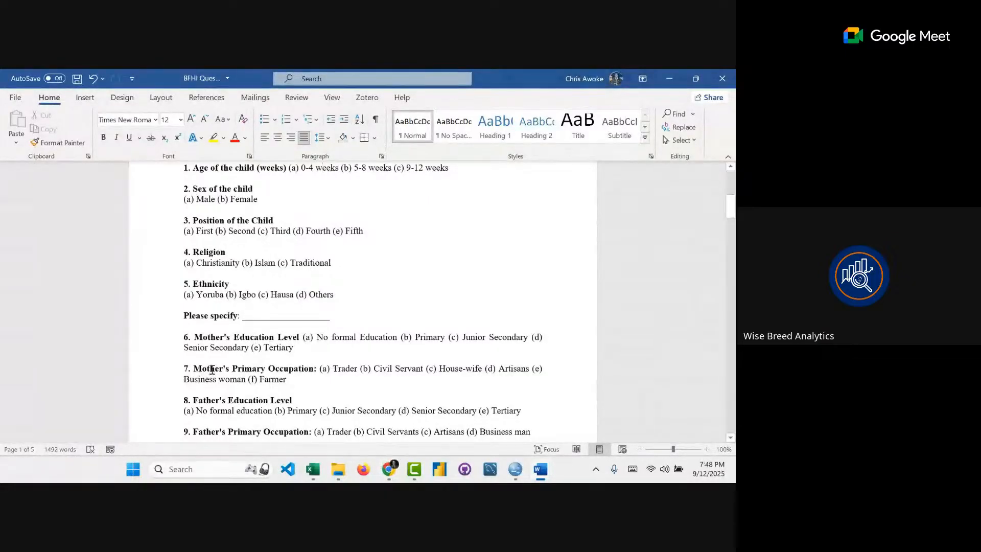
scroll(228, 342, down, 7)
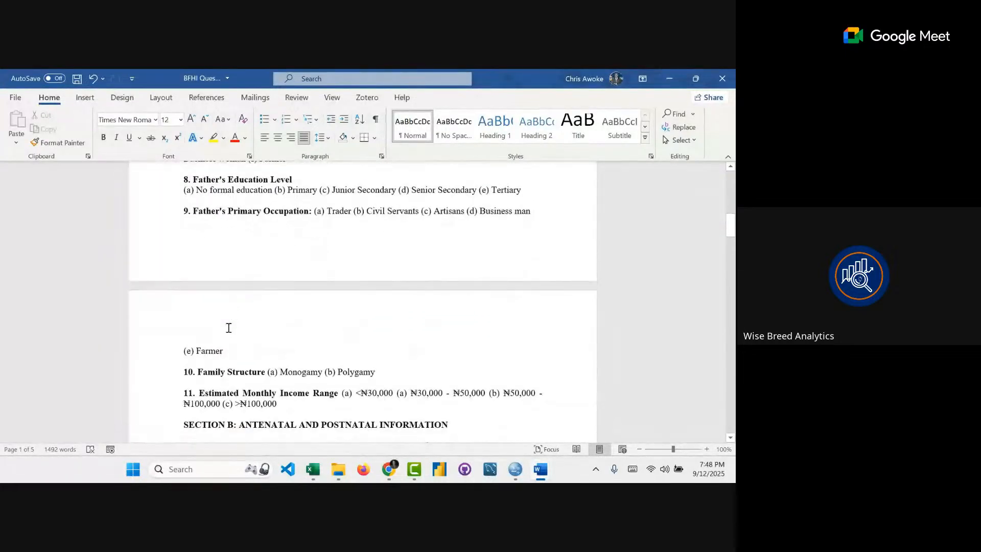
scroll(228, 328, up, 13)
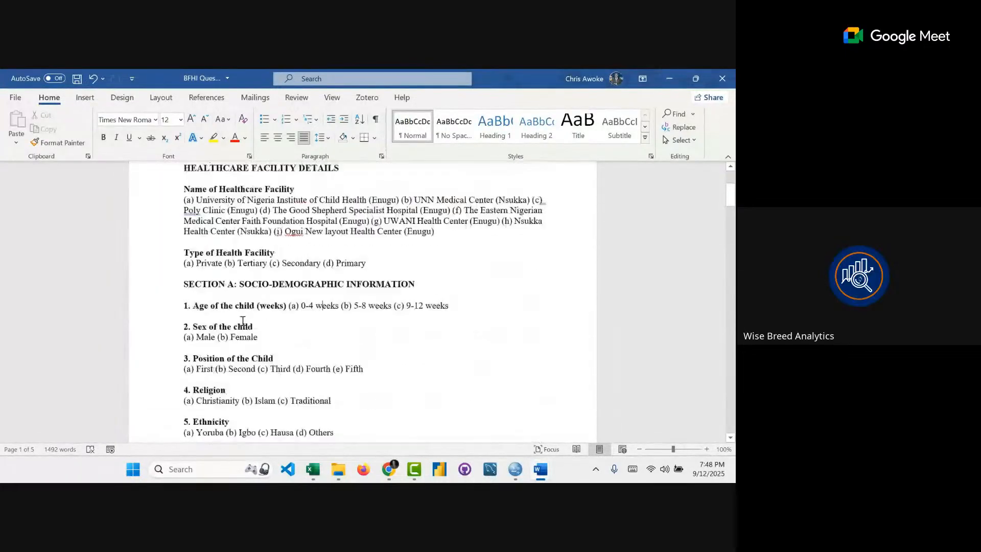
- Return to the SPSS Variable View and switch to the Google Meet call to check on the participants
click(515, 470)
click(389, 469)
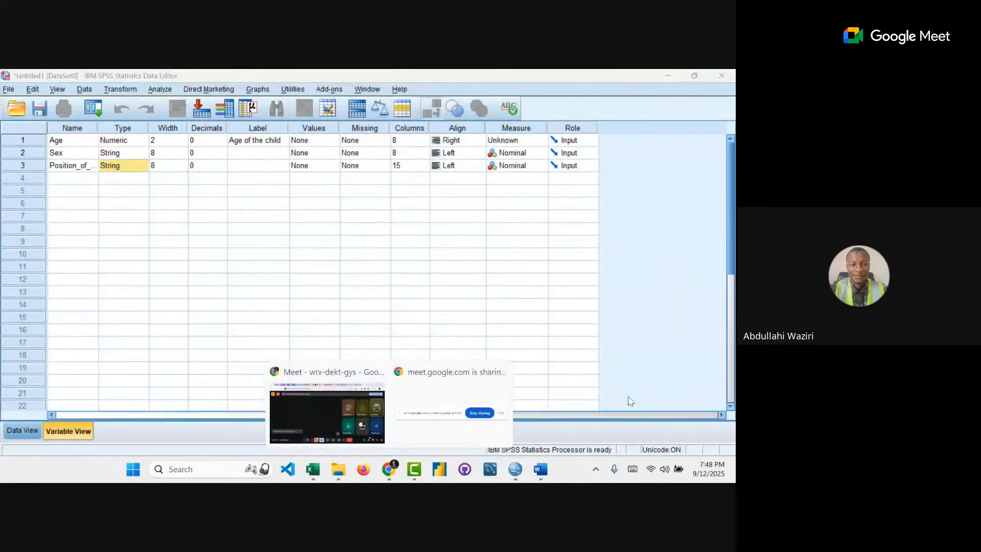
click(373, 418)
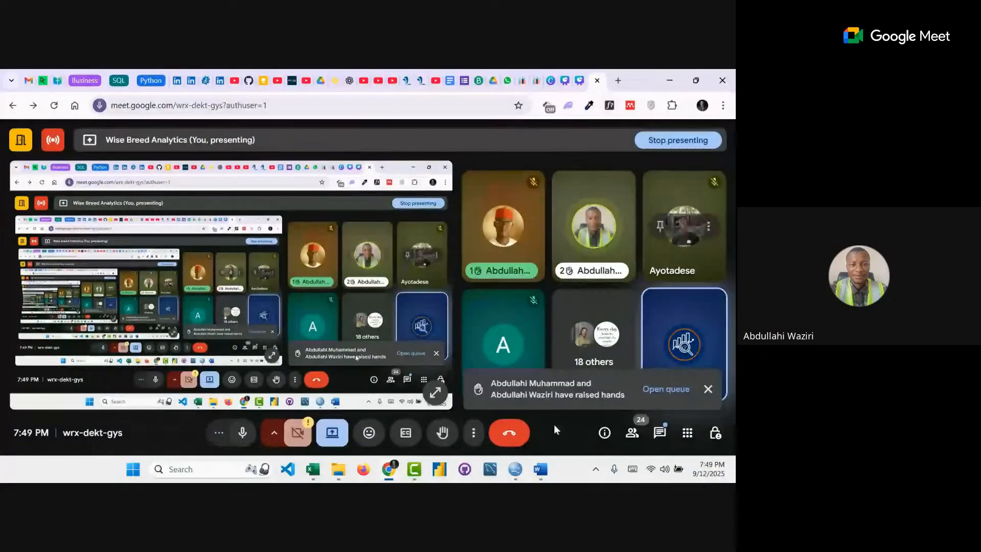
- Return to SPSS and compare the variable names listed in Variable View with the column headings in Data View
click(515, 470)
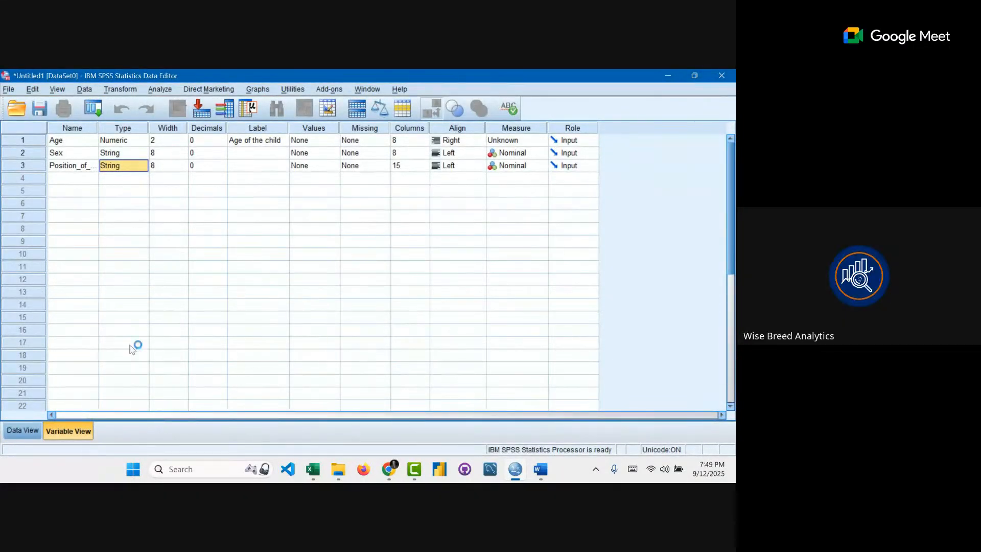
click(73, 179)
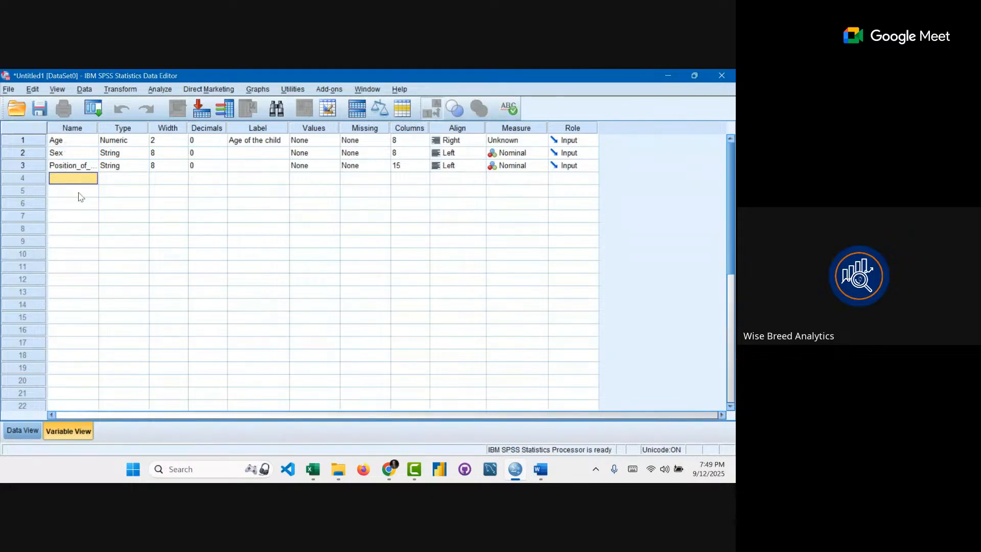
click(22, 430)
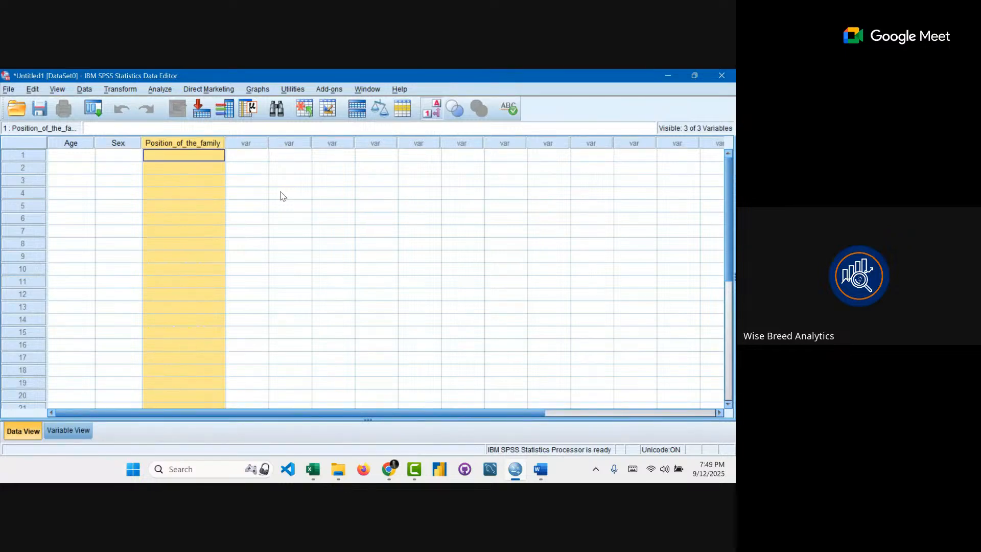
click(65, 423)
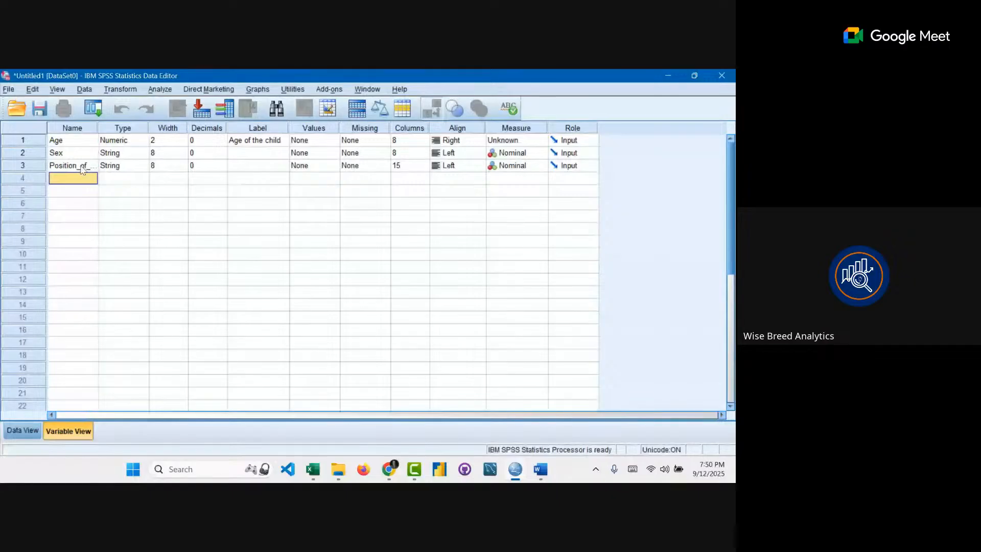
drag(85, 143, 85, 274)
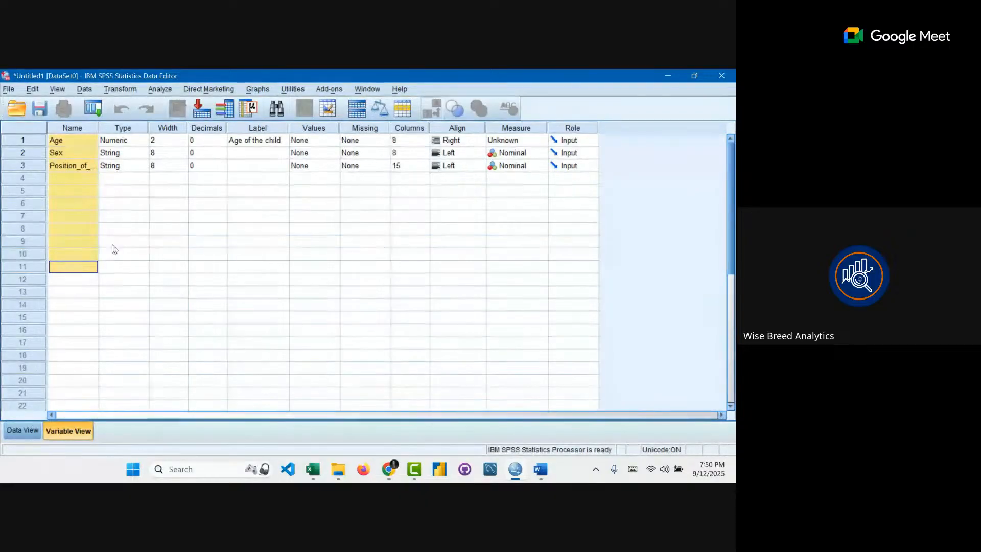
click(20, 431)
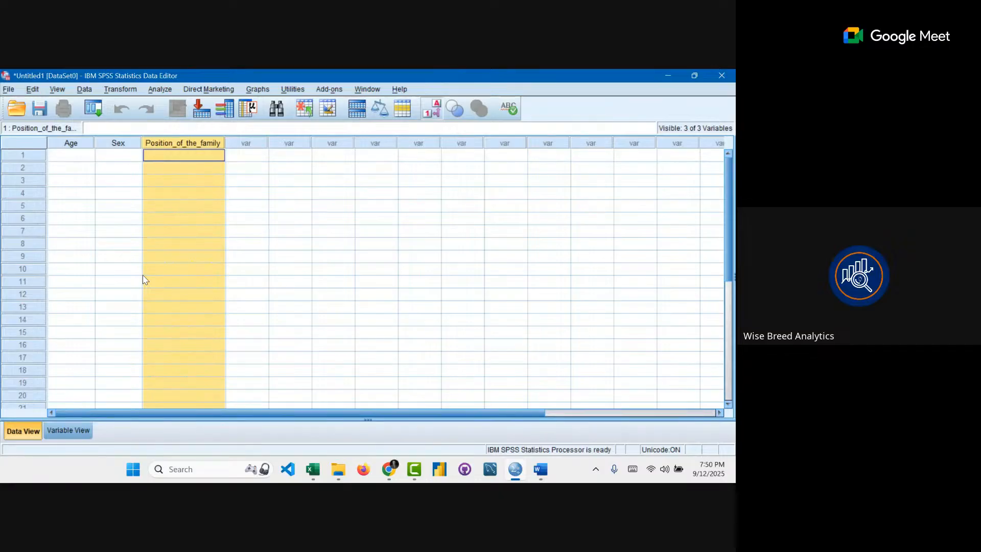
click(65, 432)
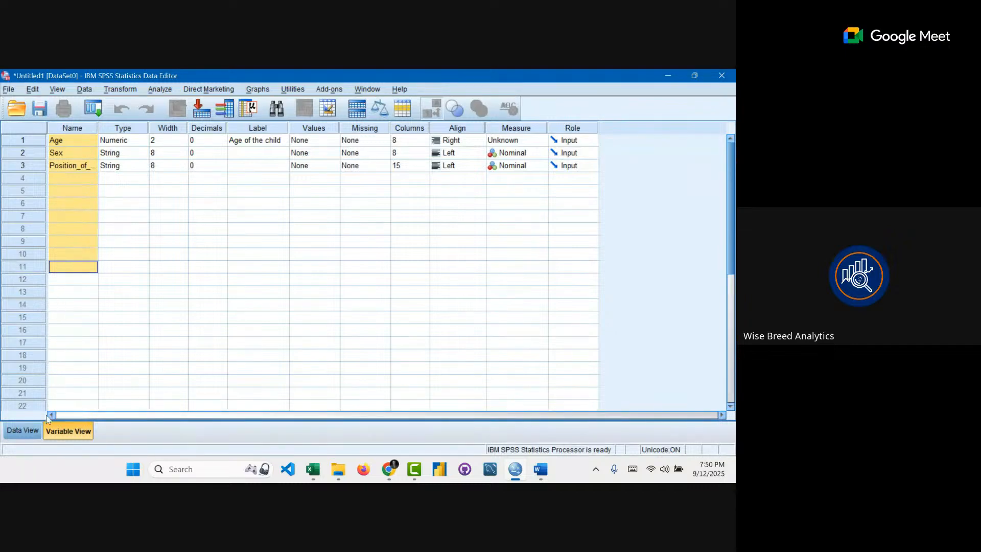
click(23, 430)
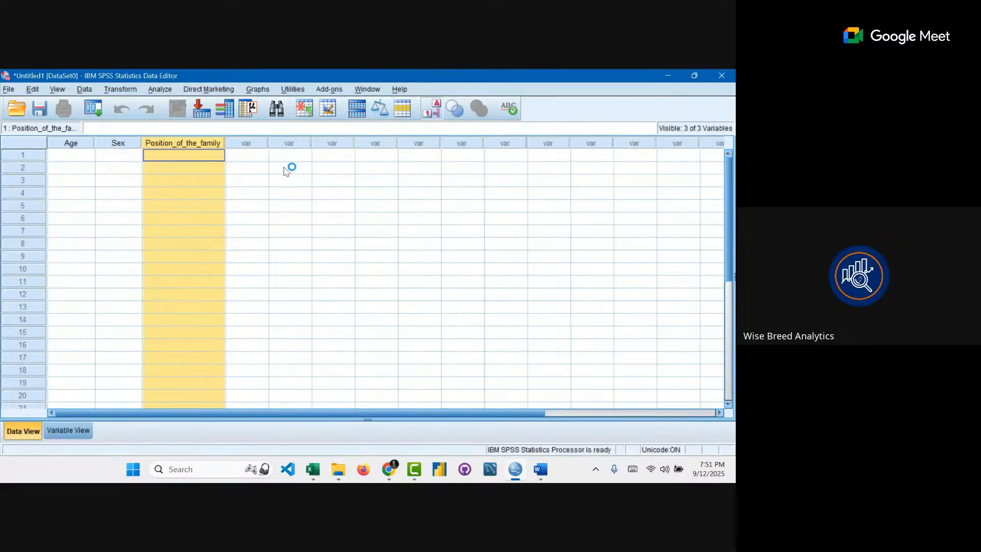
- Switch to the Google Meet call to check on the participants, and minimize its window to return to SPSS
click(390, 469)
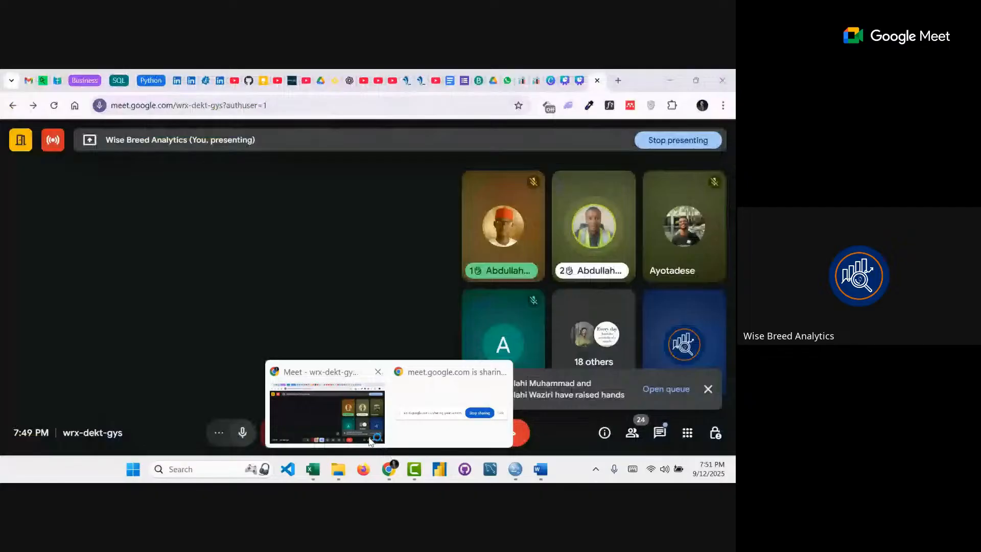
click(378, 414)
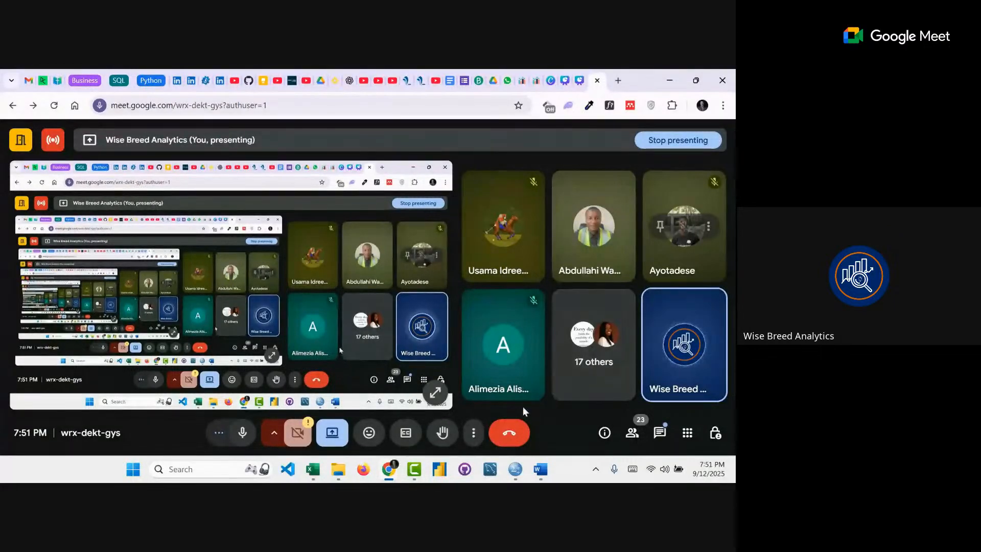
click(670, 80)
- Select the Sex variable's name in Variable View and check its matching column in Data View
click(161, 167)
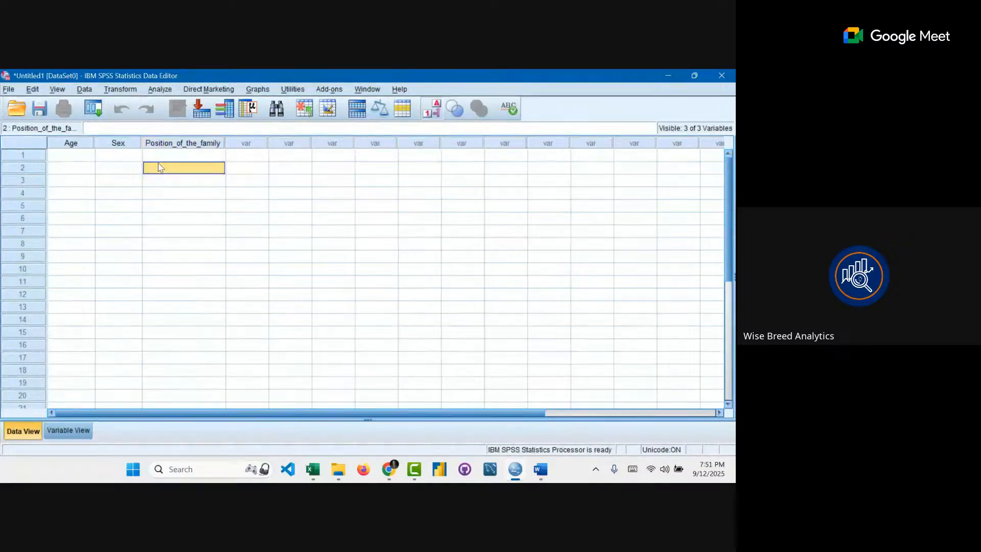
click(69, 432)
click(68, 153)
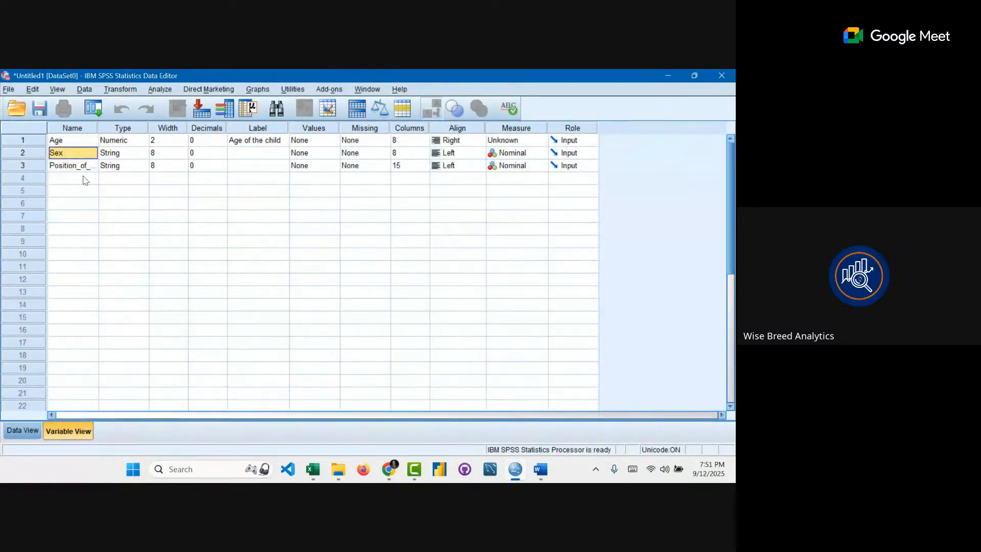
click(16, 432)
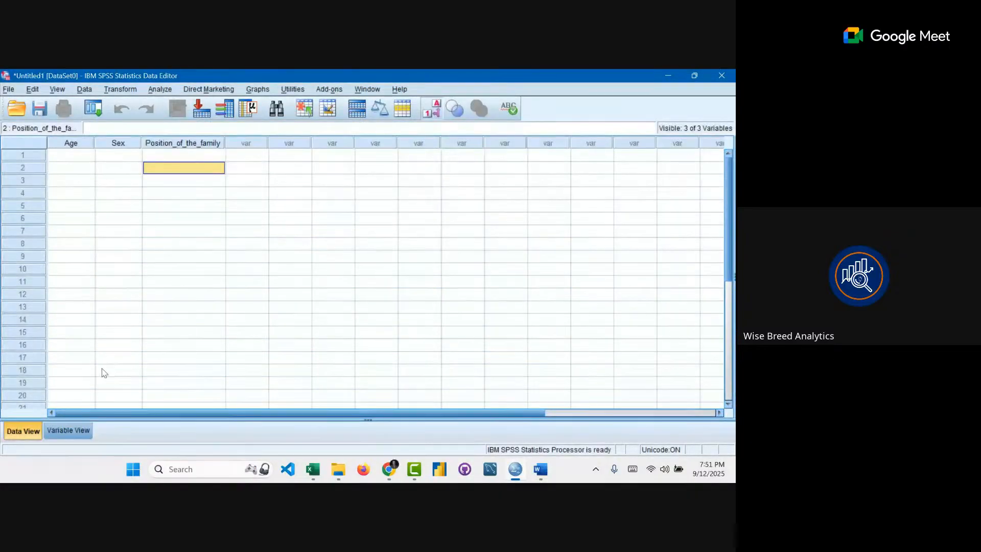
key(ctrl+t)
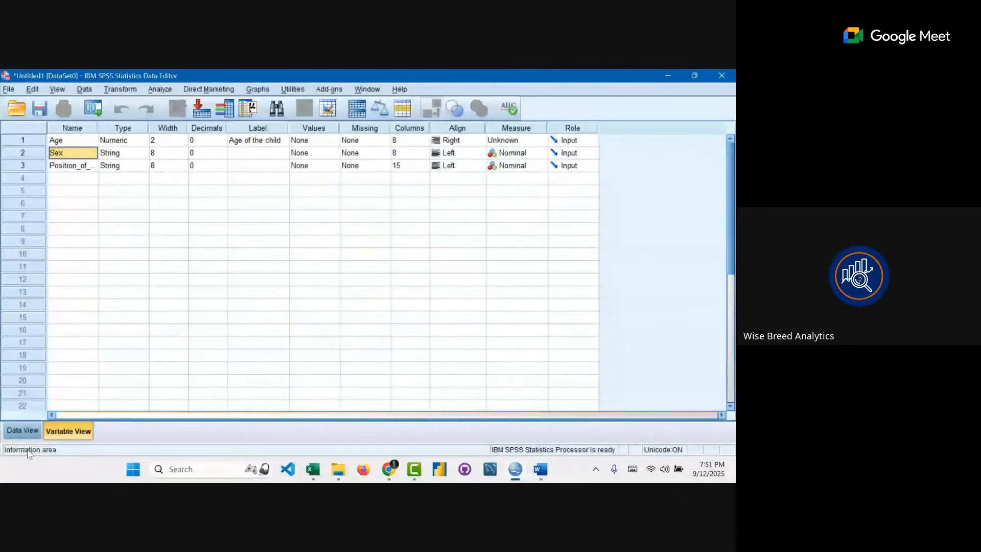
click(26, 432)
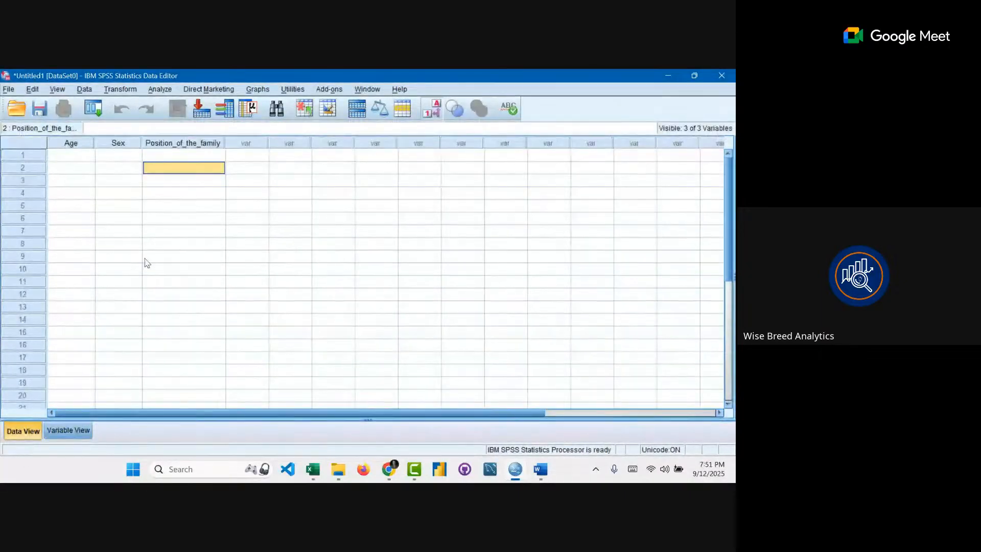
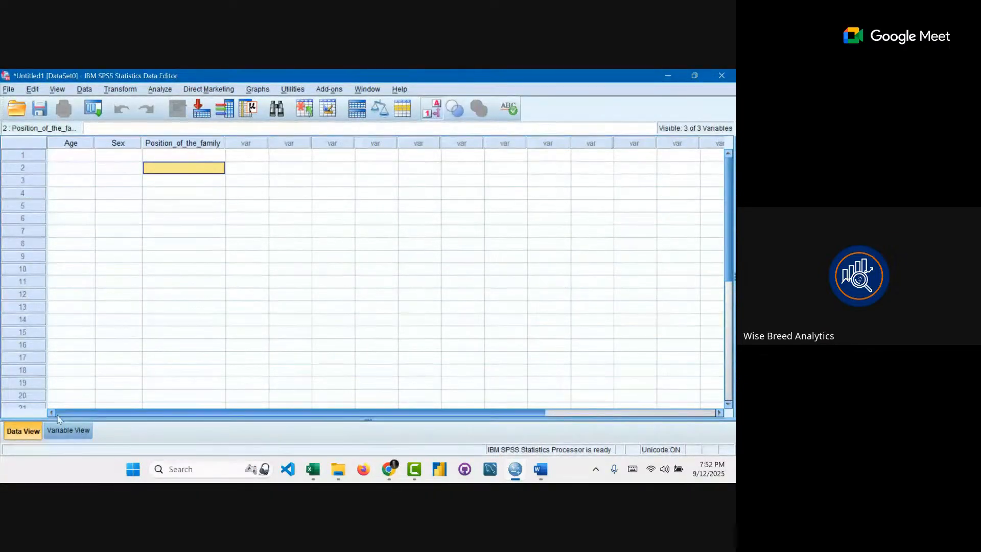
- Switch to the BFHI Questionnaire in Word and highlight the Section A questions from Age of the child to Ethnicity
mouse_move(313, 470)
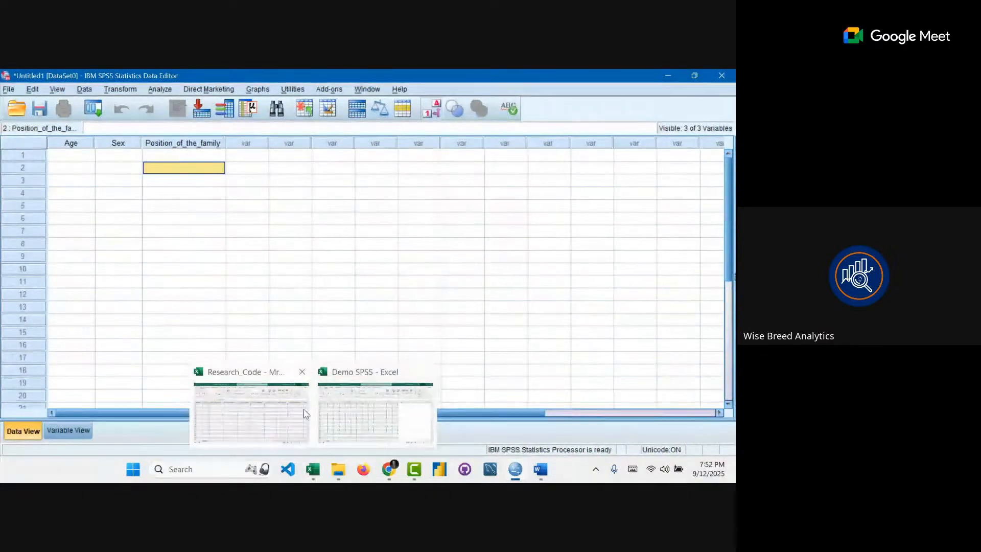
mouse_move(307, 413)
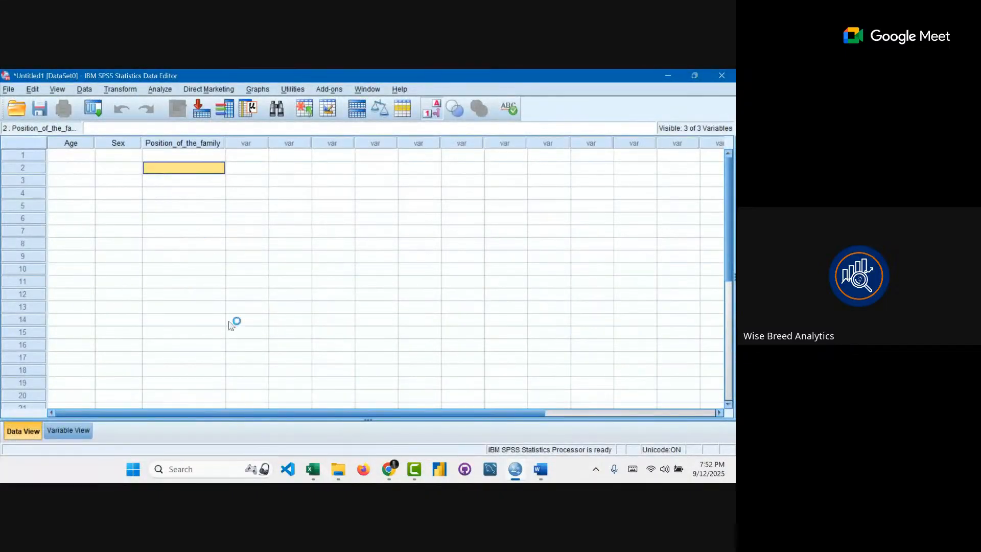
mouse_move(342, 409)
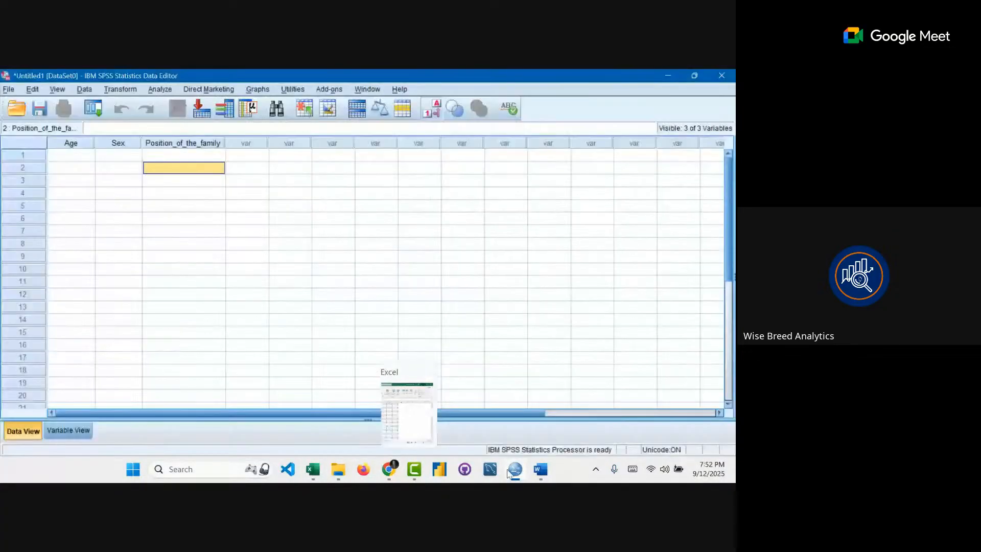
mouse_move(540, 472)
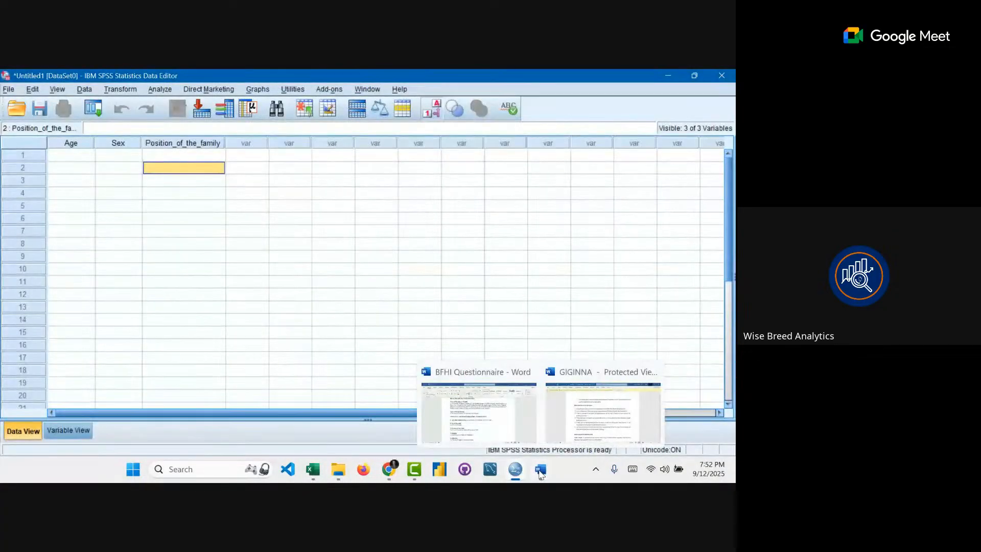
click(532, 426)
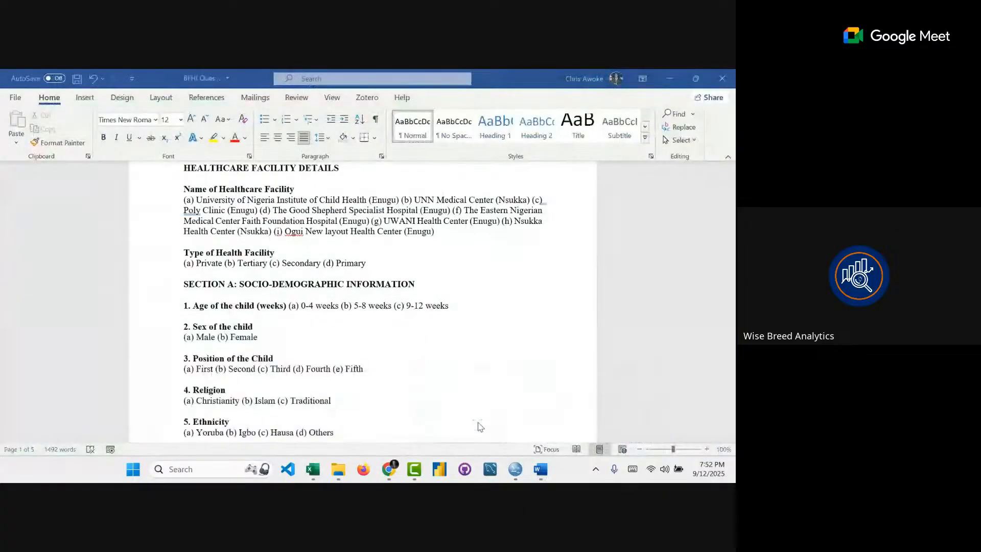
scroll(251, 313, down, 2)
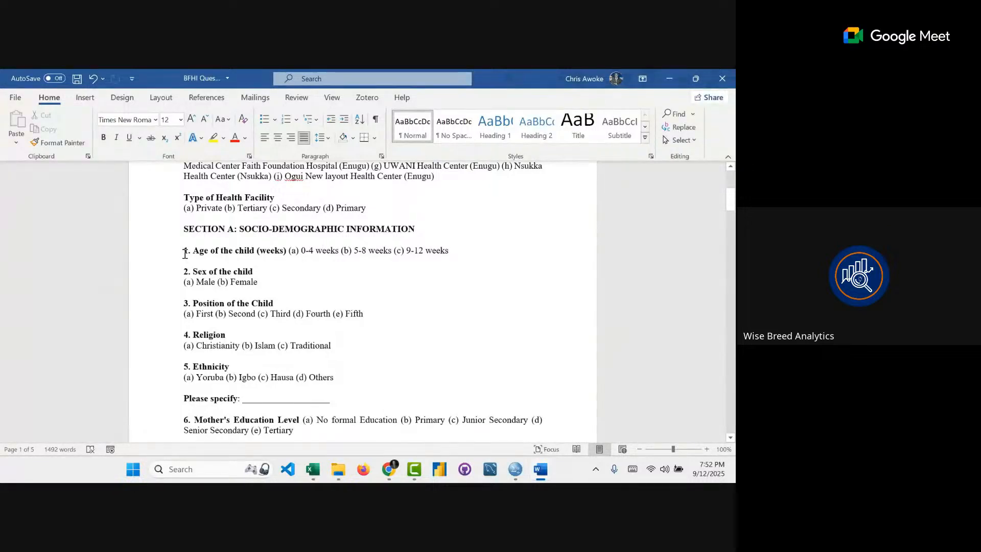
drag(185, 252, 312, 388)
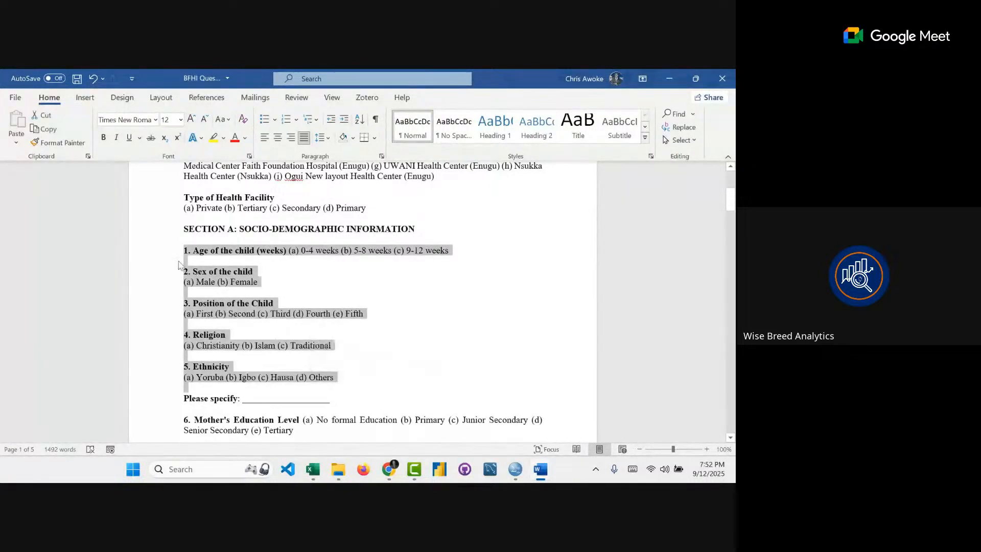
click(184, 250)
scroll(220, 223, down, 2)
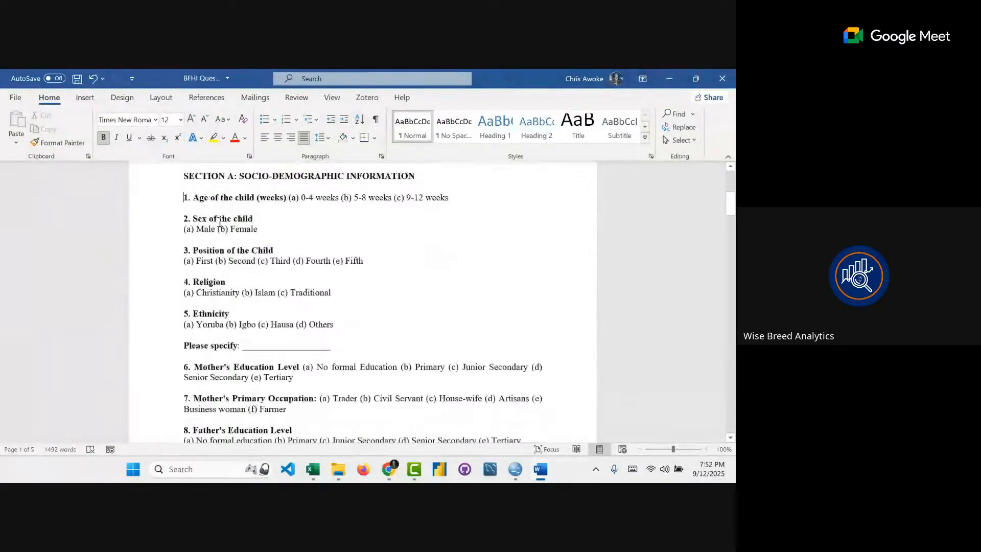
drag(183, 174, 278, 353)
click(279, 355)
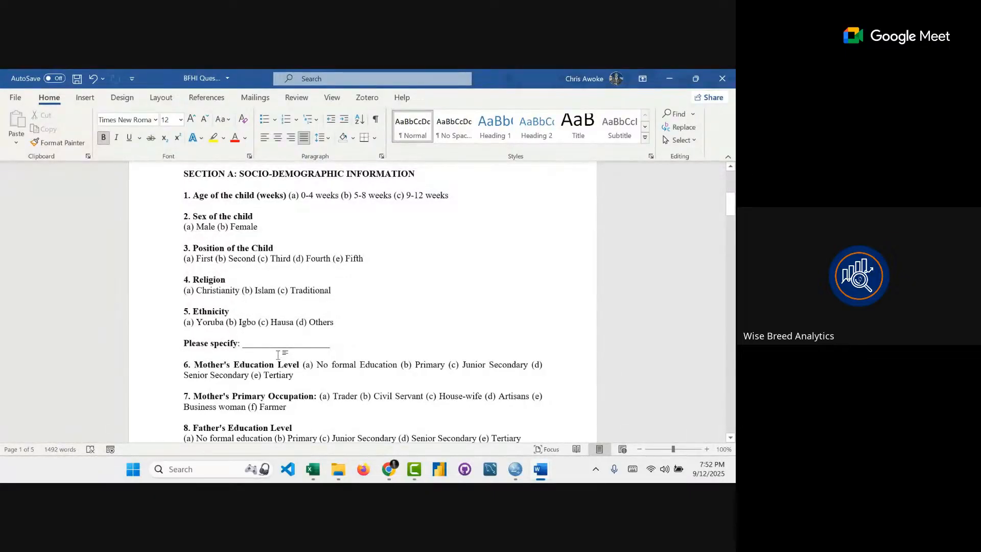
- Switch to the Demo SPSS workbook in Excel and create a new blank workbook
click(312, 470)
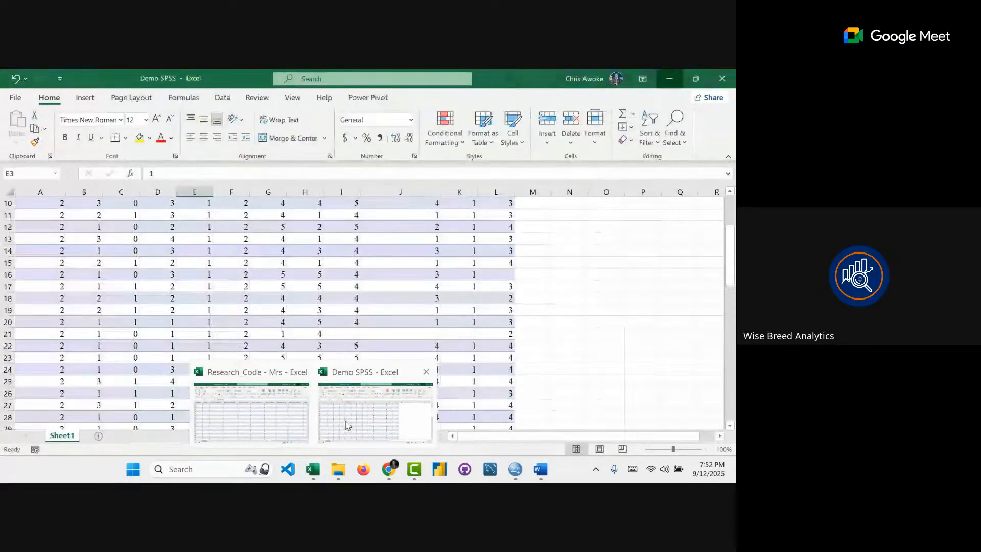
click(347, 426)
click(15, 97)
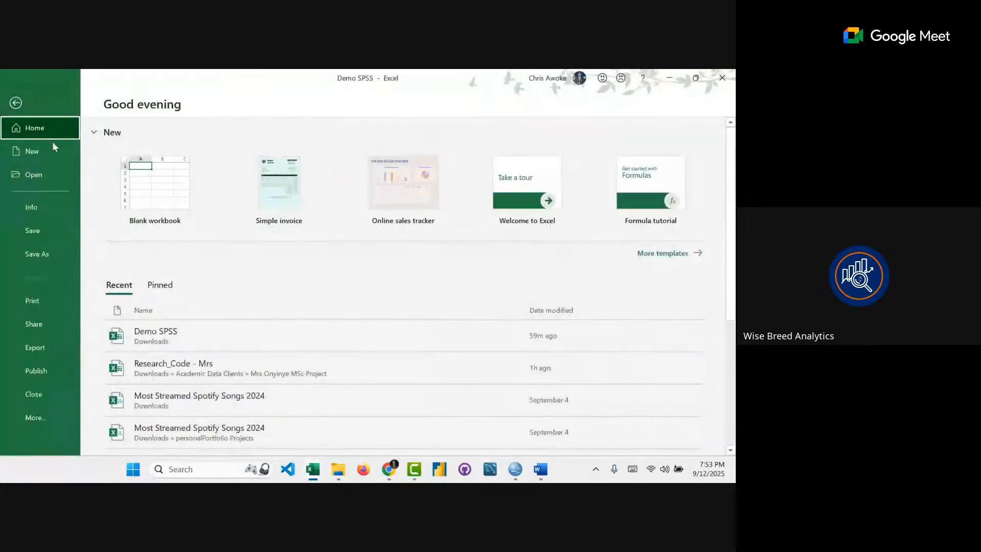
click(55, 150)
click(175, 223)
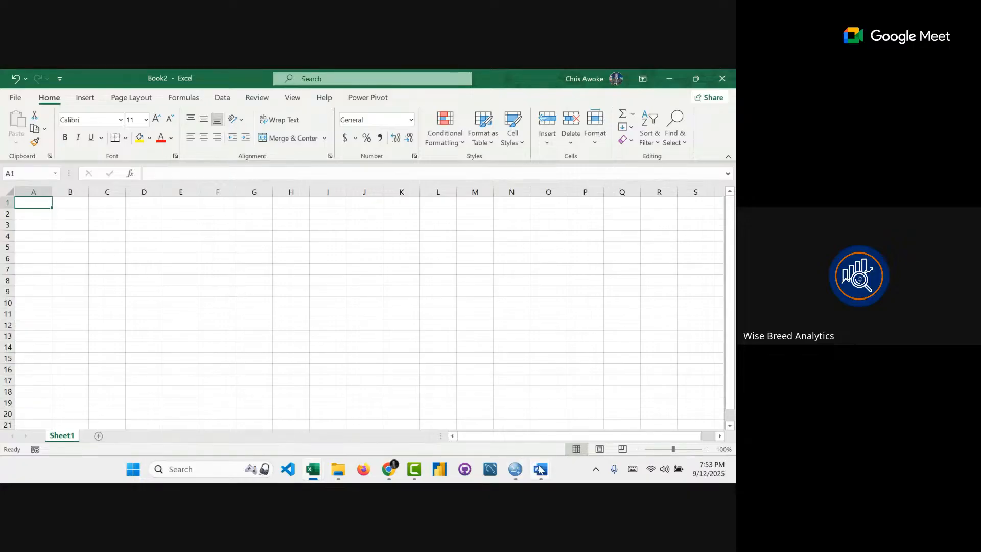
- Return to the BFHI Questionnaire in Word and review the answer options of Section A's age, sex, position, religion and ethnicity questions
mouse_move(541, 469)
click(517, 427)
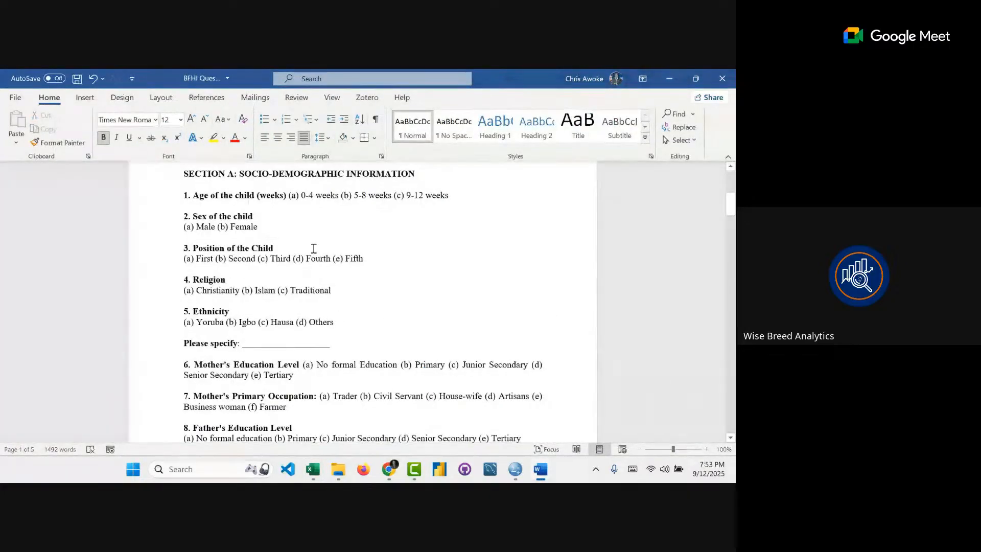
scroll(314, 250, up, 4)
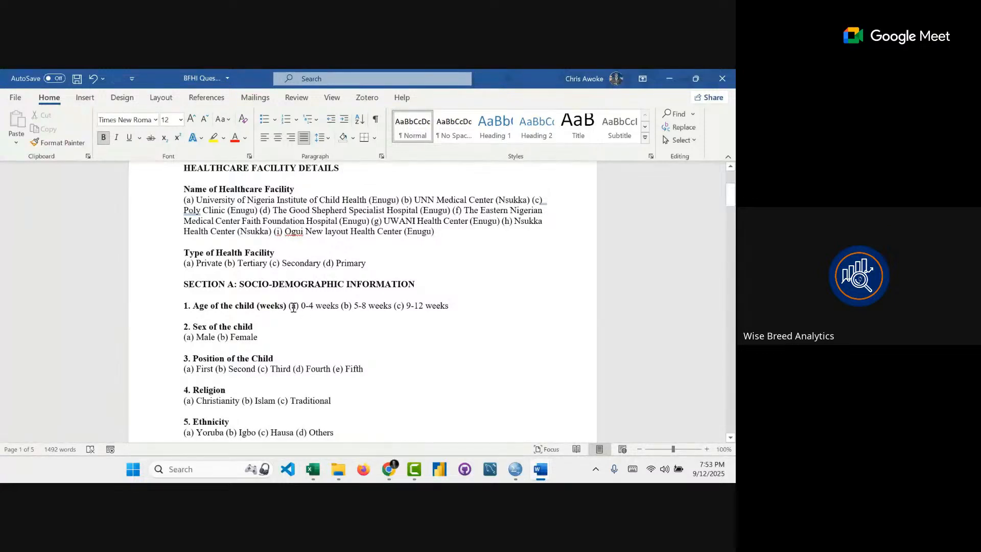
drag(294, 306, 339, 305)
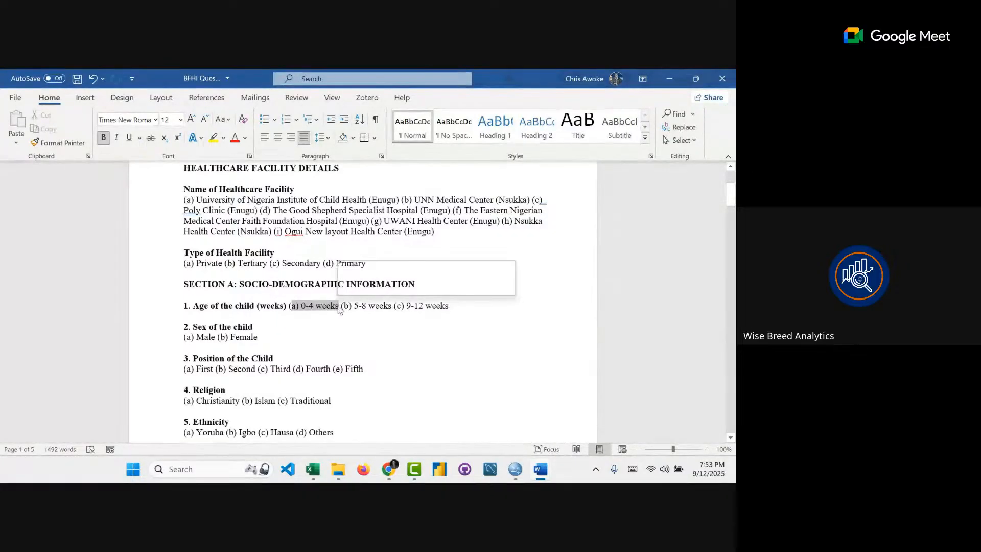
click(367, 307)
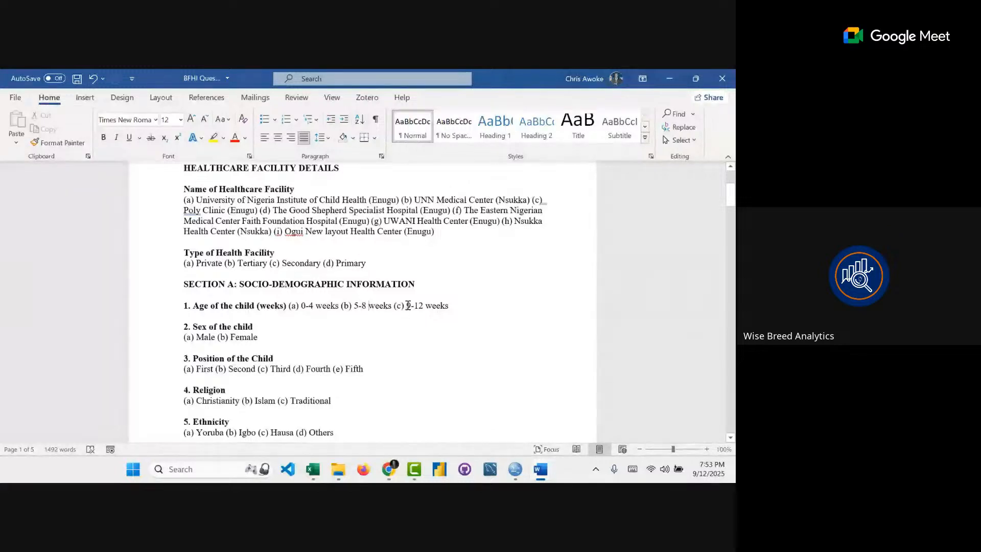
click(249, 326)
scroll(249, 325, down, 1)
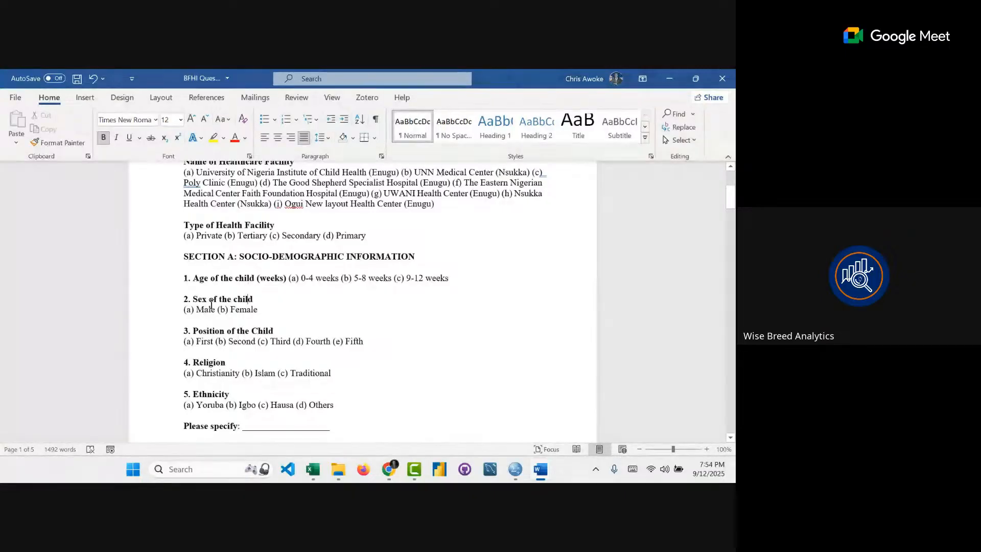
scroll(249, 304, down, 2)
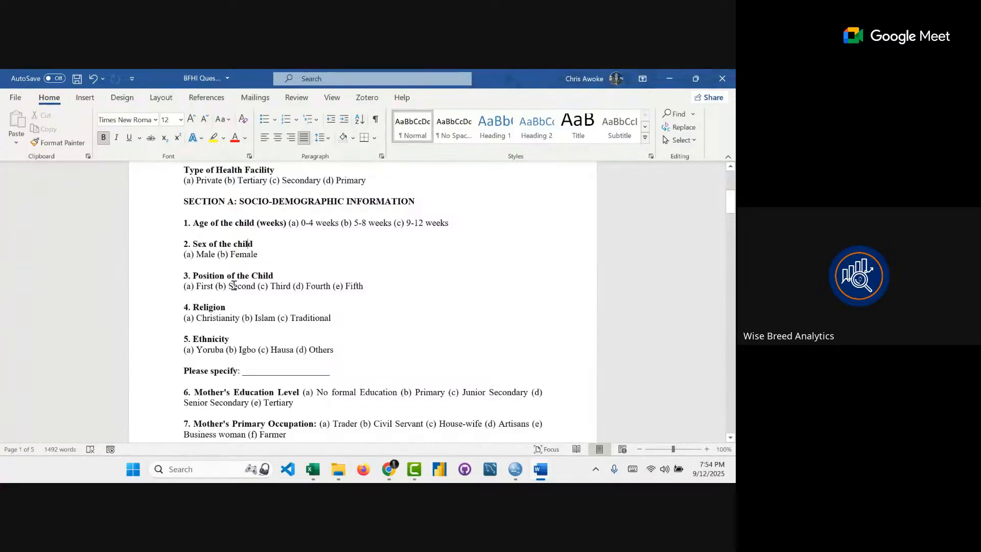
scroll(233, 285, down, 2)
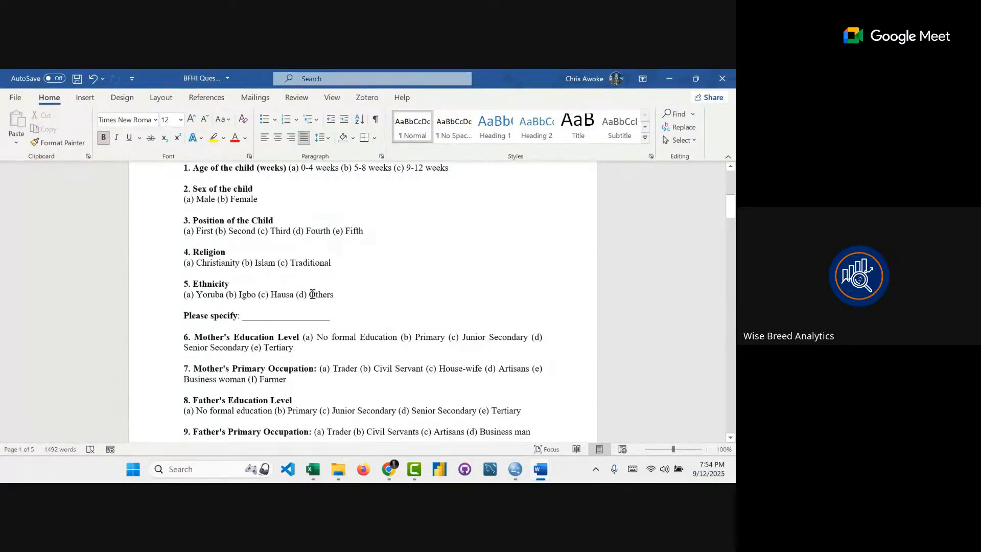
- Highlight the Ethnicity question's Others option and its Yoruba, Igbo and Hausa options in the questionnaire
drag(313, 295, 336, 295)
click(312, 293)
click(310, 295)
drag(312, 296, 339, 296)
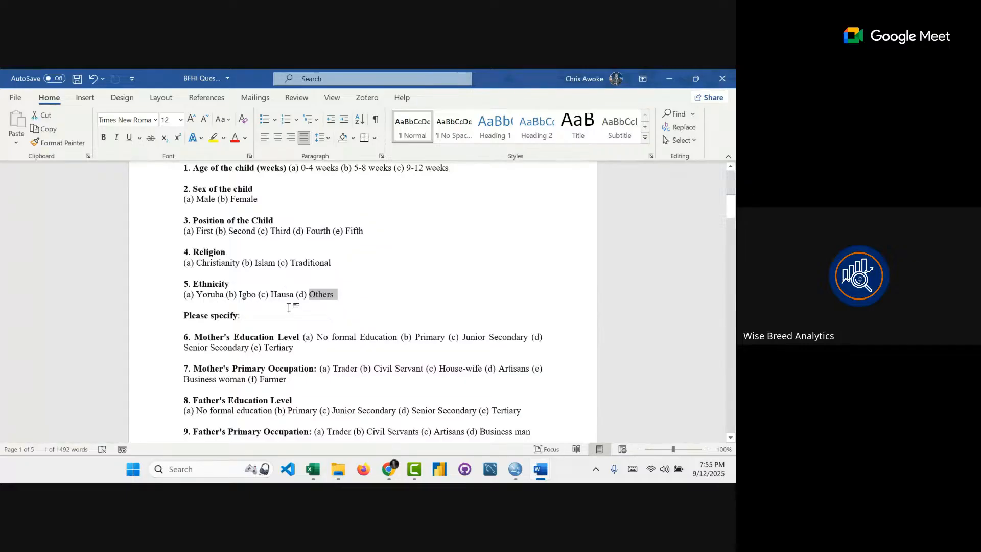
drag(294, 295, 180, 302)
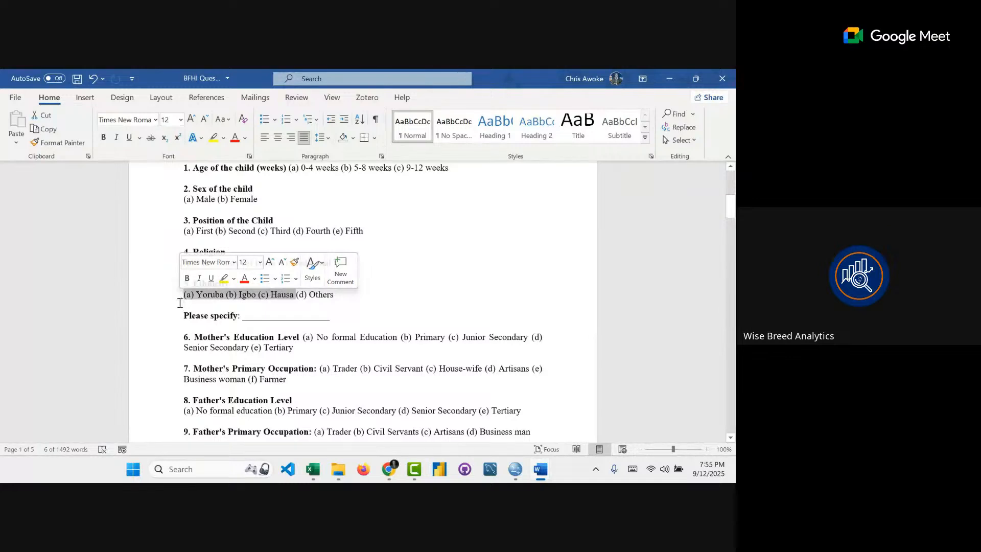
click(273, 307)
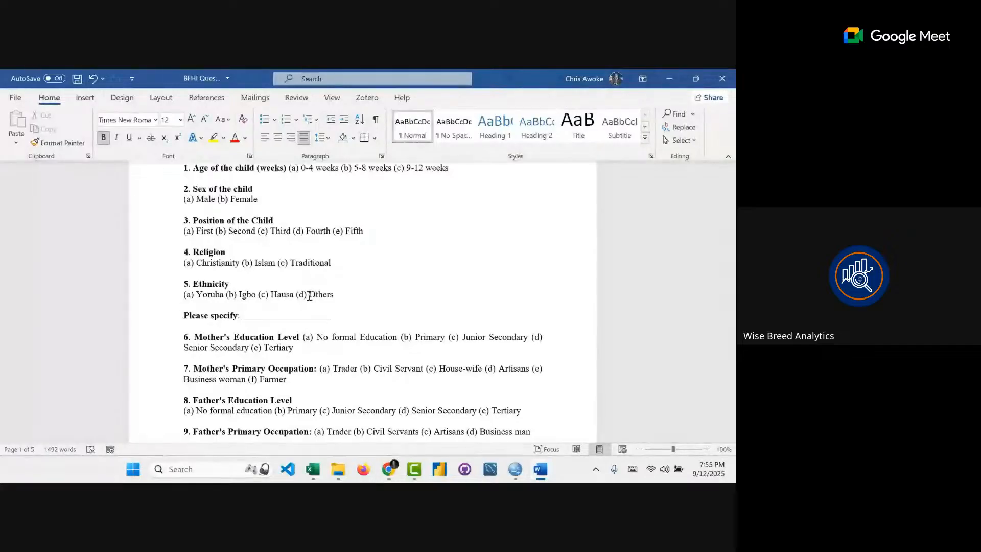
- Review the remaining Section A questions and highlight Section B's question "Did you attend any antenatal care before delivery?"
scroll(281, 293, down, 1)
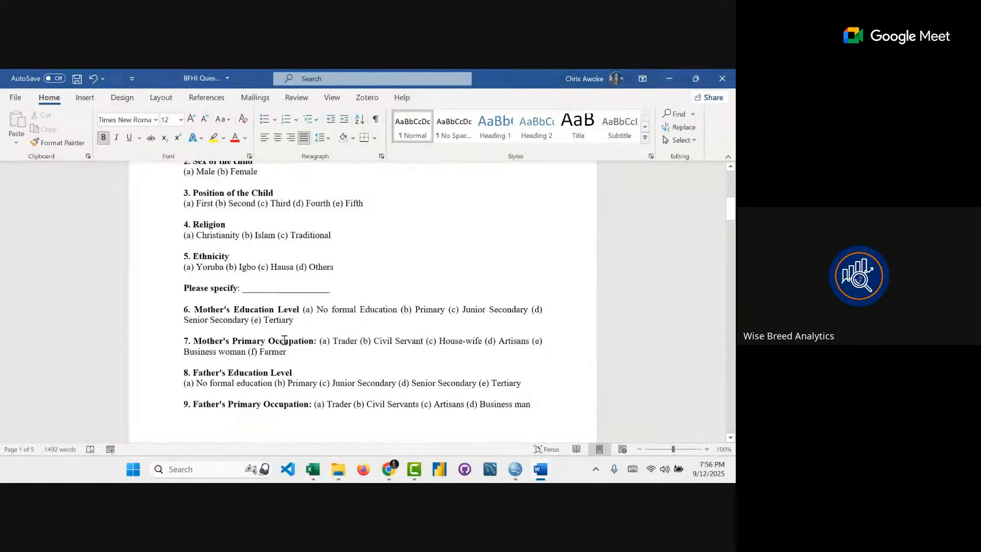
scroll(271, 341, down, 9)
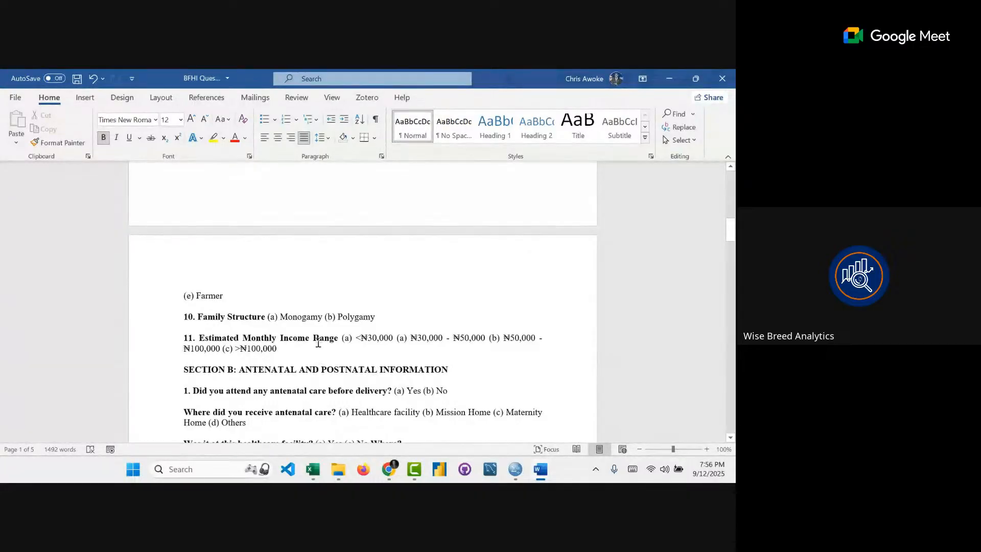
scroll(318, 343, down, 2)
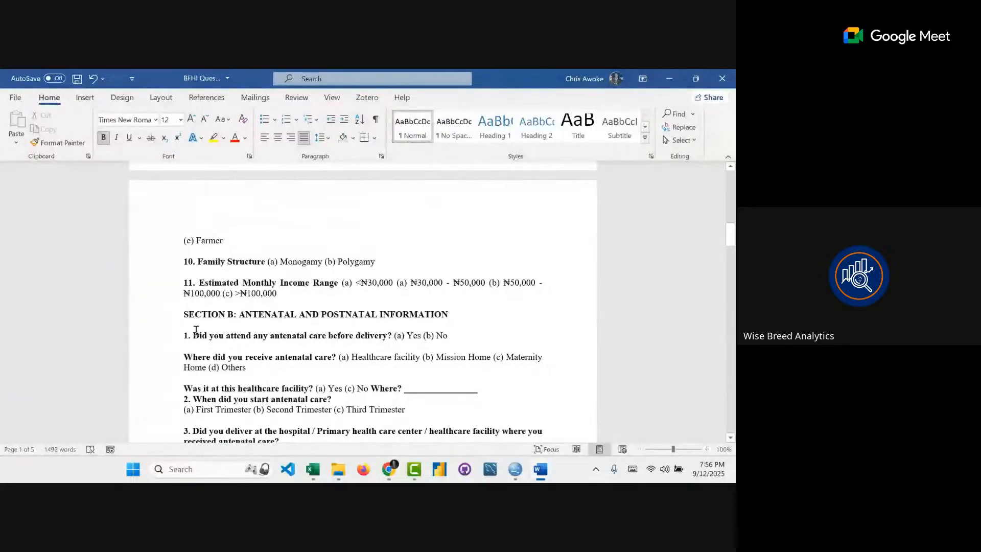
scroll(196, 330, down, 3)
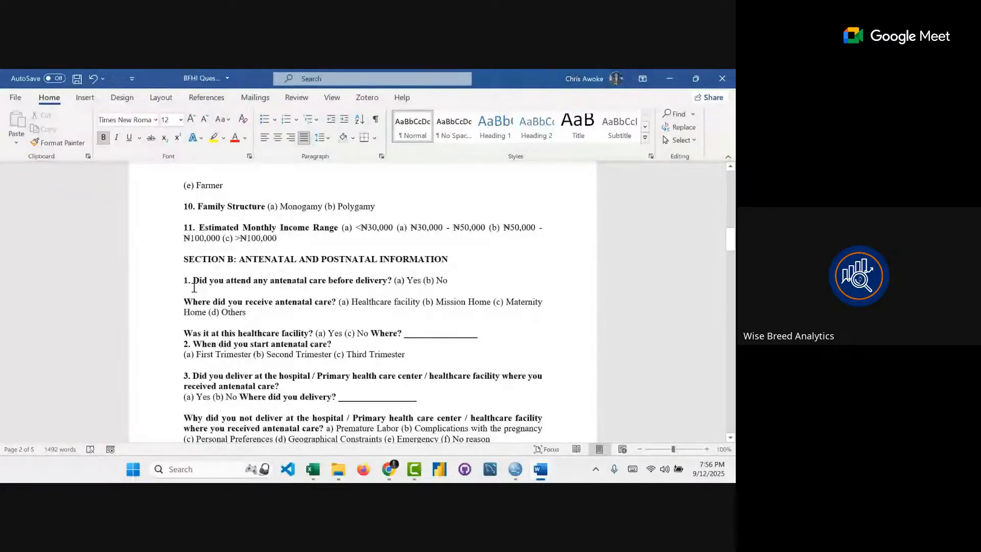
drag(194, 287, 391, 279)
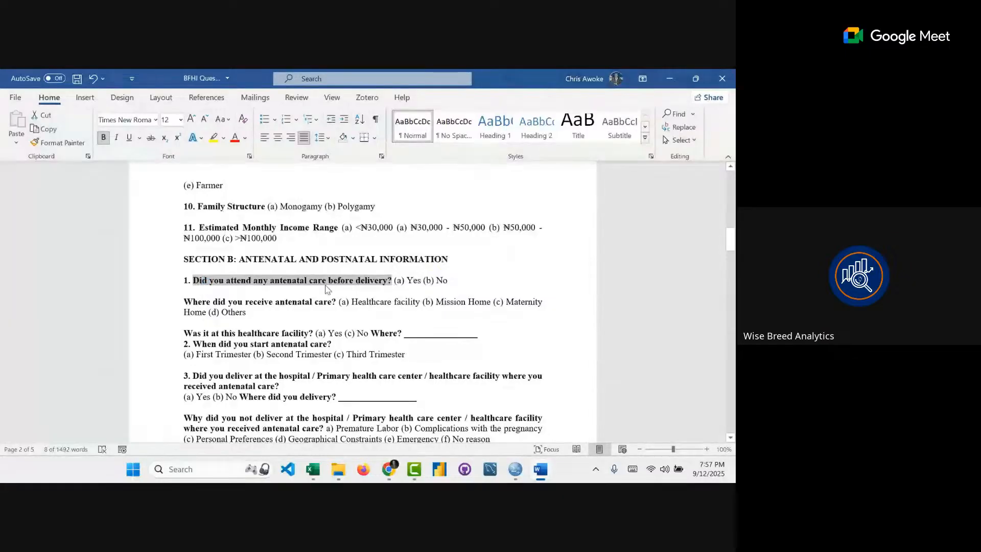
click(225, 293)
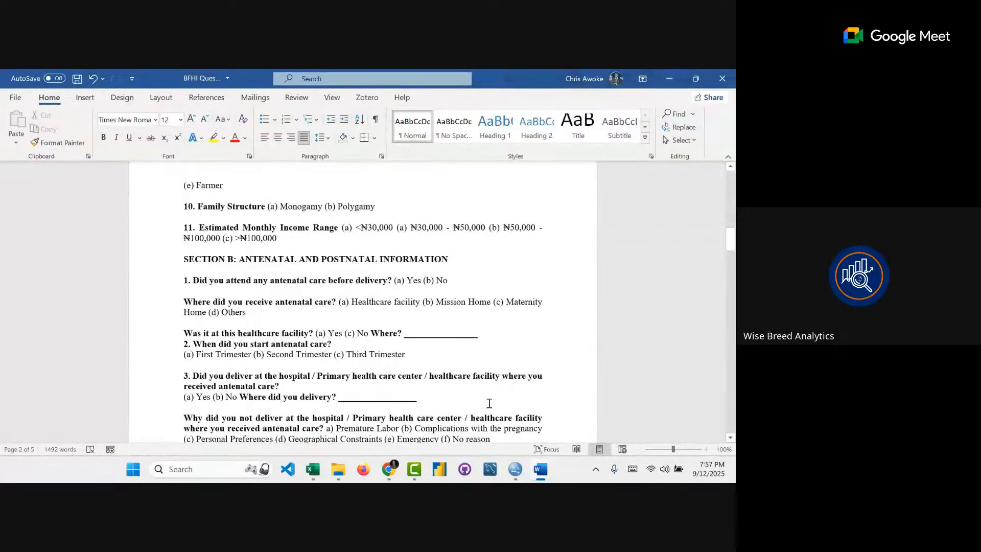
- Switch to SPSS and point out the empty Name and Label cells of row 4 in Variable View
click(526, 470)
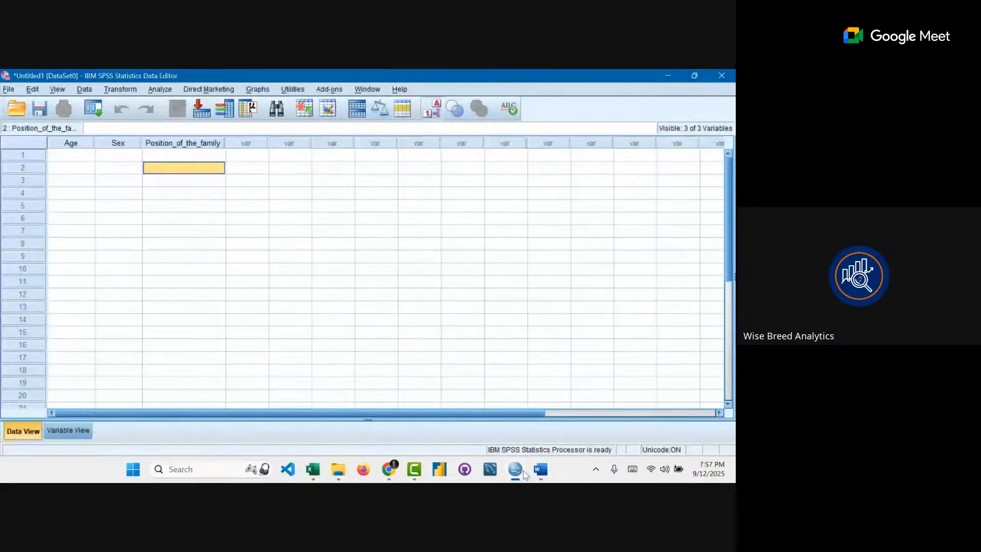
click(87, 427)
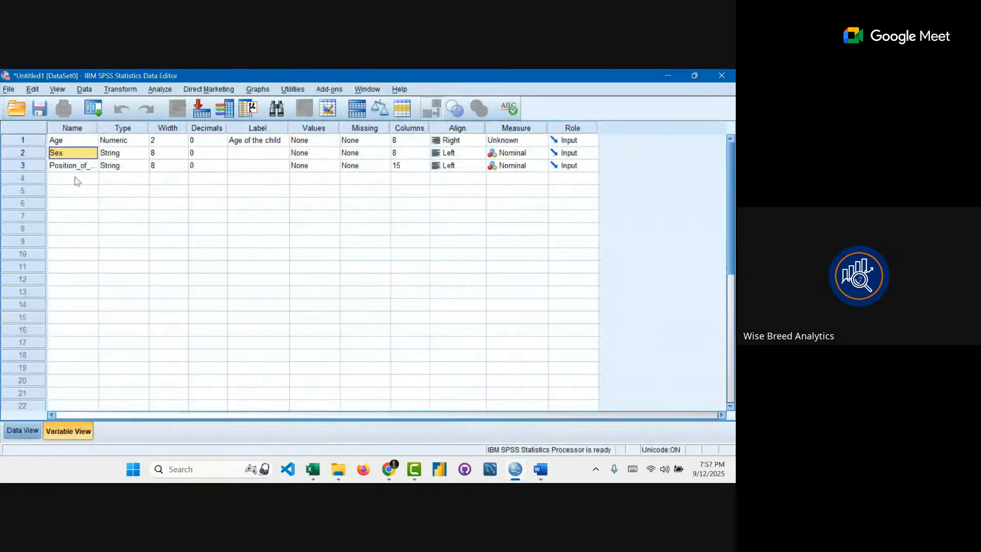
click(262, 167)
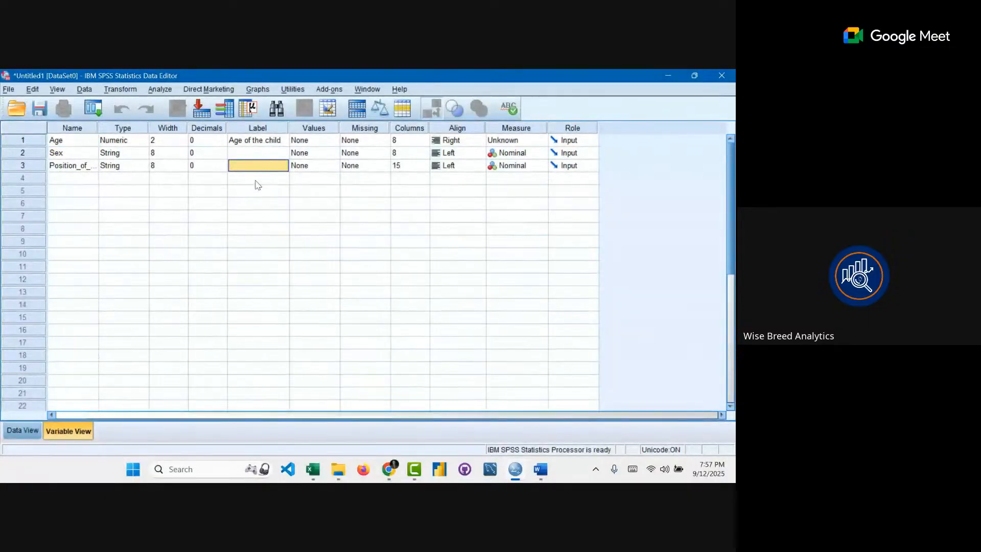
click(257, 179)
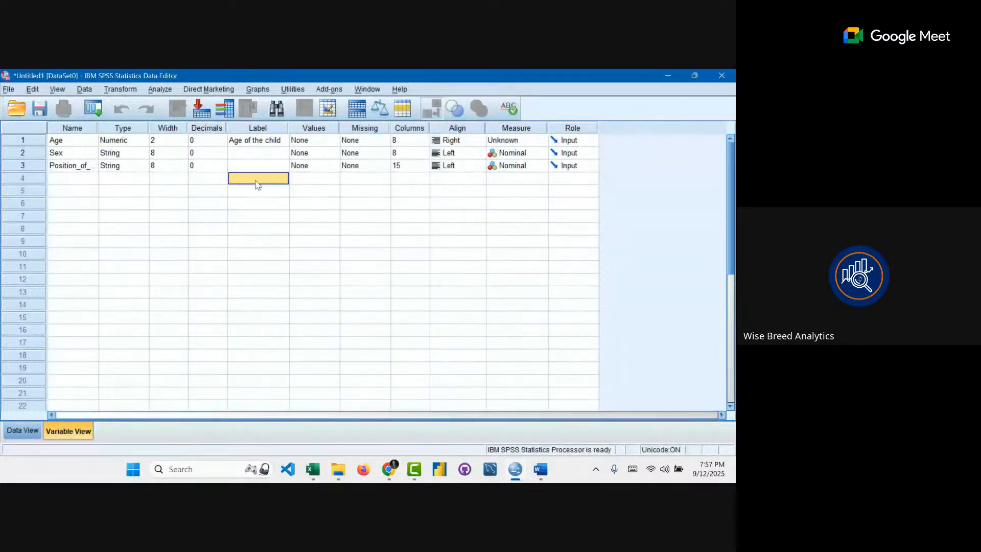
click(93, 184)
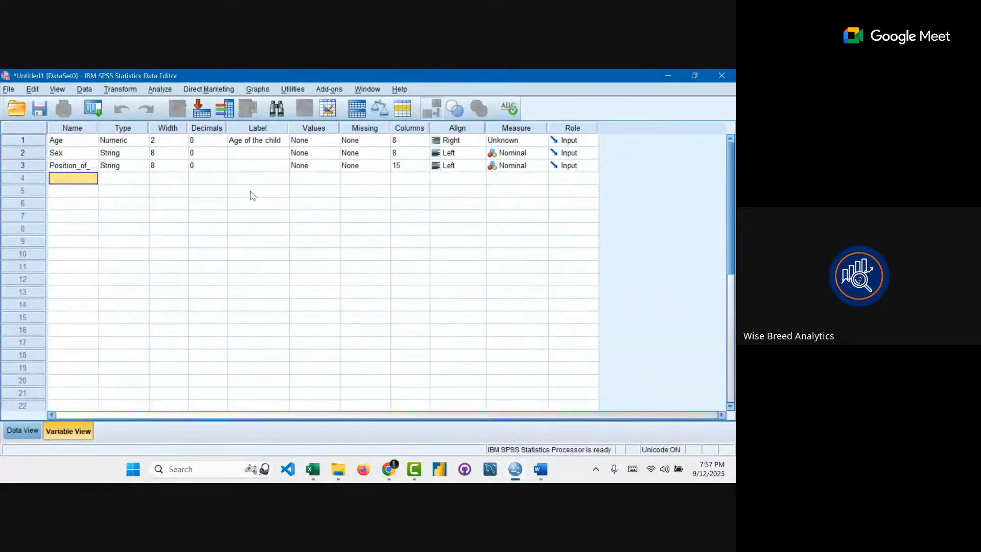
click(260, 177)
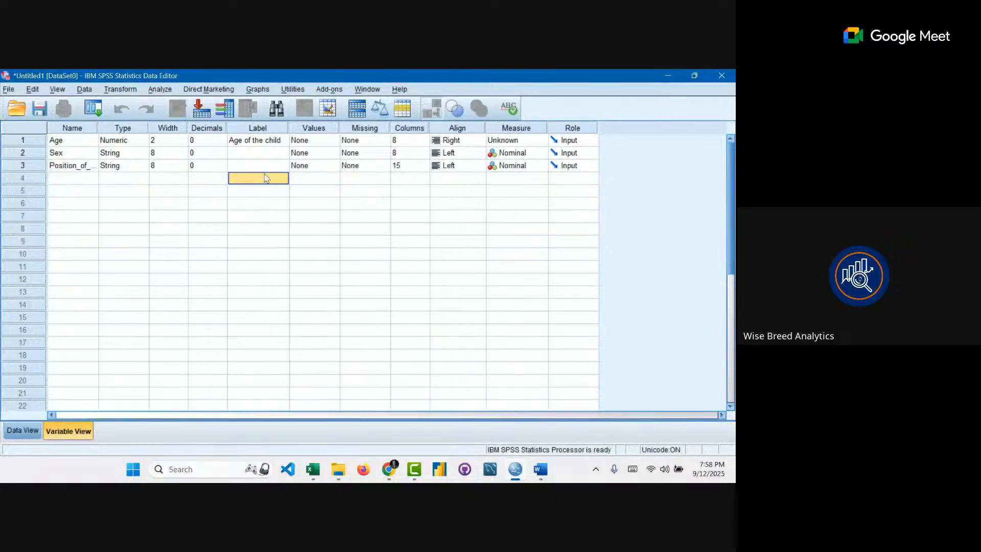
- Return to the BFHI Questionnaire in Word and highlight "Where did you receive antenatal care?" and the blank after "Where?" in Section B
mouse_move(399, 481)
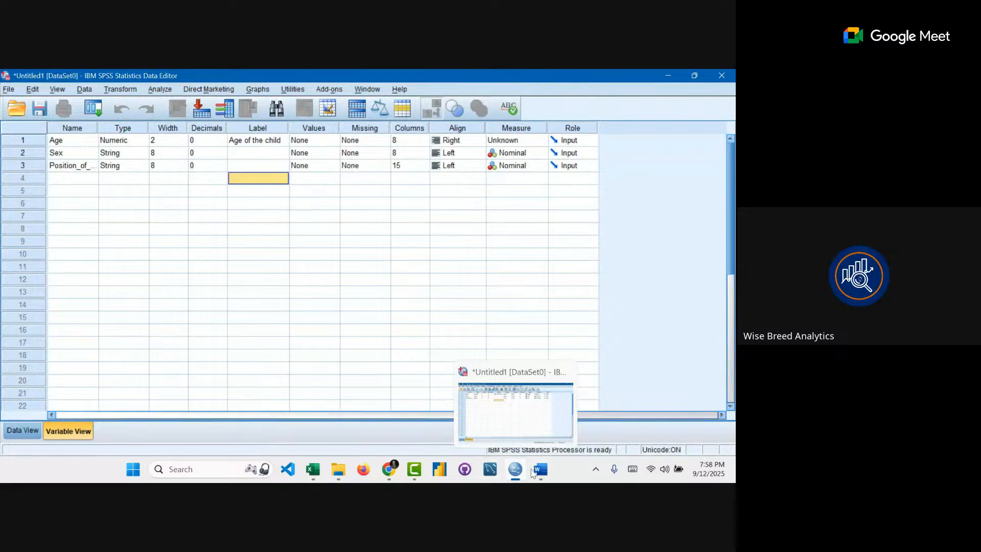
mouse_move(537, 470)
click(521, 388)
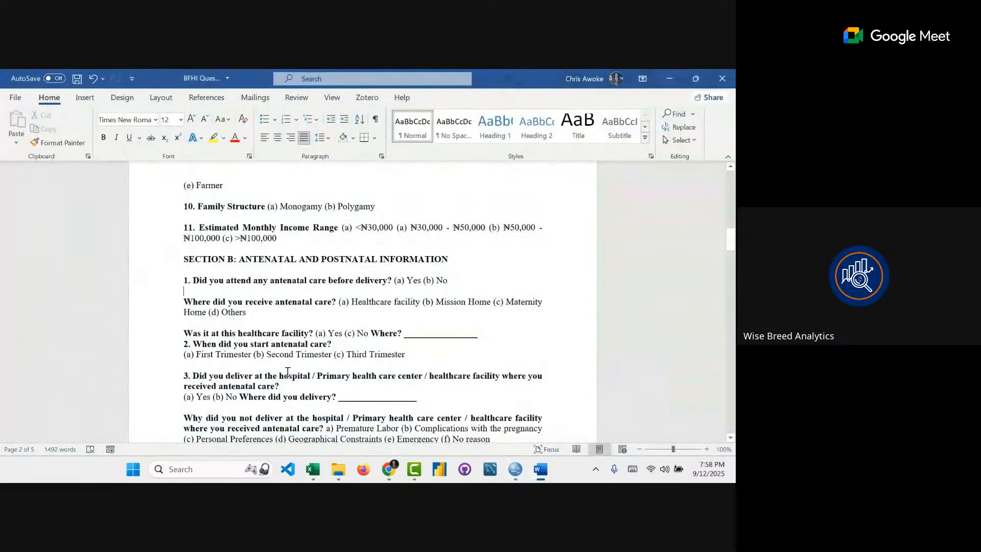
scroll(248, 258, down, 2)
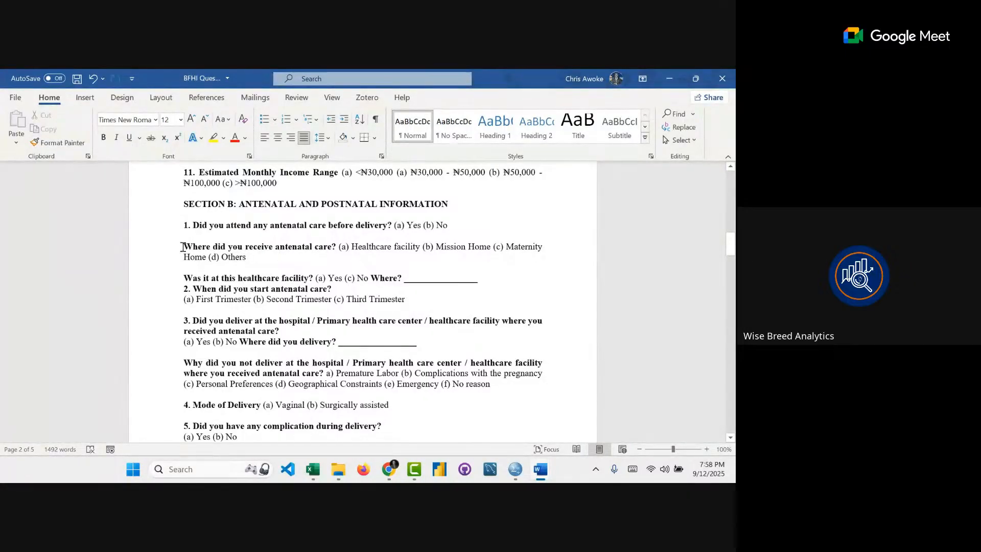
drag(195, 245, 336, 255)
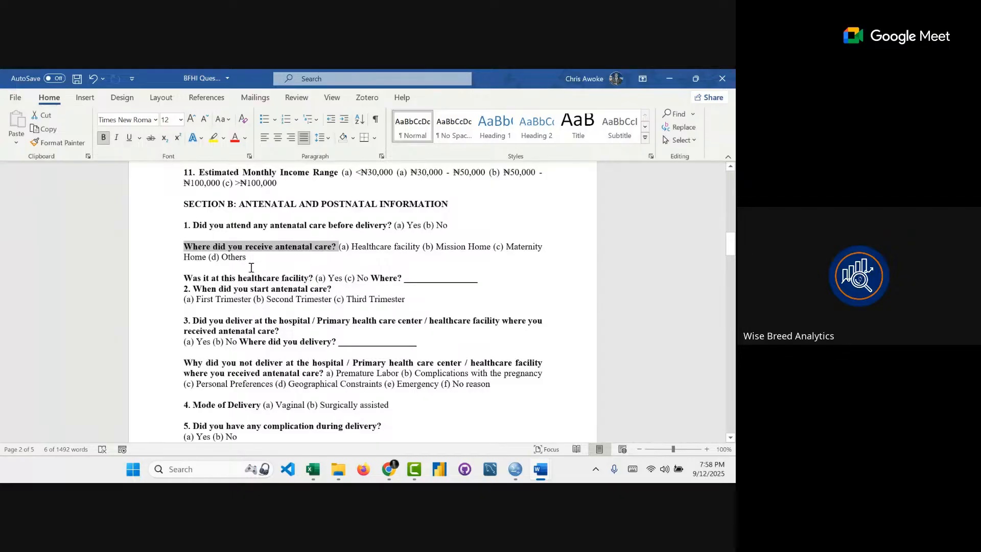
click(199, 248)
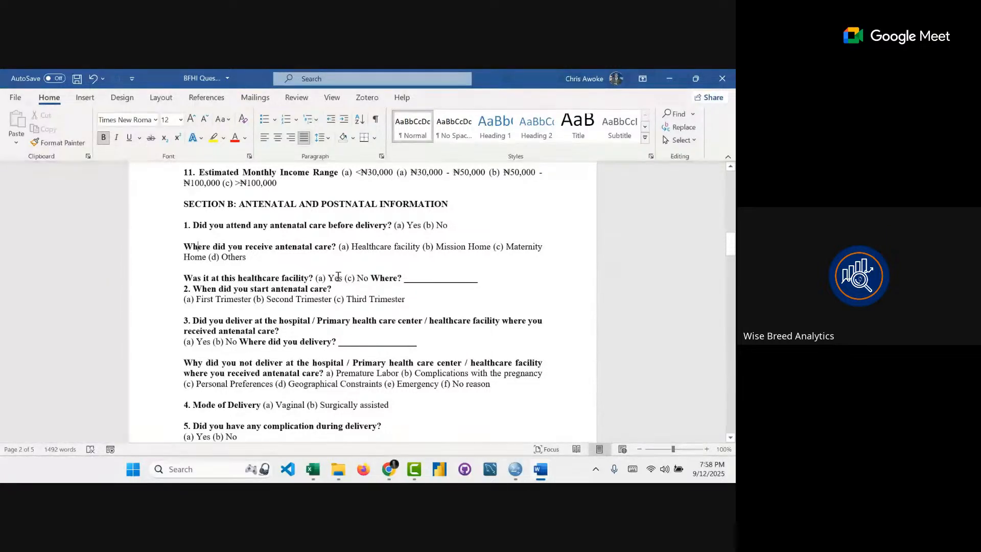
drag(404, 278, 481, 276)
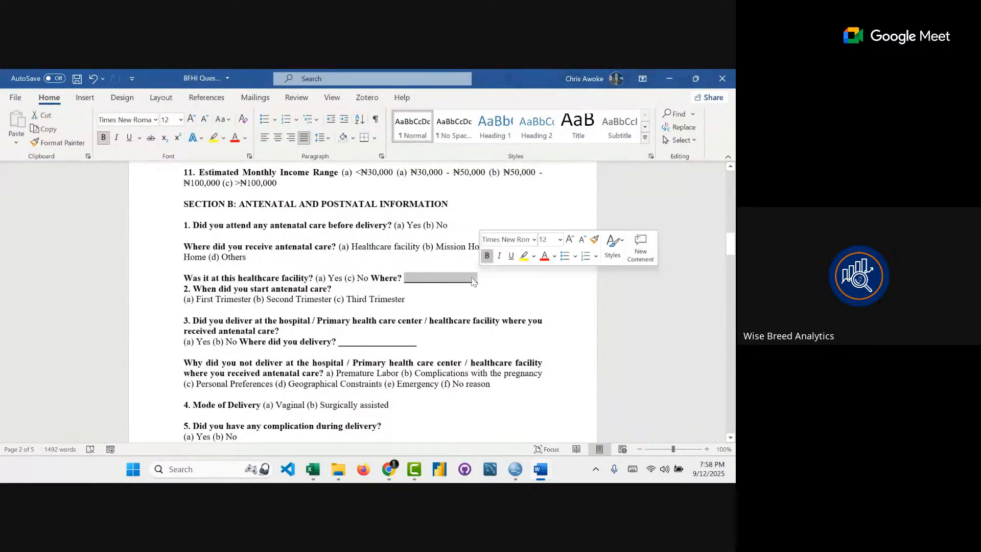
click(441, 276)
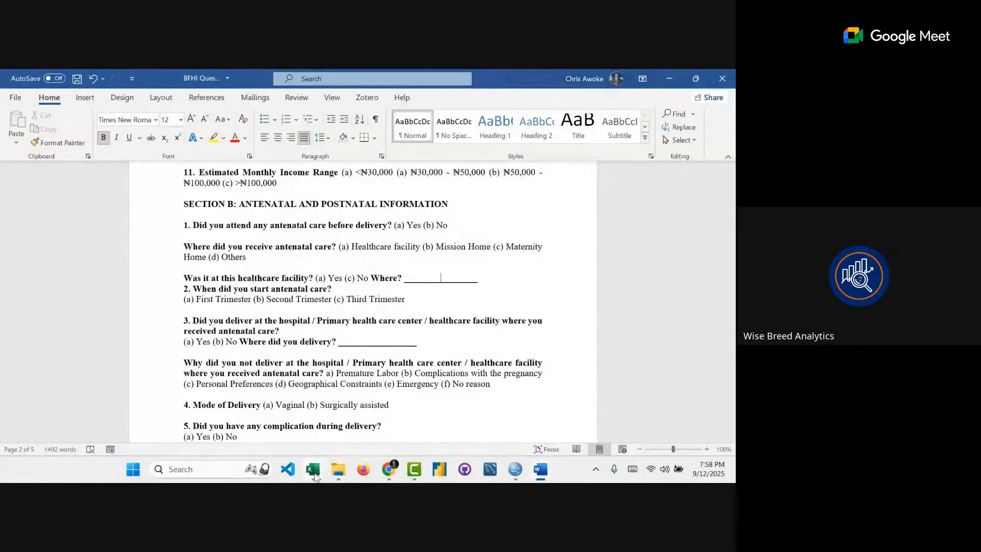
- Bring up the blank Book2 workbook in Excel, and return to the healthcare facility details and Section A in the Word questionnaire
mouse_move(313, 469)
click(419, 420)
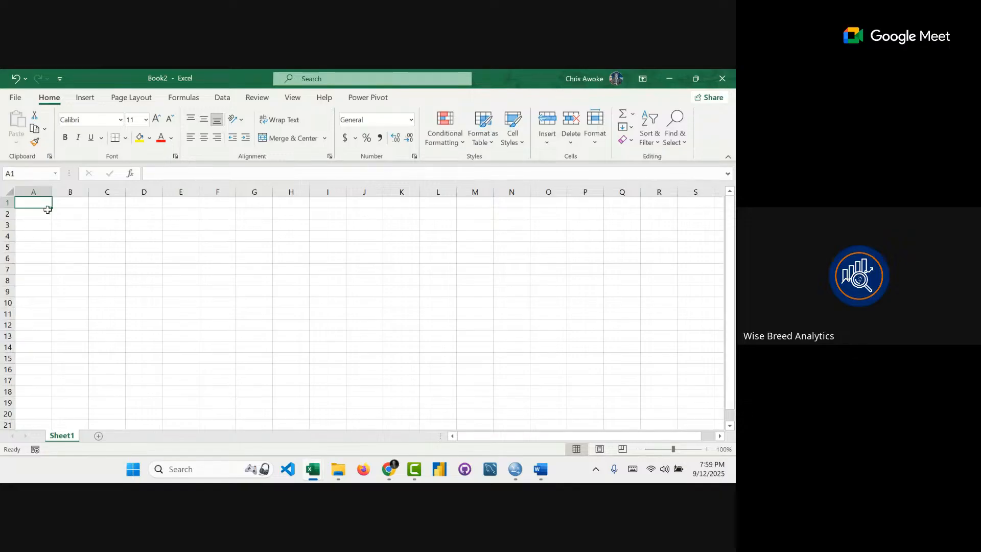
mouse_move(541, 469)
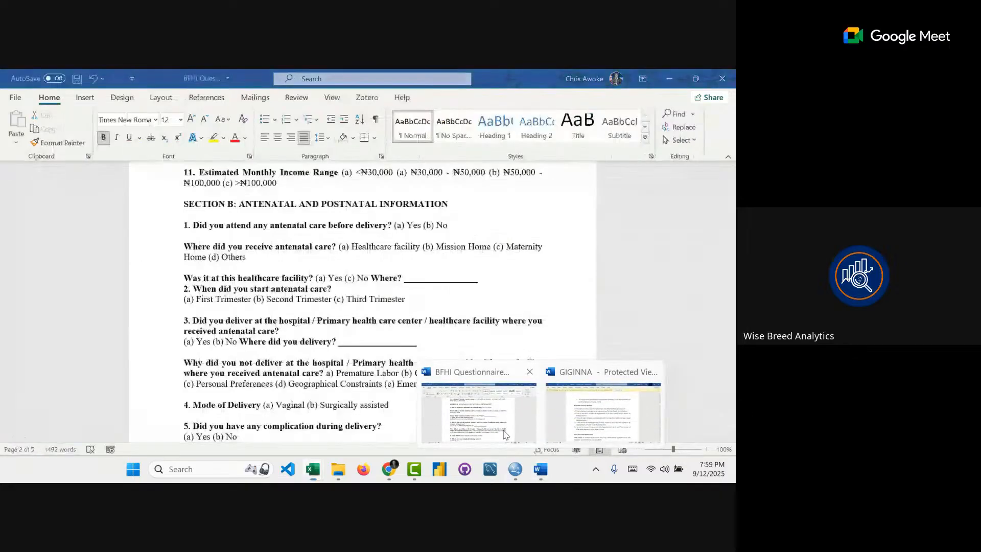
click(477, 404)
scroll(366, 361, up, 15)
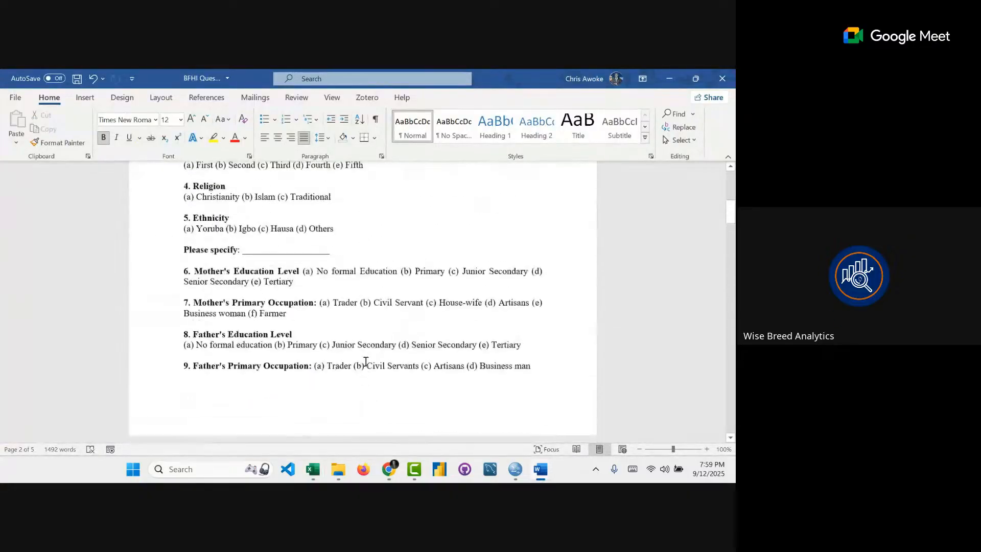
scroll(366, 362, up, 3)
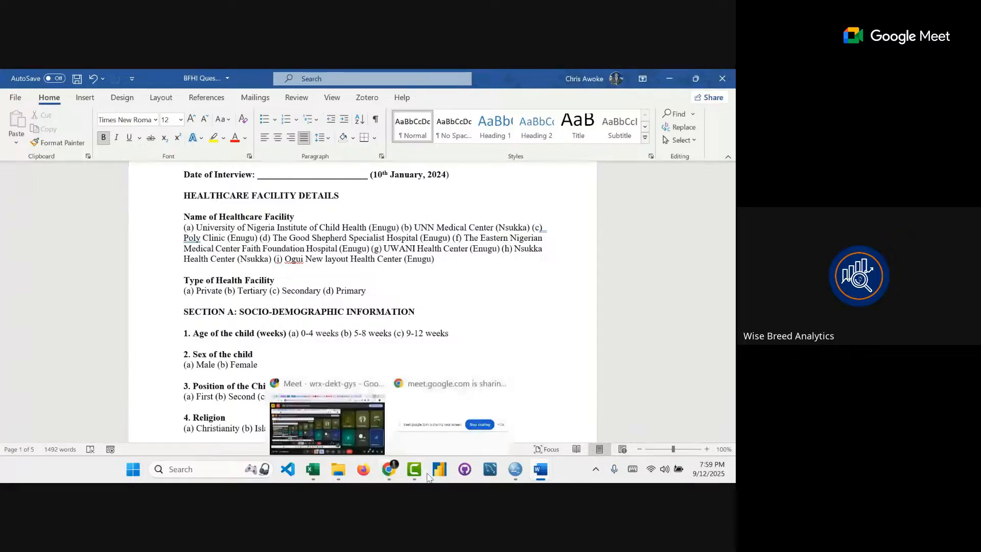
- Switch to the blank Book2 workbook in Excel and select the header cells A1 to H1
mouse_move(314, 478)
click(387, 416)
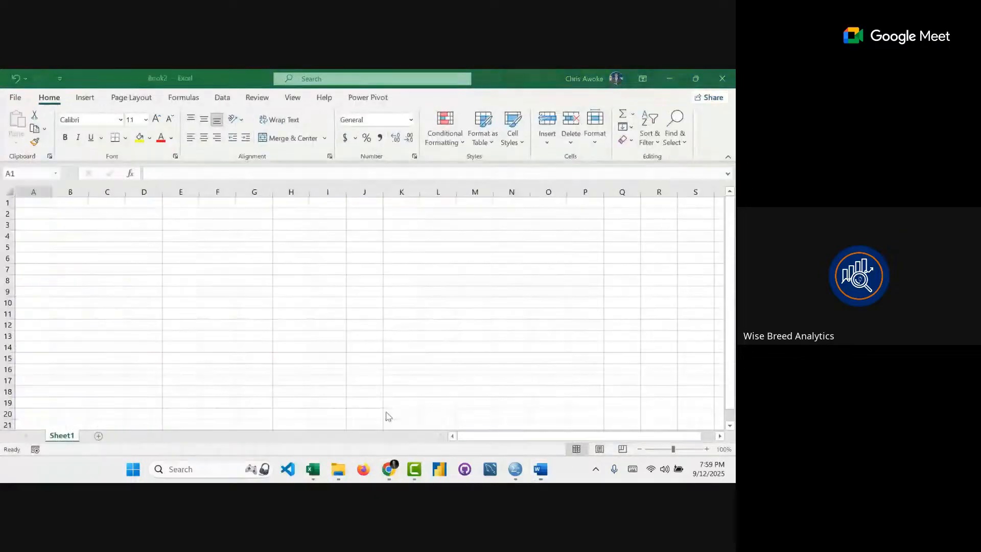
click(54, 203)
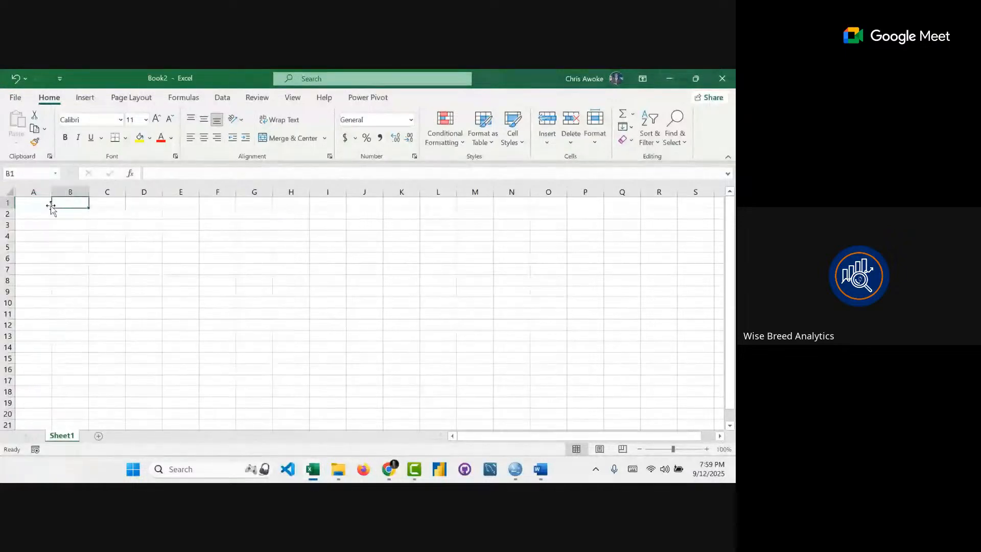
key(ctrl+z)
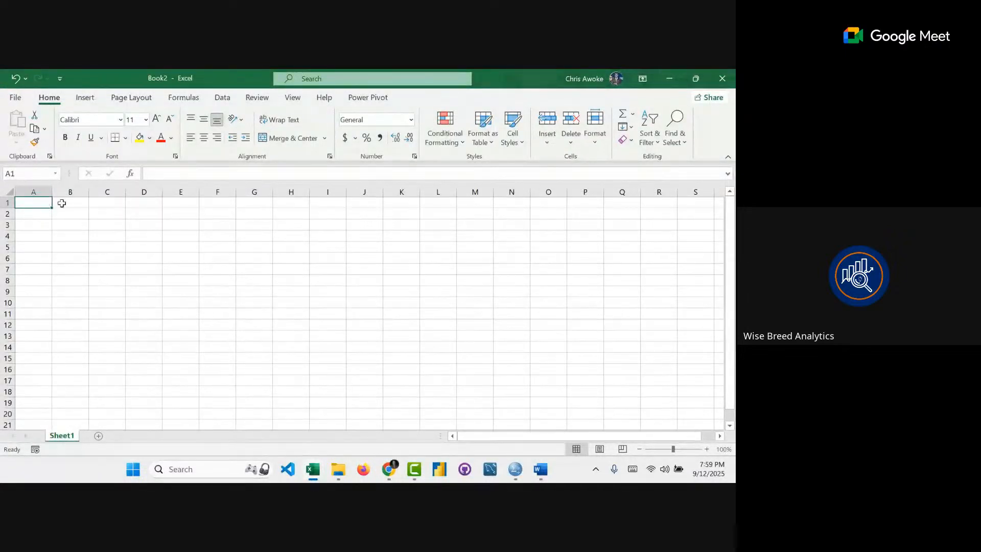
key(ctrl+y)
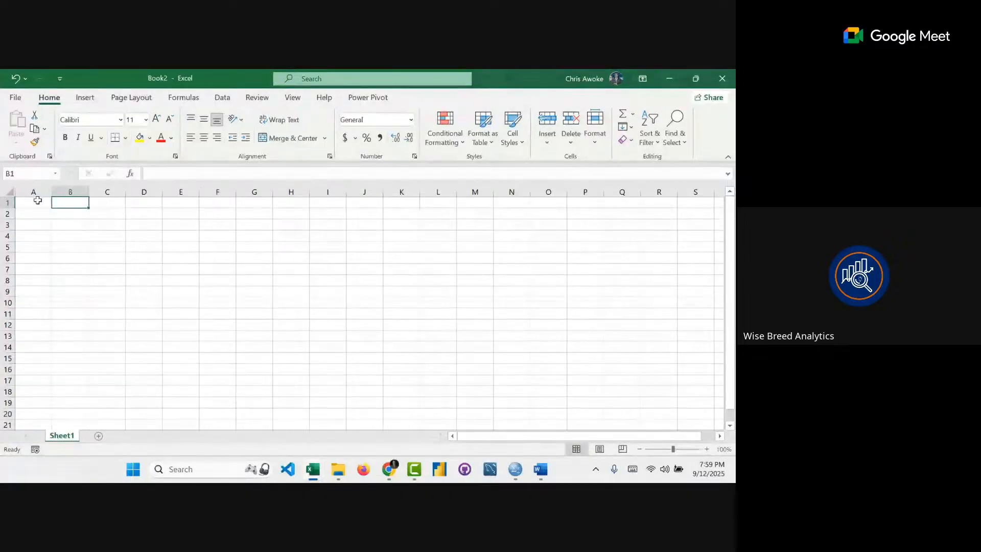
key(ctrl+z)
click(100, 205)
click(143, 206)
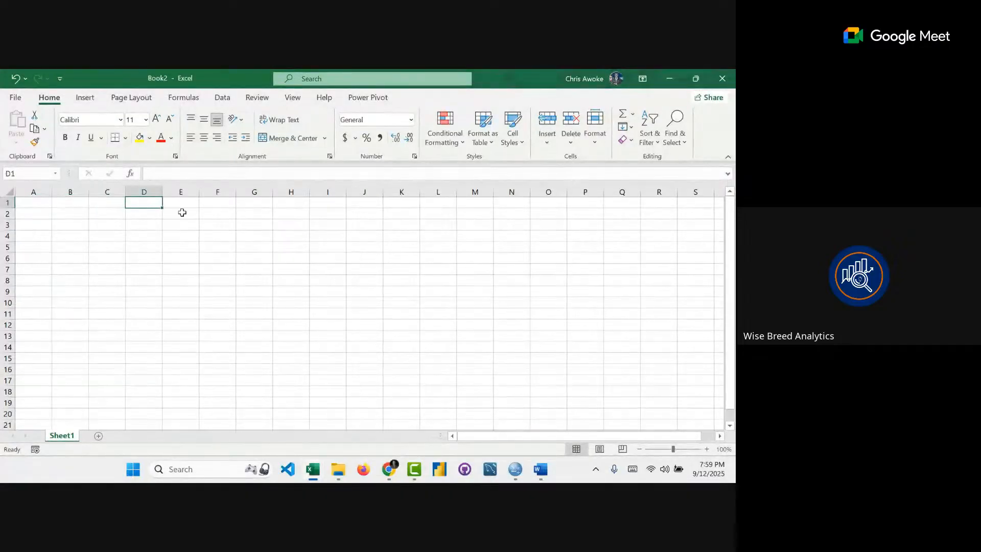
click(187, 207)
click(226, 204)
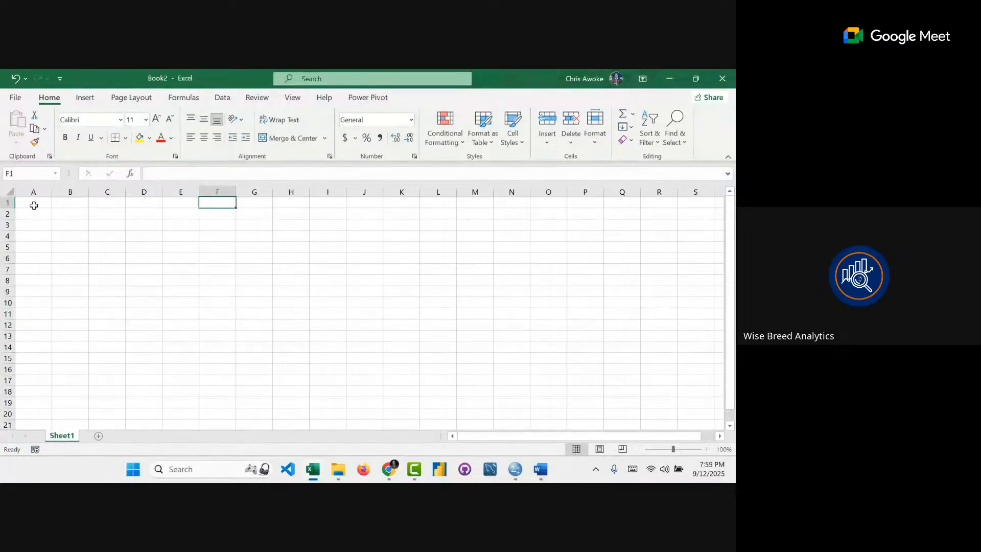
drag(34, 205, 280, 202)
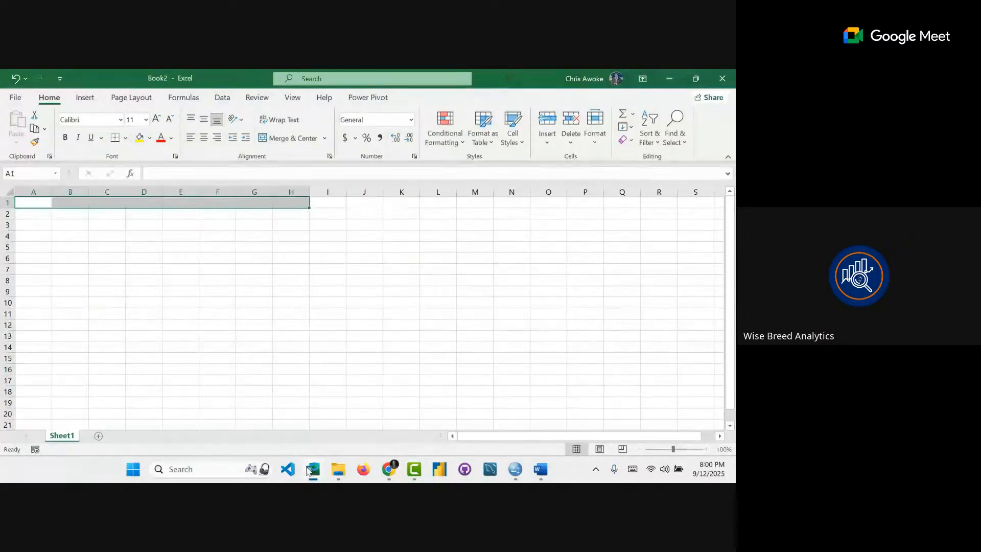
- Switch to the Research_Code - Mrs workbook and view the header row and coded answers of its Codebase sheet
mouse_move(309, 471)
click(189, 409)
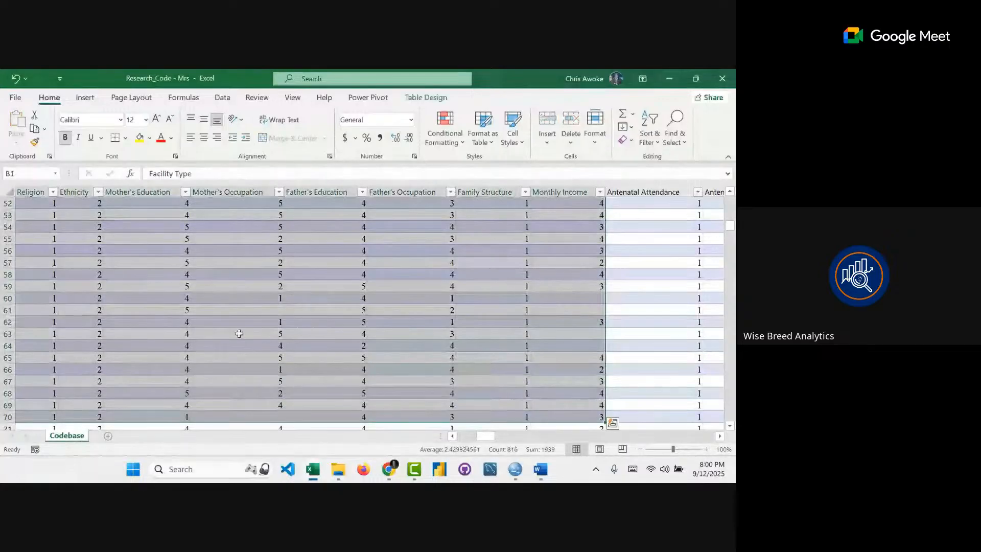
scroll(239, 333, up, 17)
click(226, 285)
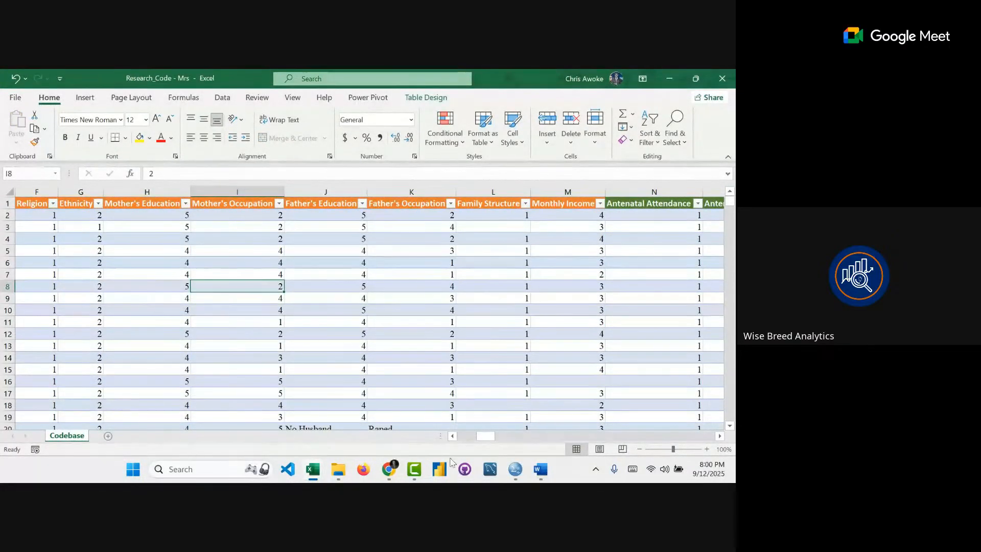
- View the first columns of the Codebase sheet and open the list of distinct codes in the Facility Name column
drag(488, 440, 469, 439)
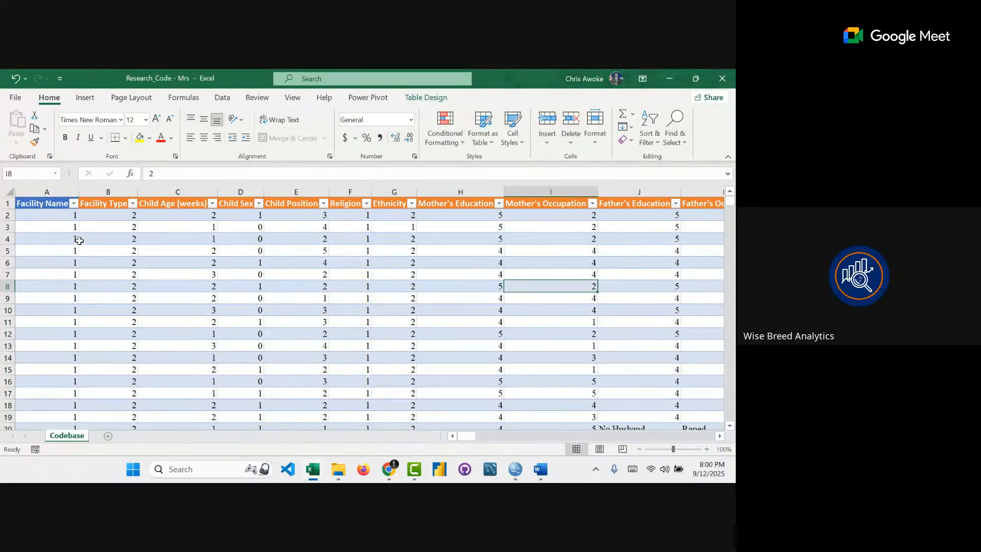
scroll(75, 256, down, 6)
scroll(77, 214, up, 3)
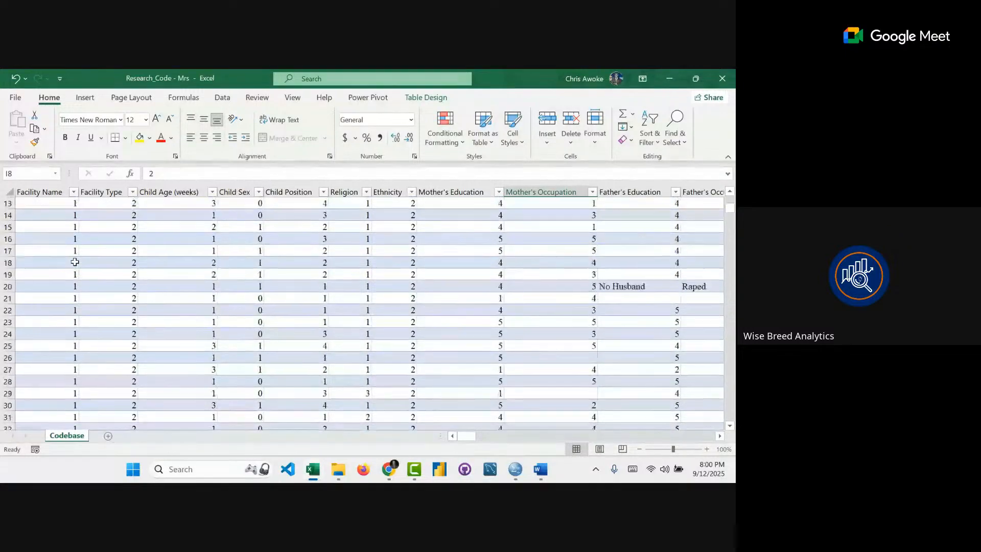
click(74, 192)
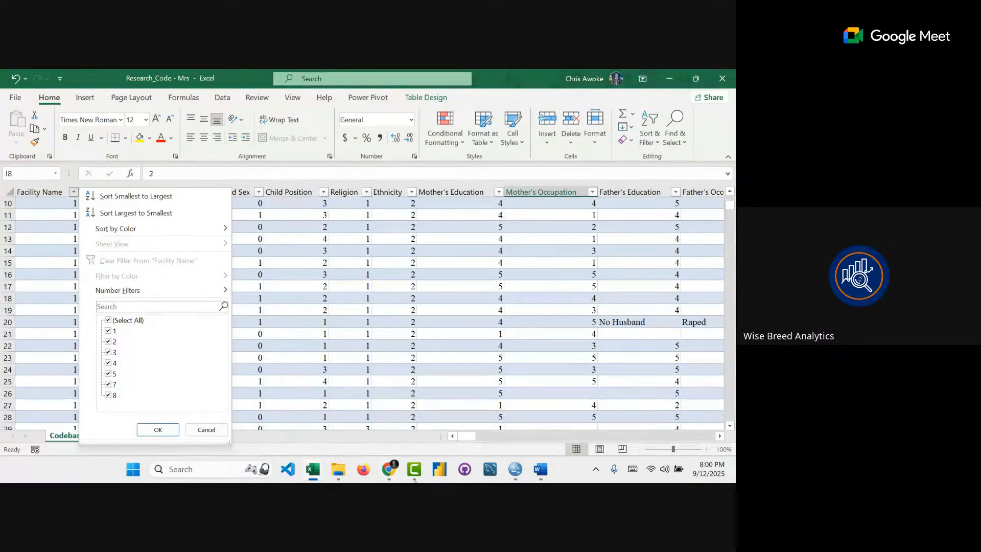
- Check the healthcare facility options in the BFHI Questionnaire in Word, and return to the header row of the Research_Code - Mrs workbook
mouse_move(540, 471)
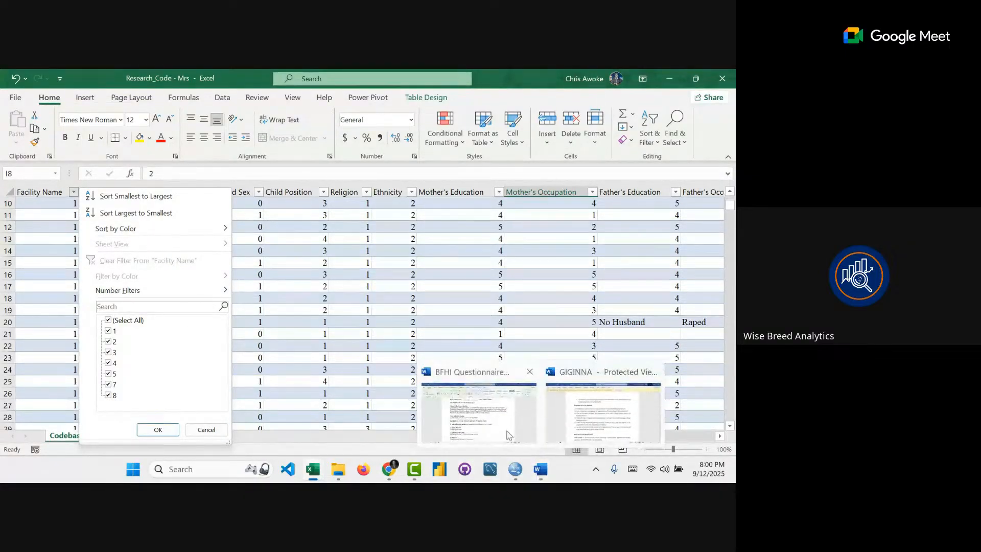
click(475, 408)
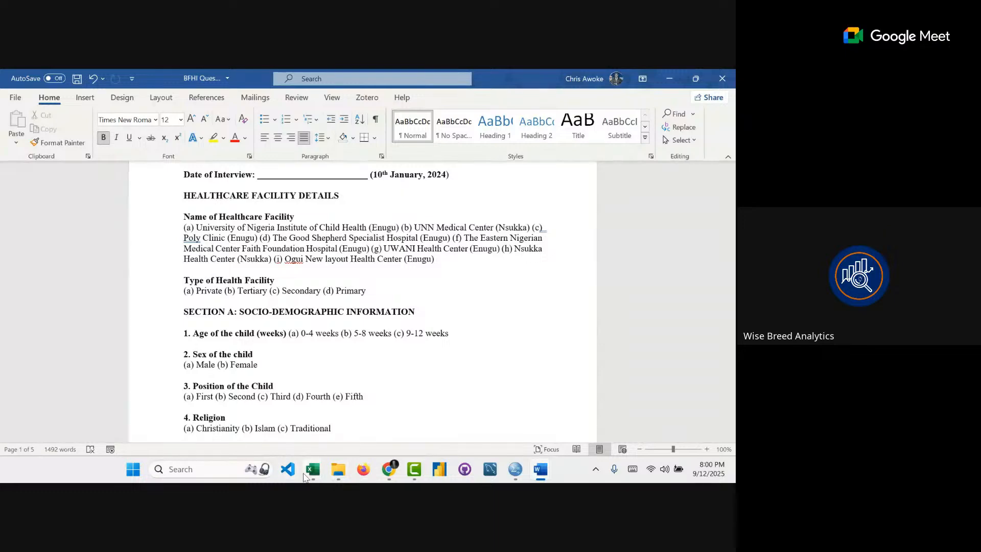
mouse_move(306, 476)
click(196, 404)
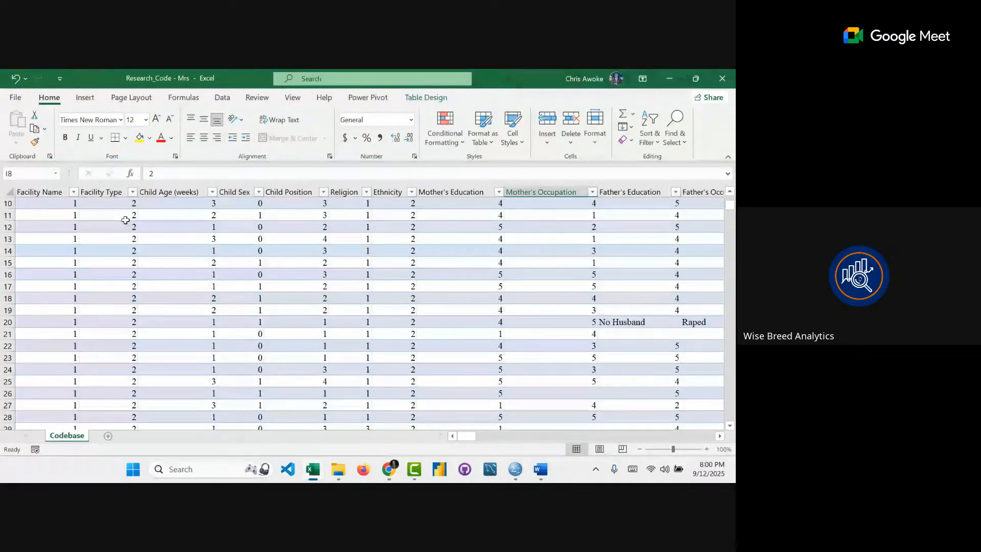
scroll(295, 222, up, 1)
scroll(294, 222, up, 3)
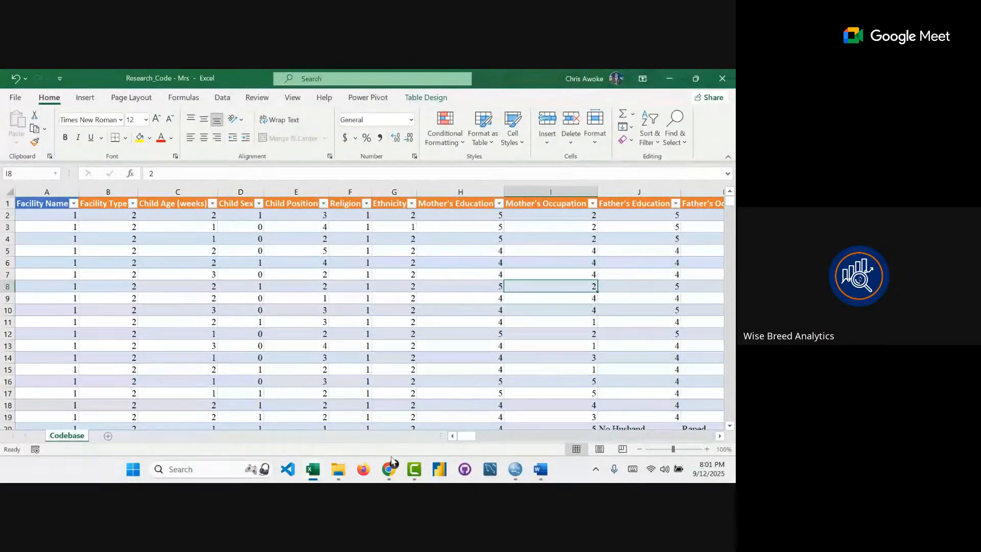
- Check the Google Meet call in Chrome and return to the Research_Code - Mrs workbook in Excel
mouse_move(389, 468)
click(377, 470)
click(376, 473)
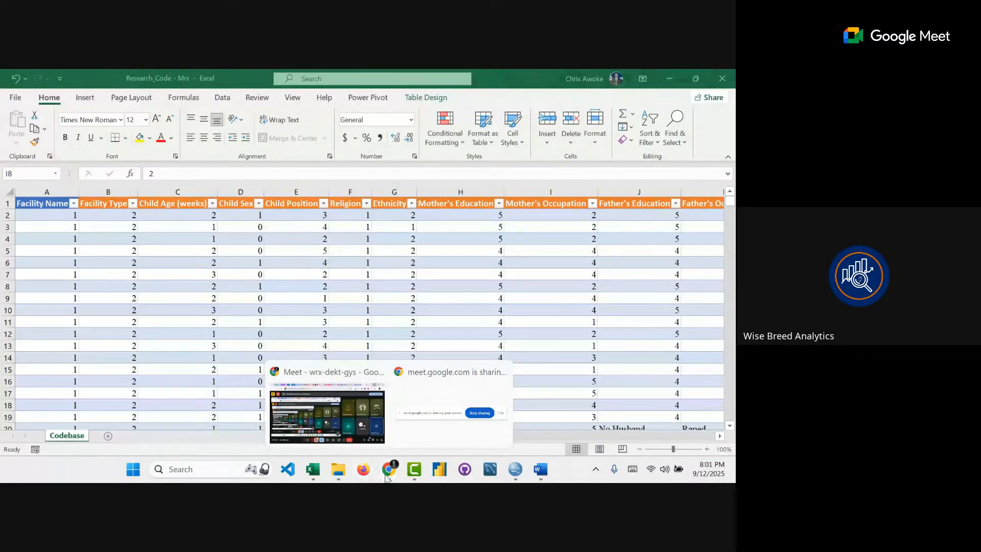
click(366, 429)
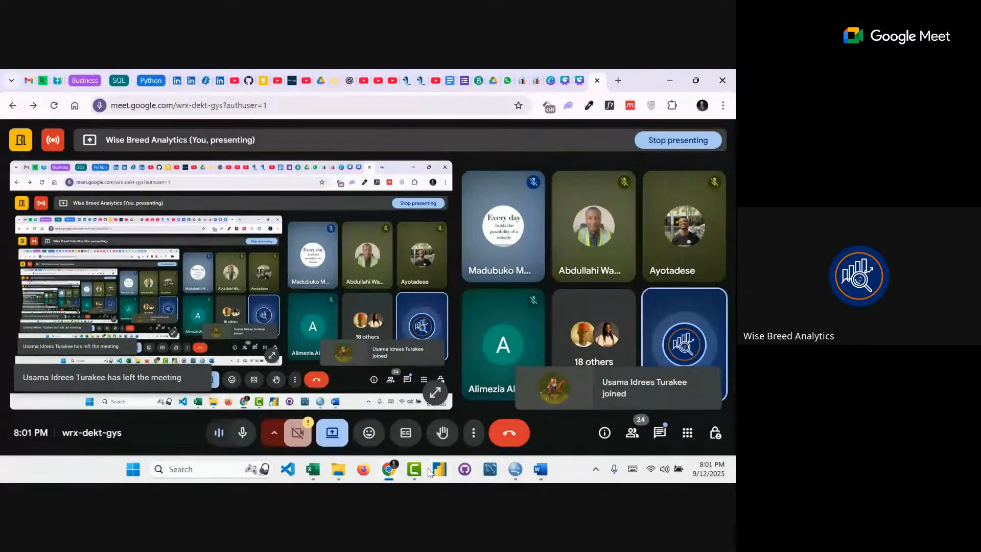
mouse_move(313, 469)
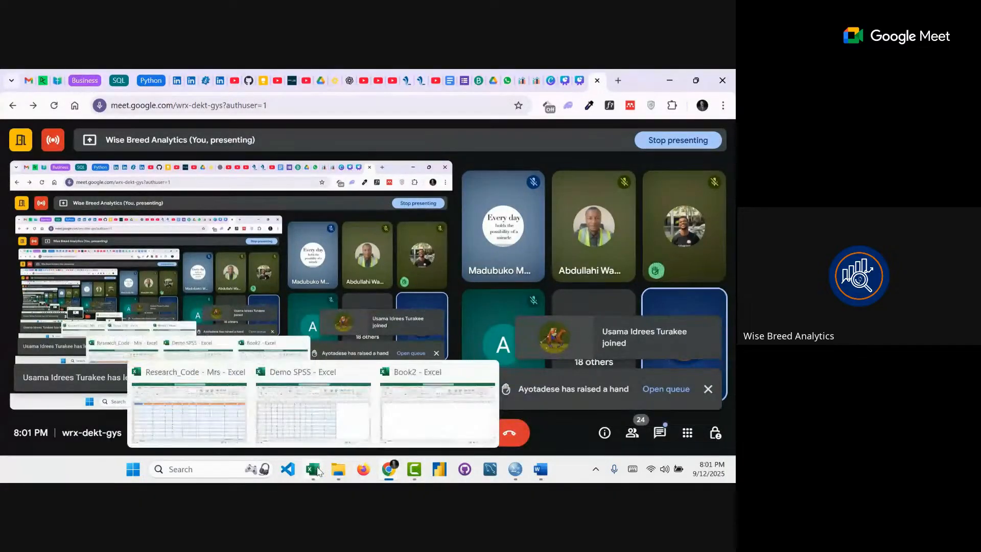
mouse_move(497, 404)
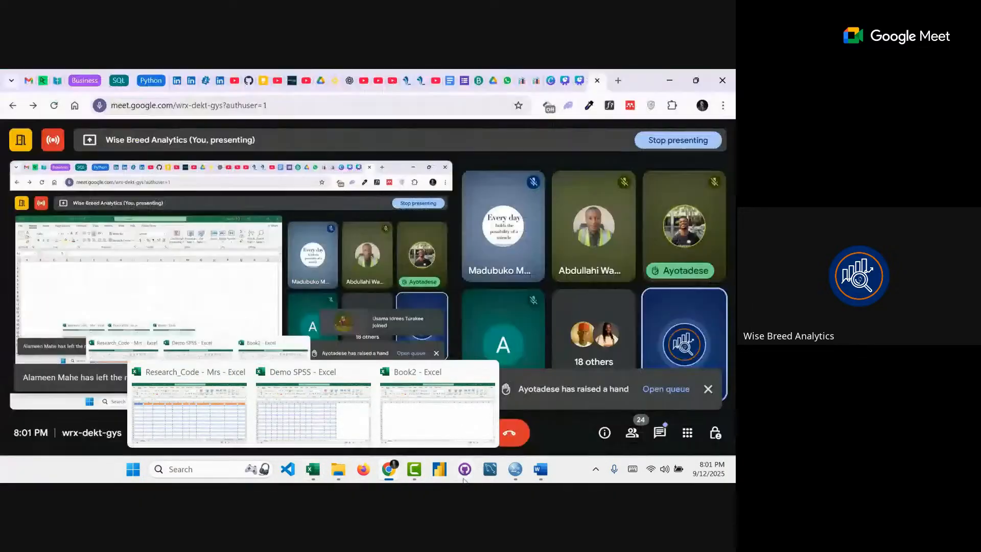
mouse_move(417, 473)
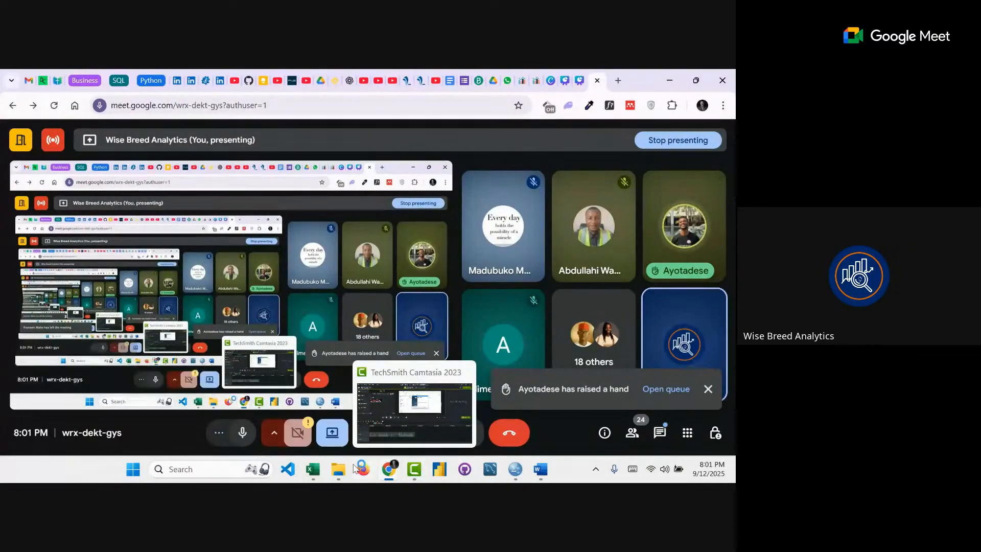
click(228, 423)
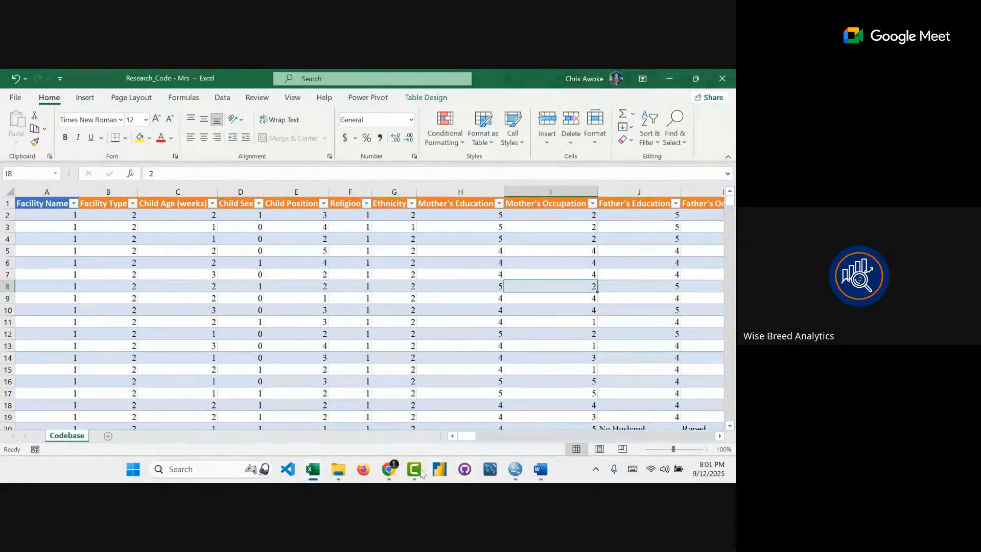
- Check the raised hands in the Google Meet call twice, and bring back the coded Codebase sheet in Excel
mouse_move(398, 472)
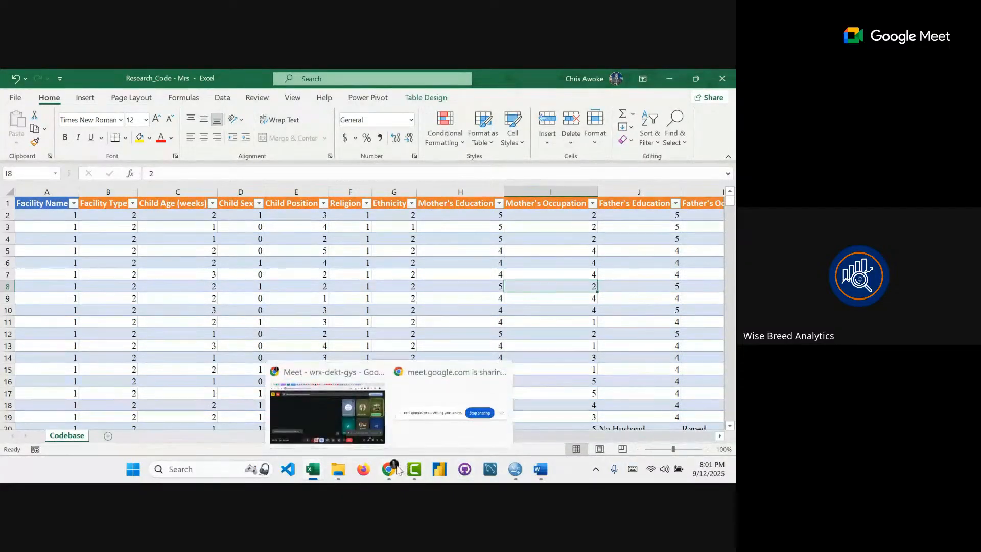
click(360, 439)
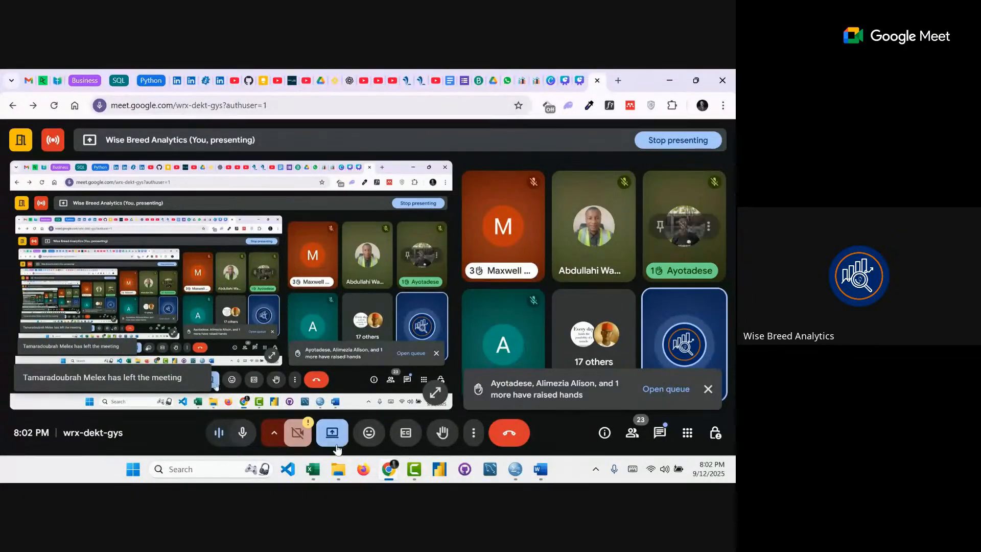
mouse_move(313, 469)
click(242, 401)
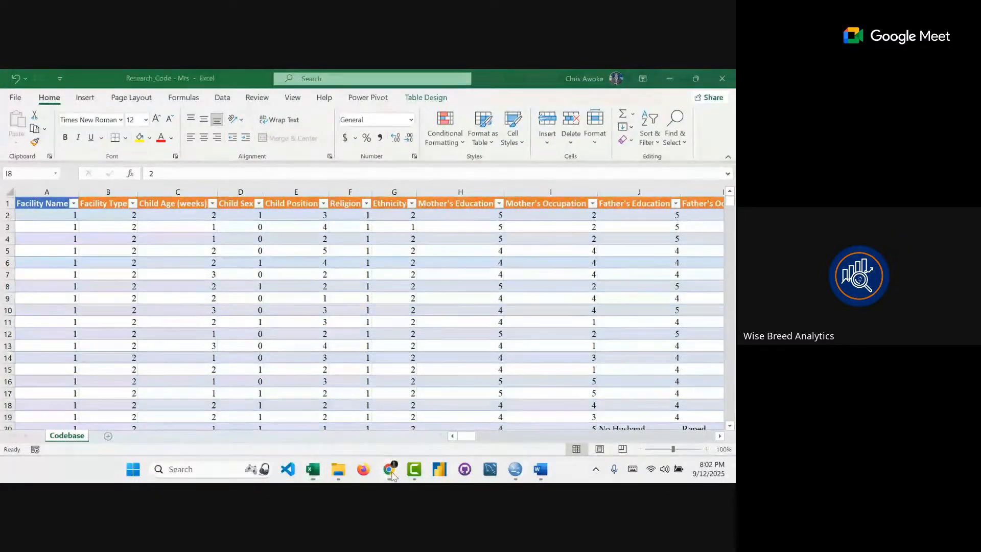
mouse_move(390, 473)
click(367, 433)
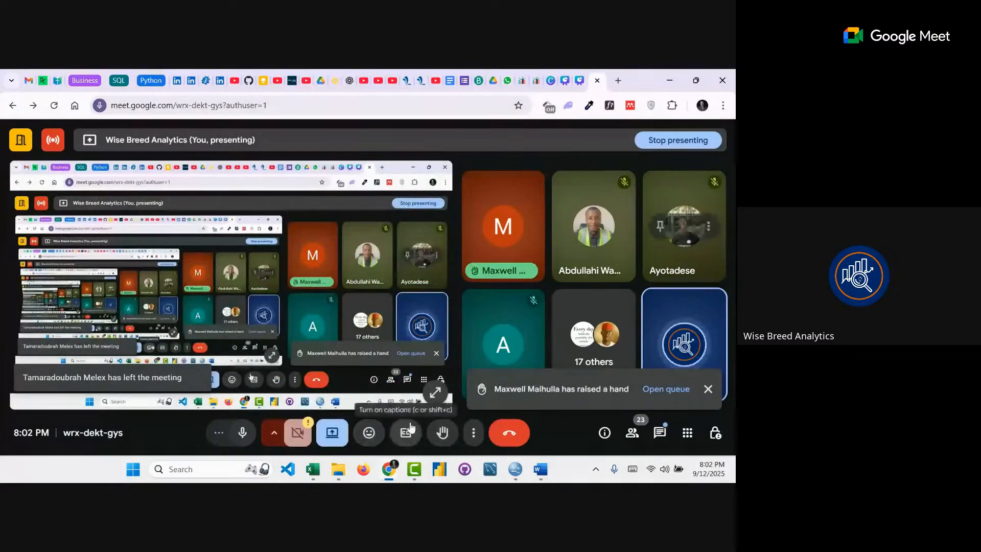
click(410, 464)
click(410, 464)
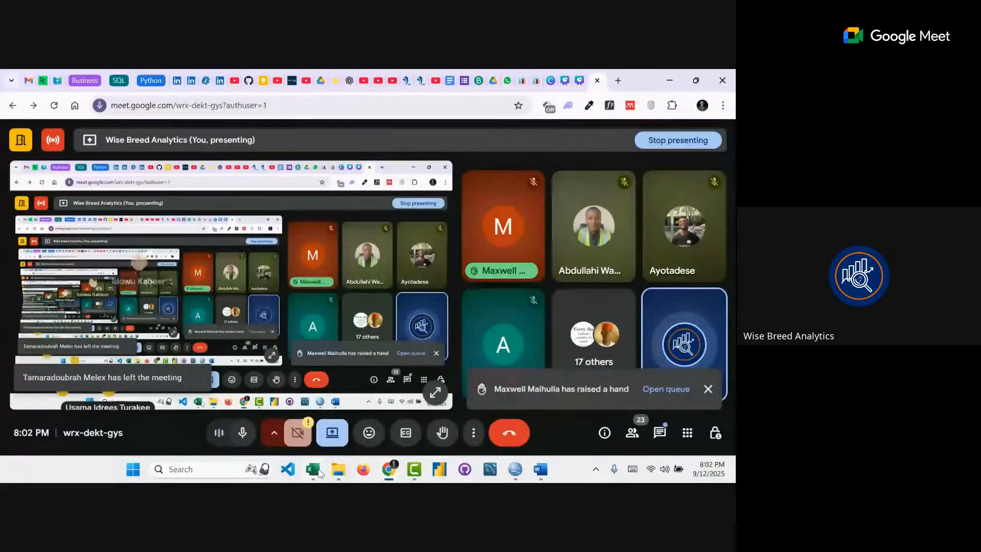
mouse_move(312, 469)
click(231, 414)
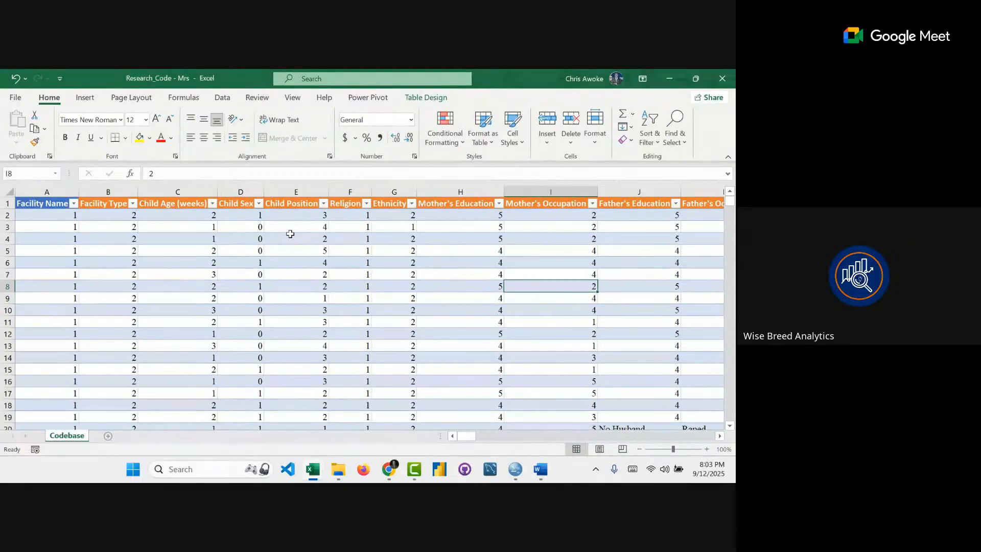
- Zoom the Codebase sheet out to 70% and select the whole Facility Name column
scroll(291, 234, down, 2)
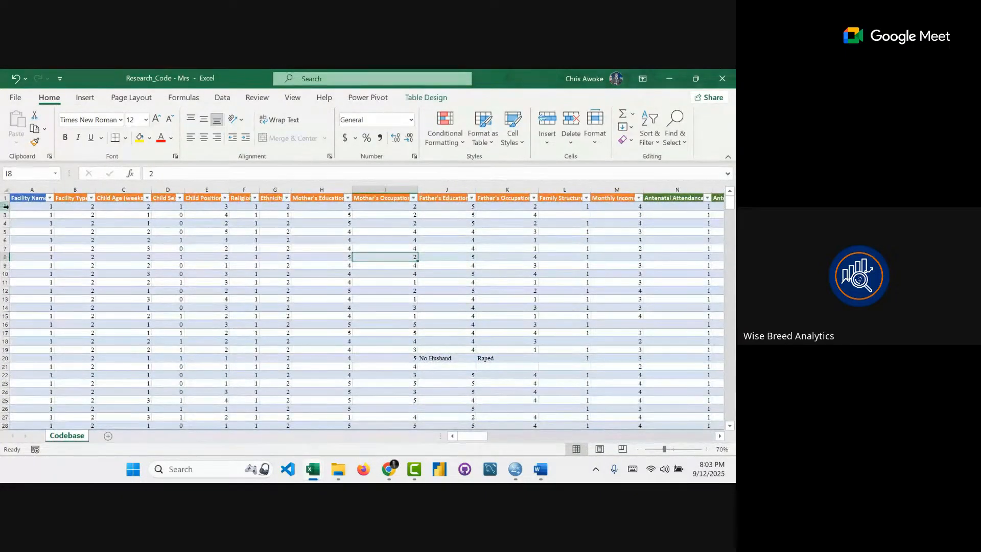
click(30, 185)
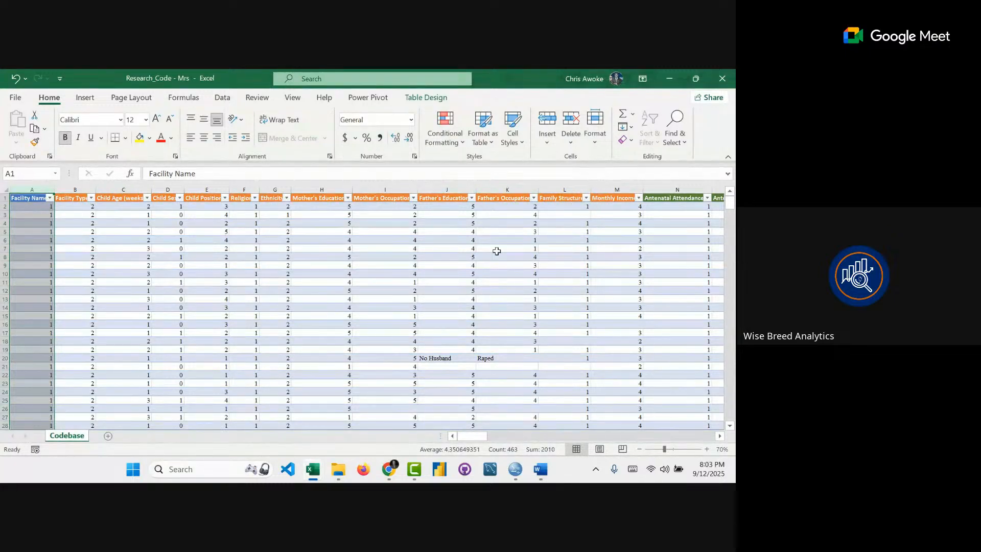
drag(484, 436, 460, 447)
- Switch to the SPSS Data Editor, dismiss the decimal places warning, and compare the dataset's Variable View with its Data View
mouse_move(337, 474)
mouse_move(515, 469)
click(519, 447)
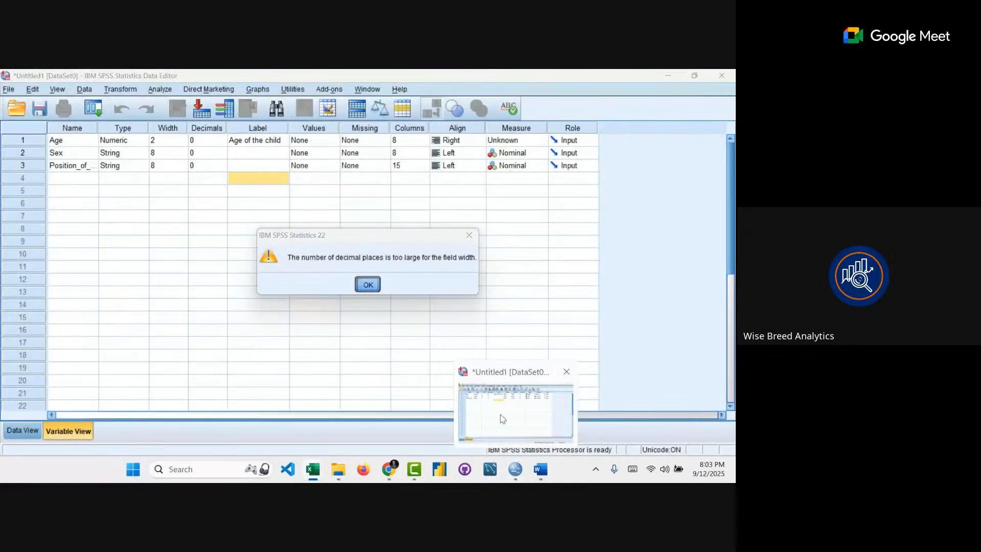
key(Return)
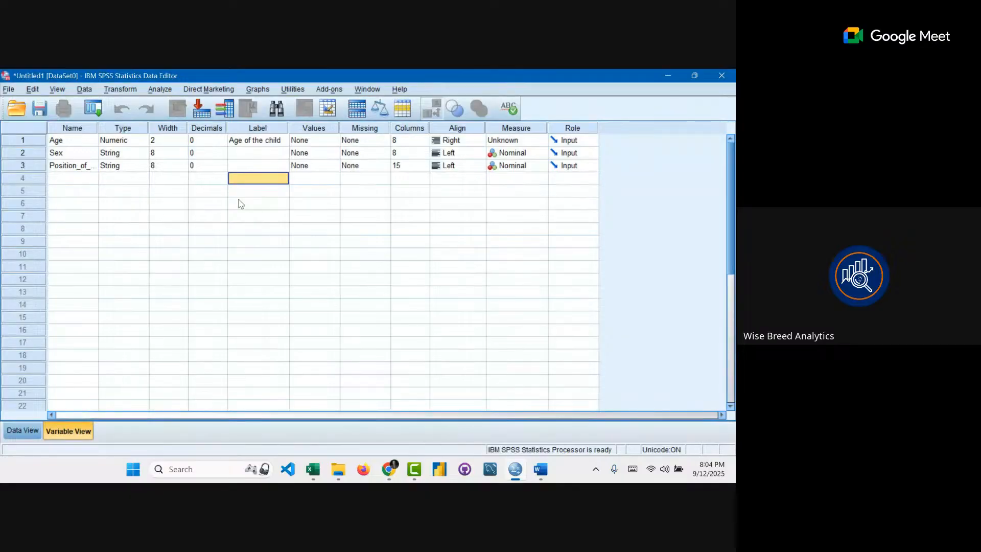
click(23, 430)
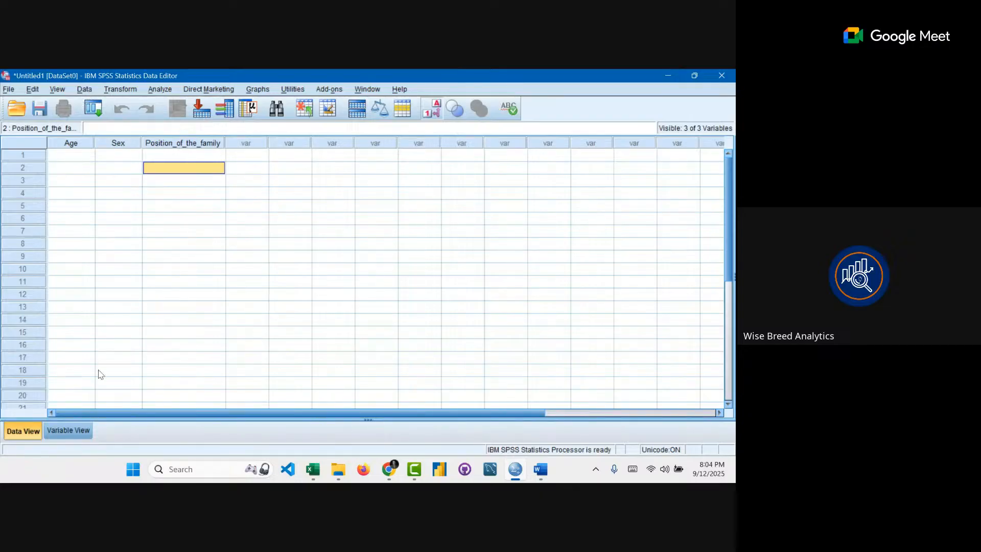
click(72, 429)
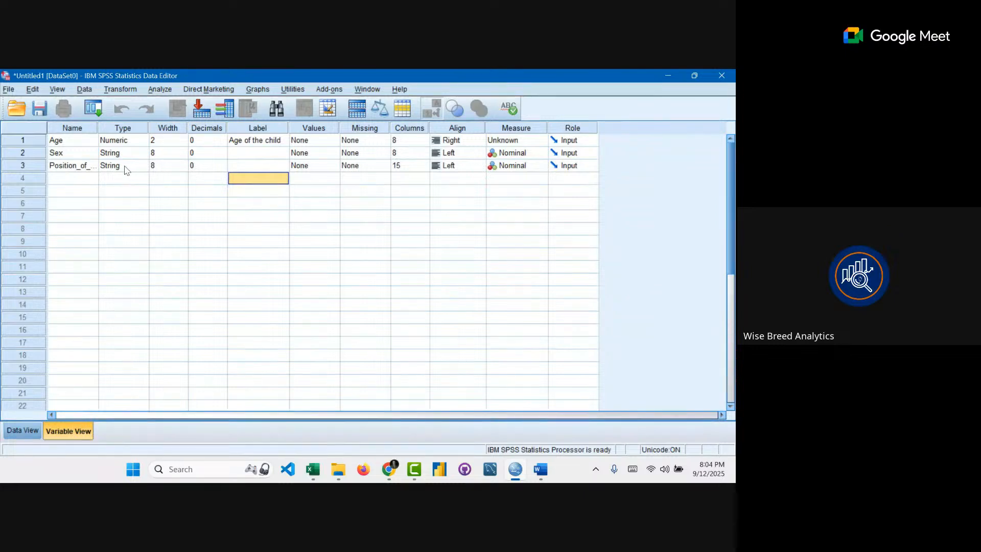
click(21, 432)
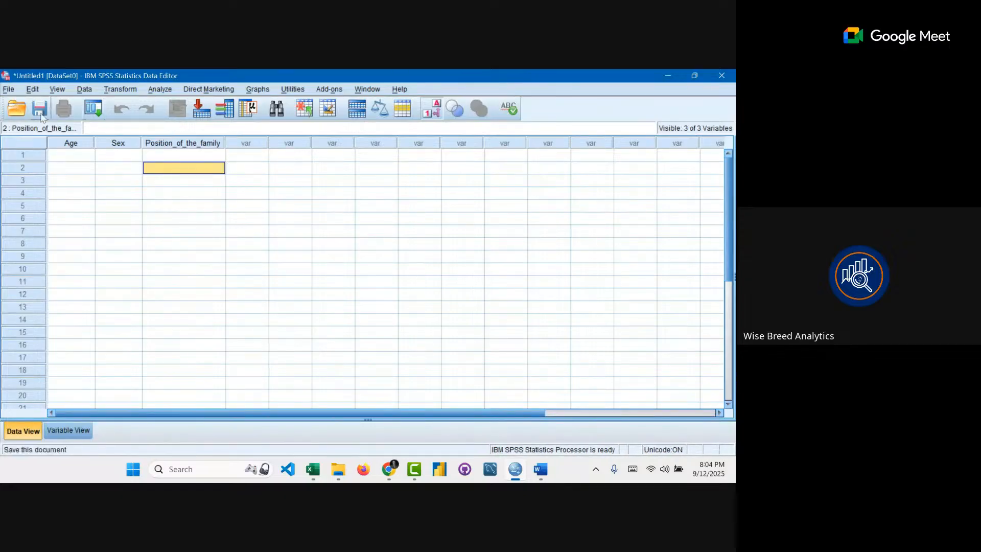
- Save the dataset as Practice File in the Downloads folder, using the SPSS Statistics (*.sav) format
click(10, 90)
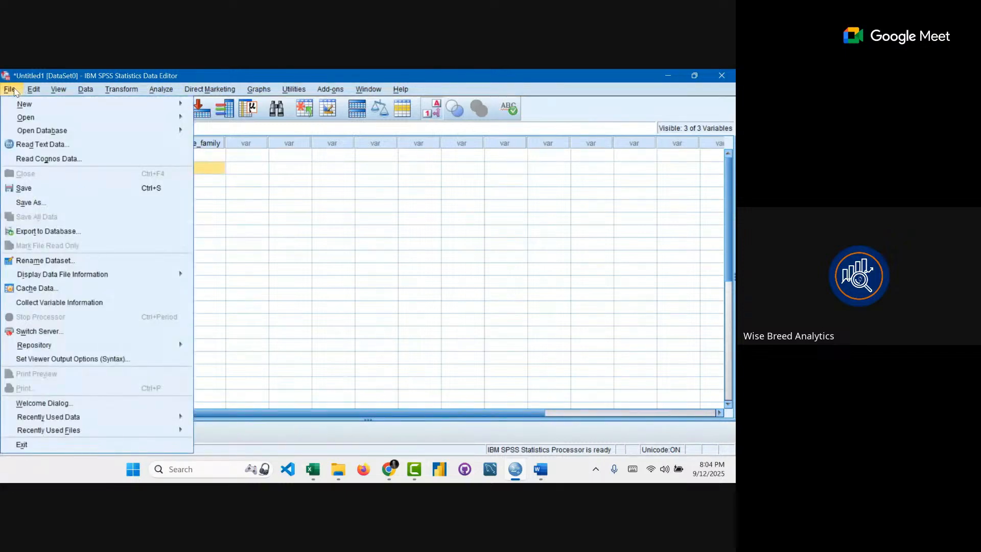
click(34, 191)
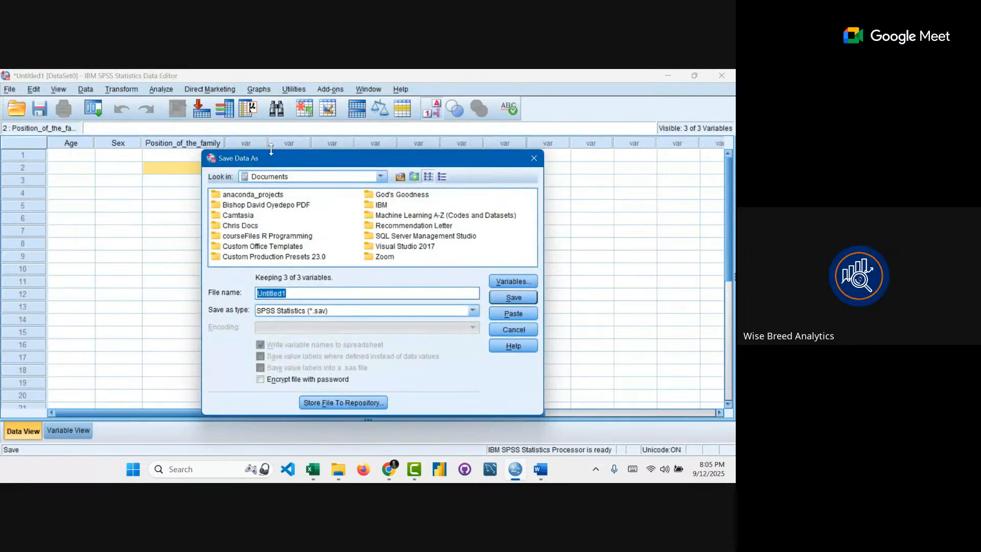
drag(283, 154, 256, 105)
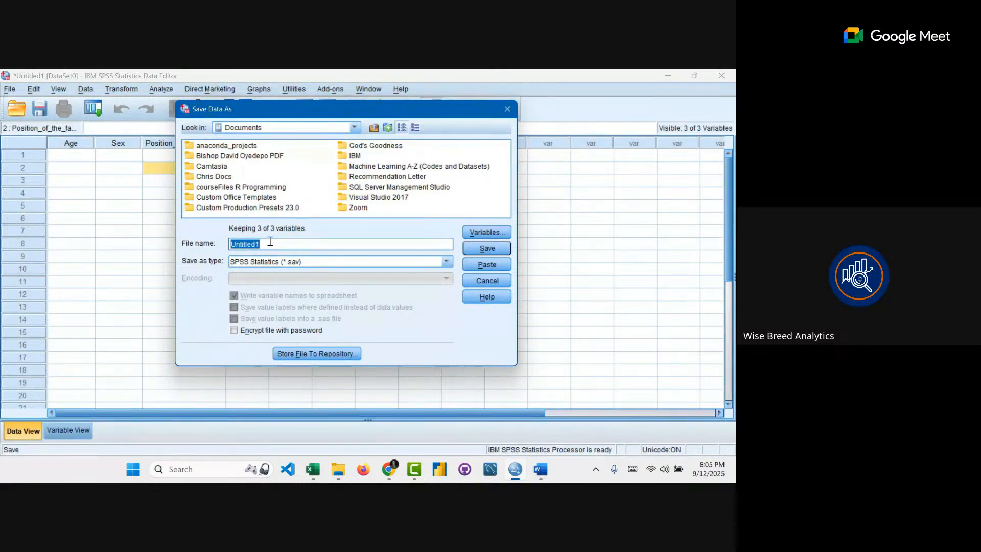
text(Practice File)
click(266, 263)
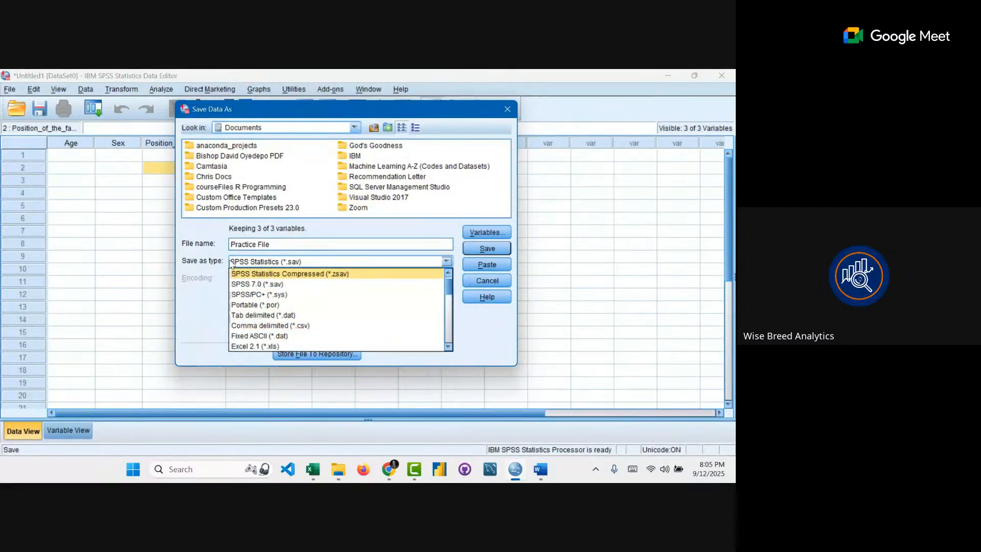
click(199, 264)
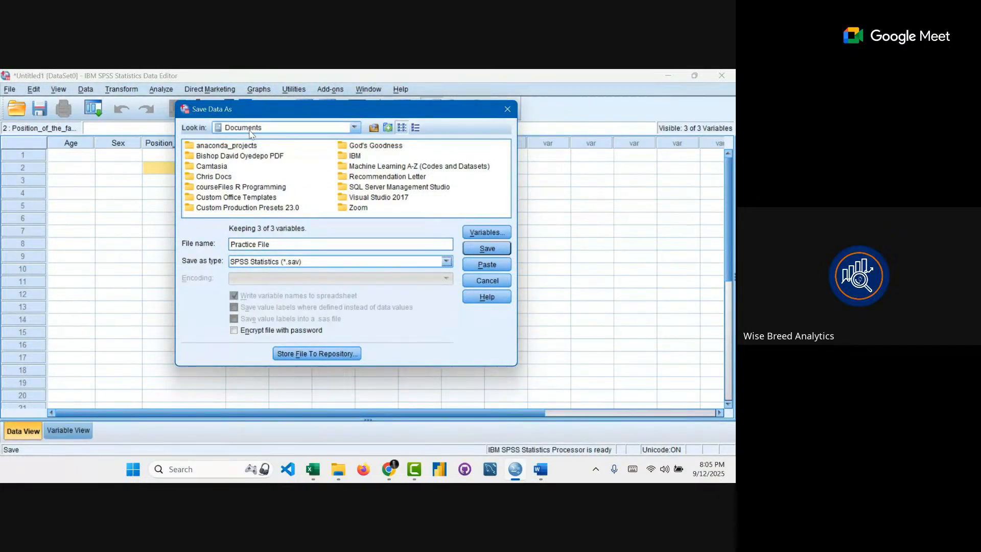
click(354, 128)
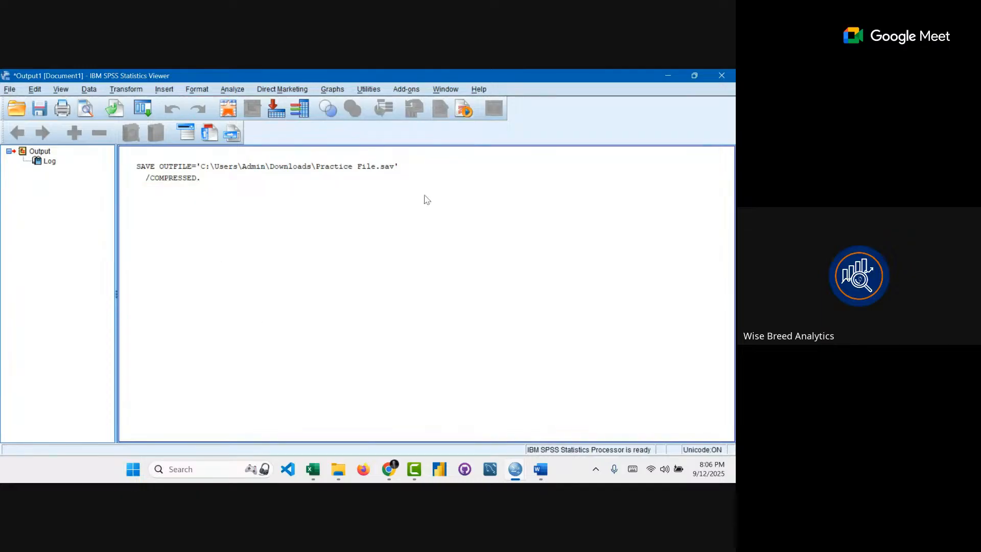
click(297, 159)
- Close the Output1 viewer without saving its contents and return to the Practice File dataset
click(721, 77)
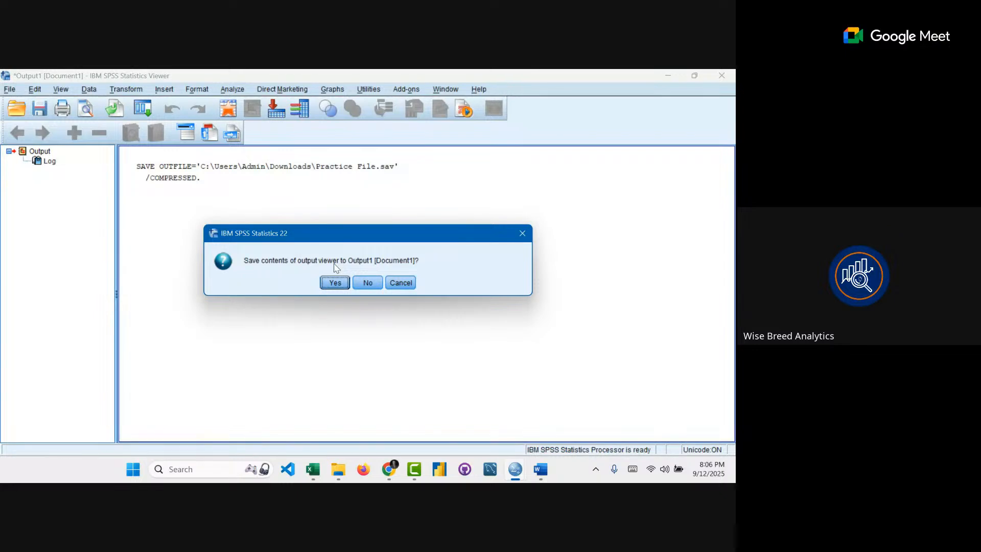
click(367, 282)
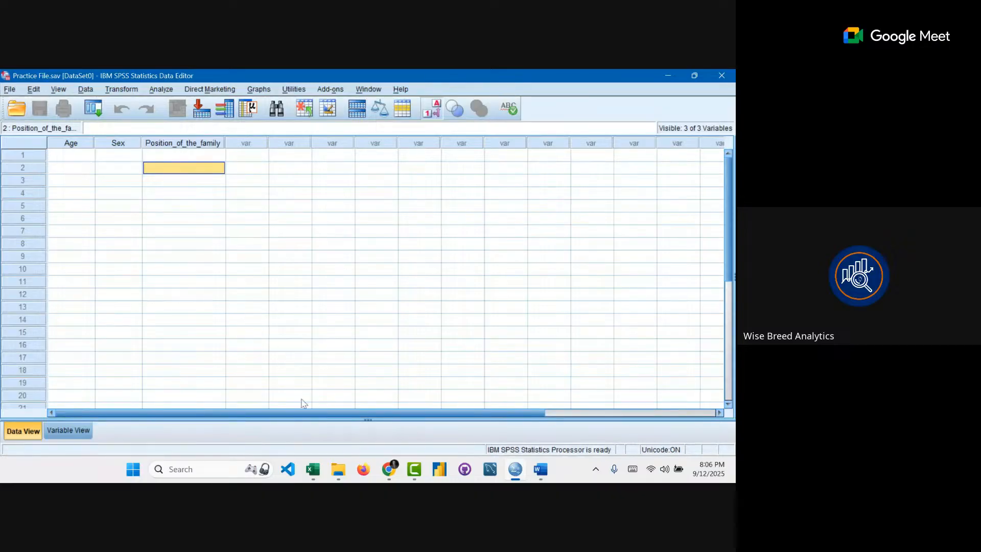
mouse_move(388, 479)
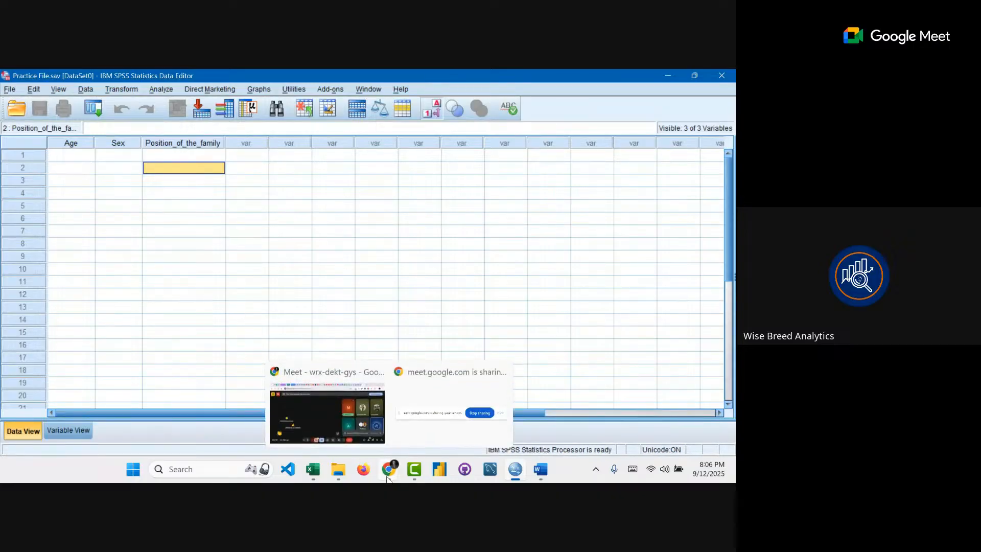
- Switch to File Explorer and select the Demo SPSS workbook in the Downloads folder
click(338, 469)
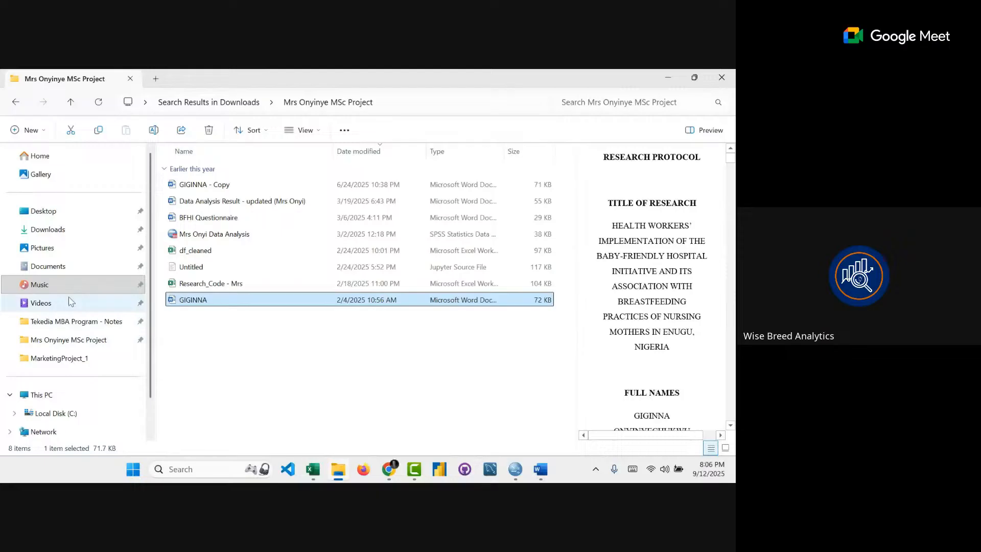
click(60, 230)
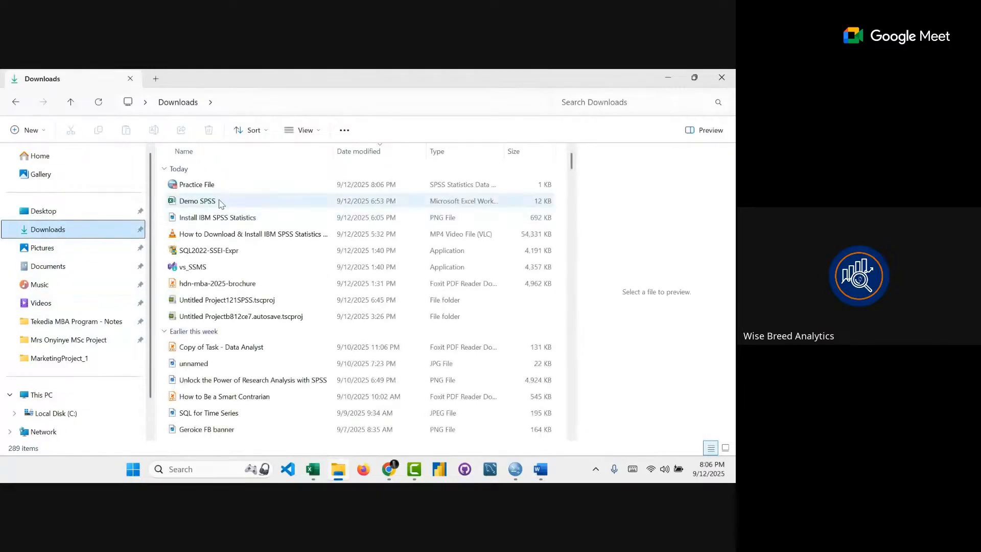
click(221, 202)
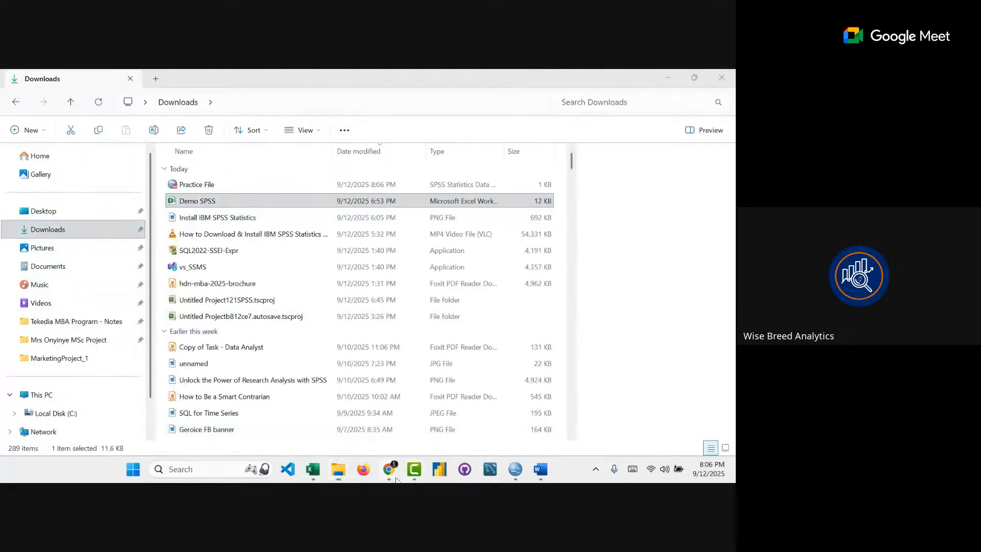
- Launch WhatsApp and open the SPSS • Research Analysis group chat
mouse_move(397, 480)
click(337, 406)
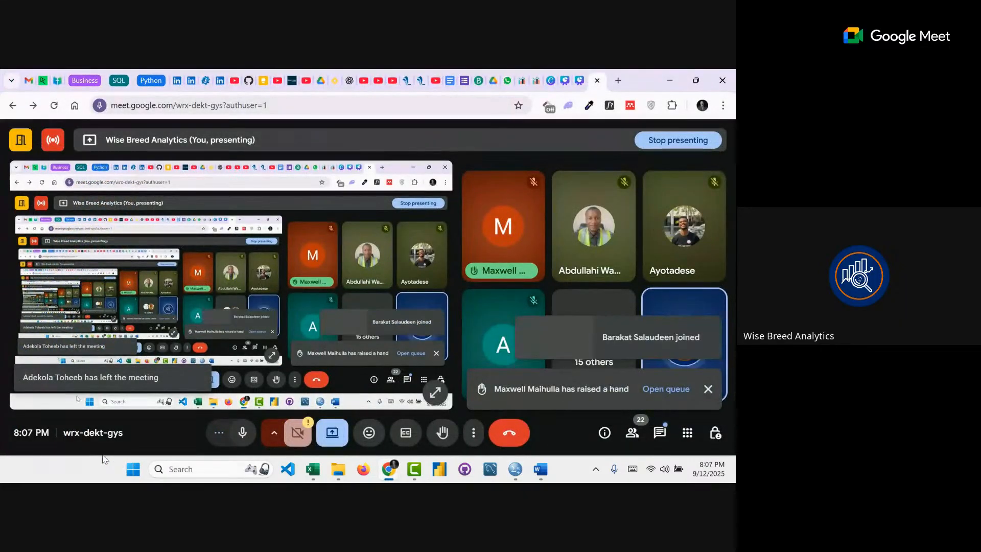
click(133, 469)
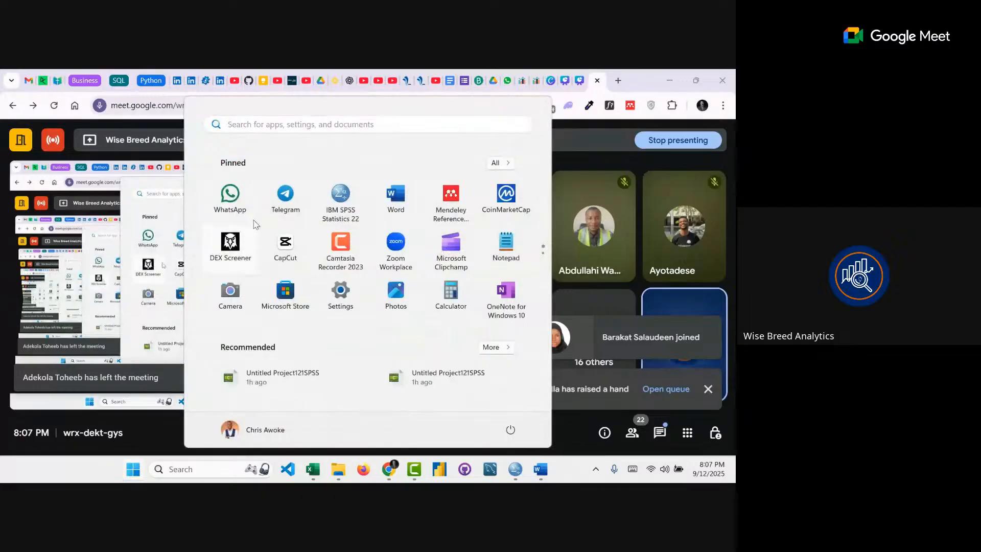
click(230, 197)
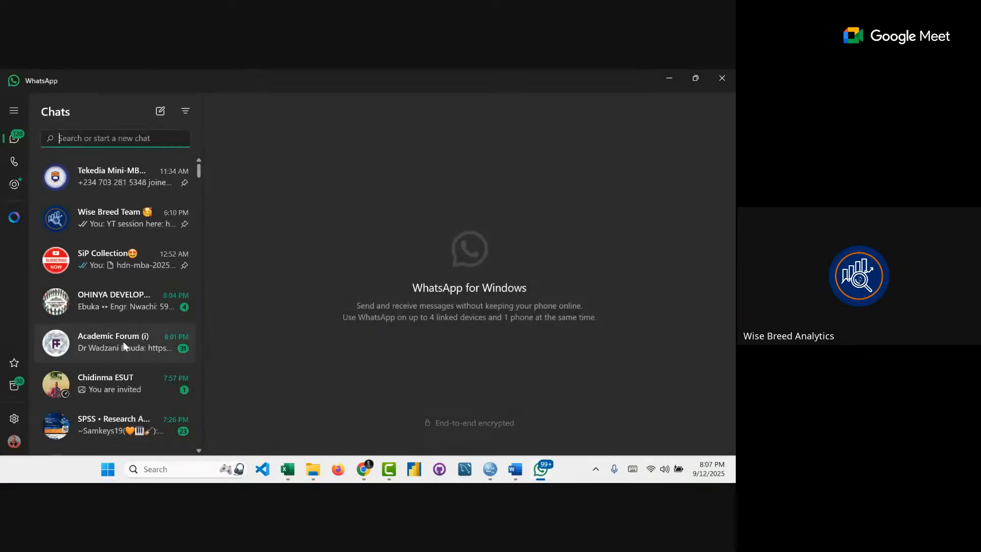
scroll(122, 351, down, 5)
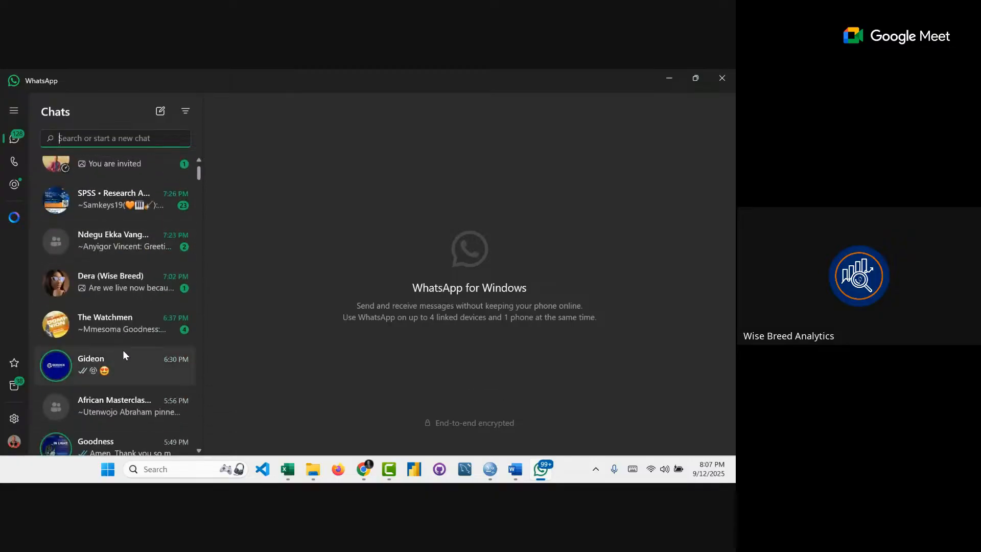
click(164, 202)
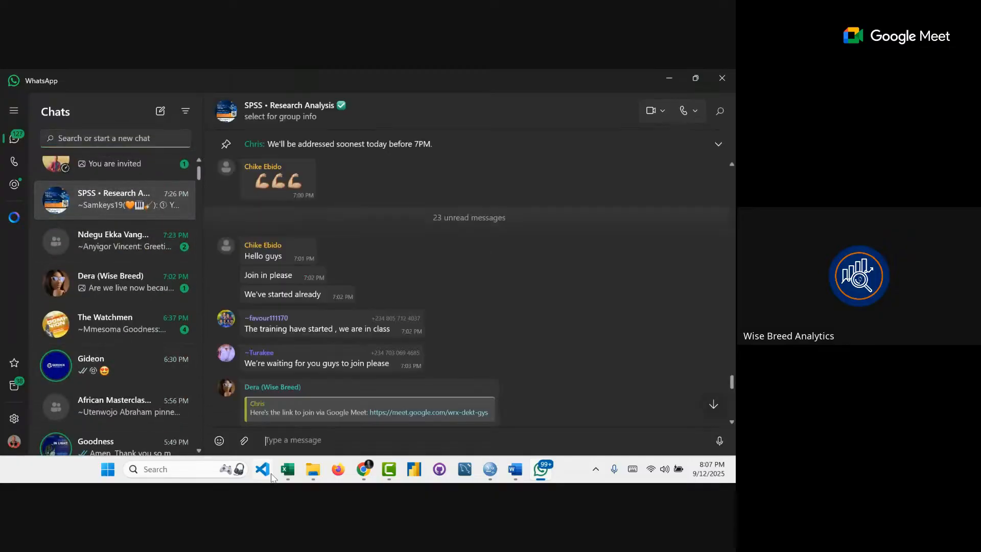
- Send Demo SPSS.xlsx from the Downloads folder to the SPSS • Research Analysis group, and minimize WhatsApp and File Explorer
click(312, 469)
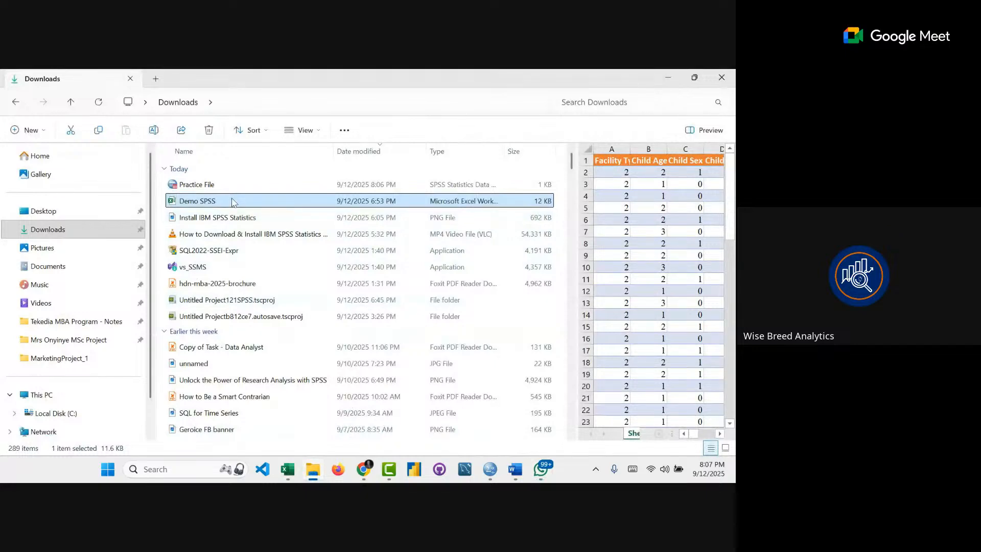
drag(233, 202, 489, 359)
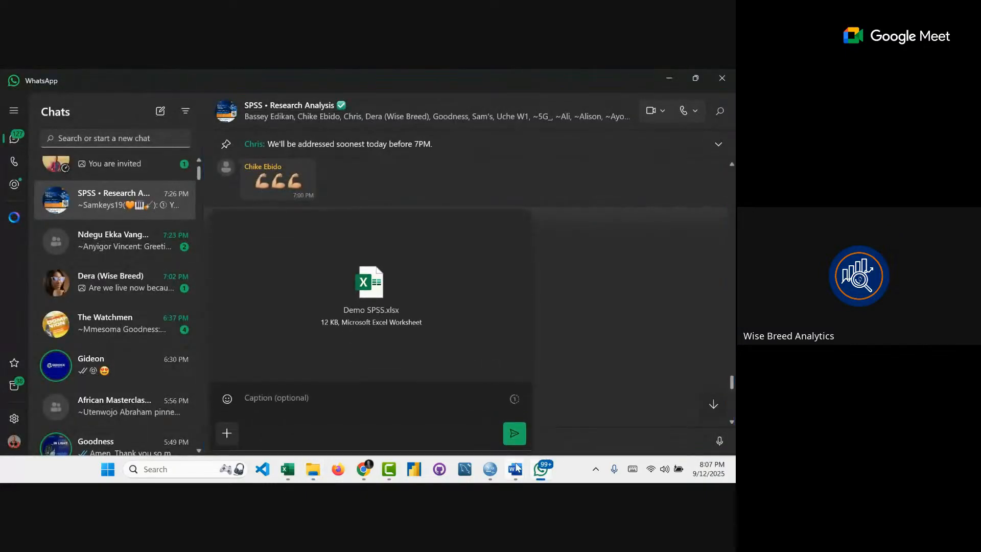
click(514, 435)
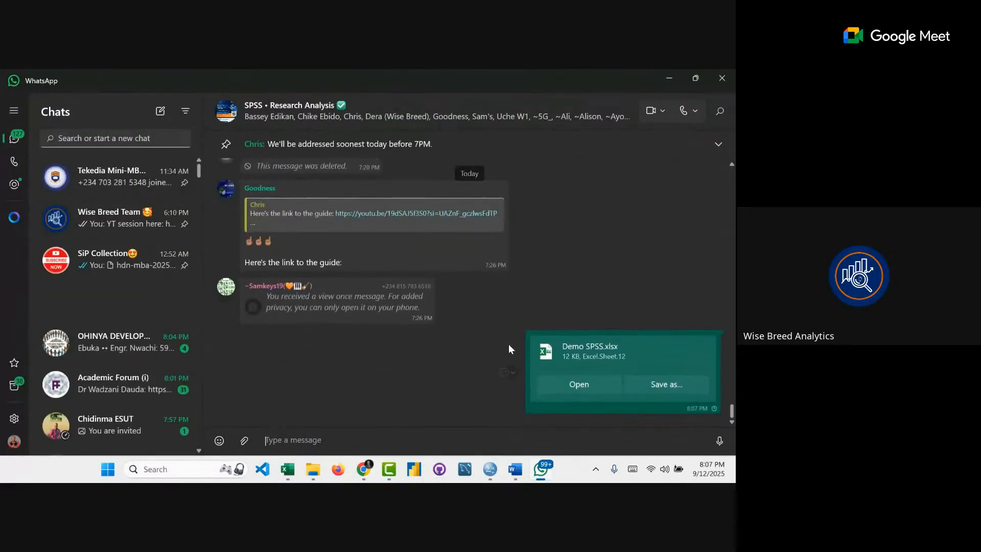
click(670, 78)
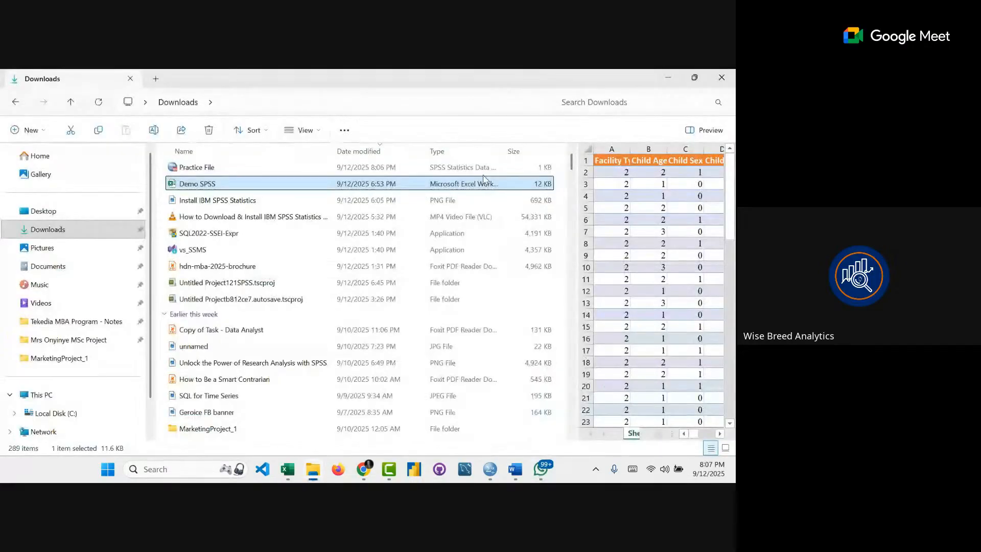
click(668, 78)
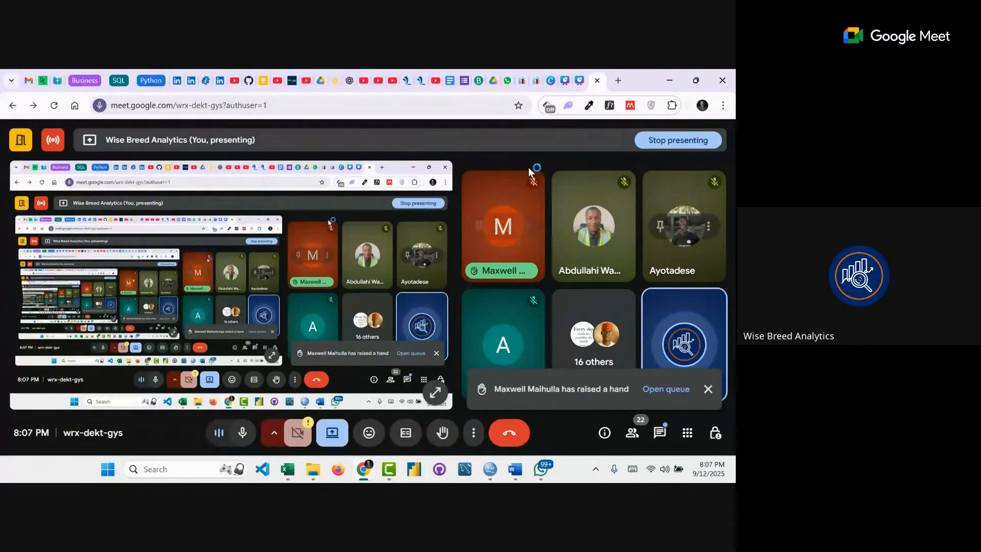
- Return from the browser's meeting page to the SPSS Data Editor and create a new blank dataset
click(619, 81)
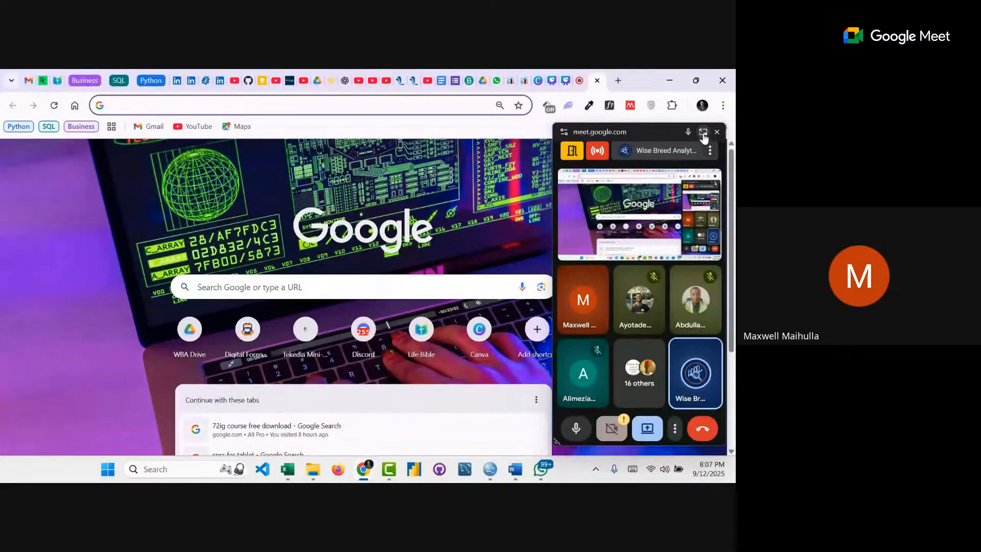
click(704, 133)
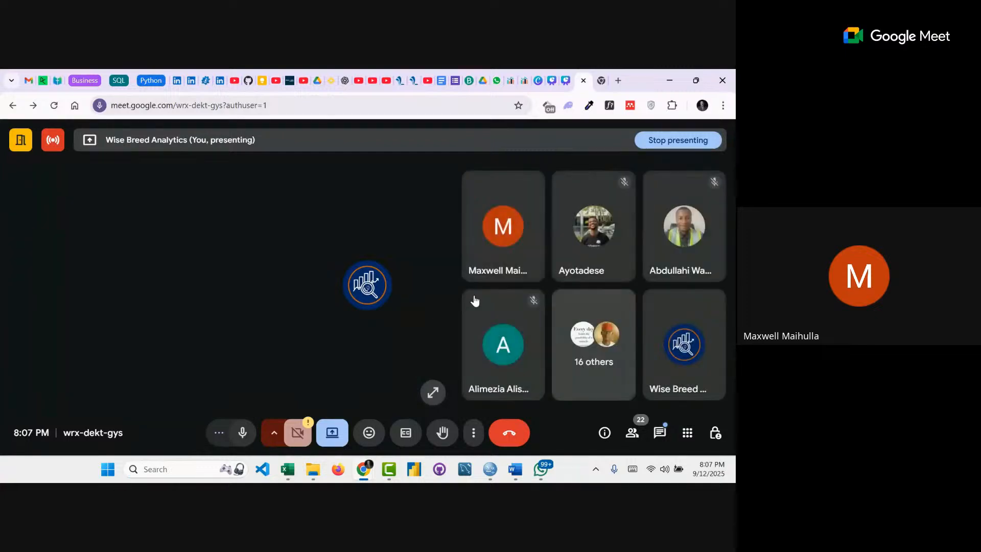
click(669, 81)
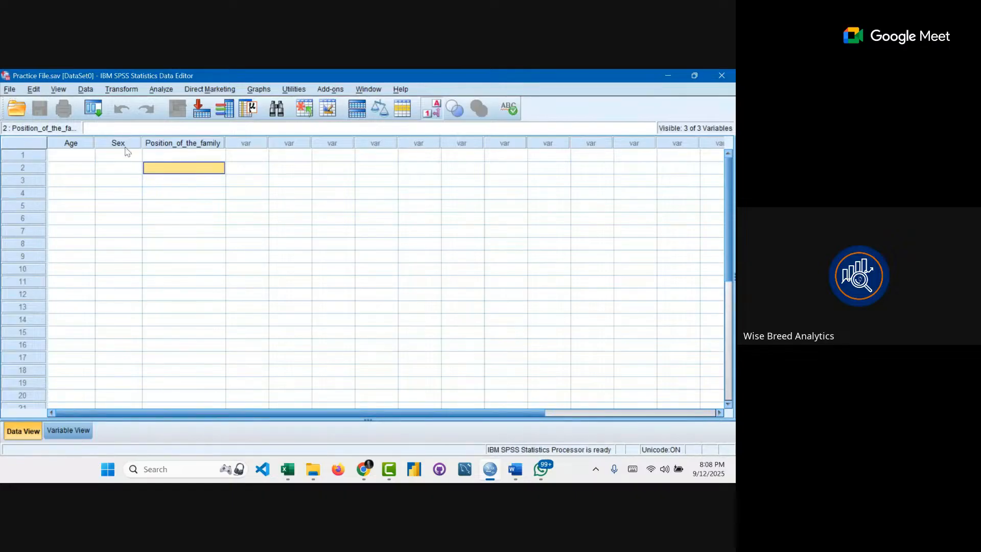
click(10, 90)
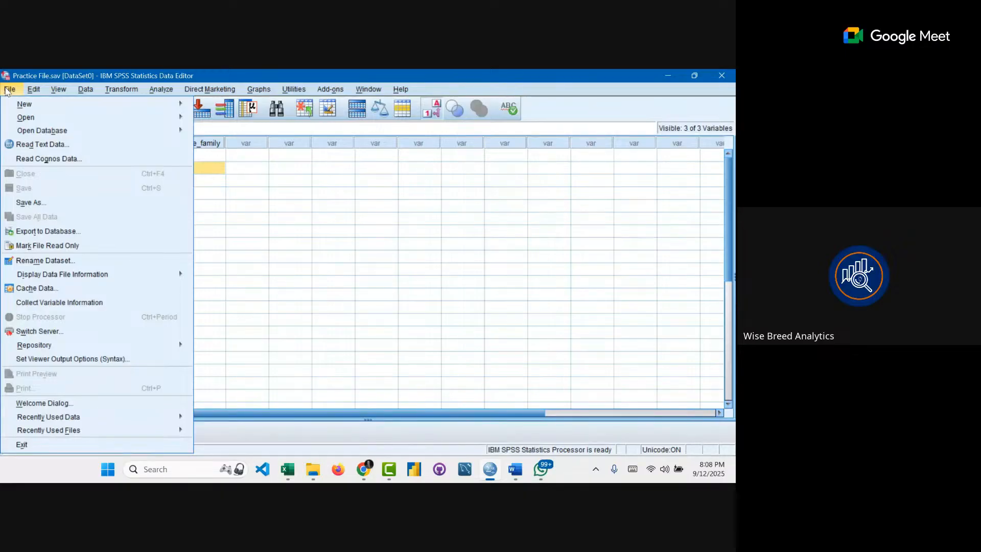
mouse_move(43, 108)
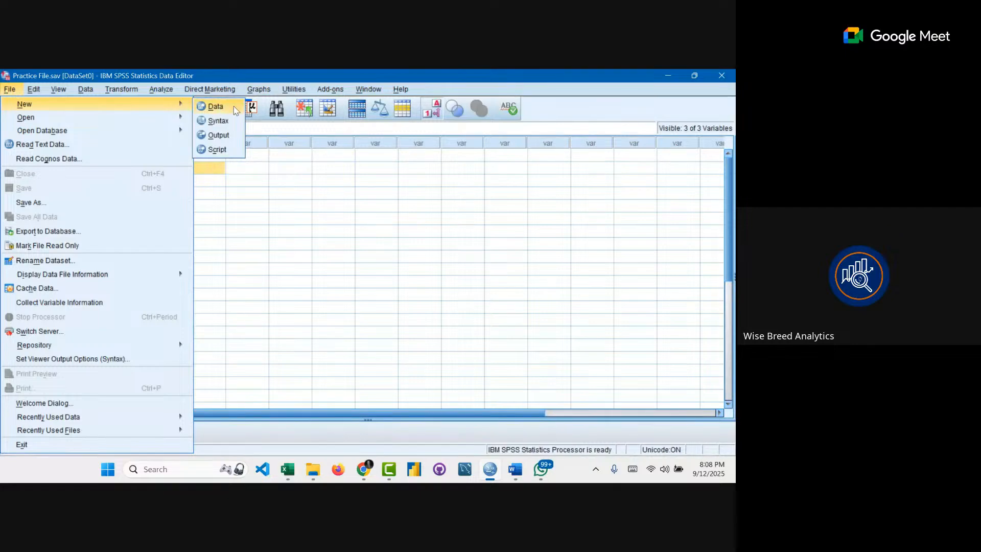
click(216, 107)
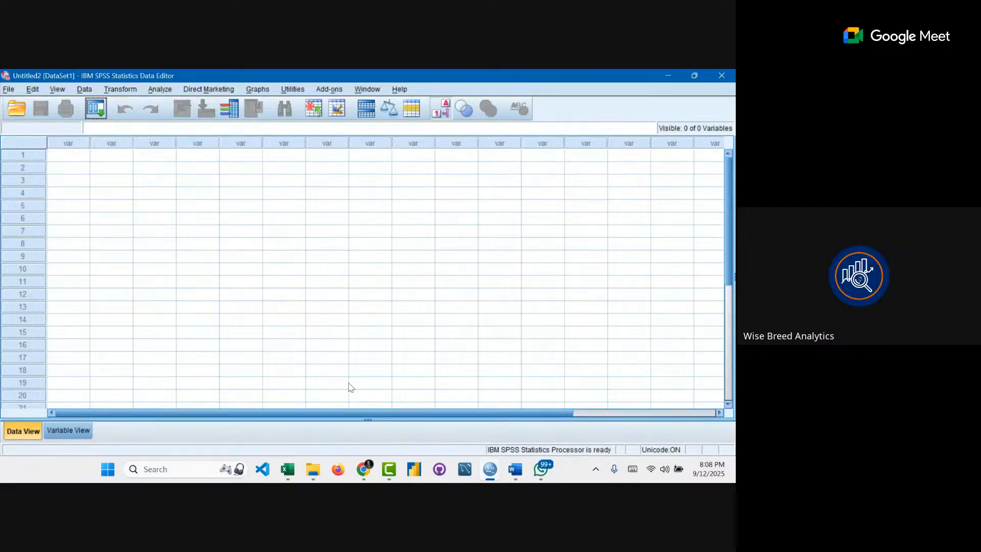
click(9, 89)
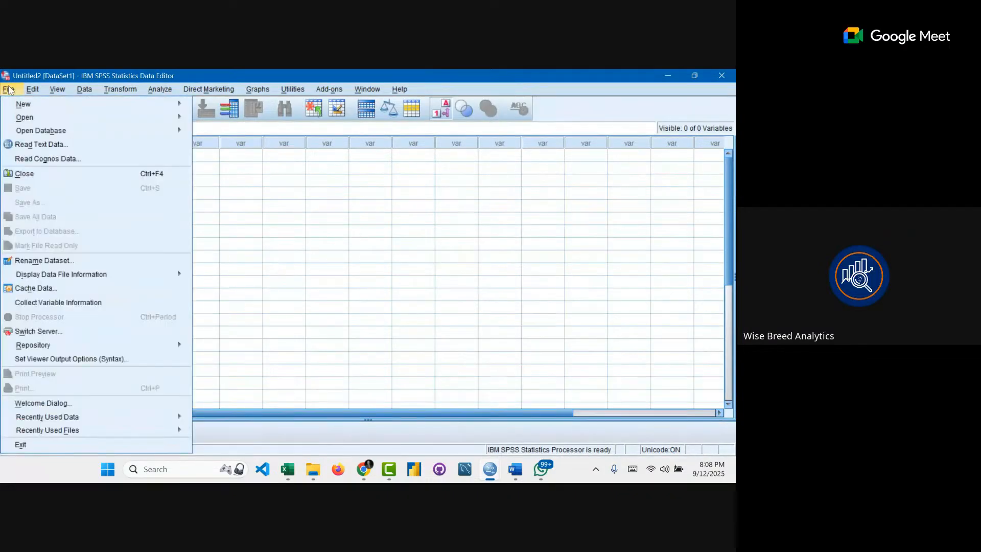
mouse_move(90, 120)
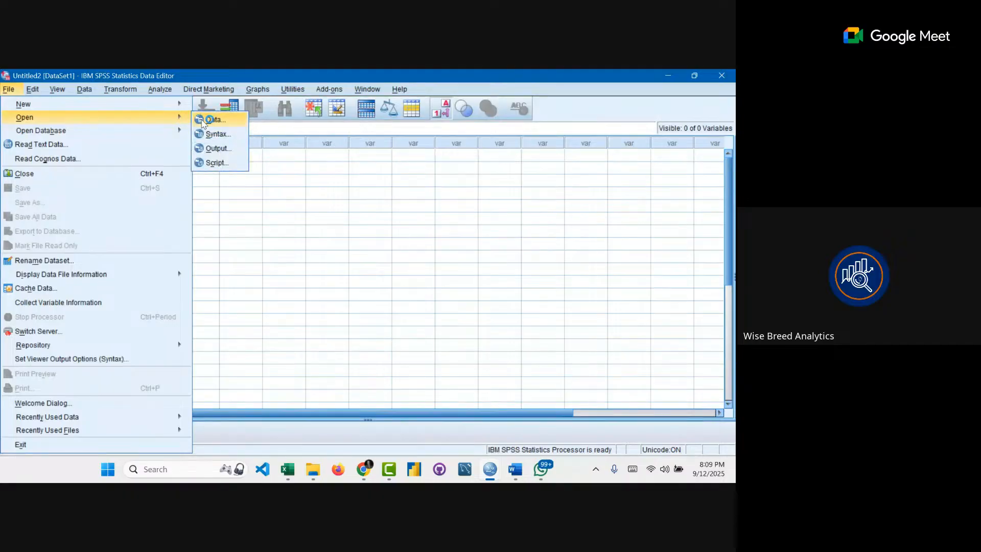
click(204, 121)
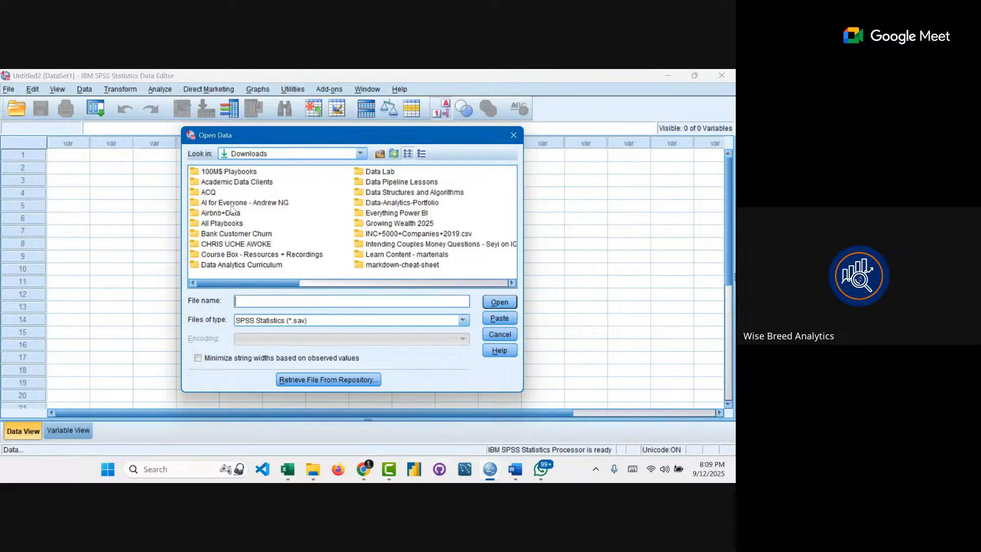
click(270, 323)
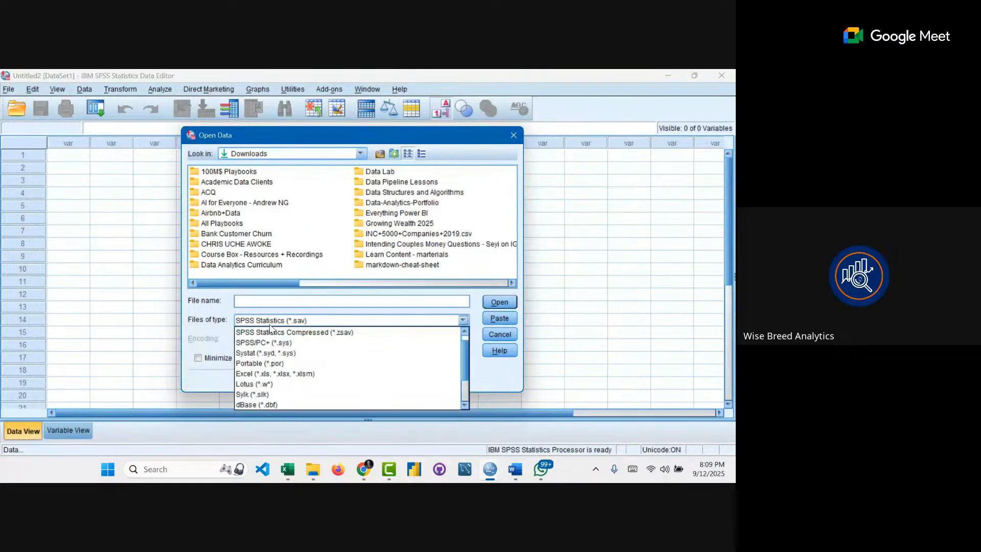
click(266, 376)
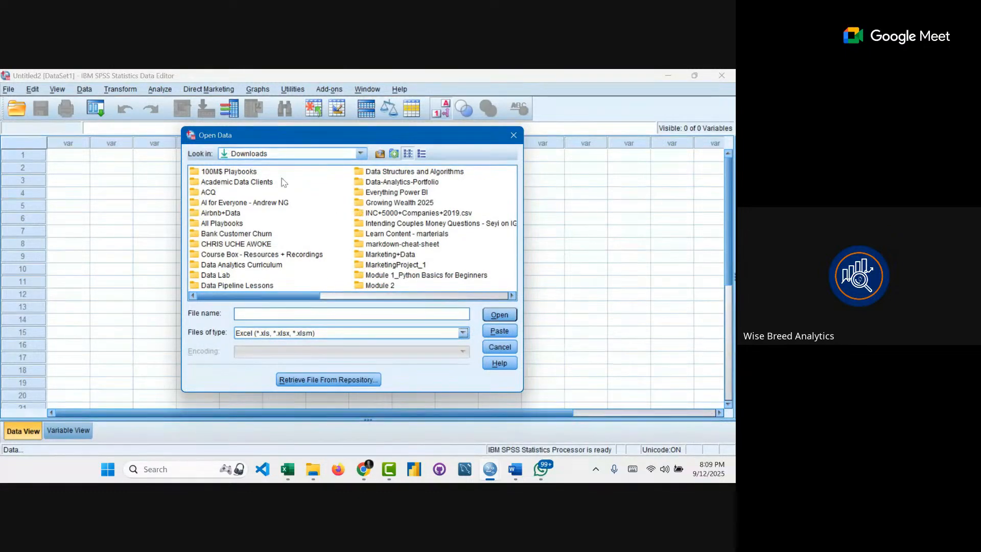
click(361, 153)
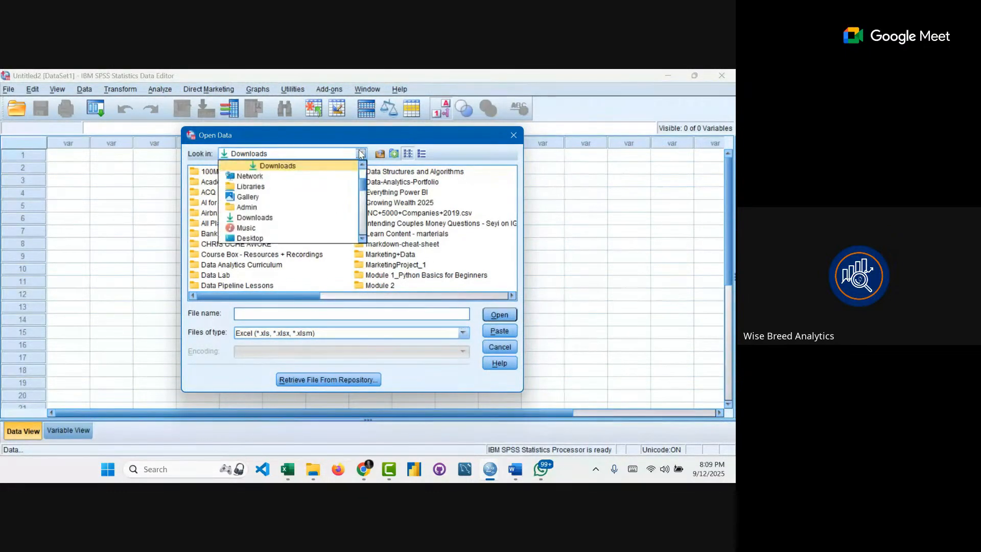
click(339, 166)
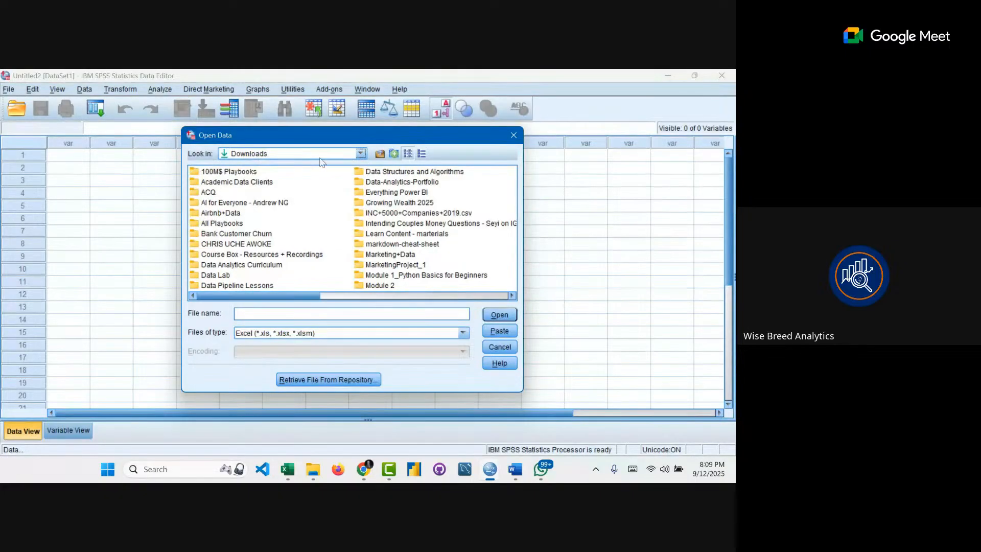
scroll(366, 207, down, 3)
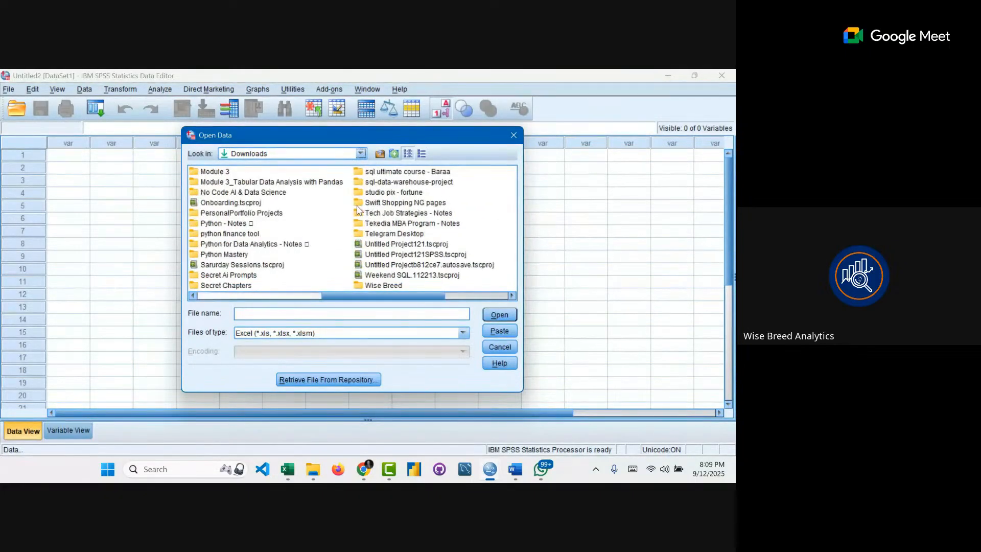
scroll(358, 210, down, 3)
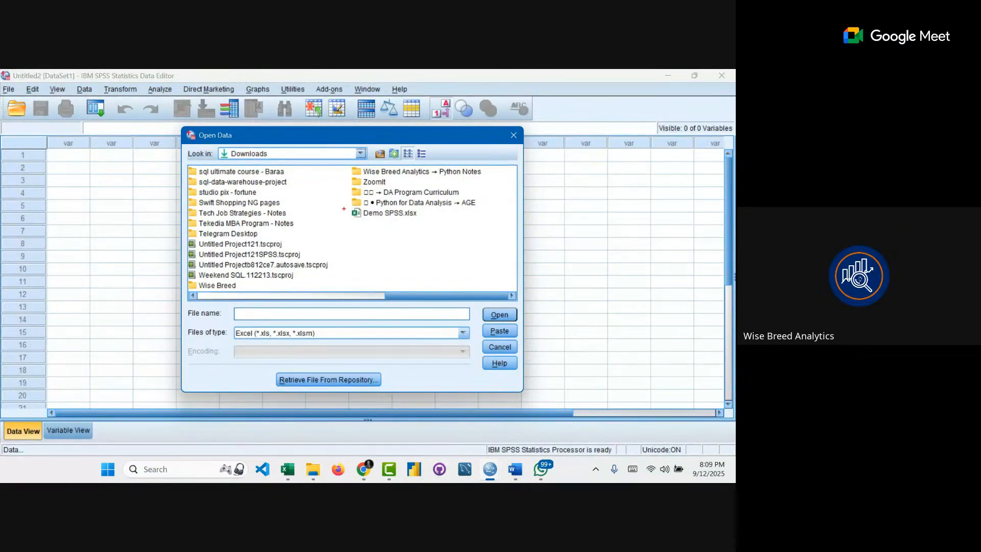
drag(344, 206, 431, 227)
key(Escape)
key(Escape)
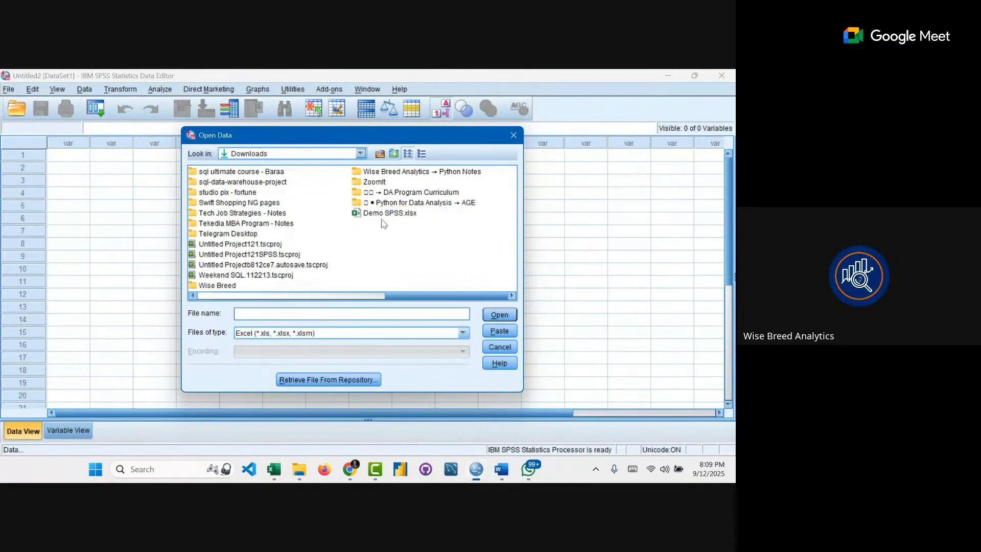
- Open Demo SPSS.xlsx from the Downloads folder as an Excel data source
click(10, 89)
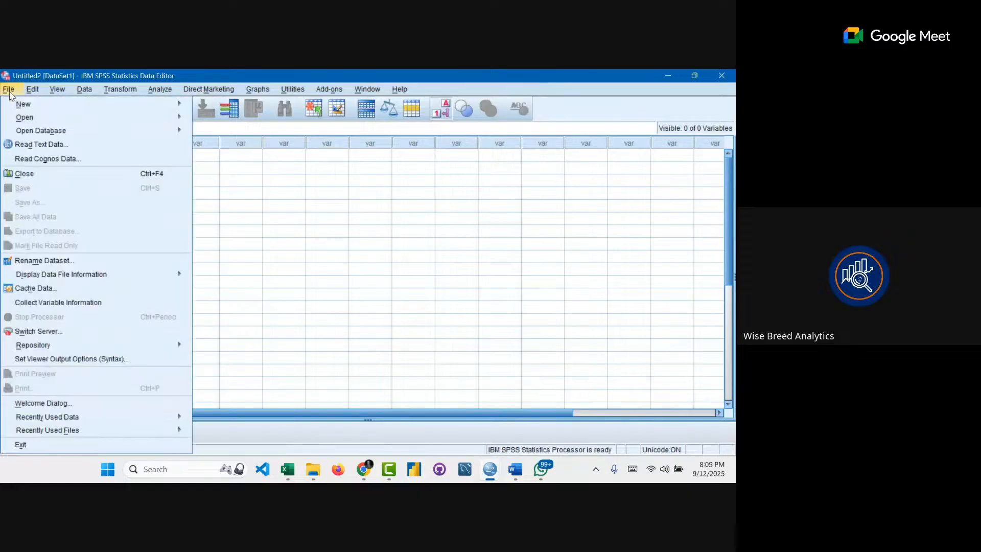
mouse_move(153, 118)
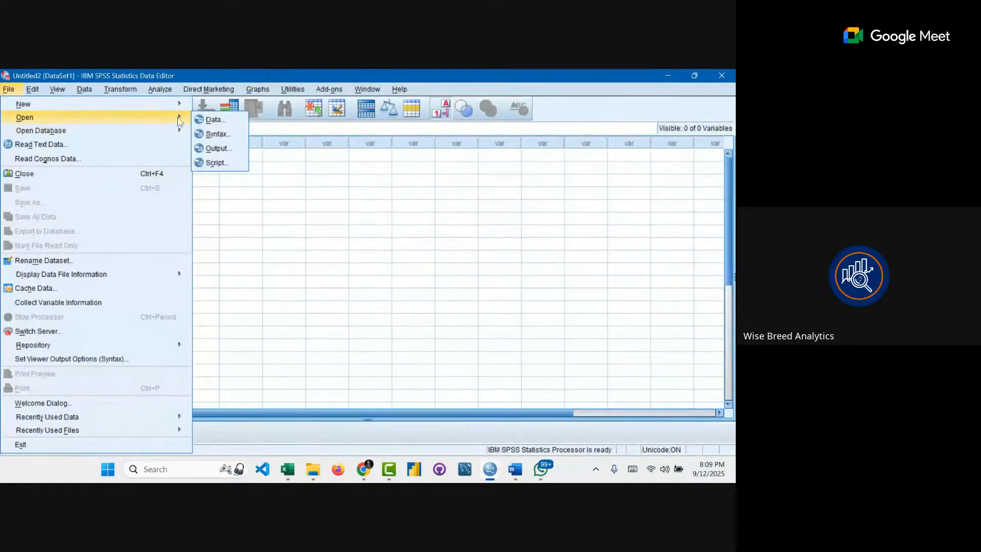
click(217, 119)
click(286, 307)
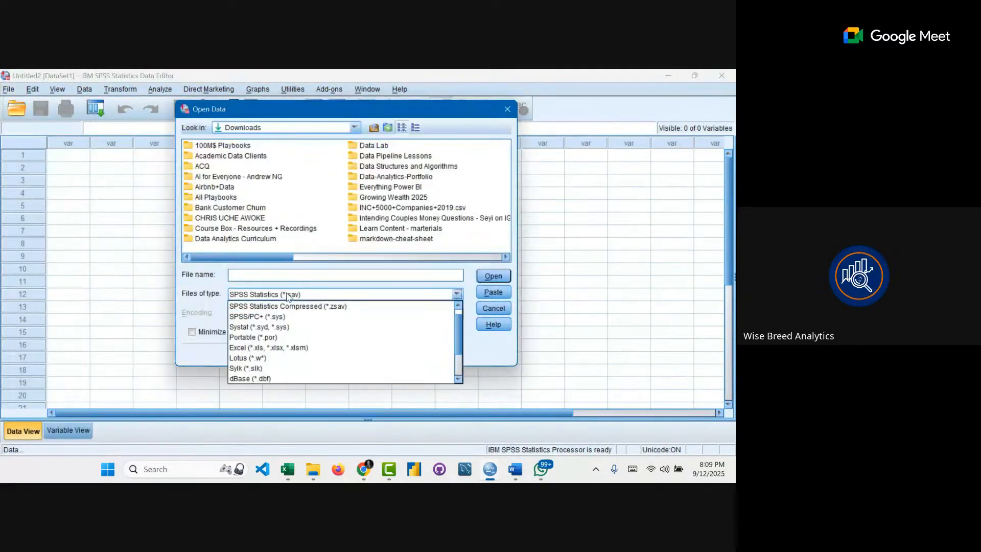
click(266, 335)
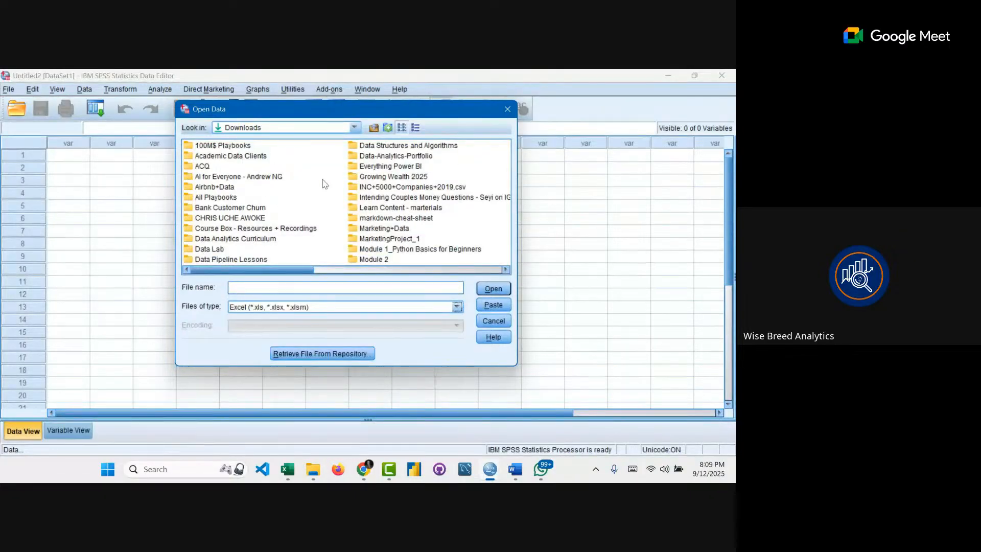
scroll(383, 190, down, 5)
click(385, 188)
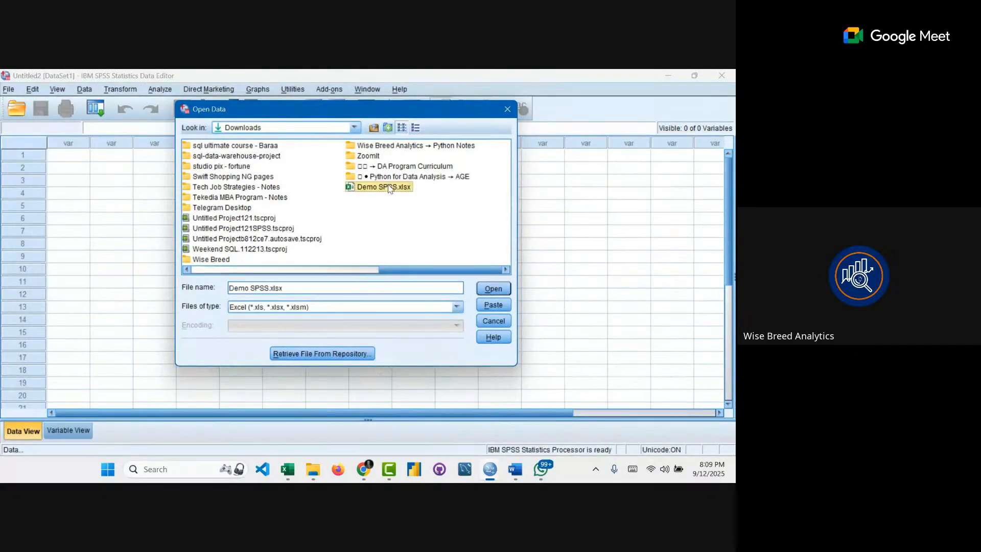
click(493, 289)
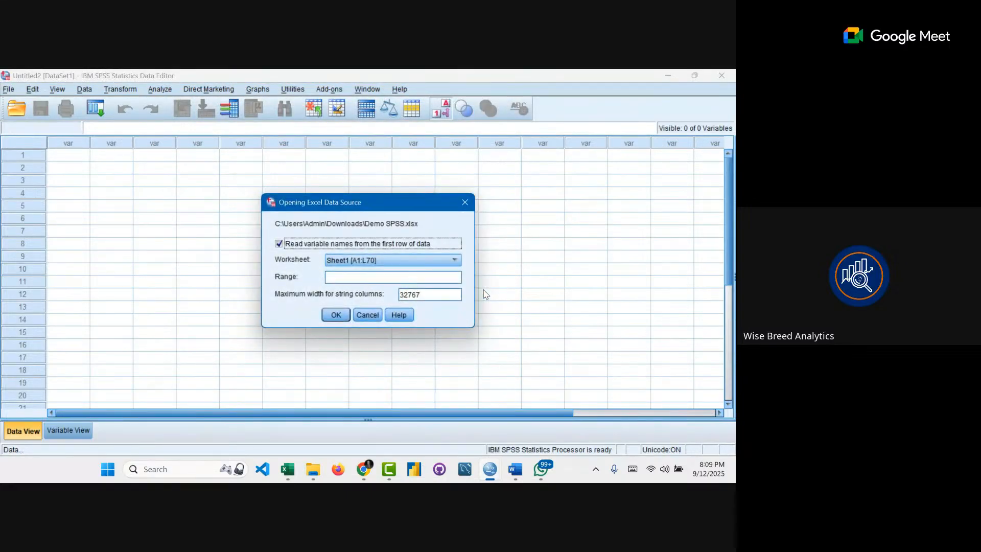
- Import Sheet1 [A1:L70] with variable names read from the first row of data
drag(391, 204, 366, 169)
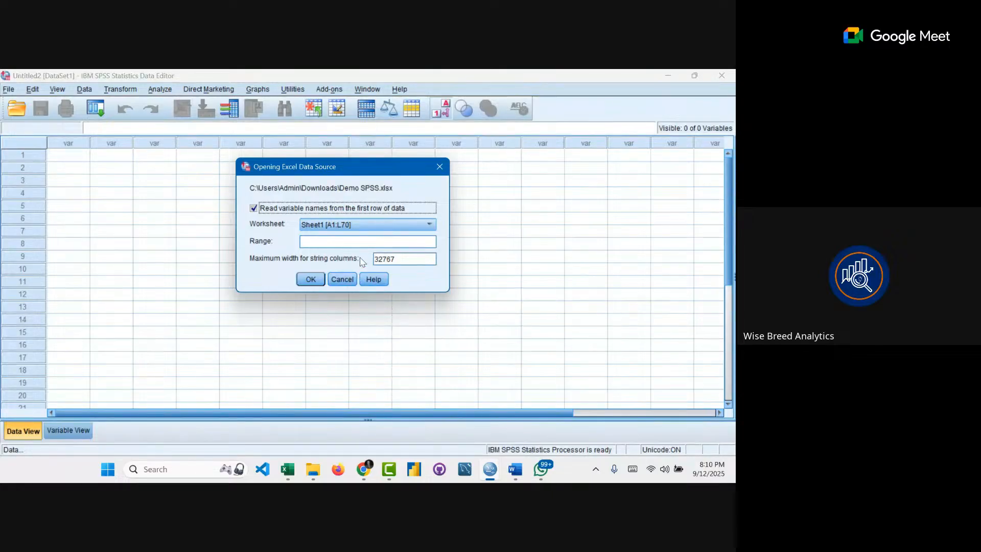
click(317, 228)
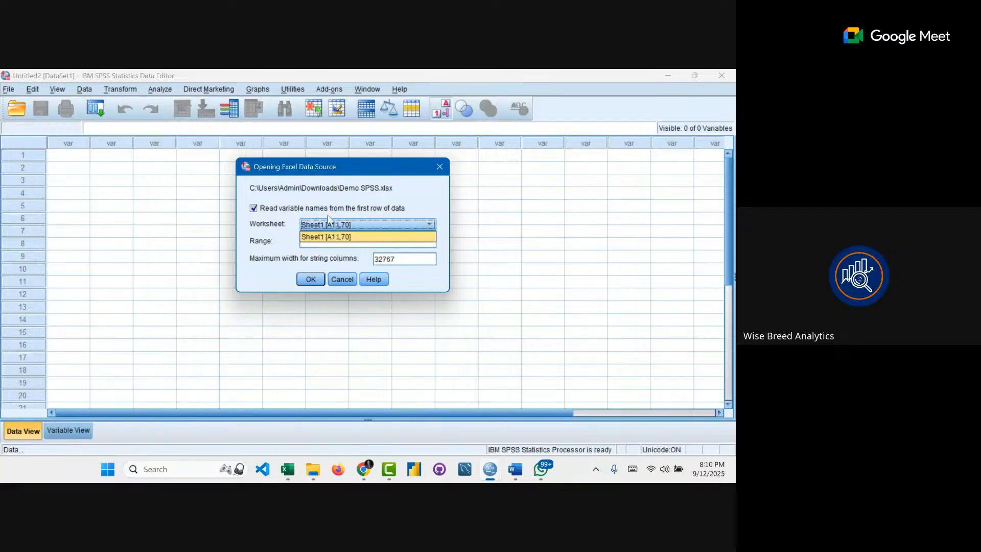
click(293, 243)
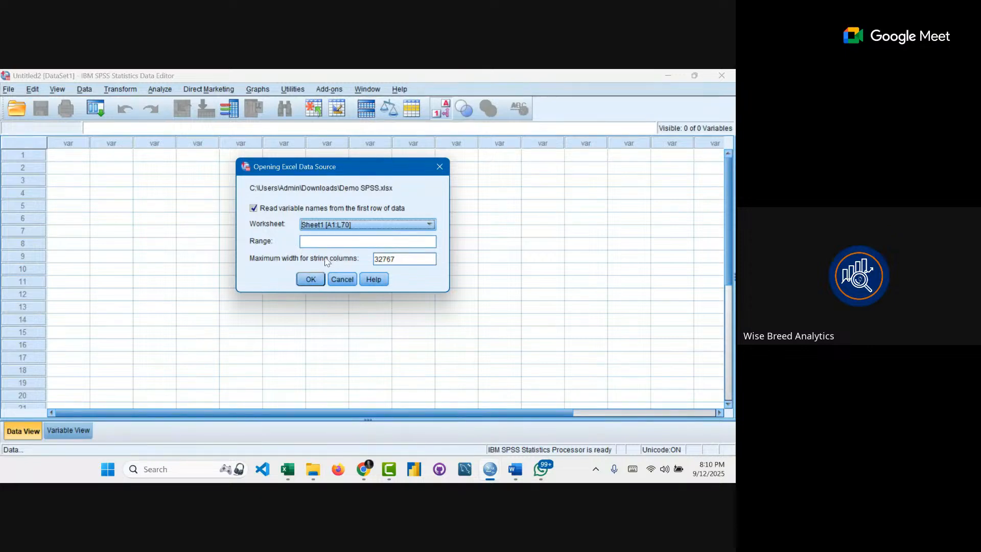
click(309, 280)
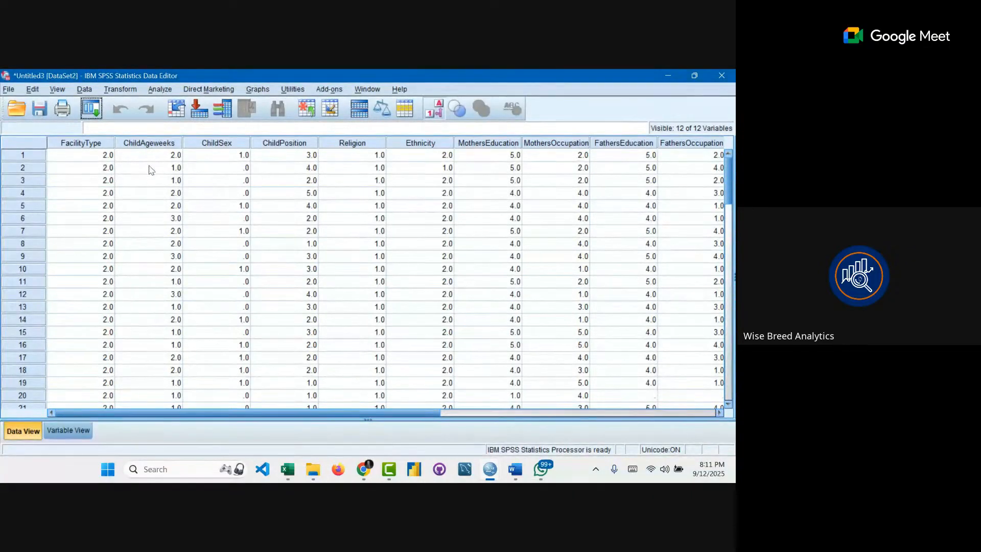
- Compare the imported dataset's coded records with its variable definitions, ending on the variable definitions
click(66, 428)
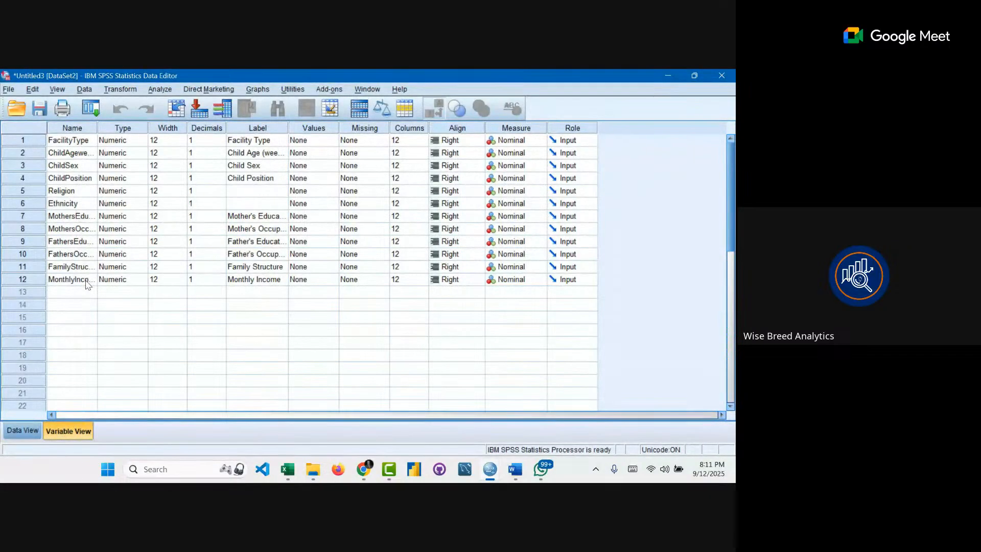
click(23, 431)
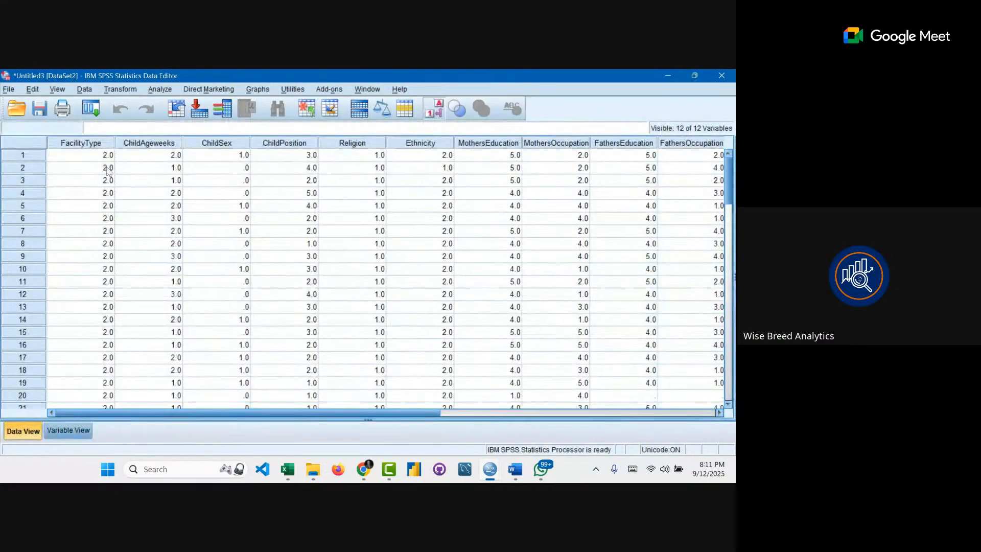
click(67, 430)
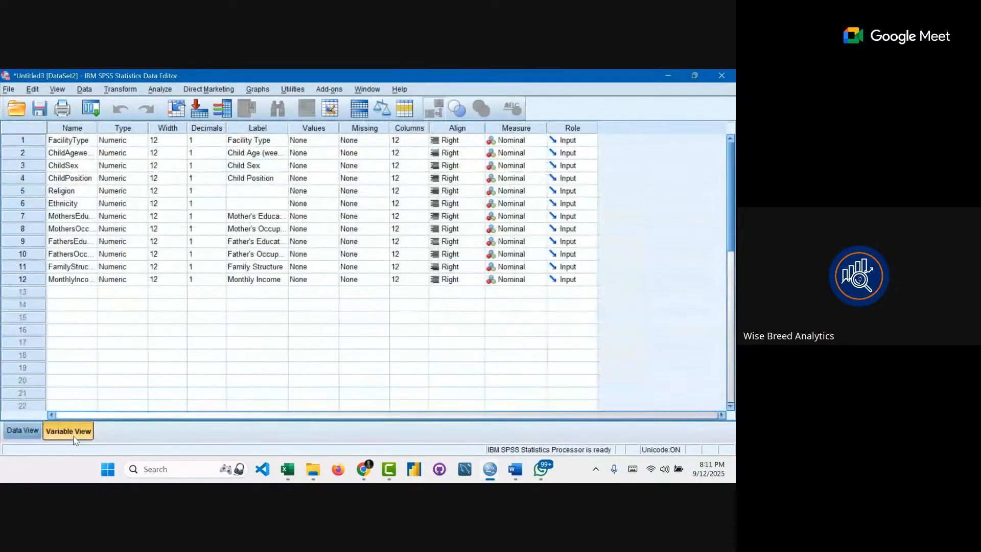
click(33, 431)
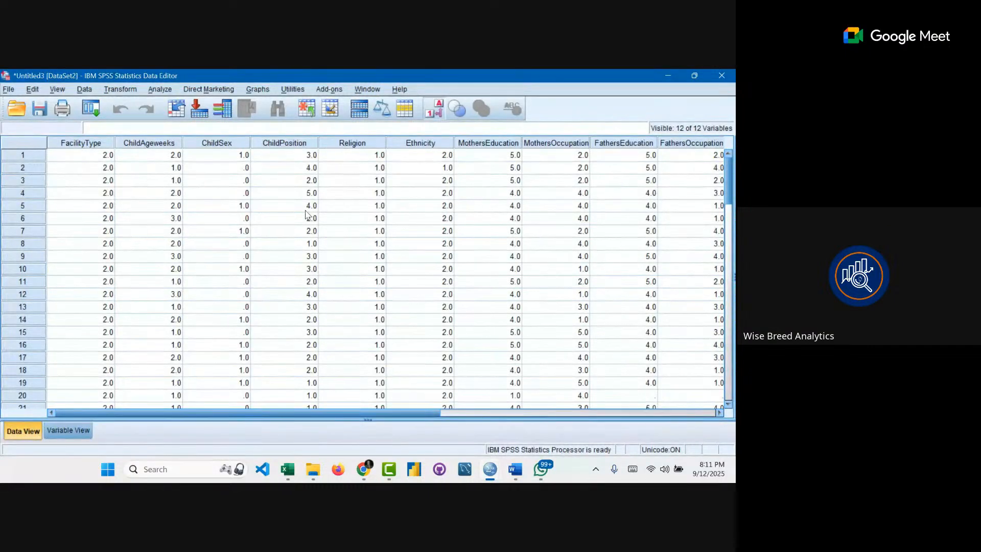
key(ctrl+t)
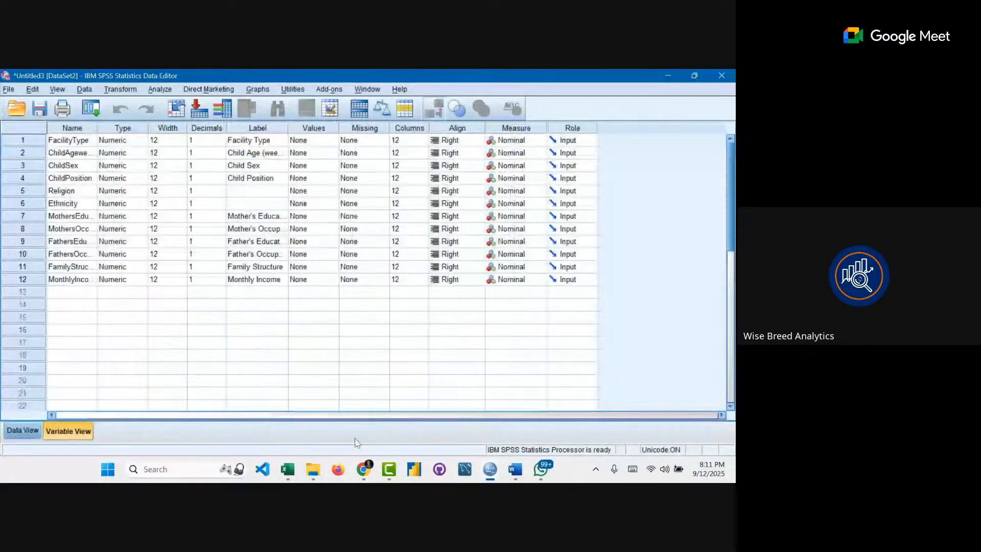
- Switch to the Google Meet page in the browser and bring up the open SPSS windows to return to
click(363, 470)
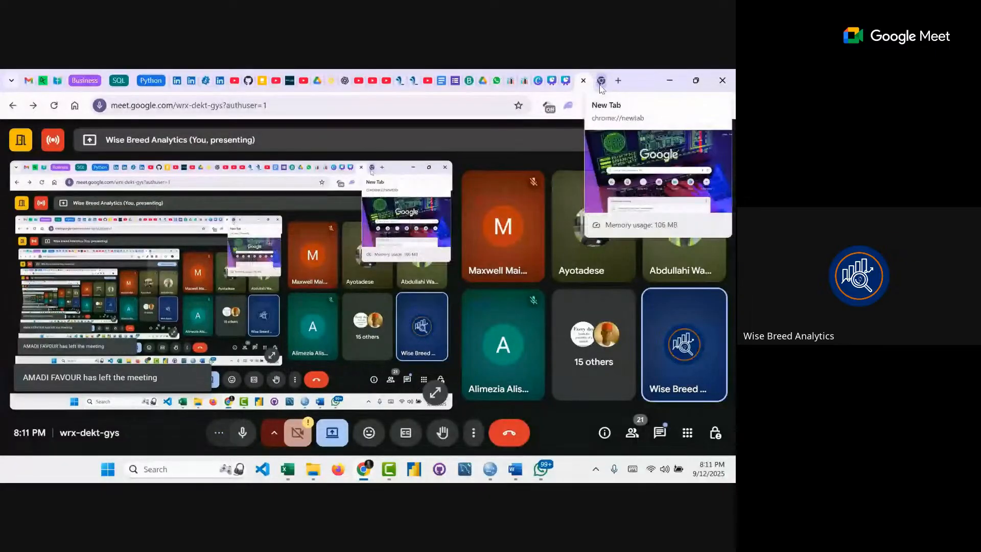
mouse_move(490, 469)
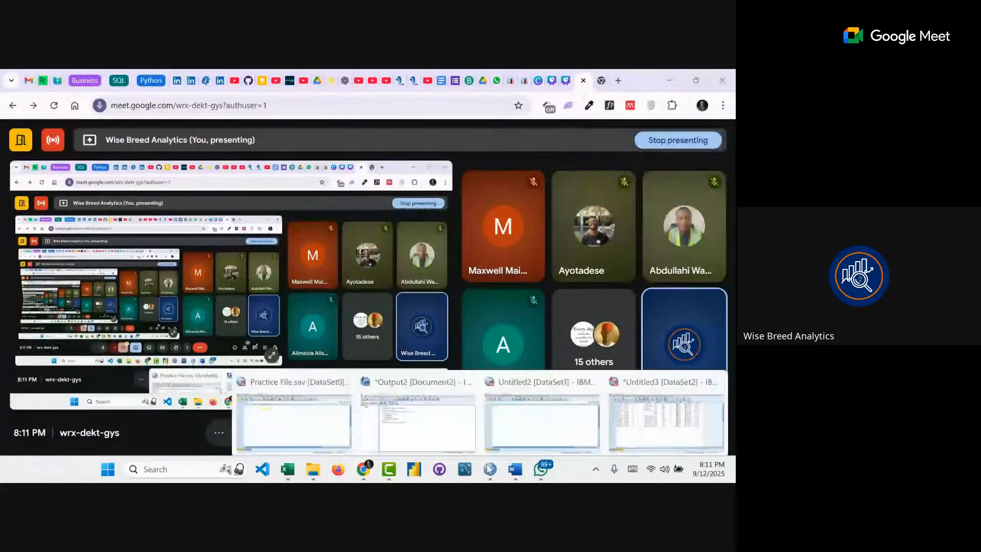
- Switch to the Untitled3 dataset in SPSS, compare its data and variable definitions, and widen the Name column to fit the full variable names
click(627, 417)
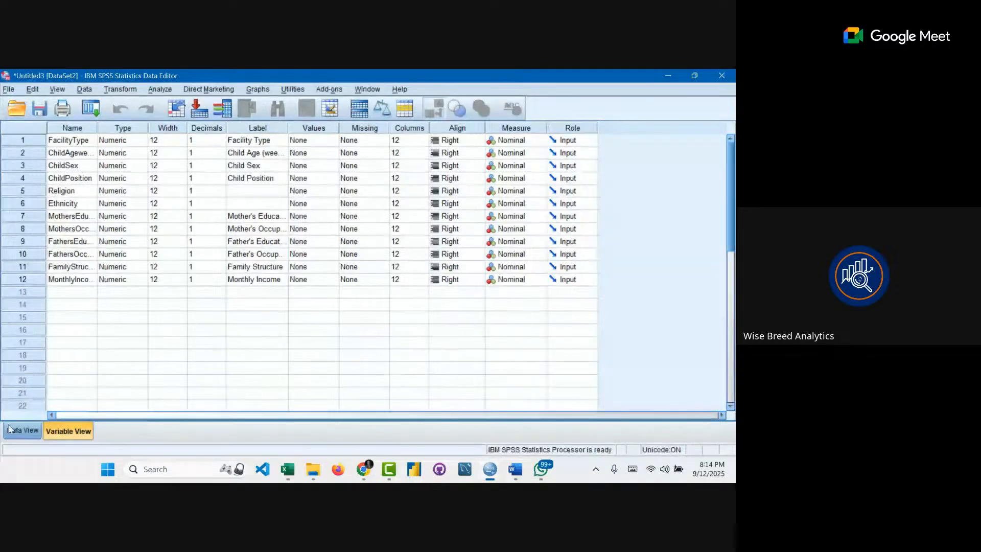
click(23, 433)
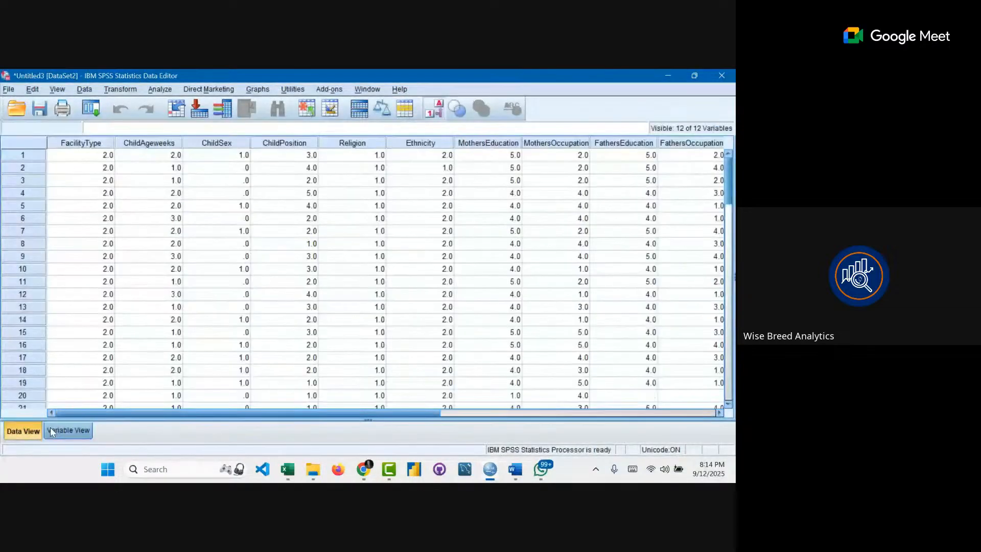
click(50, 429)
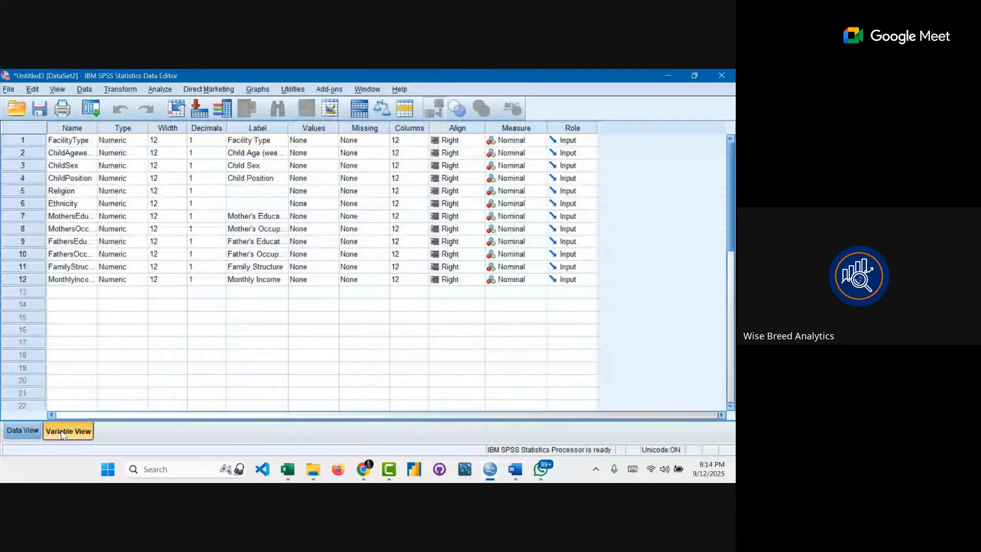
click(23, 431)
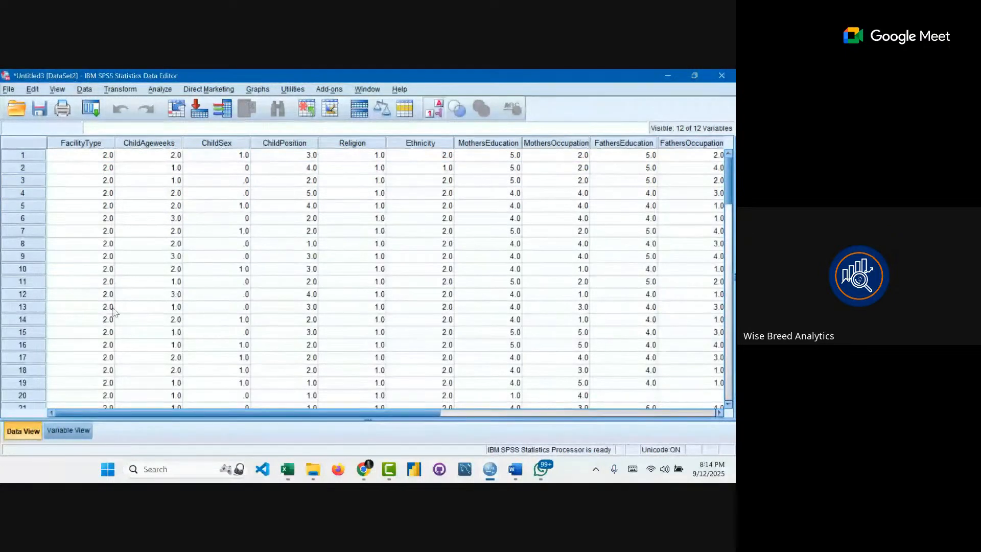
click(81, 429)
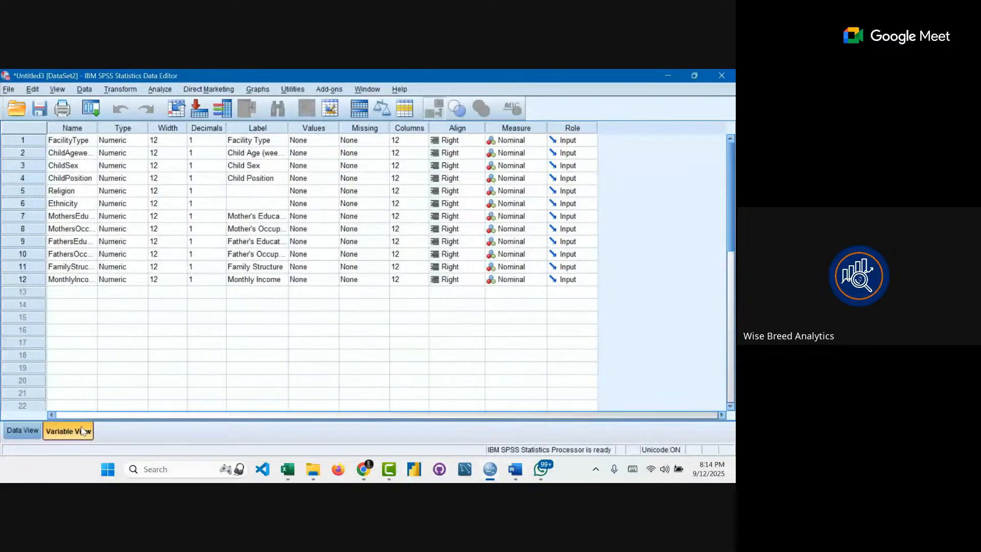
drag(97, 129, 129, 153)
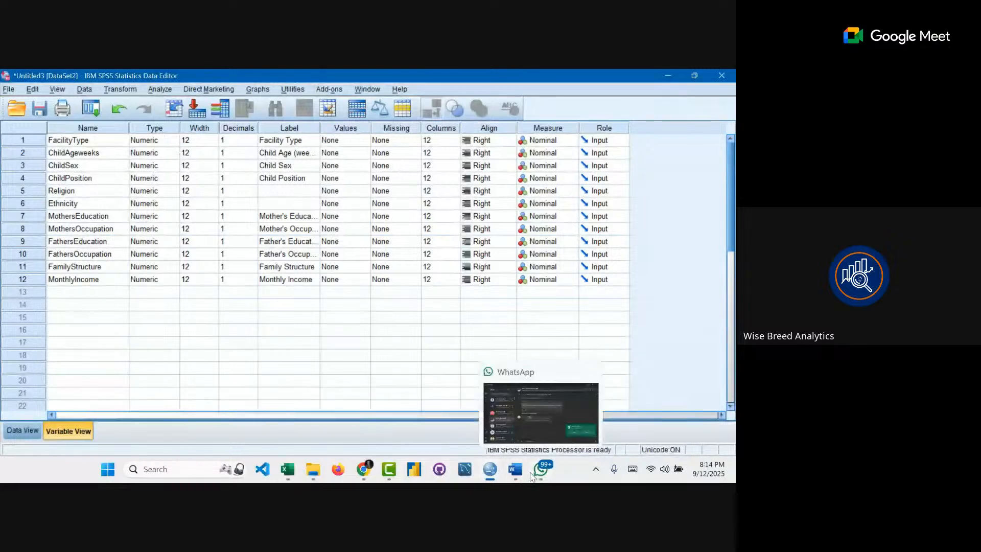
- Switch to the BFHI Questionnaire in Word and review the facility type and socio-demographic questions with their answer options
mouse_move(515, 469)
click(446, 415)
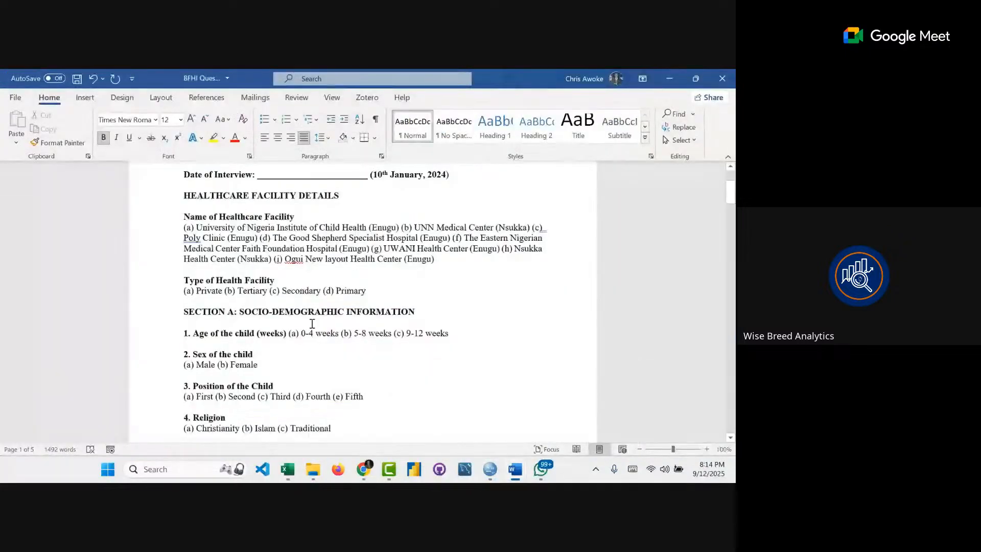
click(260, 280)
click(249, 356)
scroll(251, 366, down, 1)
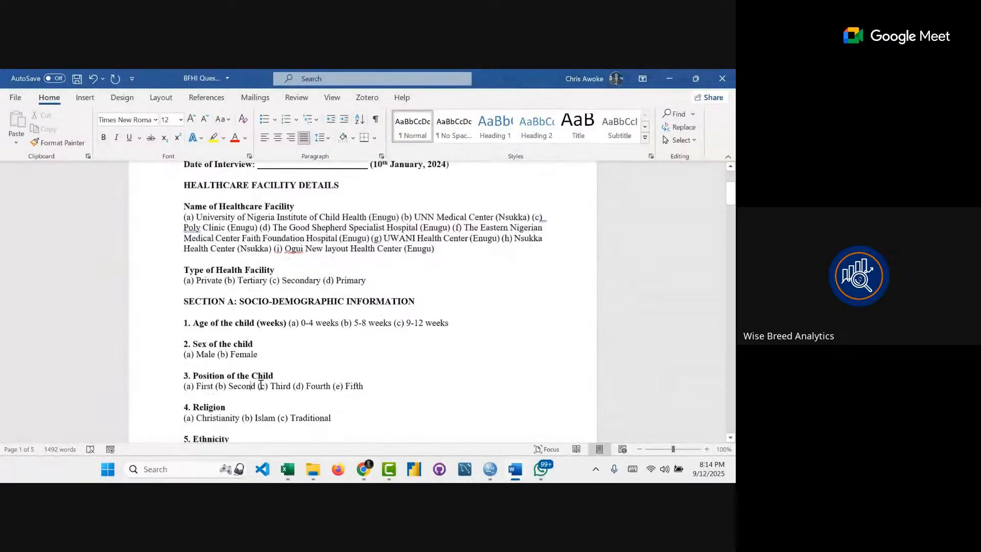
click(253, 367)
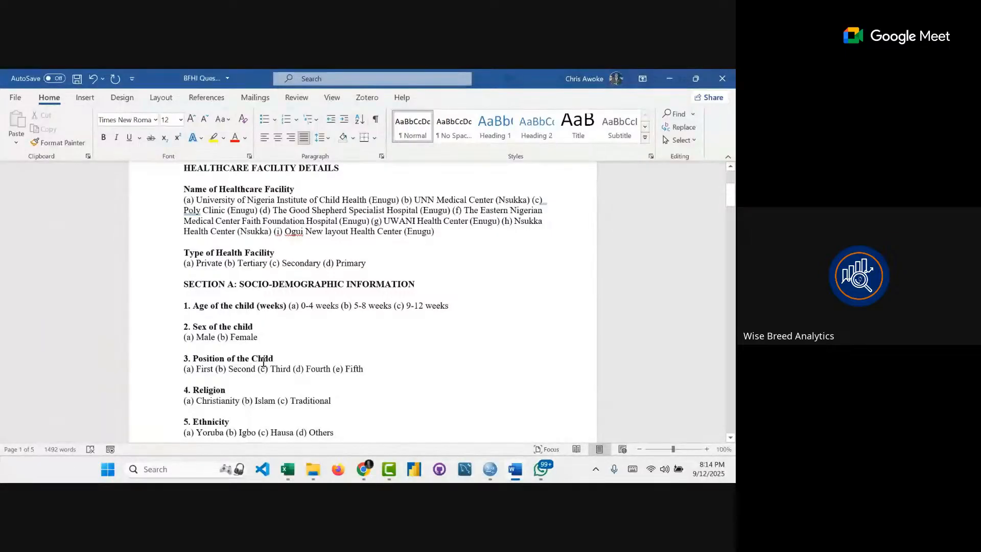
- Return to the Untitled3 dataset in SPSS and change the FacilityType variable's type to String
mouse_move(494, 479)
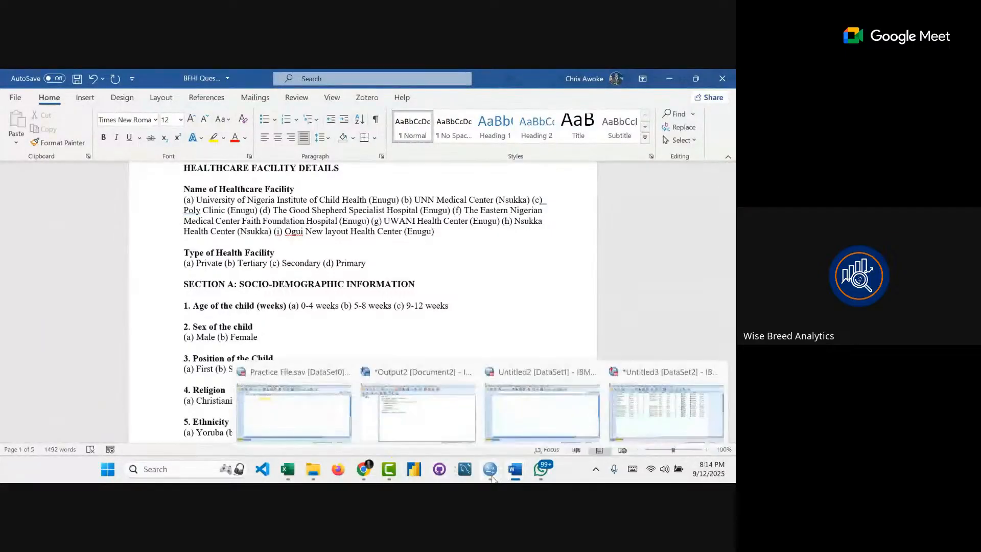
click(666, 412)
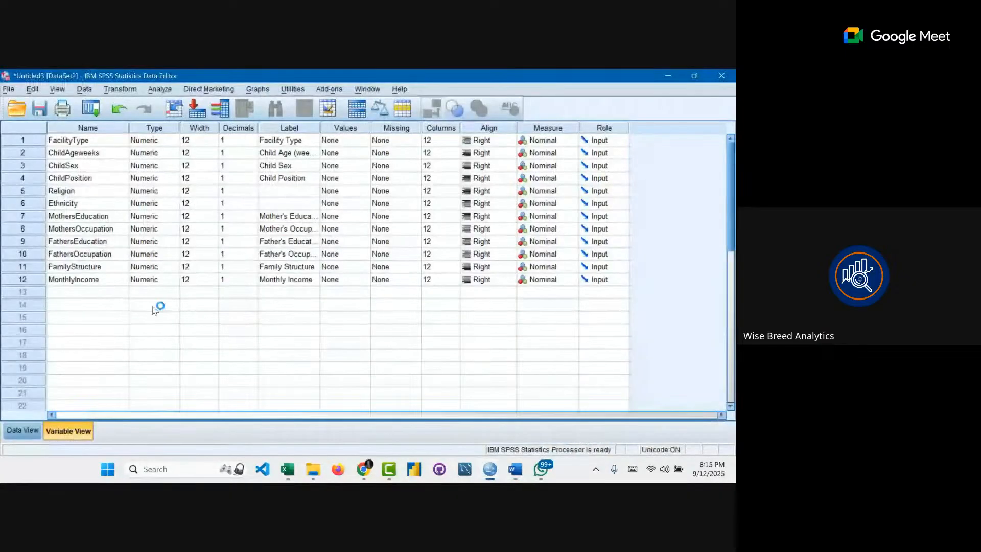
click(23, 431)
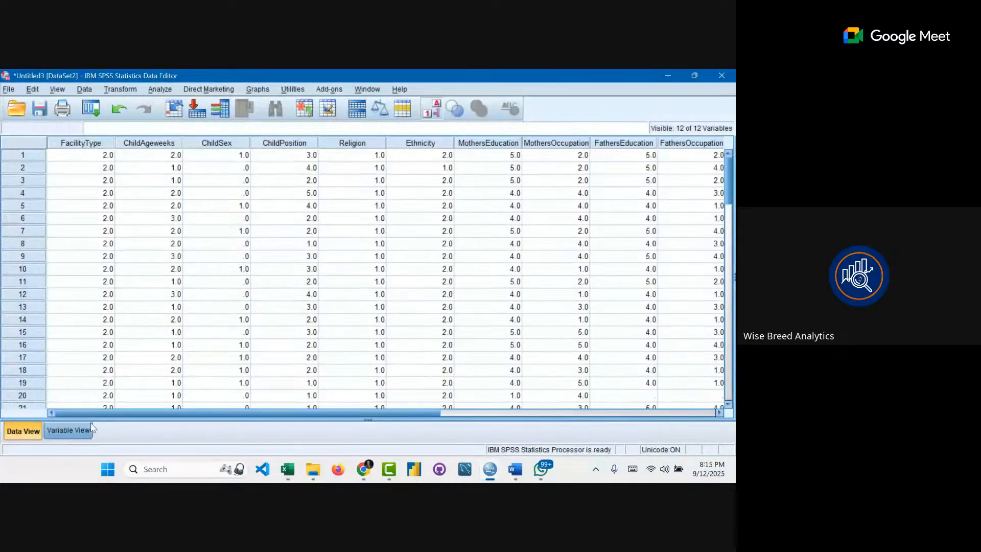
click(69, 430)
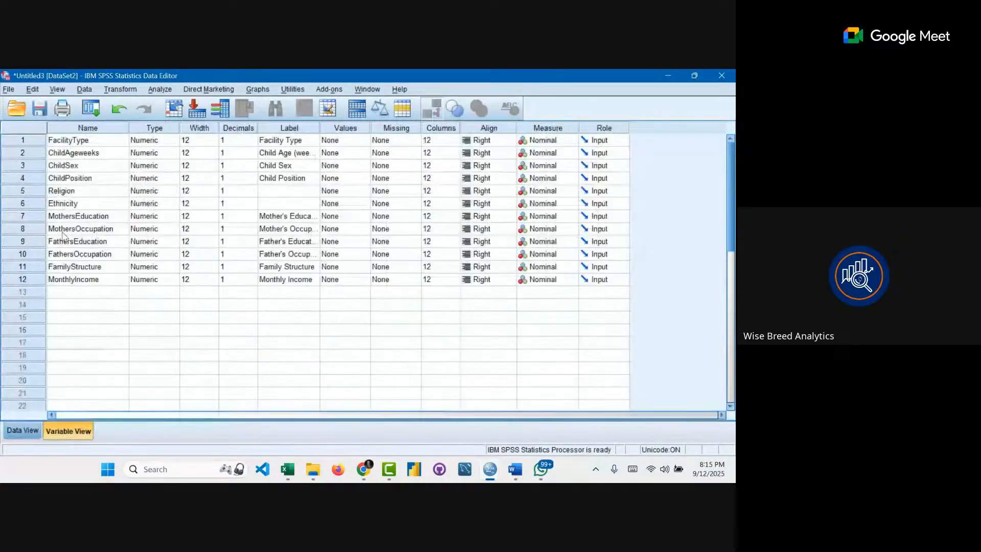
click(173, 142)
click(175, 140)
click(249, 285)
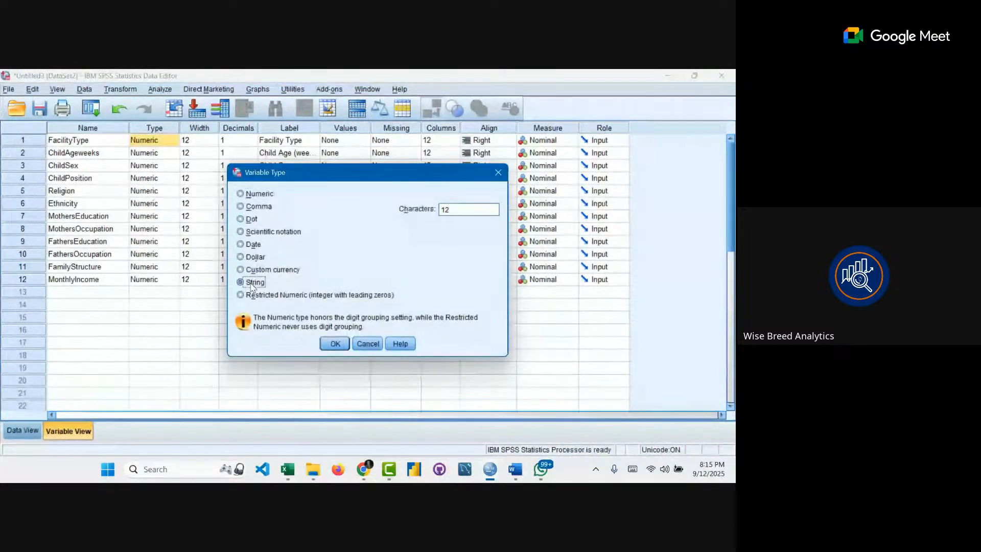
click(335, 343)
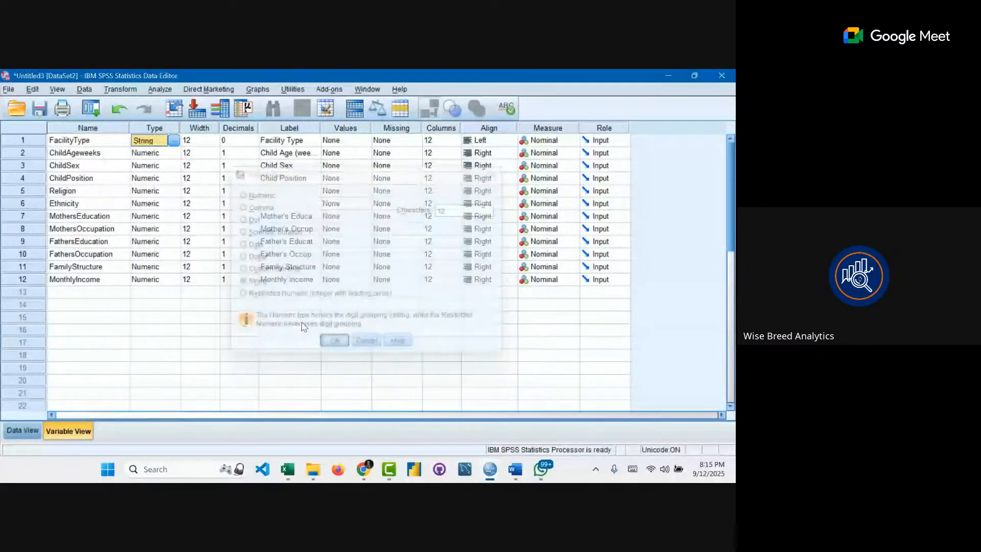
- Change the ChildAgeweeks variable's type to String
click(169, 152)
click(175, 153)
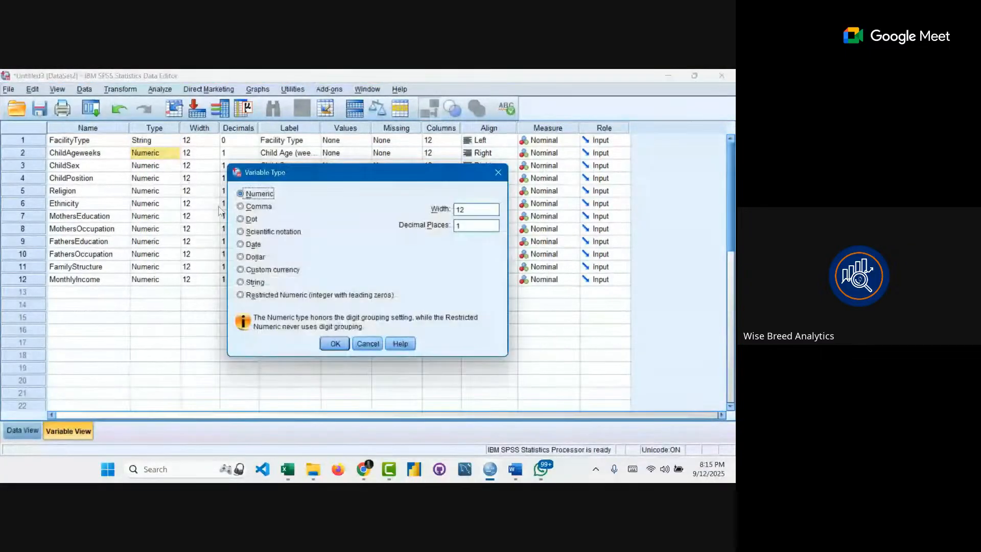
click(241, 282)
click(322, 340)
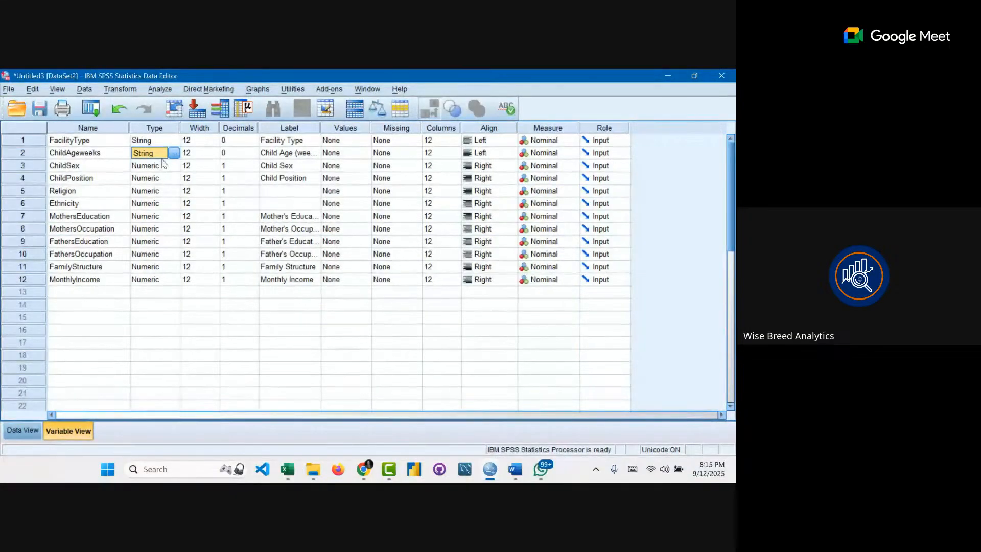
- Change the ChildSex variable's type to String
click(148, 128)
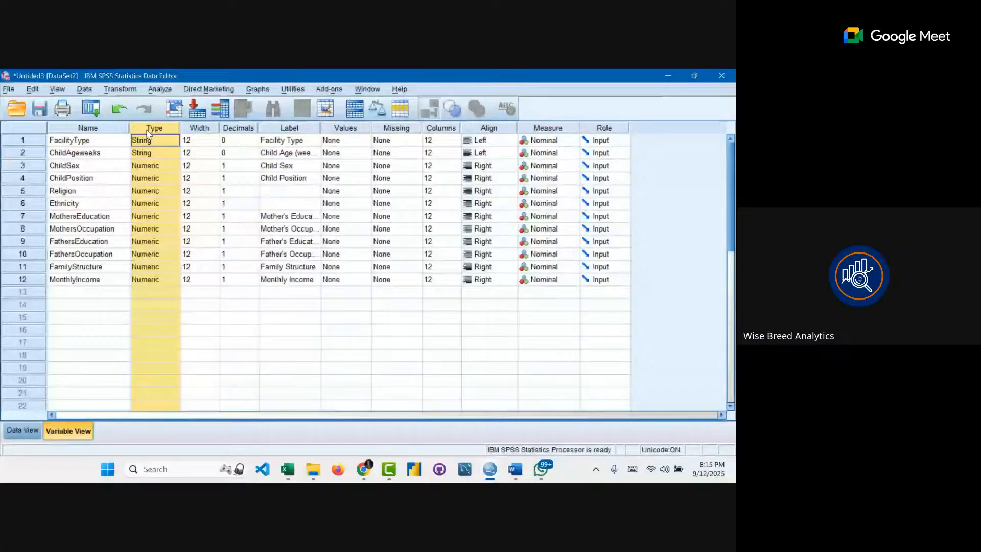
click(151, 157)
click(152, 165)
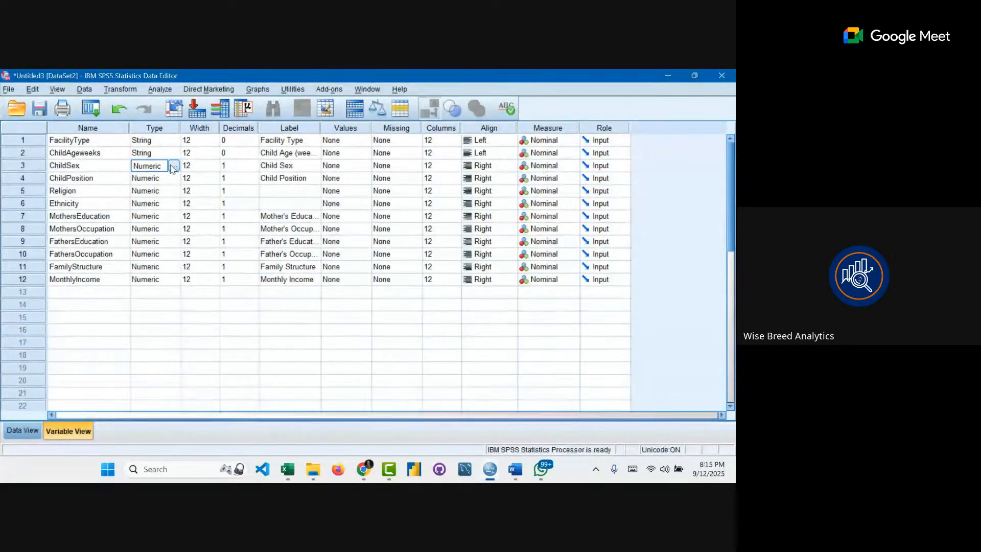
click(174, 166)
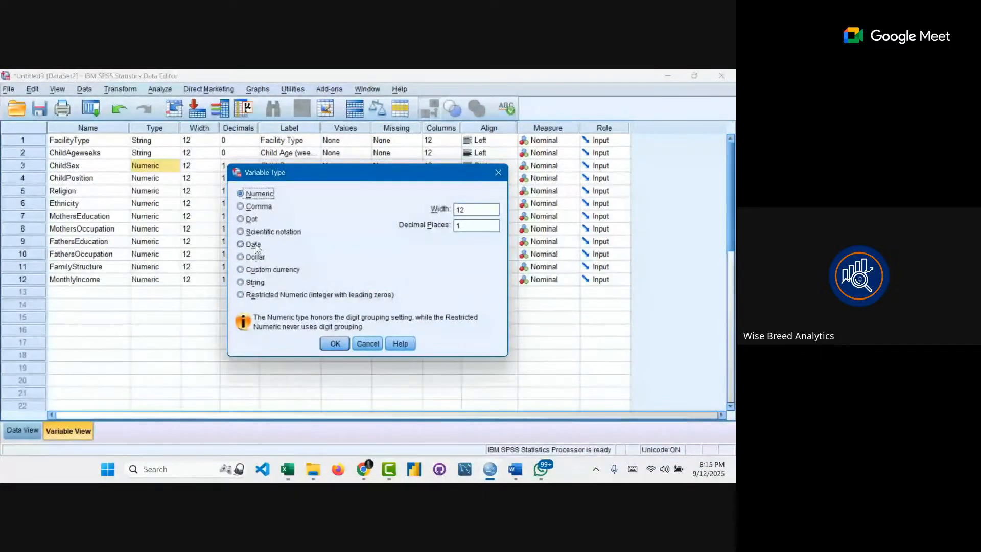
click(254, 282)
click(335, 345)
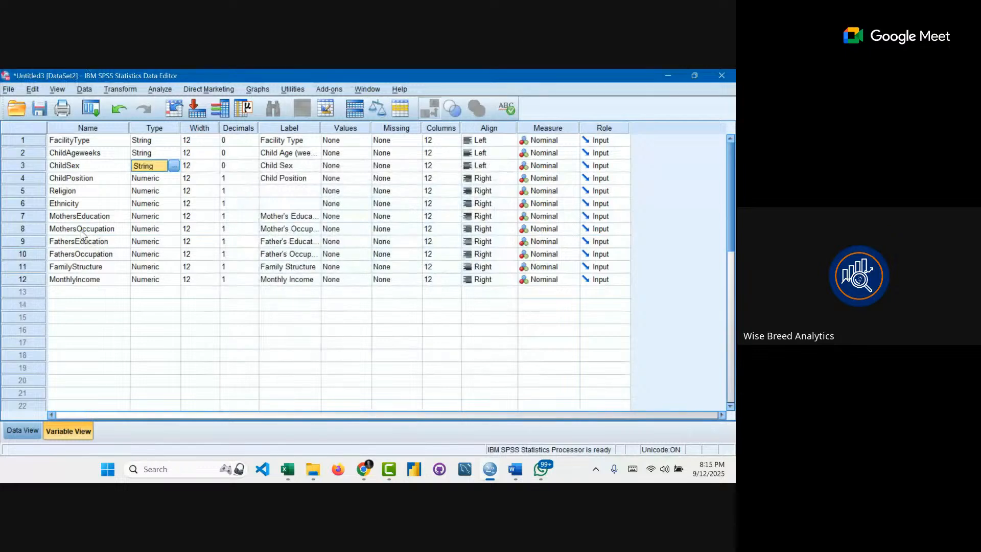
- Look through the whole variable list to see which variables the dataset contains
scroll(70, 275, down, 4)
scroll(70, 274, down, 6)
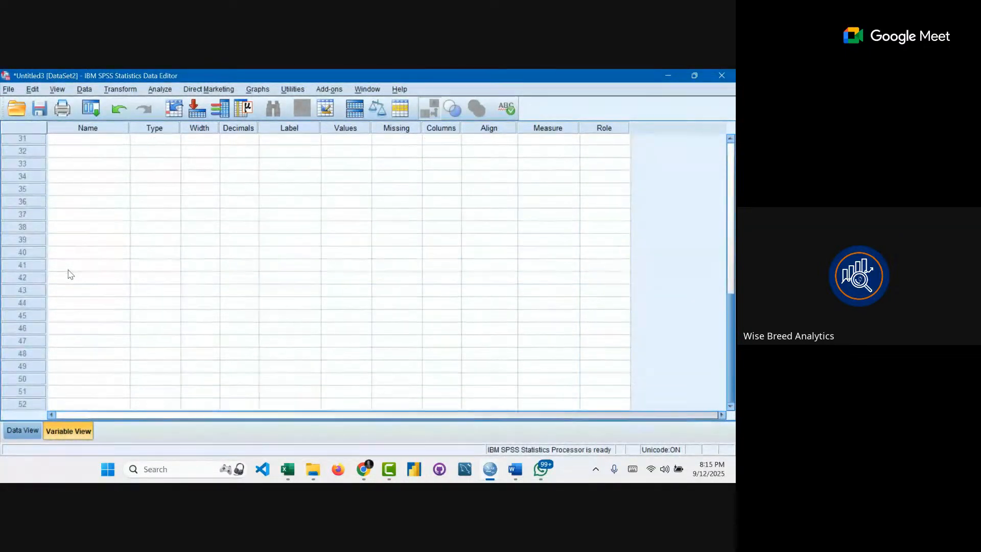
scroll(72, 275, up, 10)
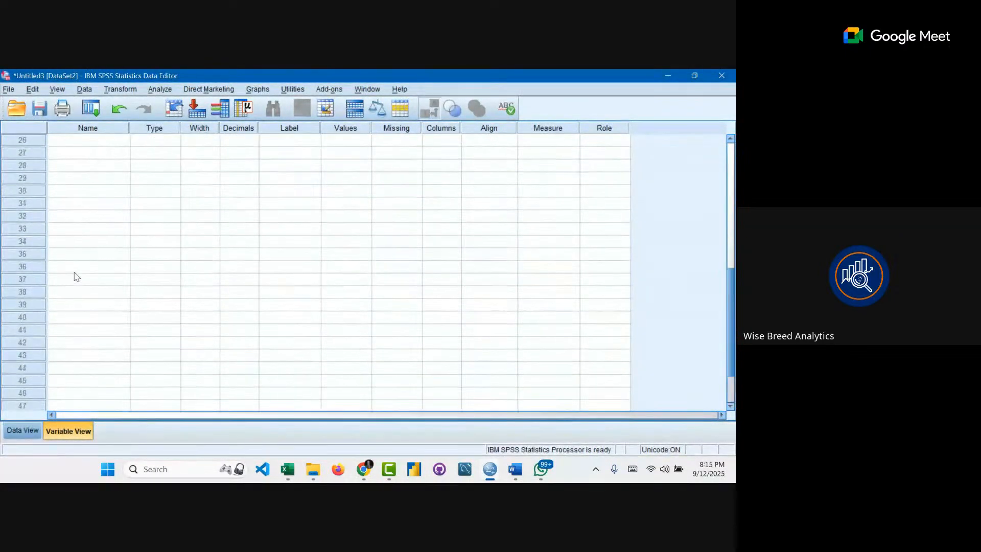
scroll(74, 286, up, 1)
scroll(79, 358, down, 2)
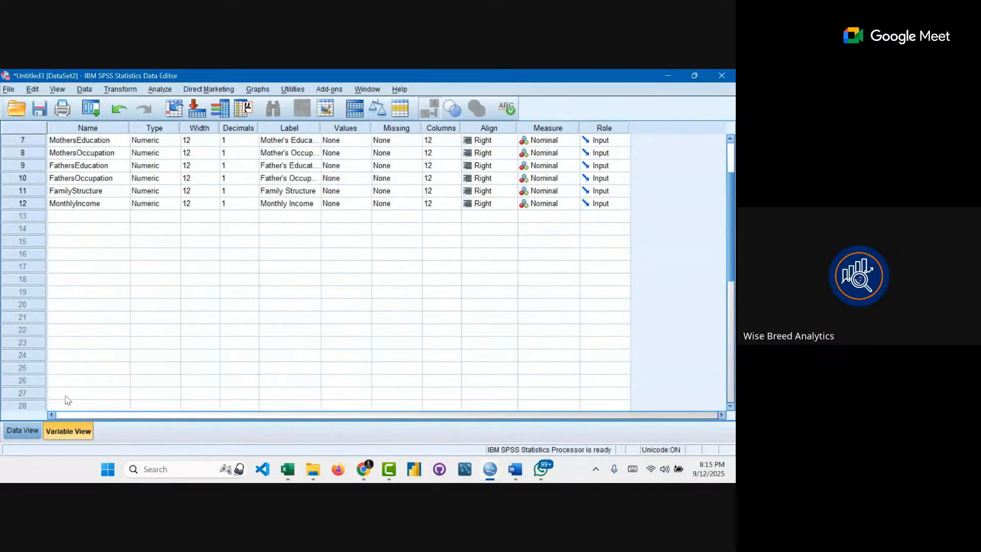
scroll(71, 399, down, 2)
scroll(207, 310, up, 1)
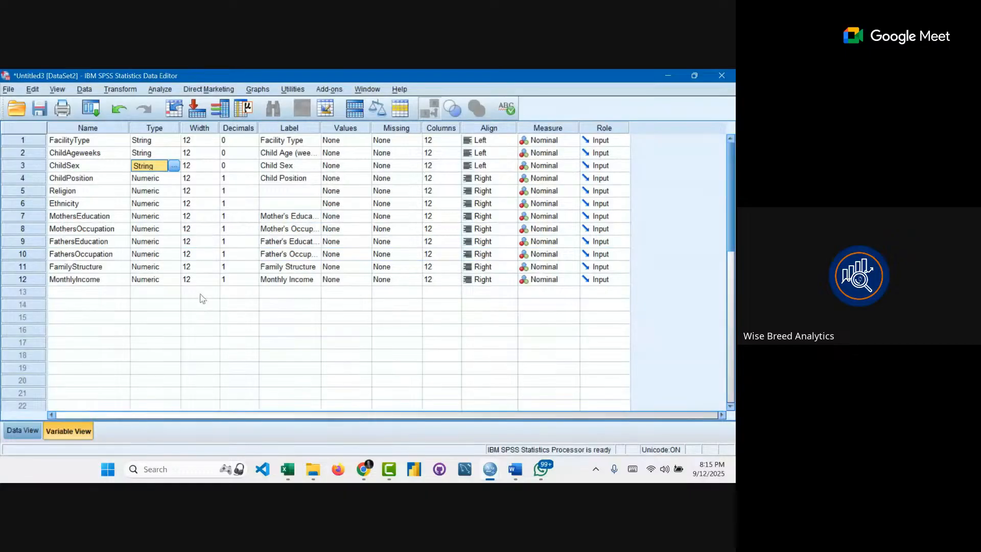
scroll(180, 257, down, 7)
scroll(171, 265, up, 7)
- Set the decimals of the ChildPosition, Religion and Ethnicity variables to 0
click(249, 180)
click(253, 182)
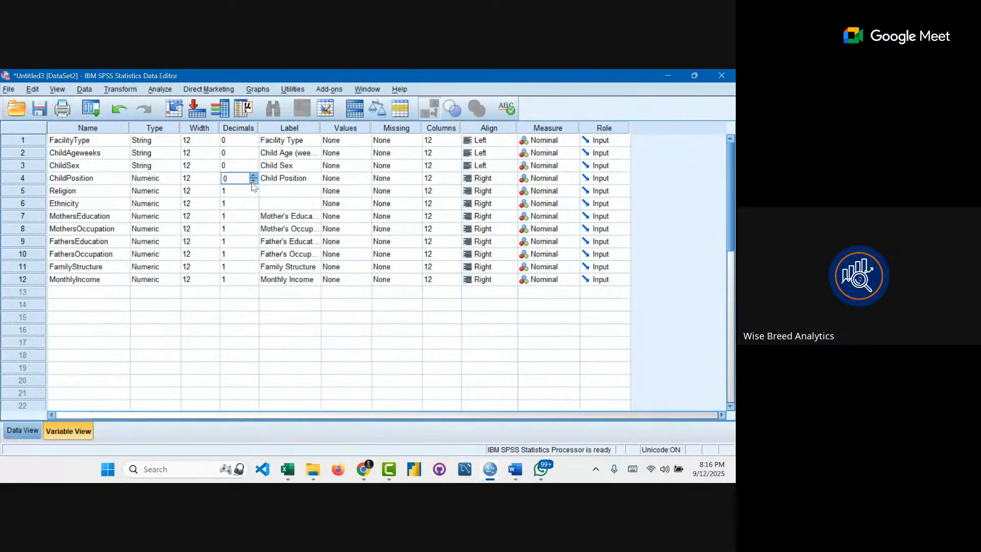
click(252, 191)
click(253, 188)
click(254, 193)
click(254, 205)
- Inspect the labels of ChildSex, ChildPosition, Religion and Ethnicity, and check how the variables' values appear in the data
click(282, 166)
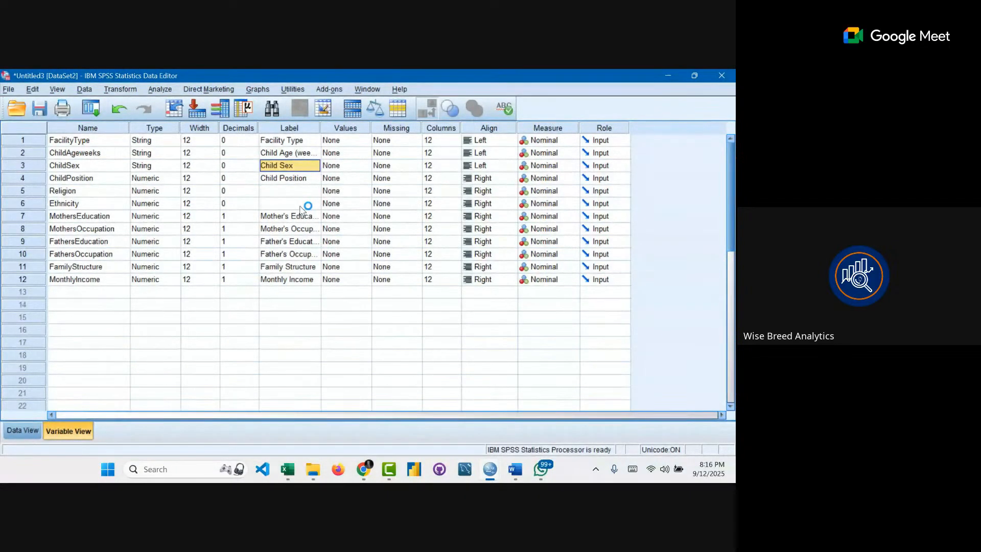
click(295, 178)
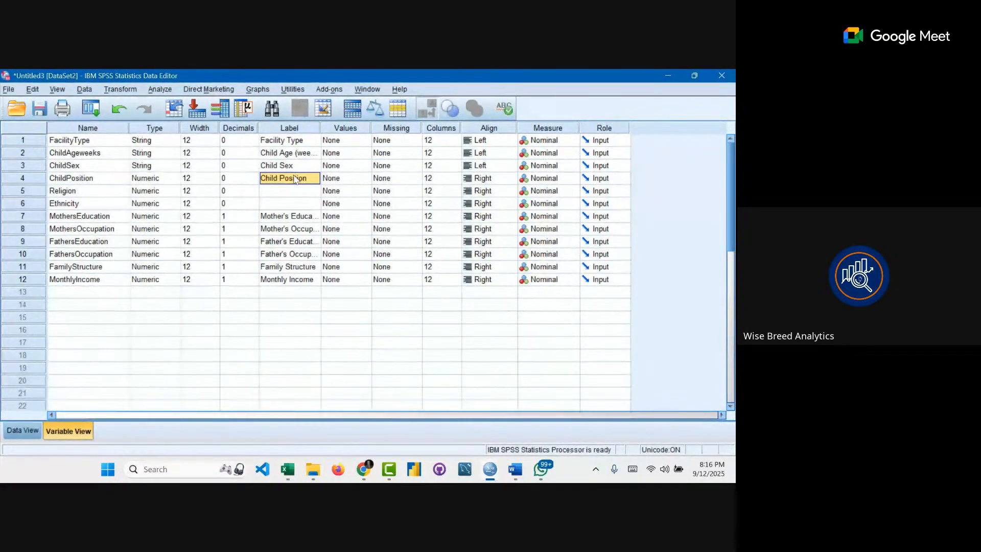
click(299, 194)
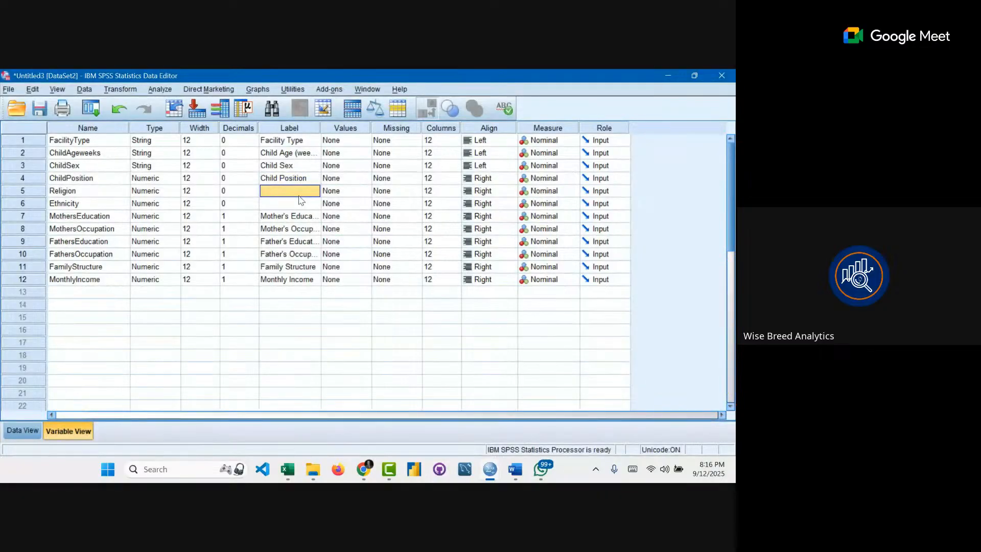
click(297, 204)
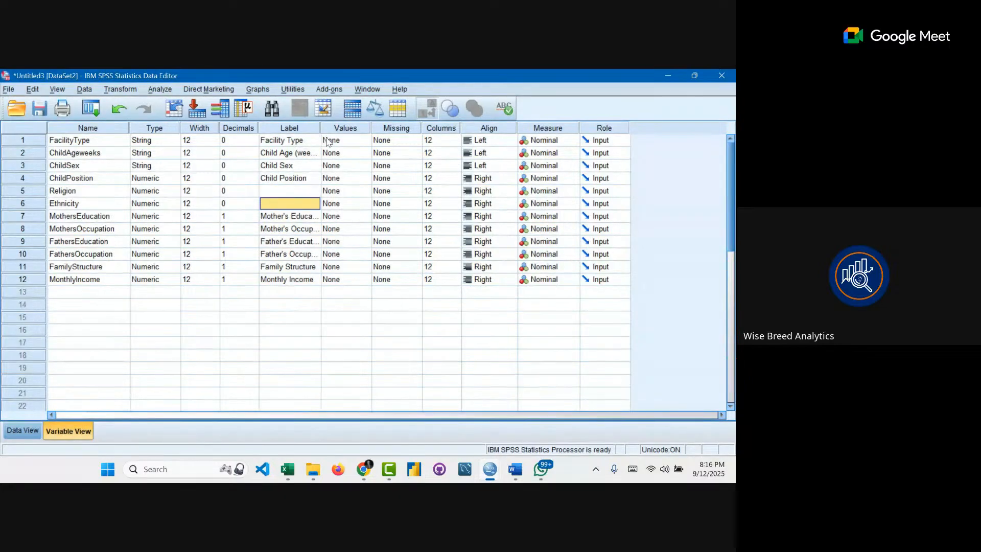
click(13, 431)
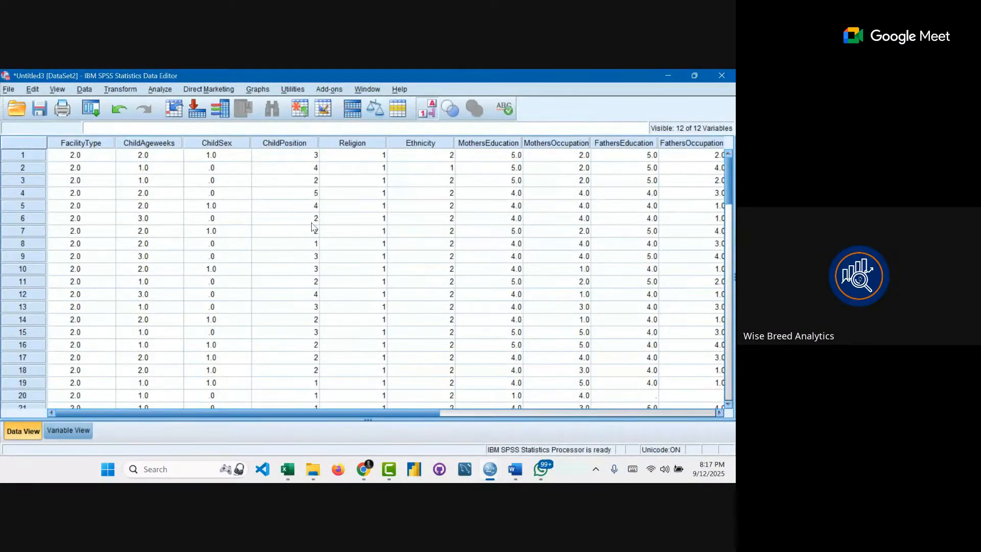
click(67, 431)
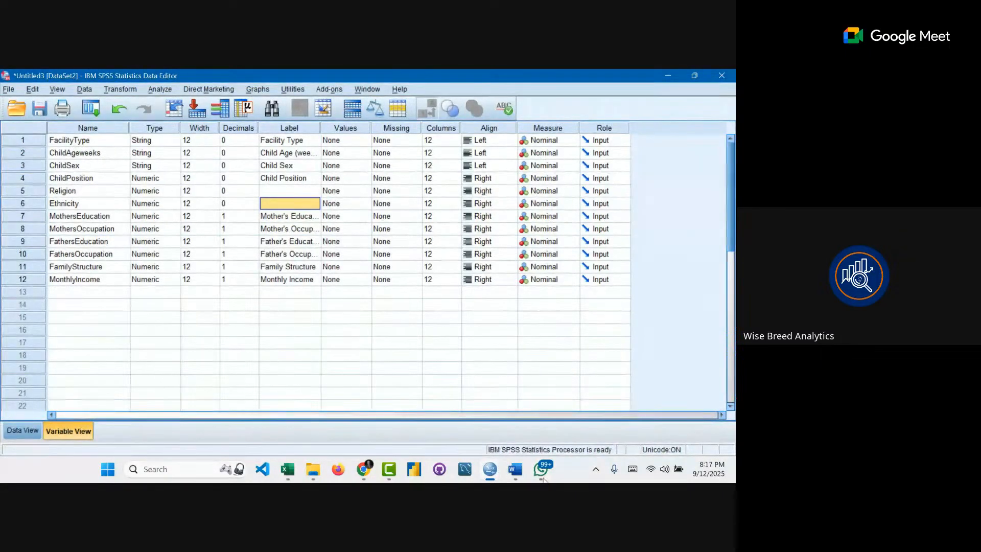
- Switch to the BFHI Questionnaire in Word and select the facility option "University of Nigeria Institute of Child Health"
mouse_move(526, 475)
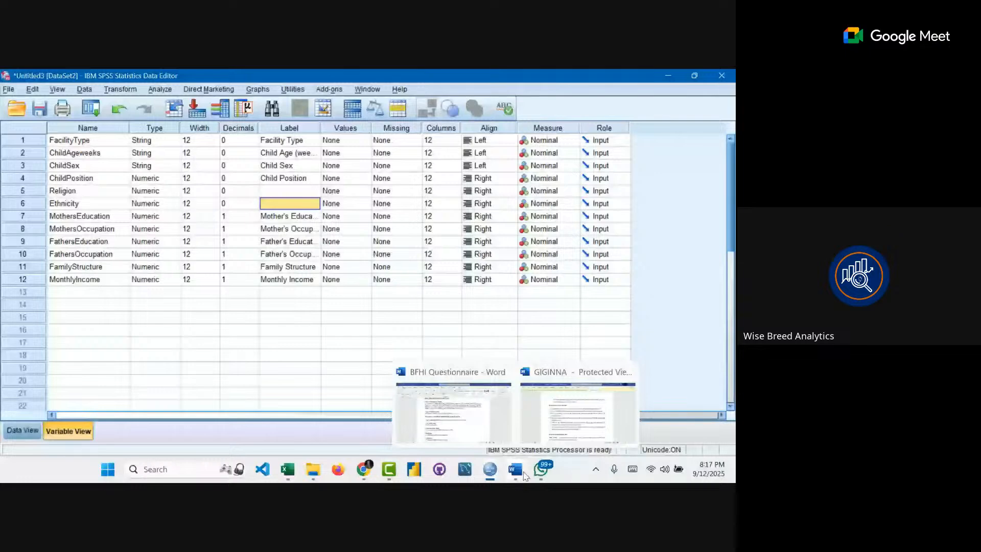
click(454, 409)
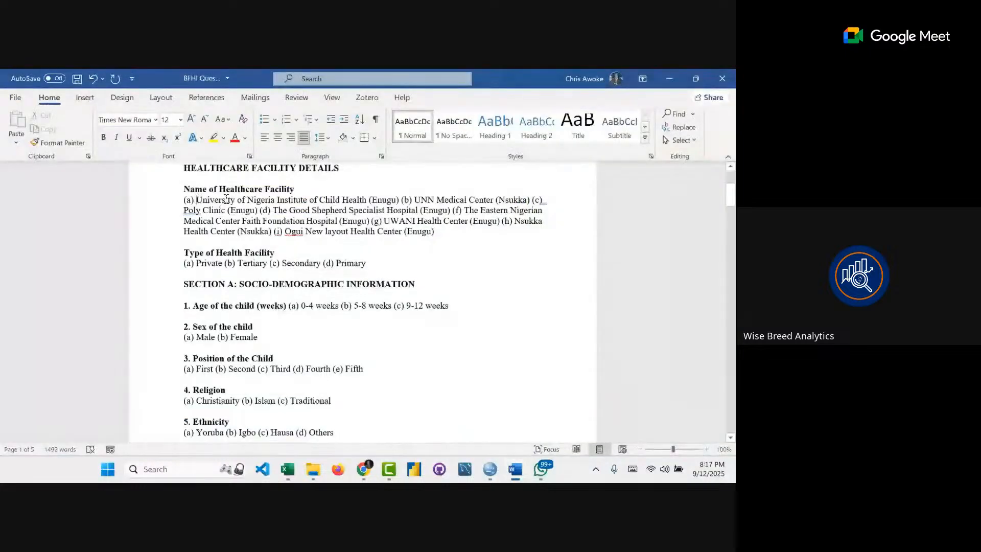
drag(227, 199, 367, 200)
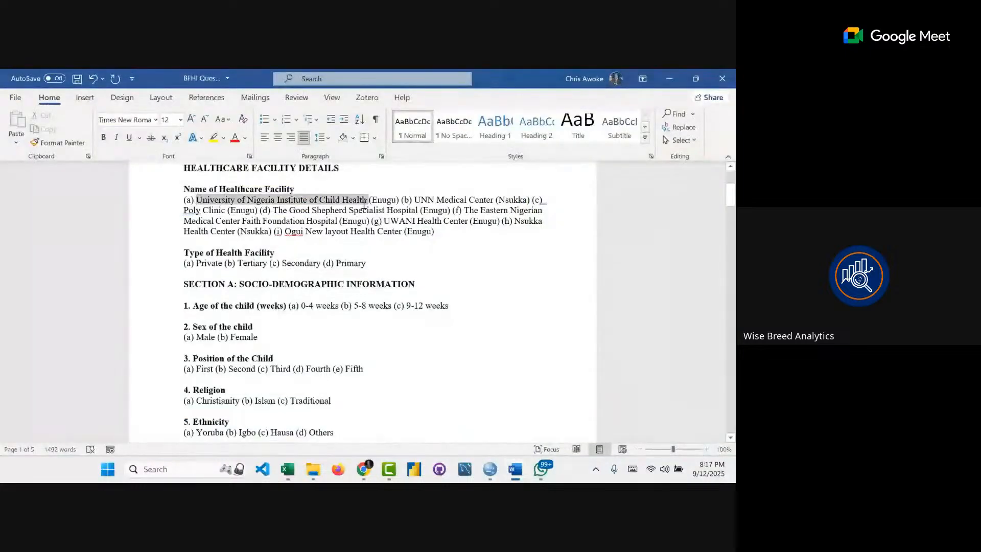
- Copy the facility name "University of Nigeria Institute of Child Health" from the questionnaire and switch back to the SPSS Data Editor
click(280, 205)
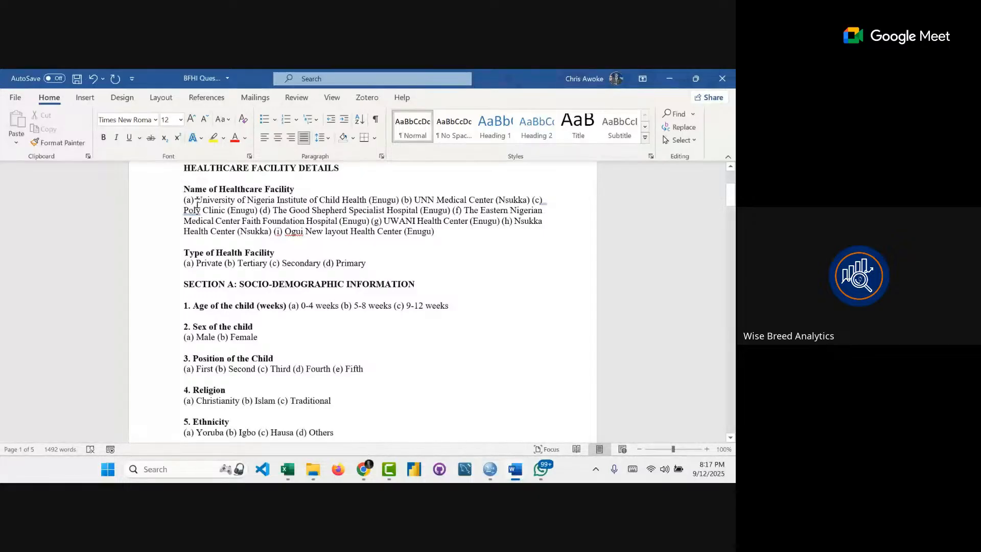
drag(197, 203, 367, 196)
key(ctrl+c)
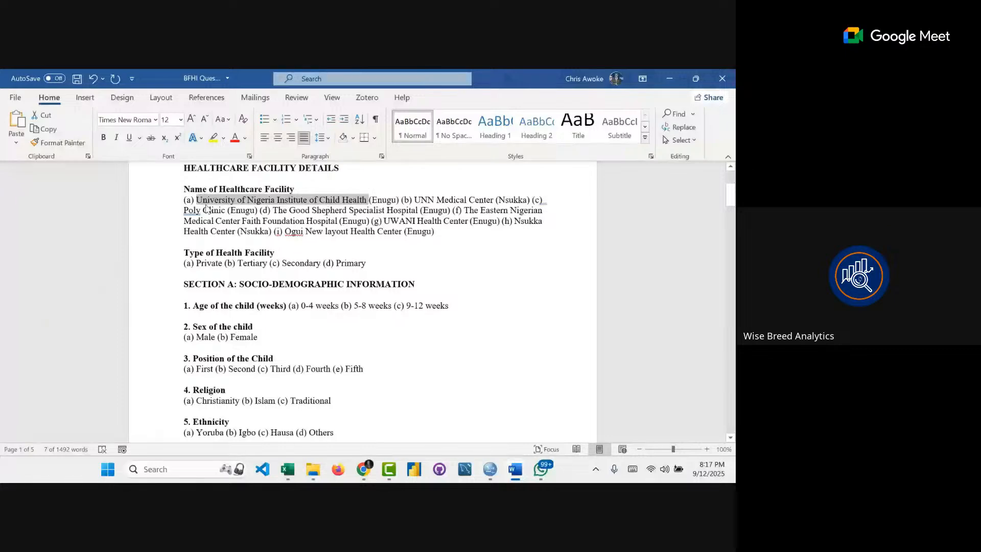
key(alt+Tab)
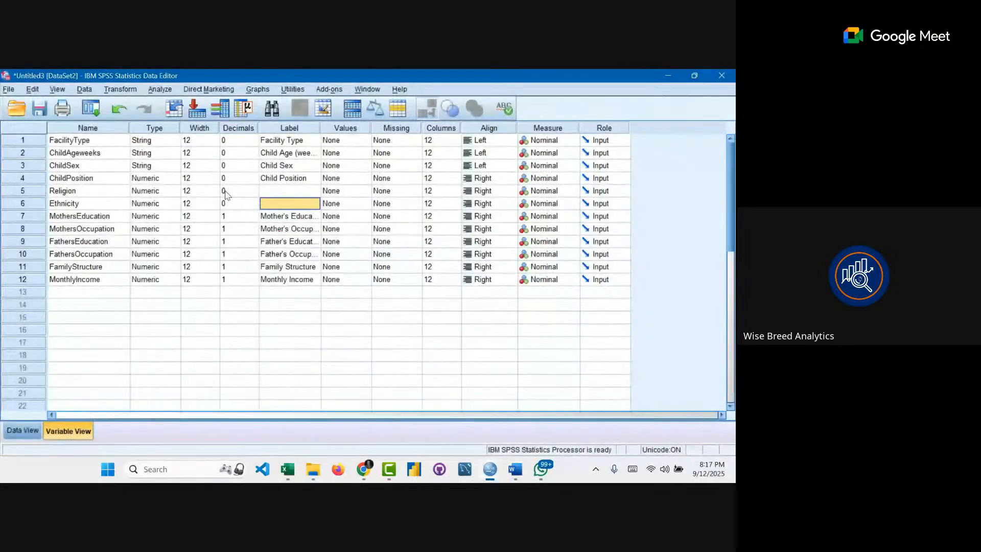
key(alt+Tab)
key(alt+Tab)
key(alt+Tab)
key(alt+Tab)
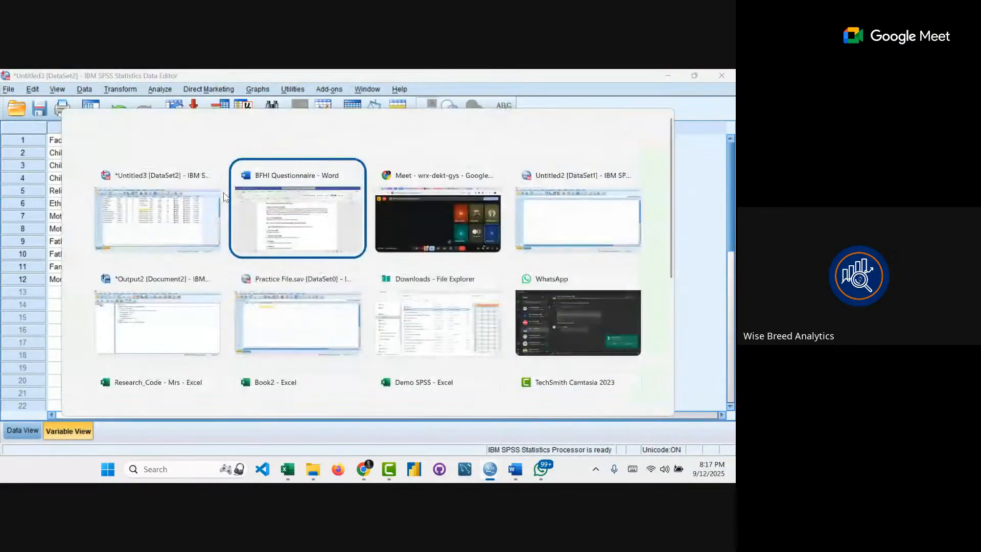
key(alt+Tab)
key(alt+Tab)
key(alt+Tab)
key(alt+Tab)
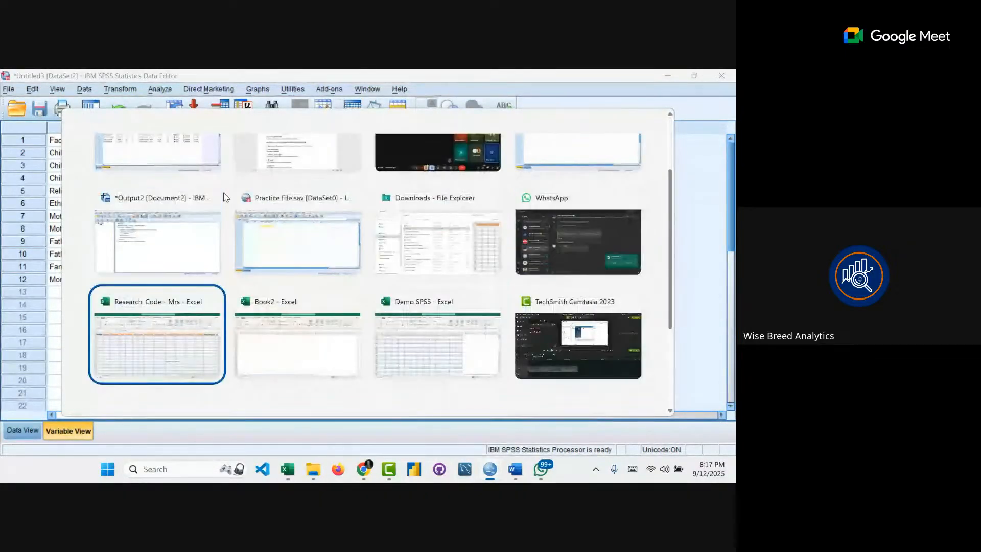
key(alt+Tab)
key(alt+Tab)
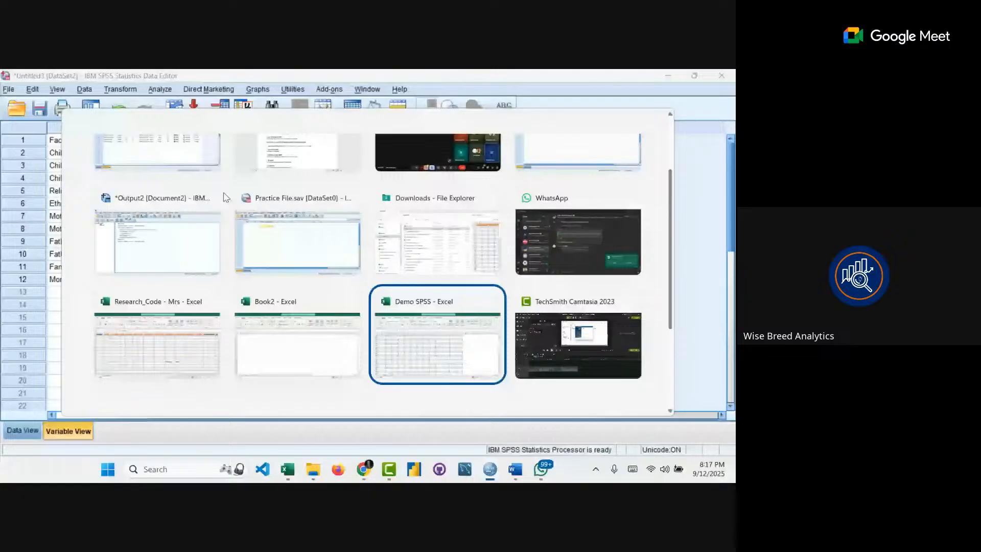
key(alt+Tab)
key(alt+Tab)
key(alt+Tab)
key(alt+Tab)
key(alt+Tab)
key(alt+Tab)
key(shift+alt+Tab)
key(shift+alt+Tab)
key(shift+alt+Tab)
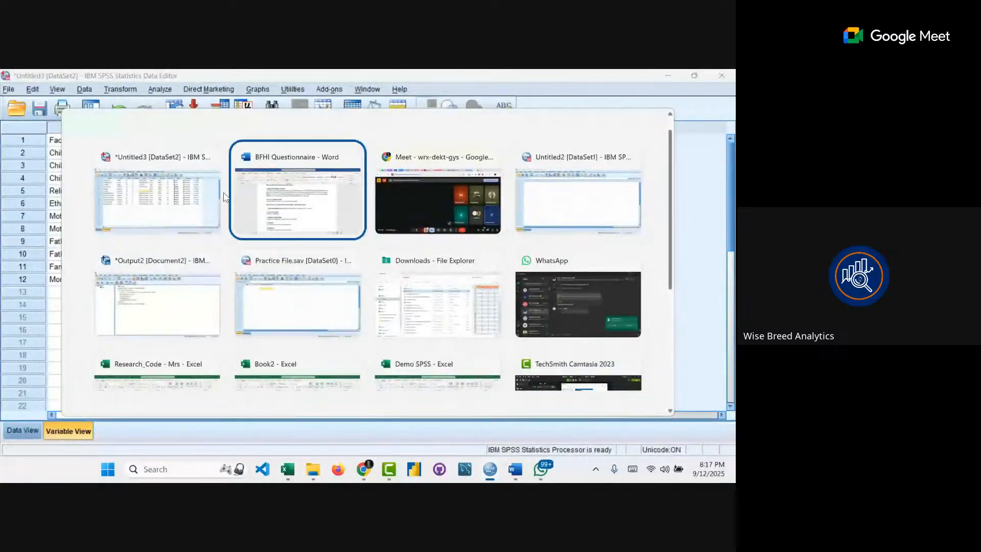
key(Escape)
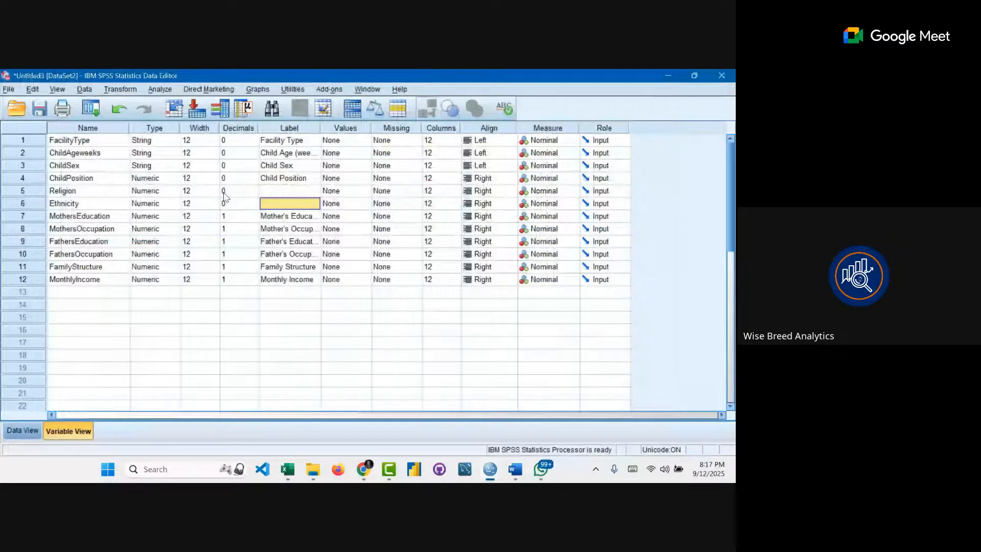
click(365, 142)
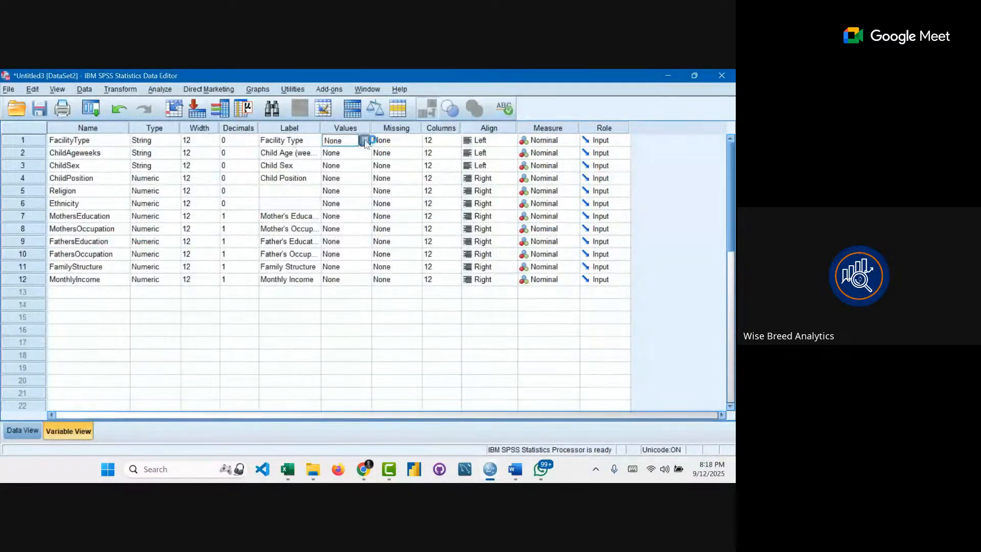
click(365, 141)
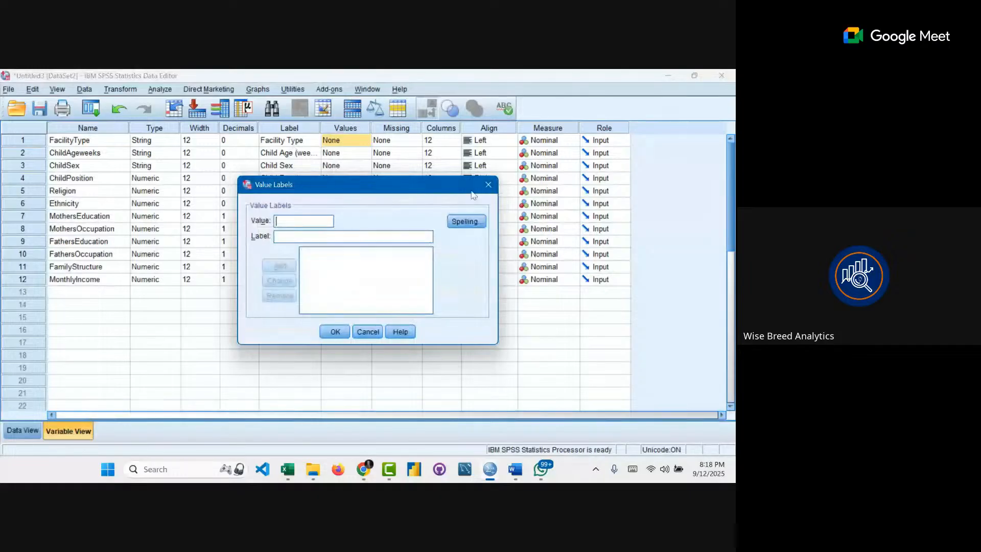
click(489, 184)
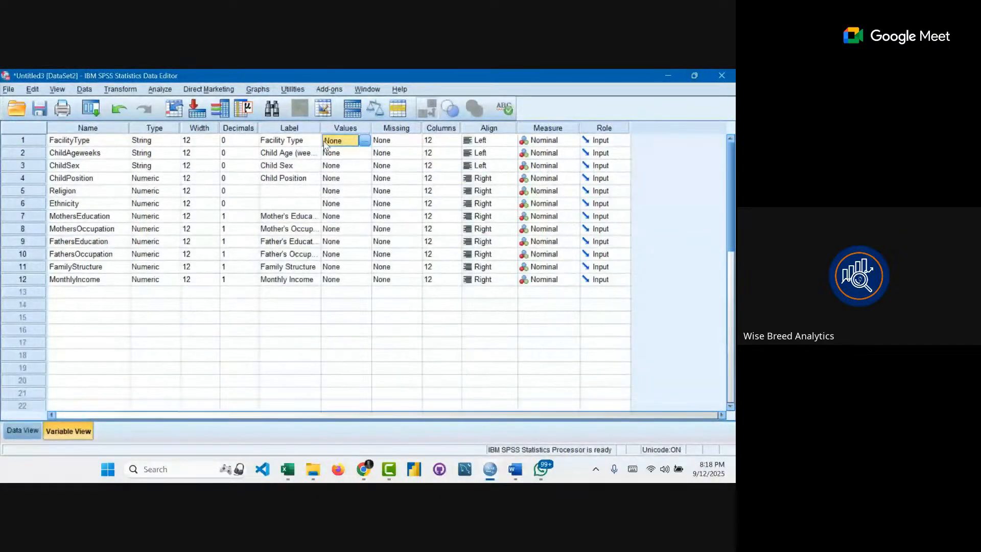
- Add the value label 1 = "University of Nigeria Institute of Child Health" to the FacilityType variable
click(365, 141)
mouse_move(322, 182)
mouse_down()
mouse_move(395, 165)
mouse_move(312, 166)
mouse_up()
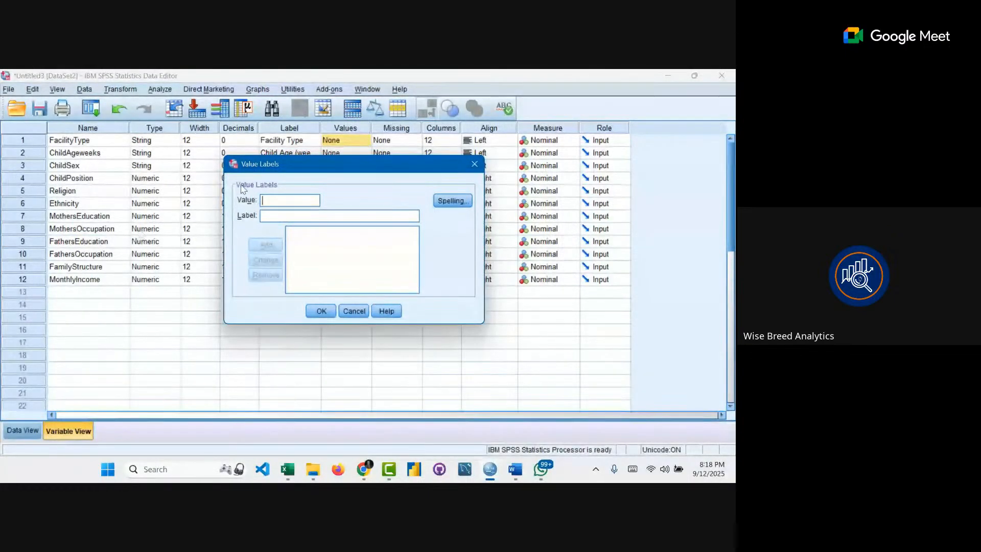
text(1)
click(261, 217)
key(ctrl+v)
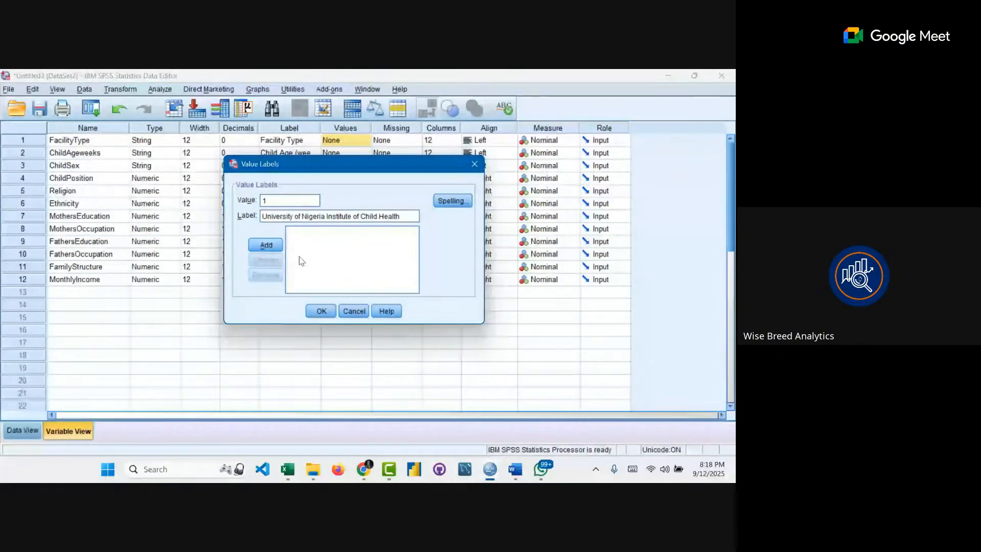
click(275, 246)
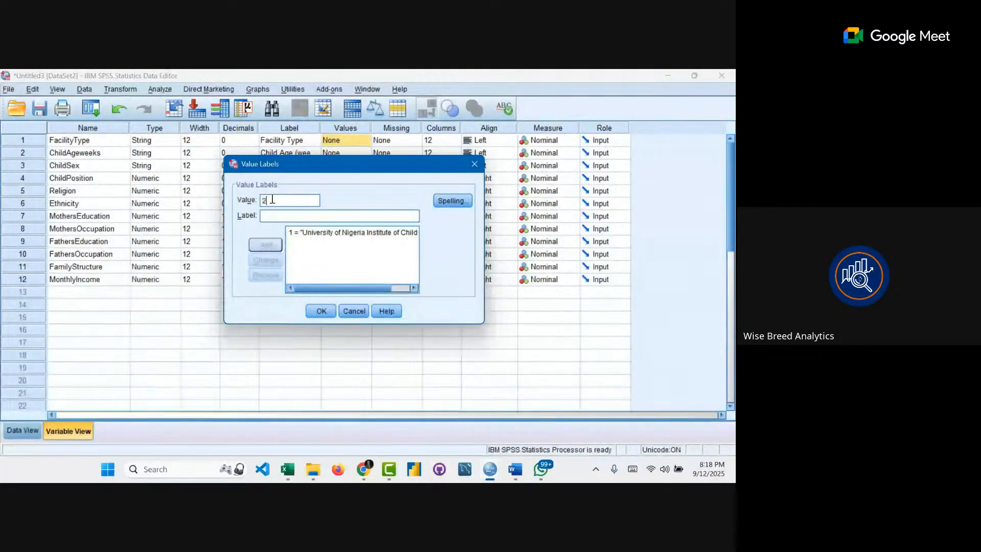
- Copy "UNN Medical Center" from the Word questionnaire and add it in SPSS as FacilityType's value label 2
key(alt+Tab)
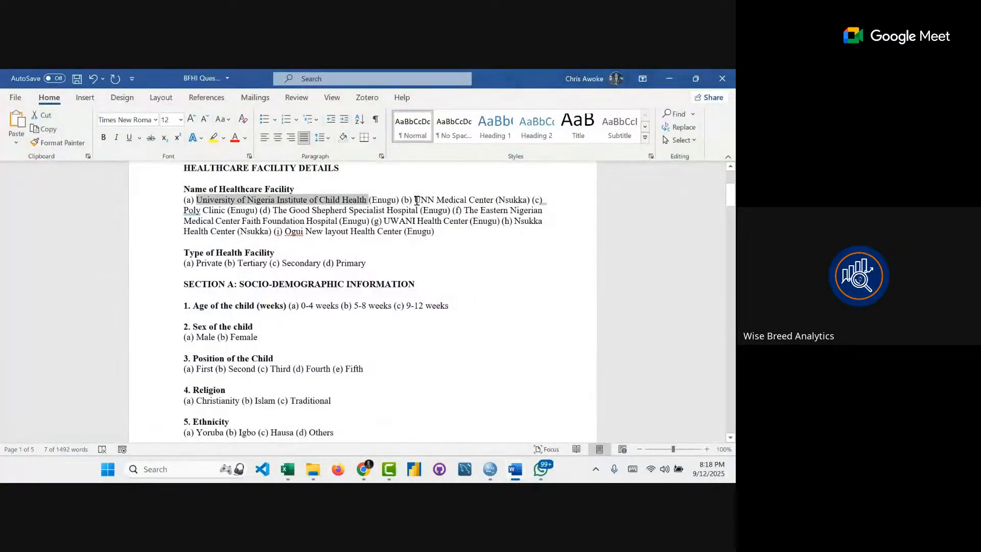
drag(415, 200, 492, 201)
key(ctrl+c)
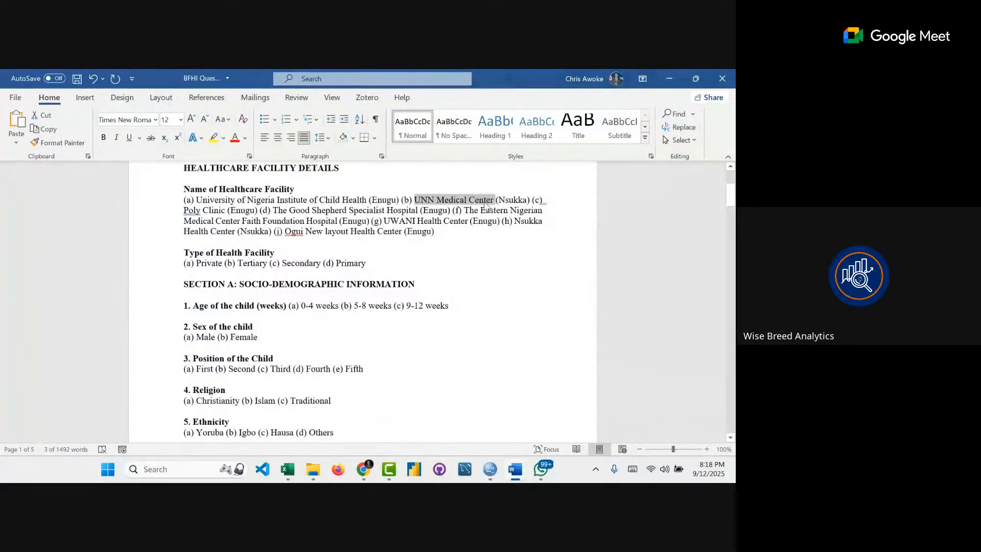
key(alt+Tab)
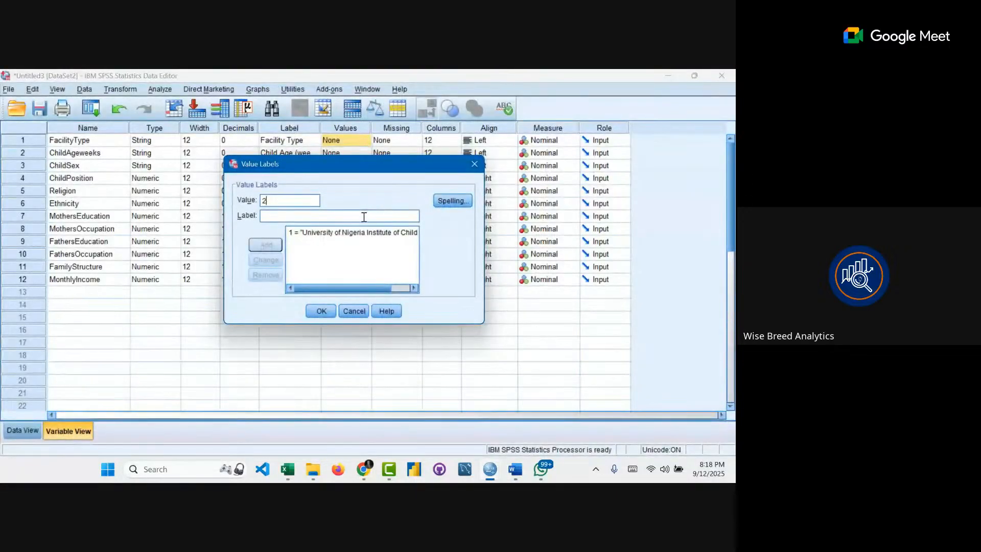
click(364, 217)
key(ctrl+v)
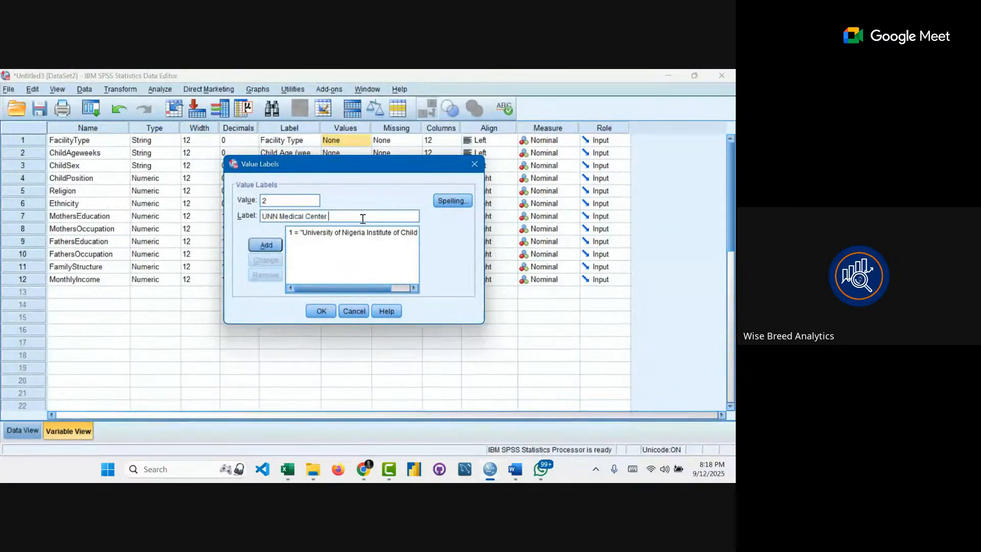
click(272, 247)
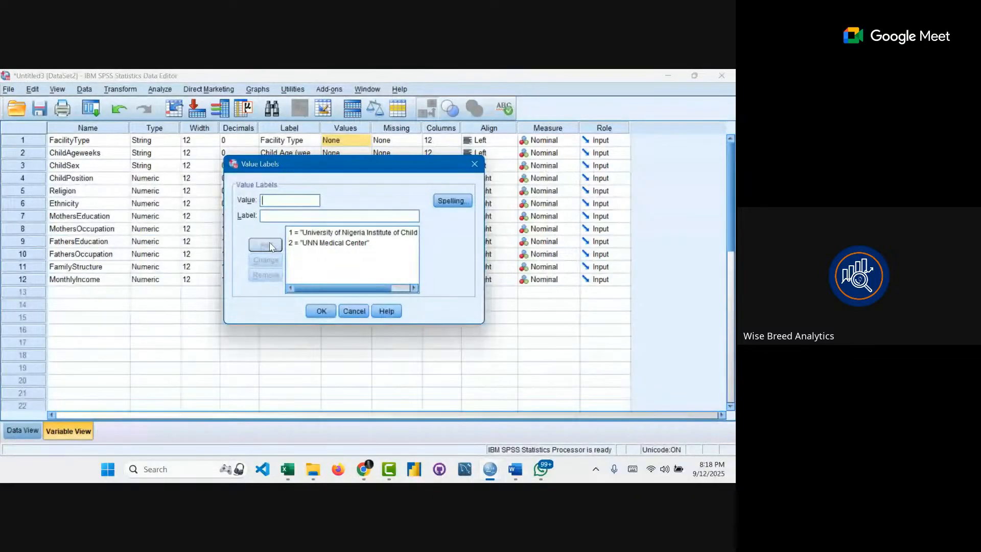
- Copy "Poly Clinic (Enugu)" from the Word questionnaire and add it in SPSS as FacilityType's value label 3
key(alt+Tab)
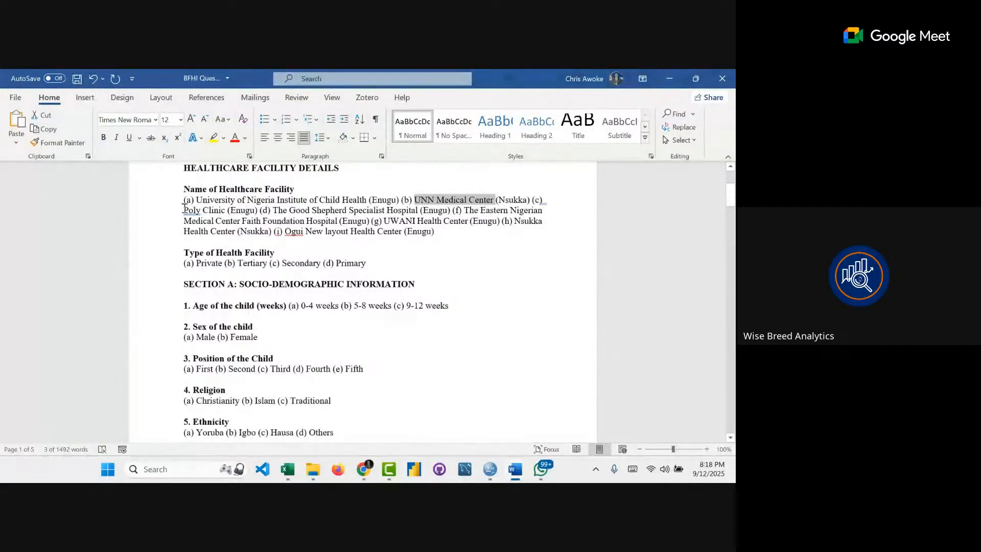
drag(183, 207, 260, 215)
key(ctrl+c)
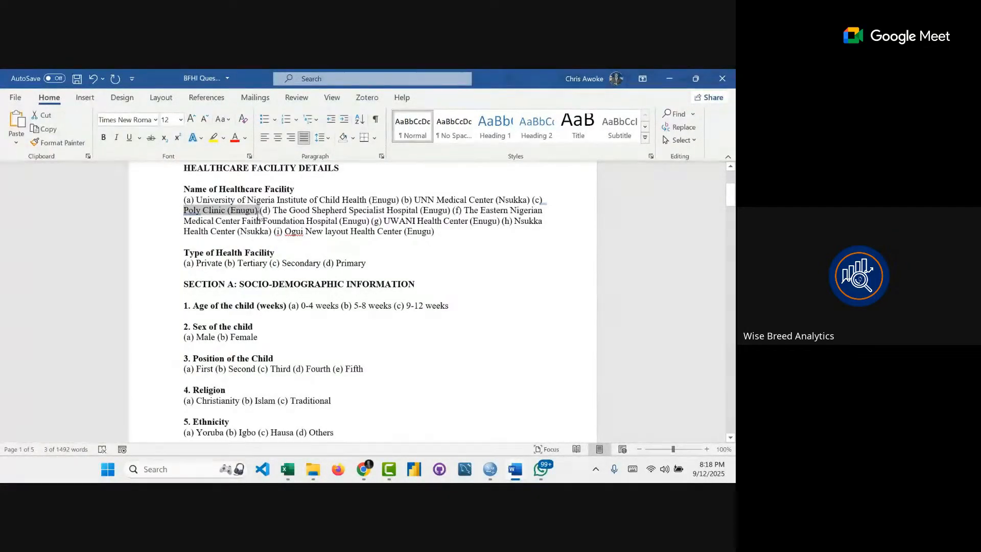
key(alt+Tab)
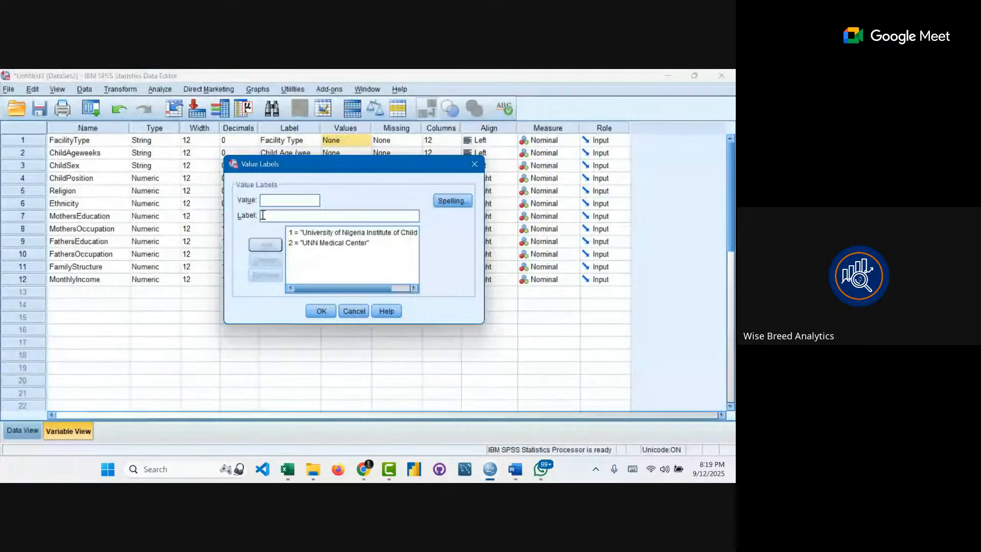
text(3)
click(268, 213)
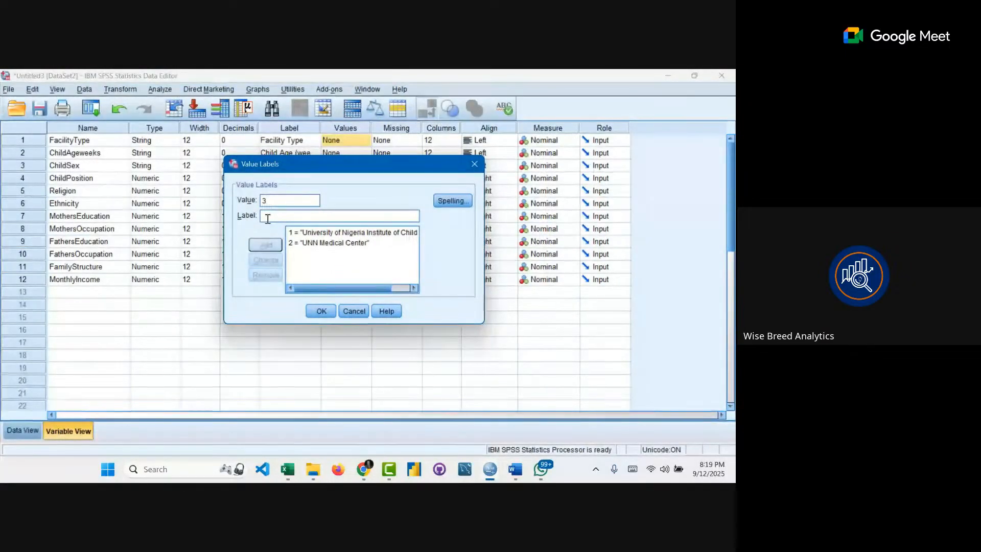
key(ctrl+v)
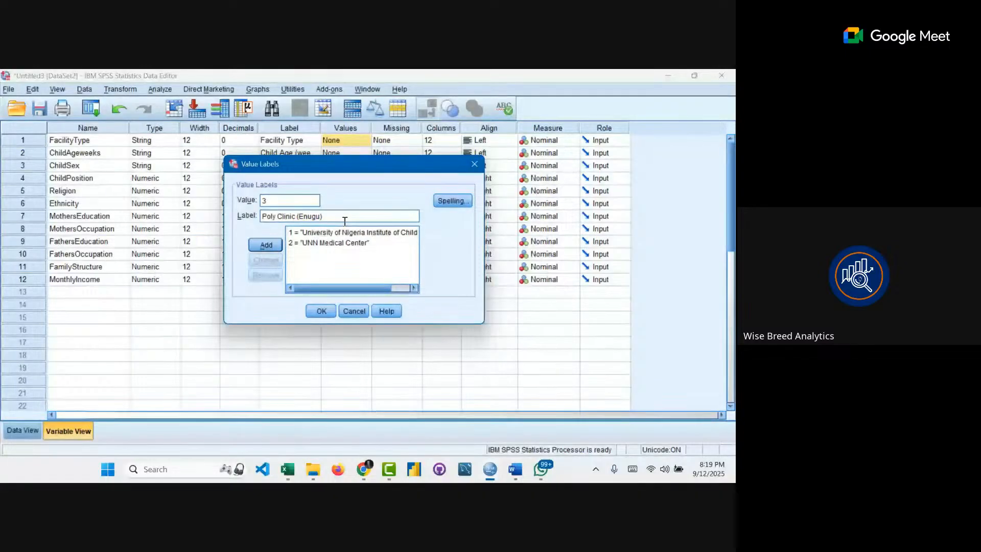
key(BackSpace)
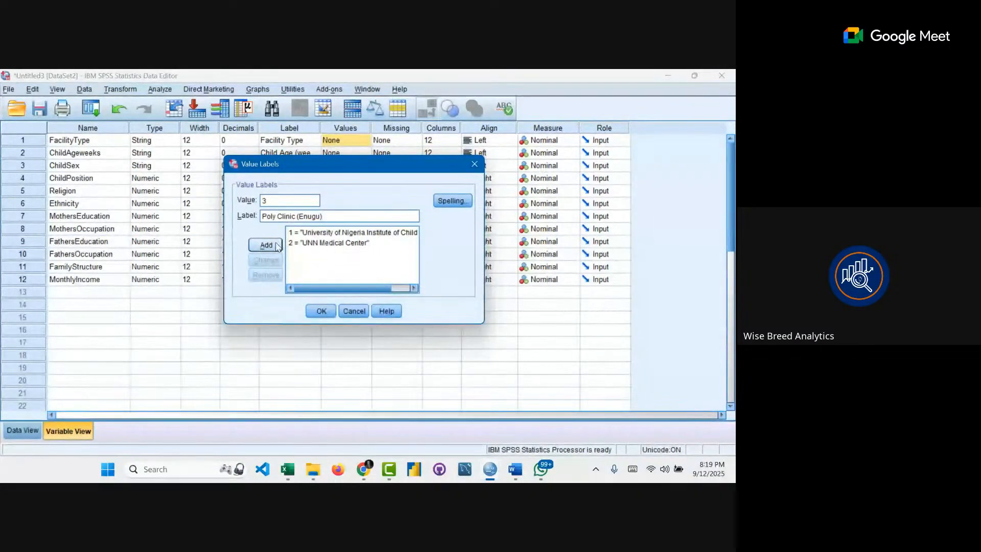
click(281, 244)
- Copy "The Good Shepherd Specialist Hospital" from the Word questionnaire and add it in SPSS as FacilityType's value label 4
key(alt+Tab)
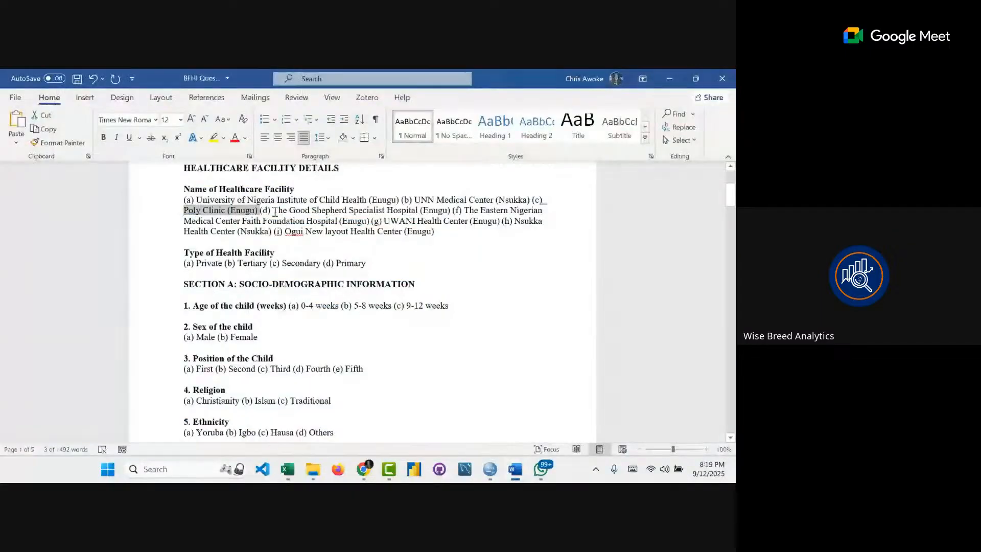
drag(275, 212, 419, 211)
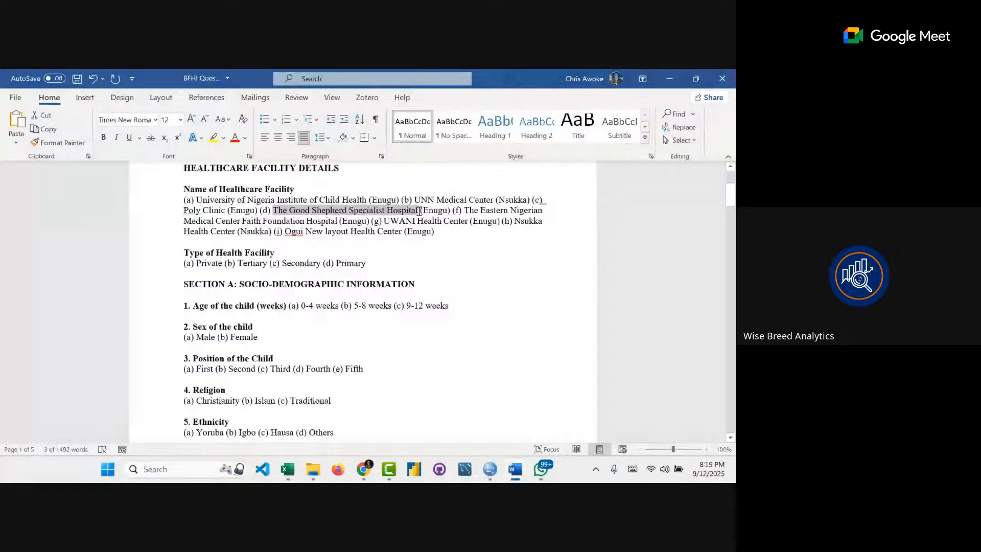
key(alt+Tab)
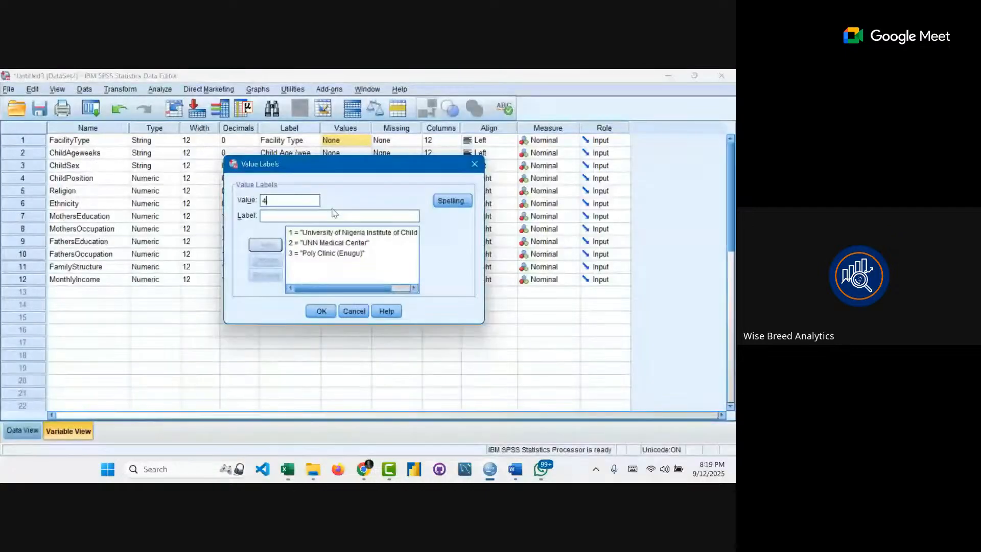
click(334, 215)
text(The Good Shepherd Specialist Hospital)
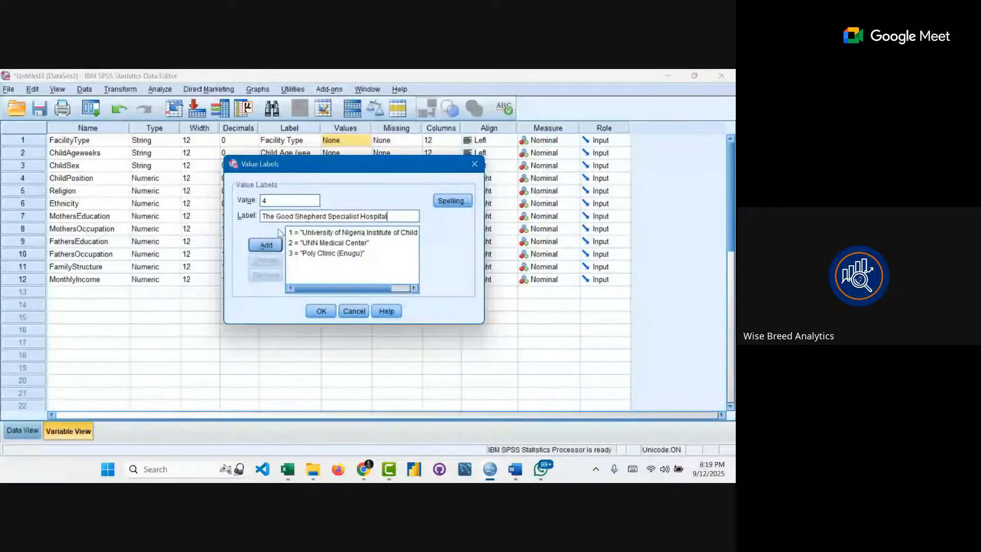
click(265, 245)
- Check option (f) in the Word questionnaire and add value label 5 = "The Good Shepherd Specialist Hospital" to FacilityType in SPSS
key(alt+Tab)
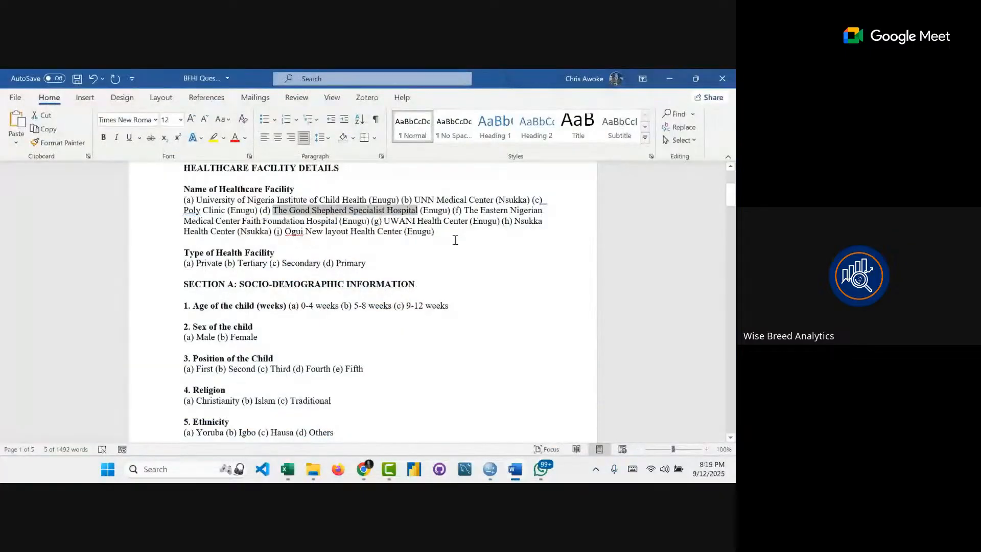
drag(464, 210, 262, 220)
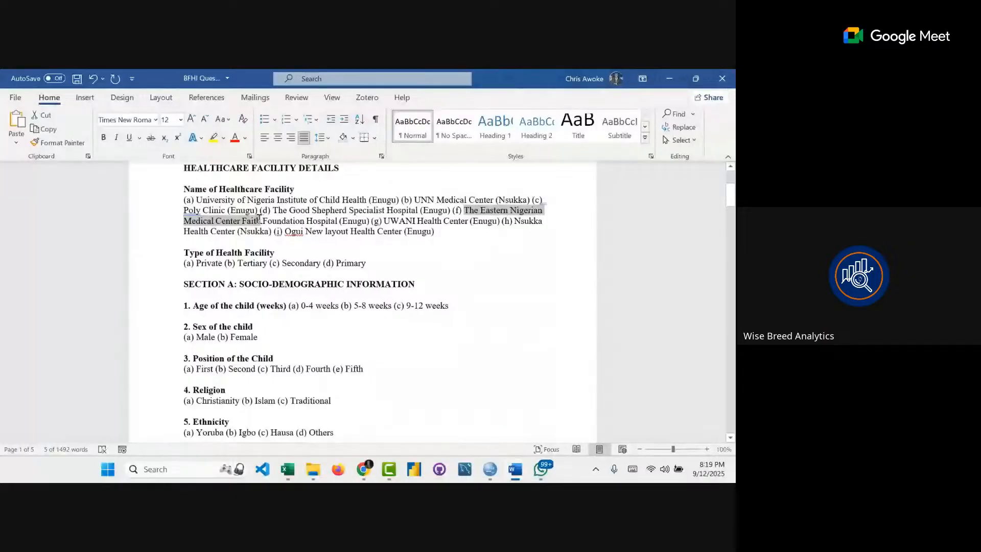
click(259, 219)
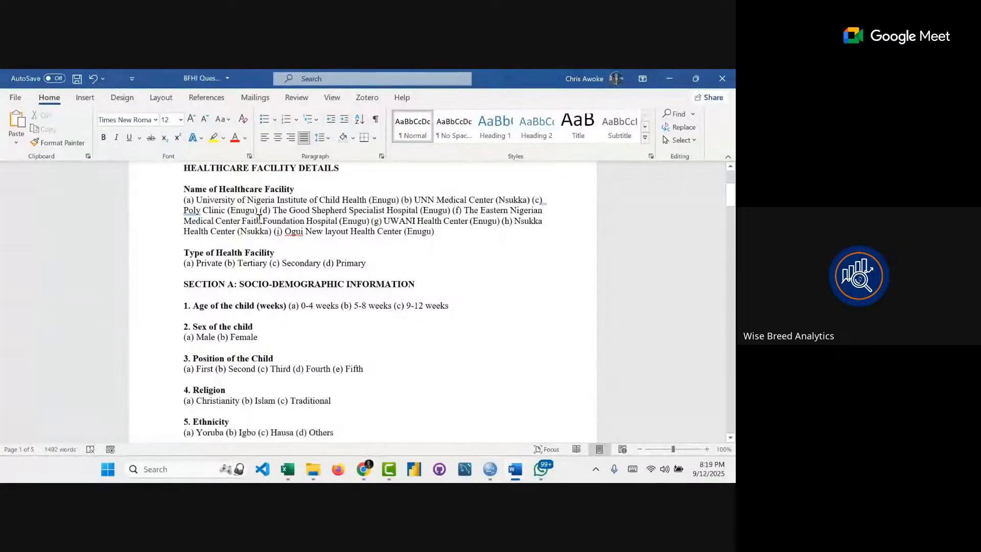
key(alt+Tab)
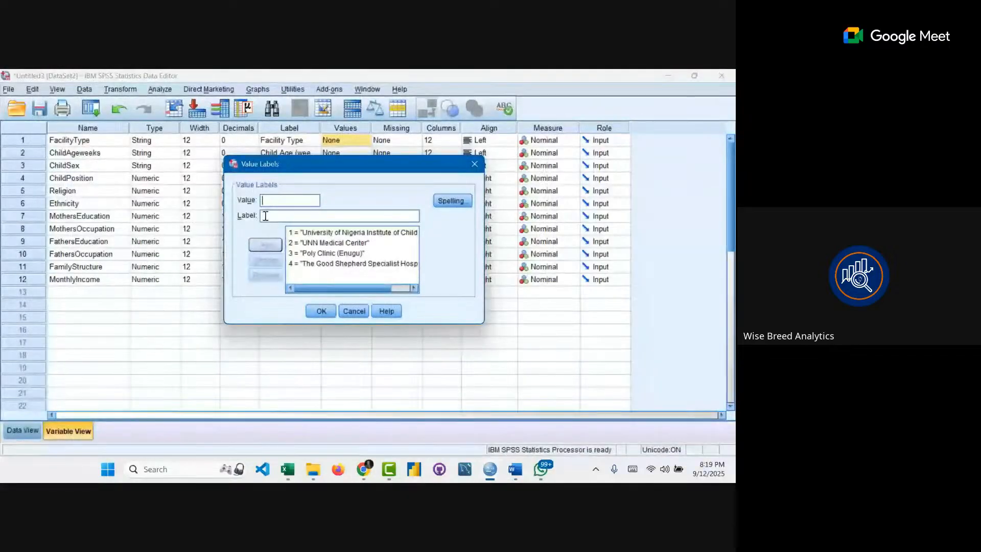
text(The Good Shepherd Specialist Hospital)
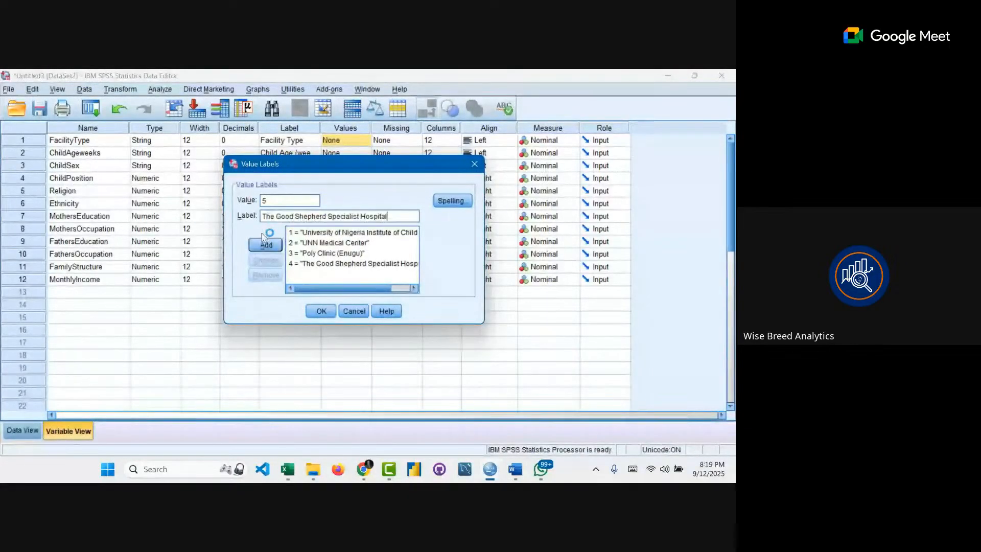
click(265, 246)
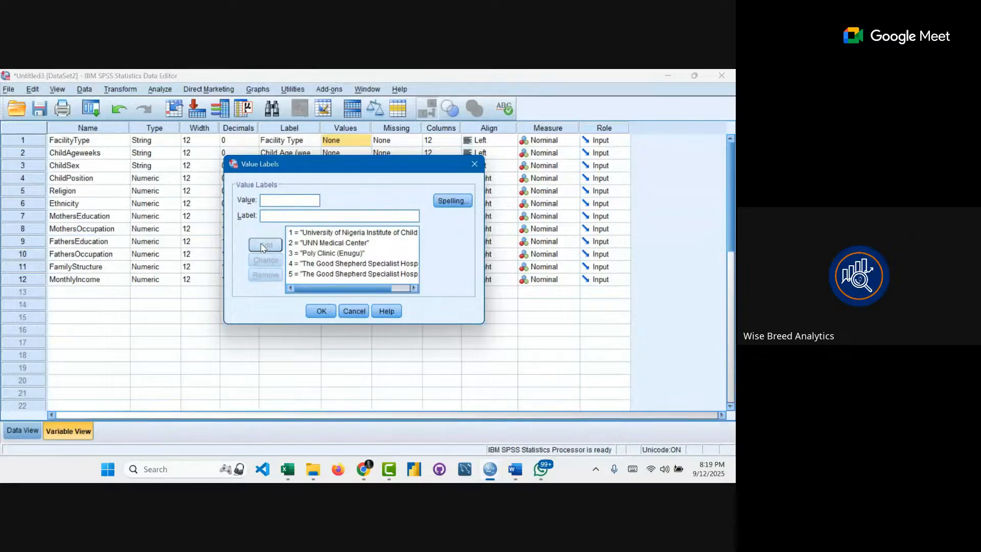
- Copy "UWANI Health Center" from the Word questionnaire and add it in SPSS as FacilityType's value label 6
key(alt+Tab)
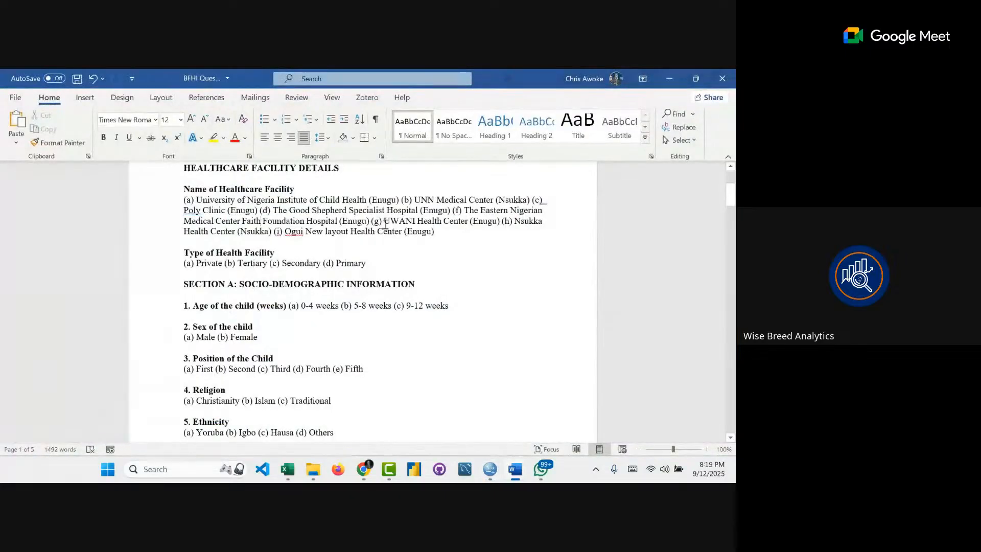
drag(386, 225, 463, 226)
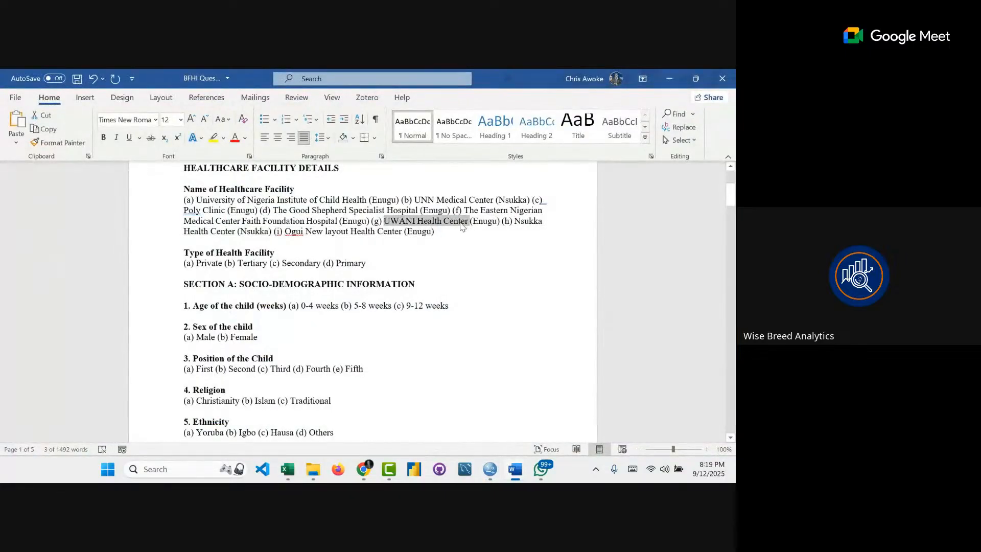
key(ctrl+c)
key(alt+Tab)
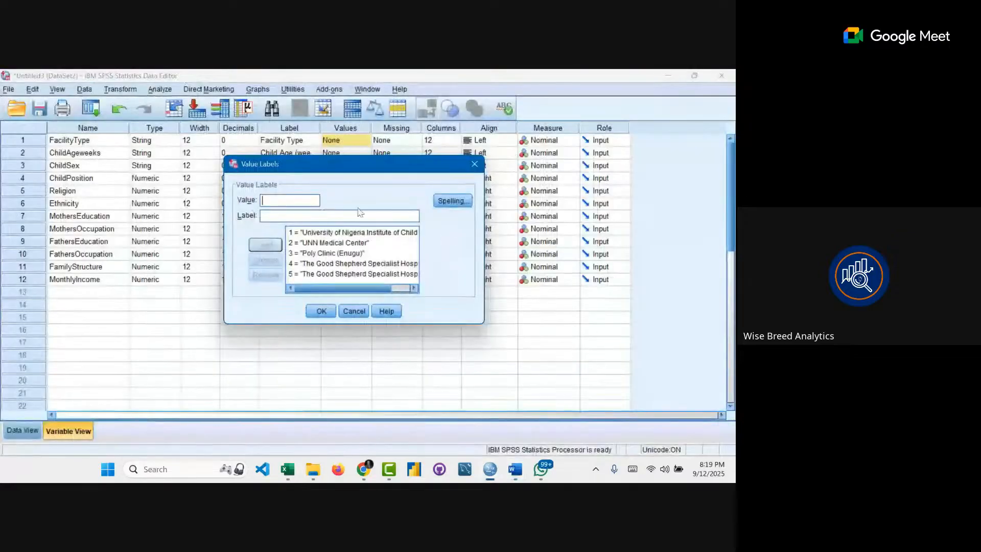
text(6)
click(265, 214)
key(ctrl+v)
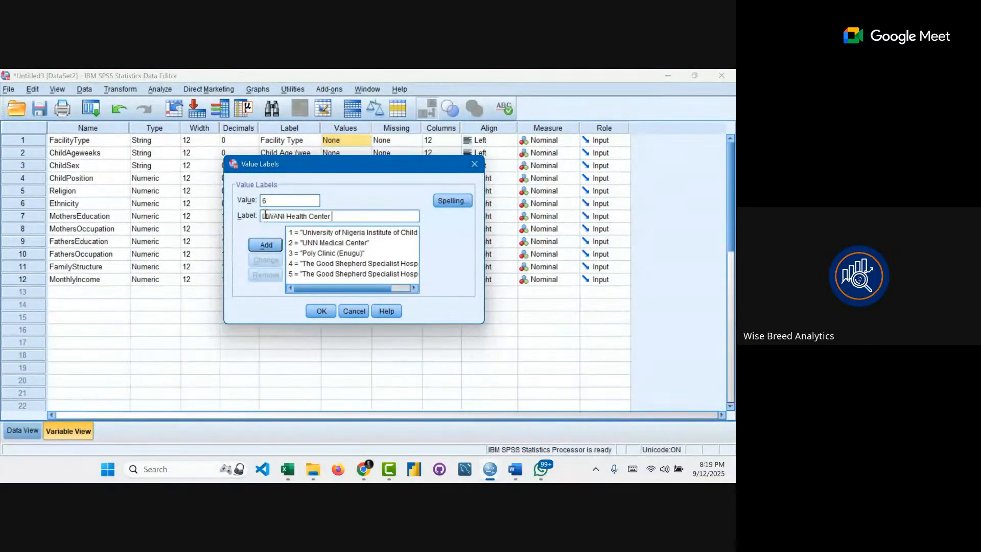
click(266, 245)
- Copy "Nsukka Health Center" from the Word questionnaire and add it in SPSS as FacilityType's value label 7
key(alt+Tab)
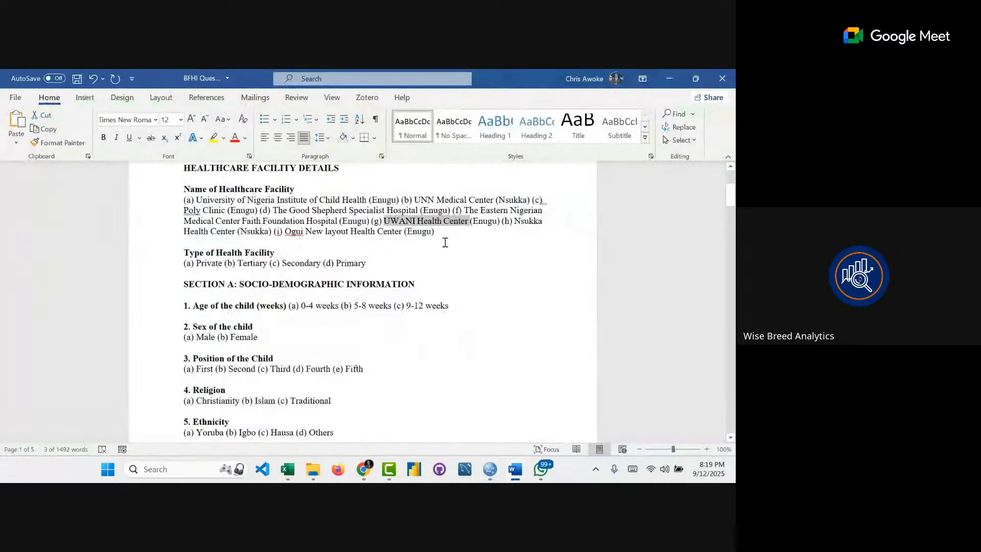
drag(515, 223, 226, 226)
key(alt+Tab)
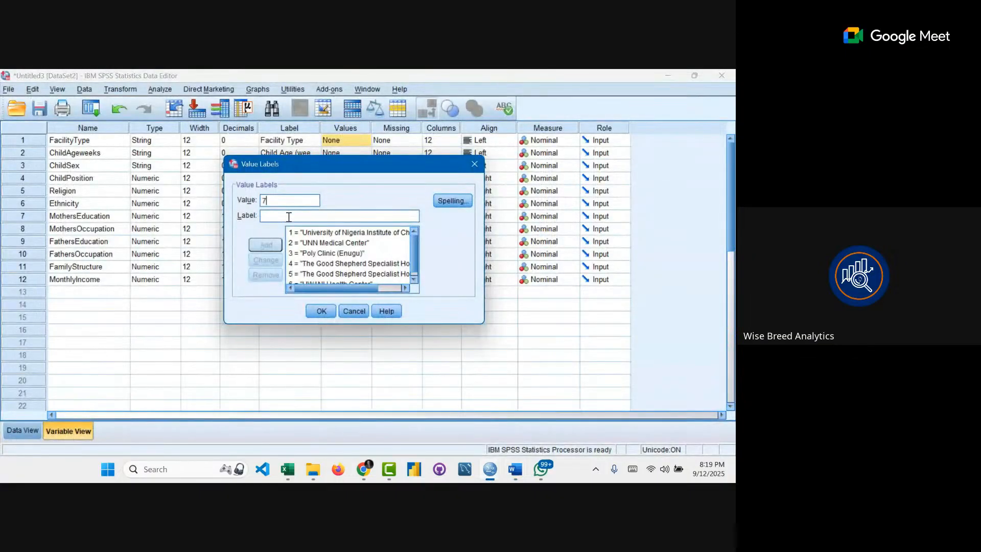
key(ctrl+v)
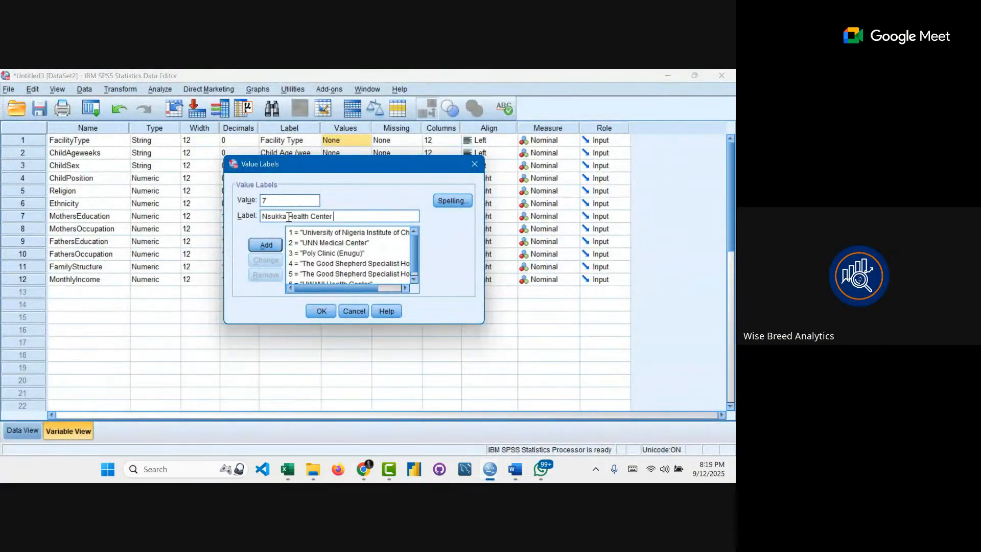
click(266, 245)
- Copy "Ogui New layout Health Center" from the Word questionnaire, add it in SPSS as FacilityType's value label 8, and apply the labels
key(alt+Tab)
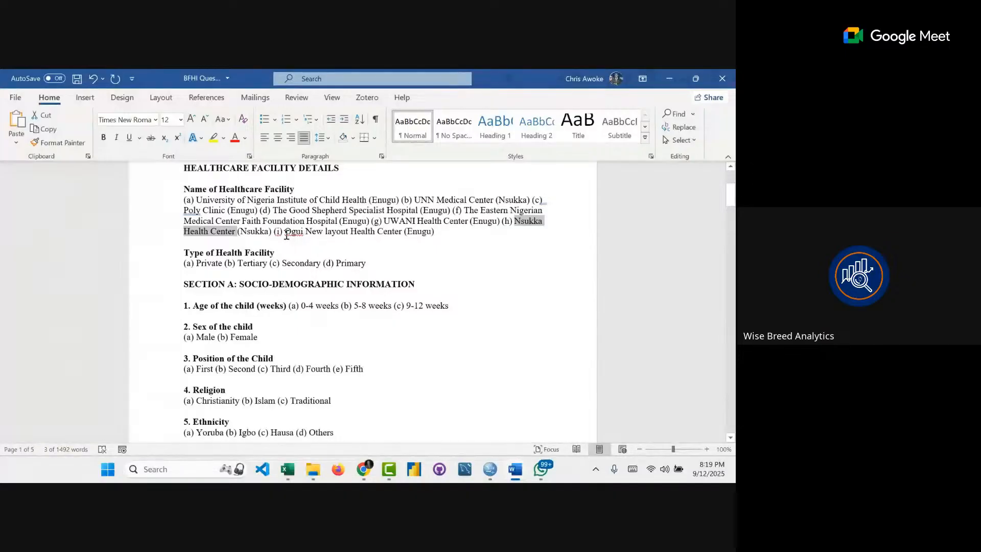
drag(285, 232, 392, 232)
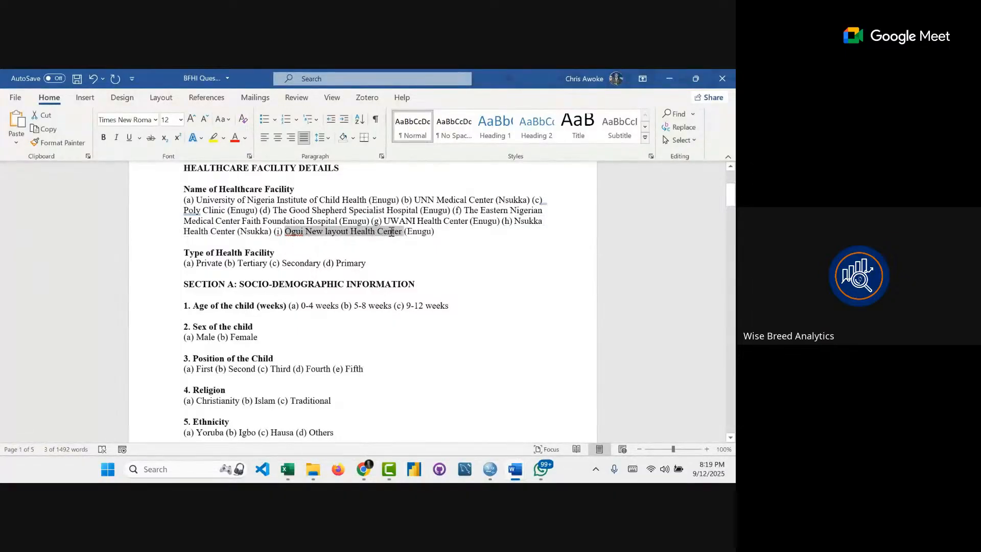
key(alt+Tab)
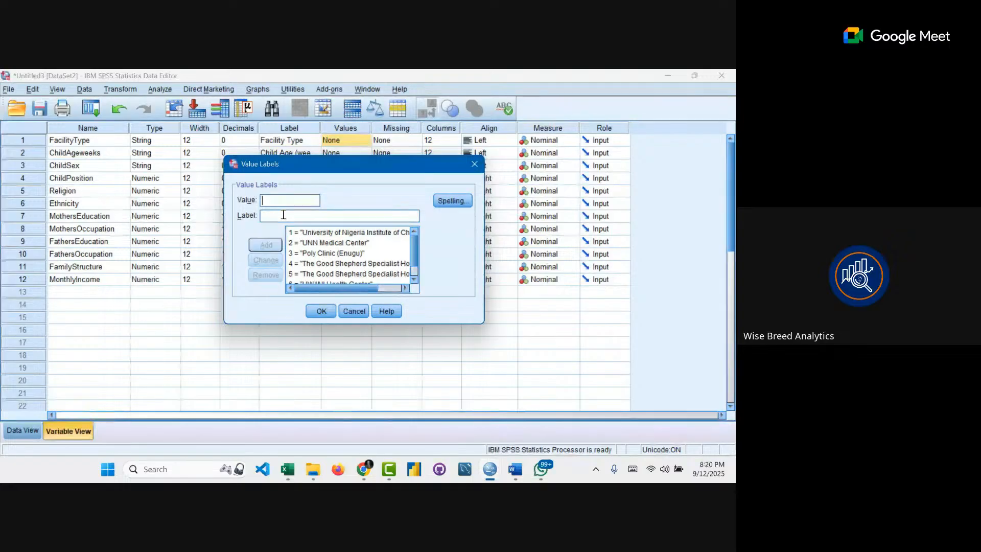
text(8)
click(282, 216)
key(ctrl+v)
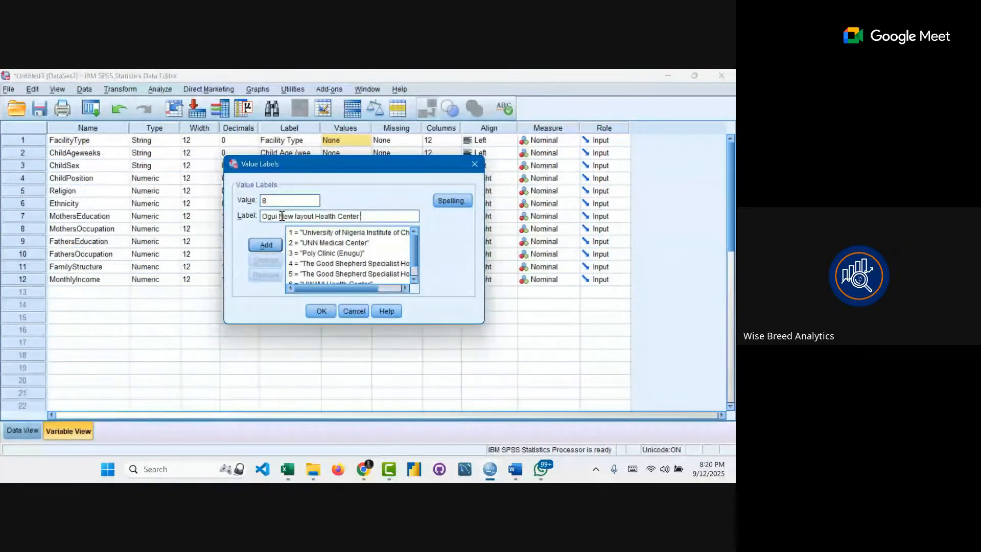
click(265, 244)
click(310, 312)
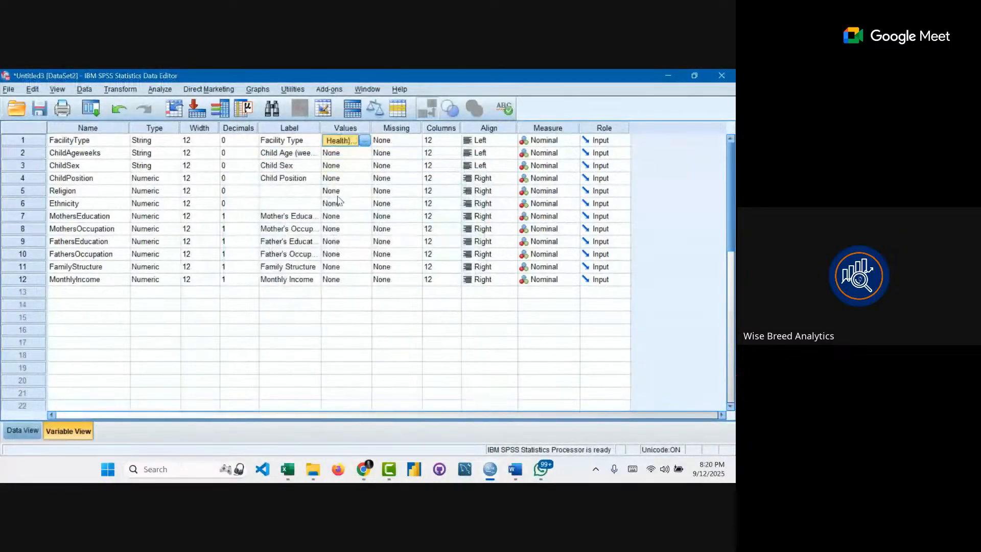
- Check how FacilityType's values appear in the data and set the variable's width to 27
click(36, 432)
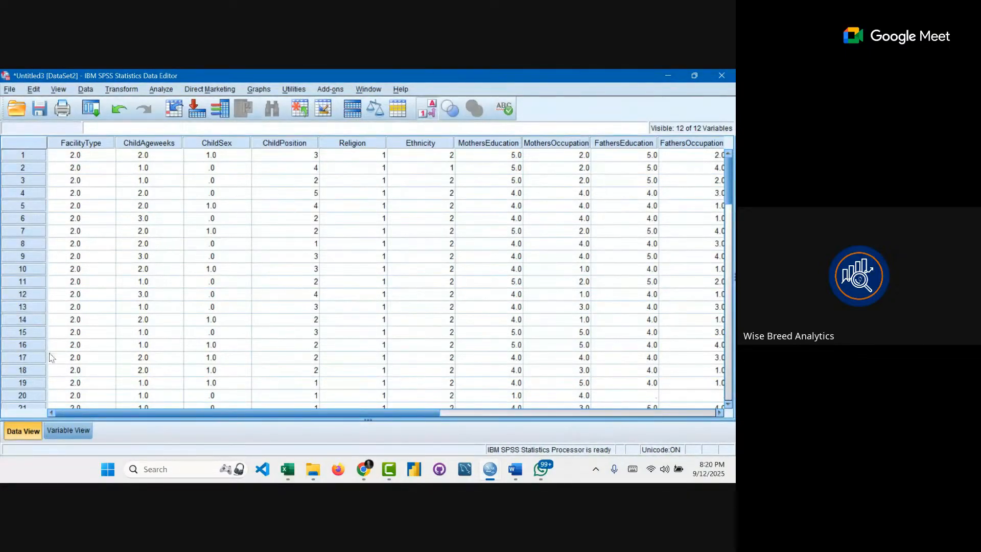
click(52, 432)
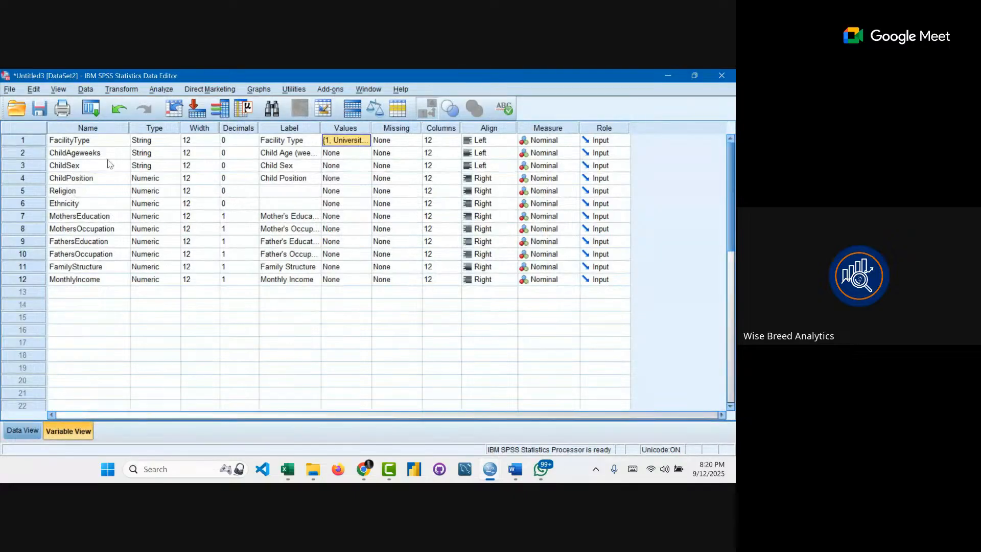
click(217, 146)
click(215, 139)
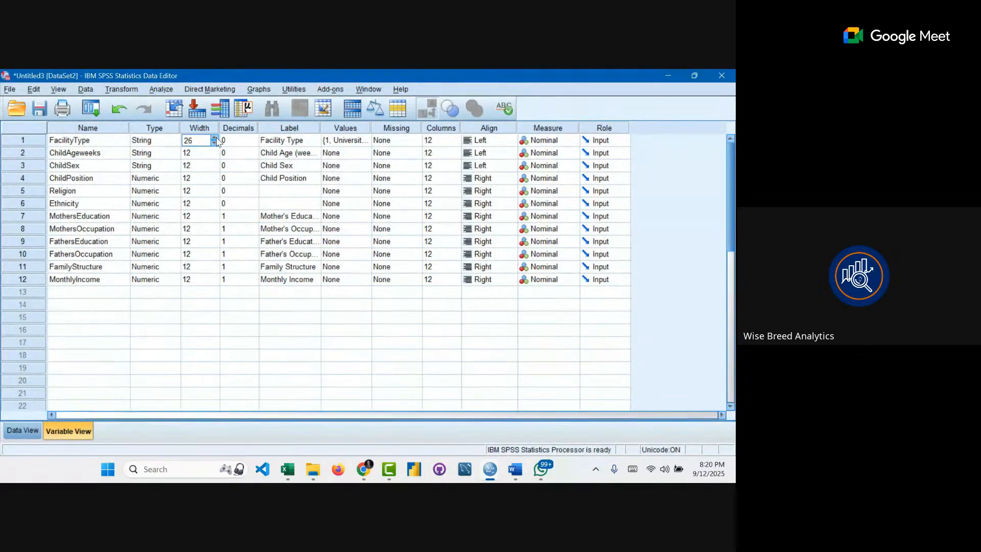
- Check FacilityType in the data again and set its column display size to 20
click(23, 431)
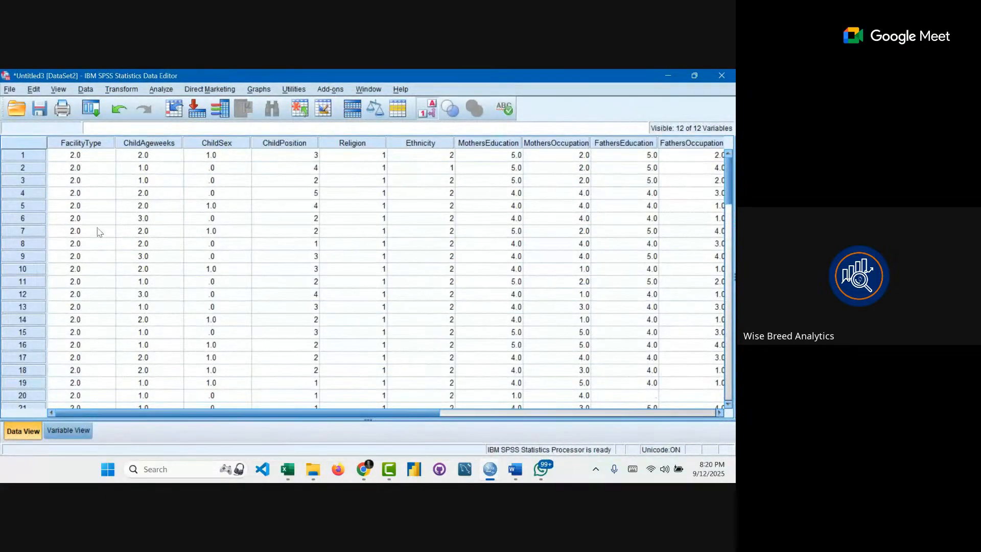
click(62, 430)
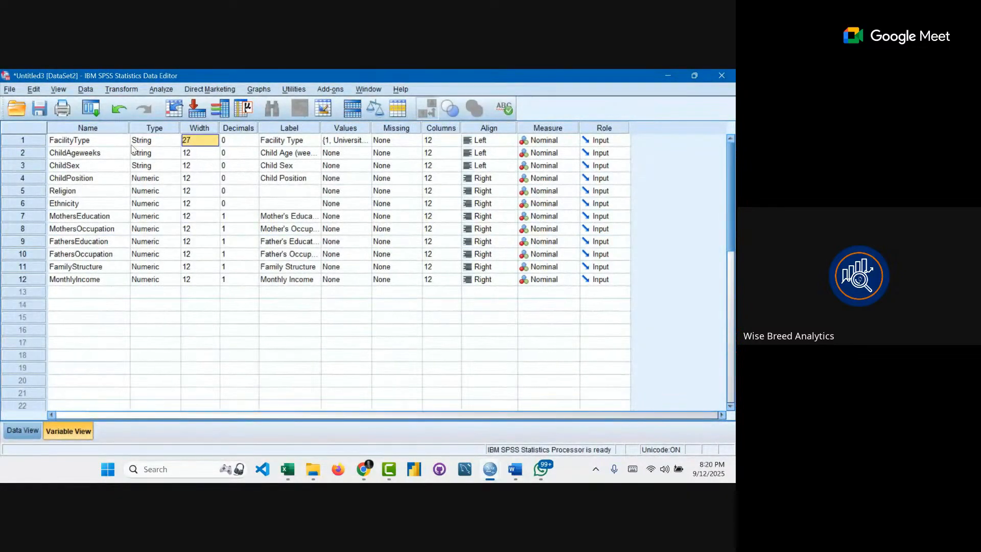
click(455, 141)
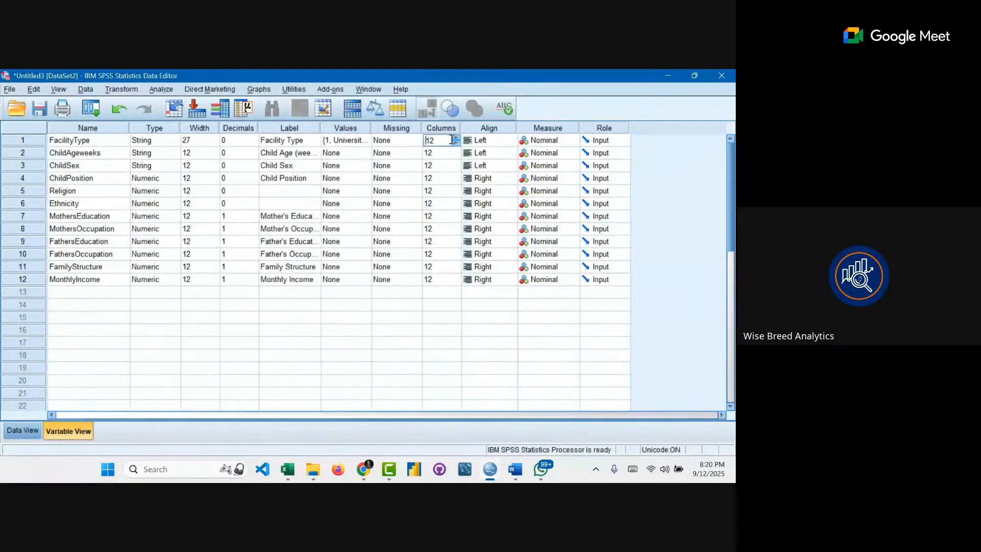
click(456, 138)
click(456, 143)
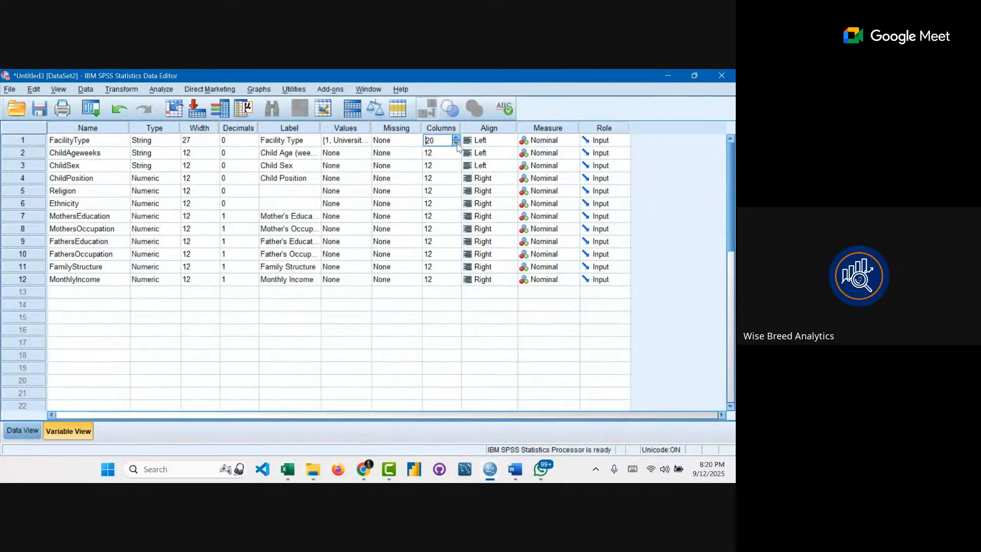
- Try the Numeric variable type for FacilityType, restoring String before closing the type settings
click(167, 144)
click(174, 140)
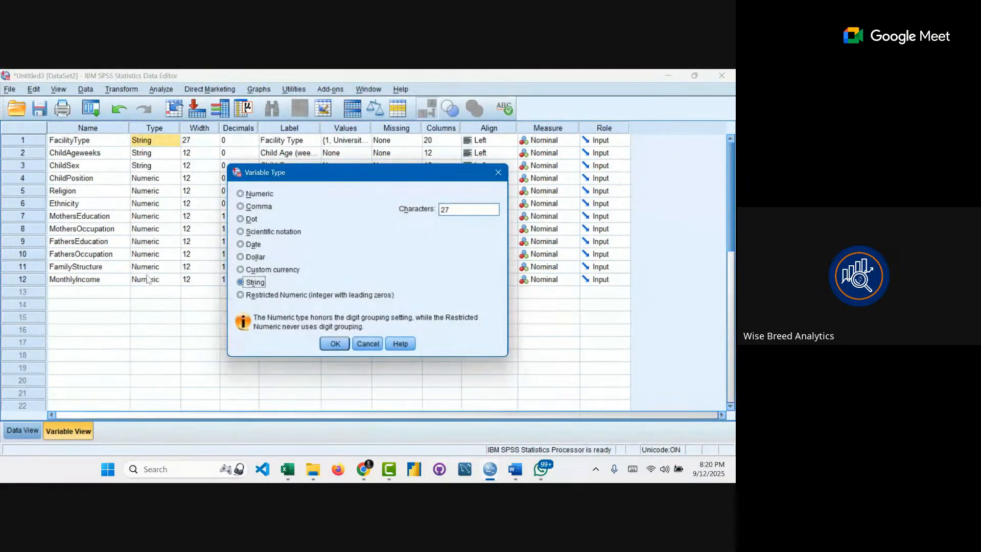
click(261, 195)
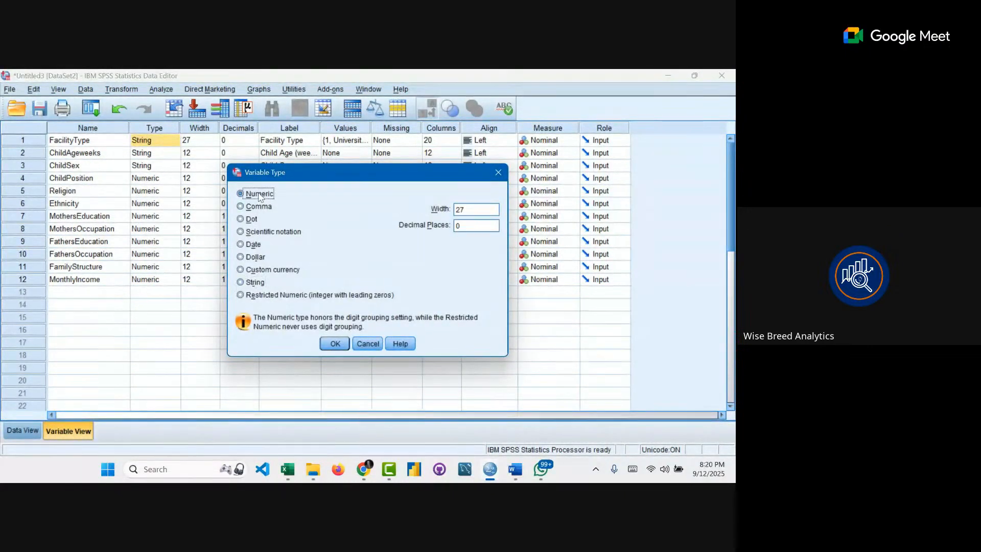
click(250, 284)
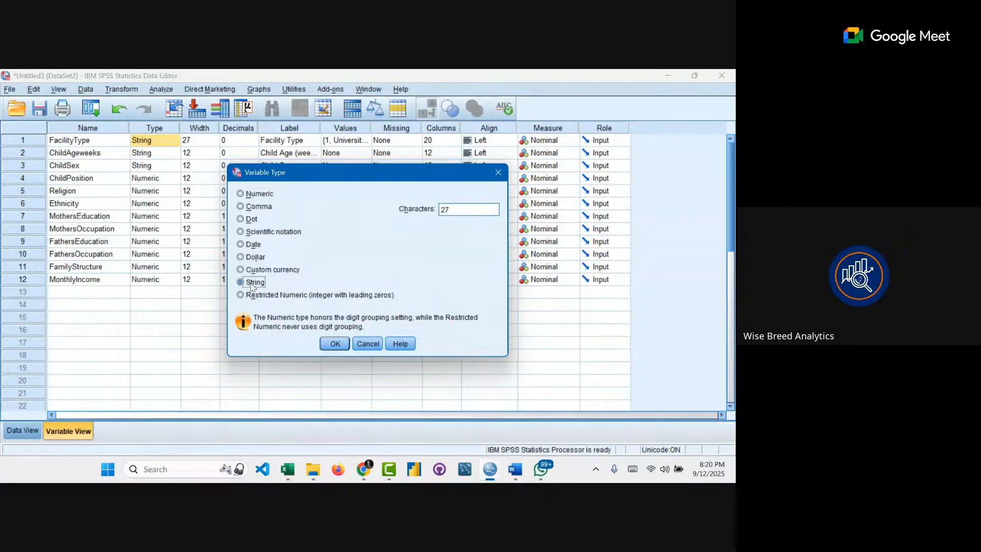
click(335, 344)
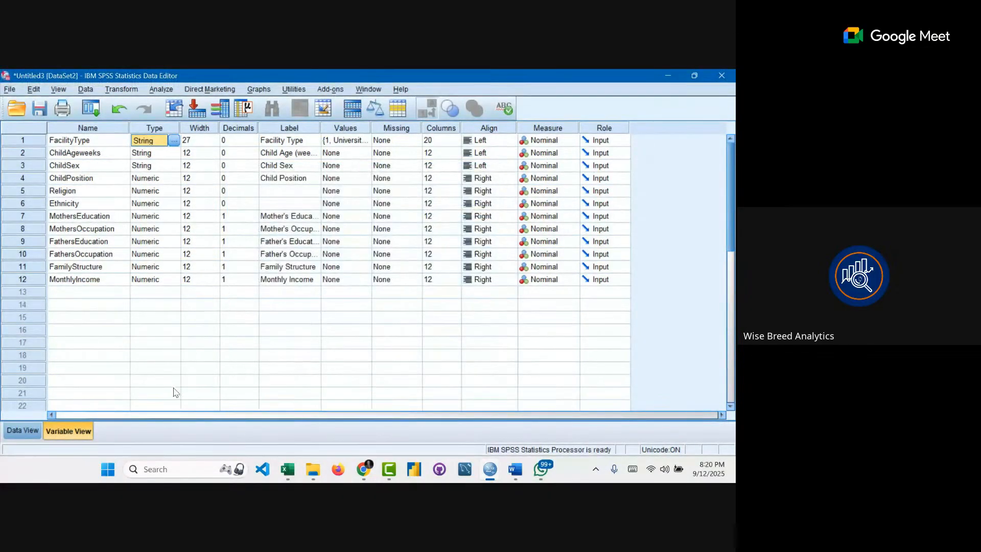
- Compare FacilityType's data entries with its variable definition and try to display value labels in the data
click(23, 431)
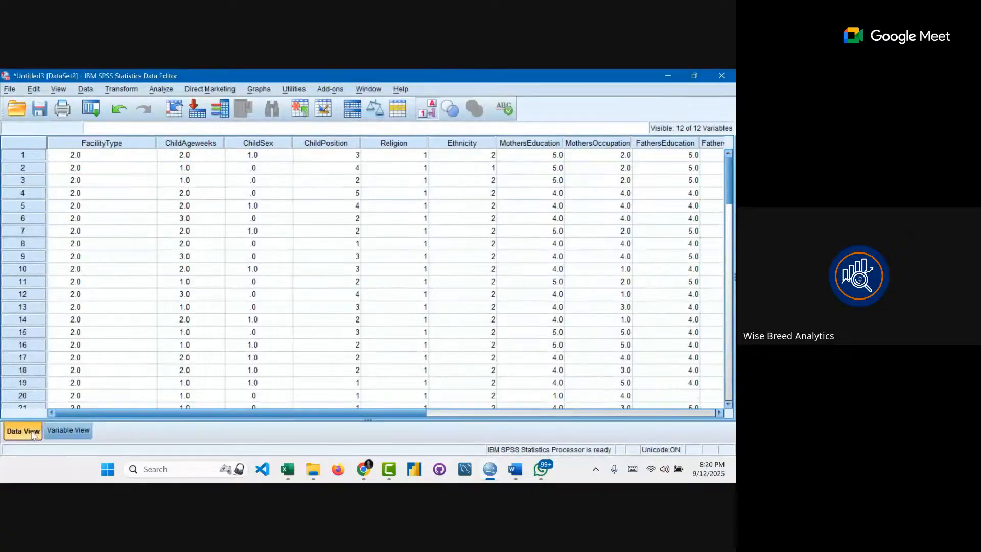
click(68, 430)
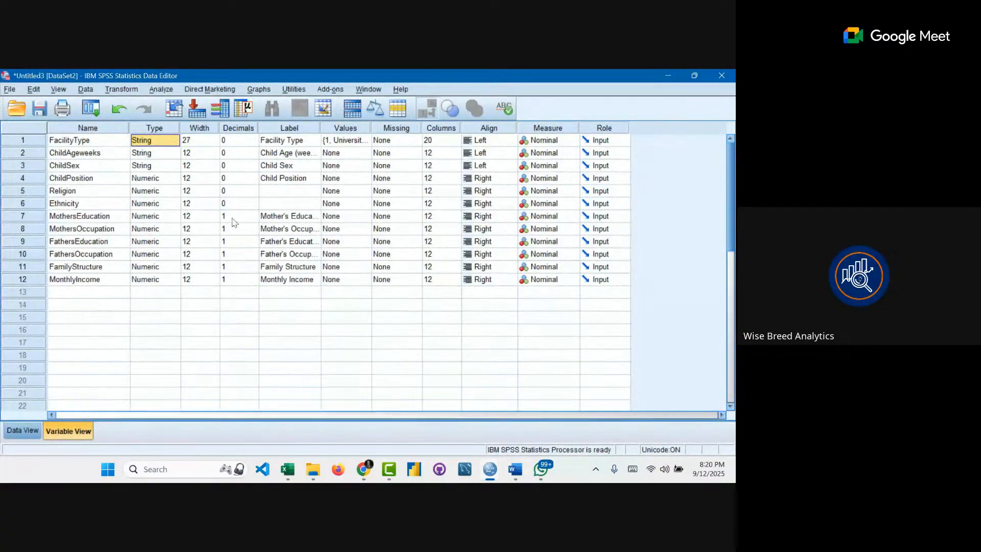
click(36, 431)
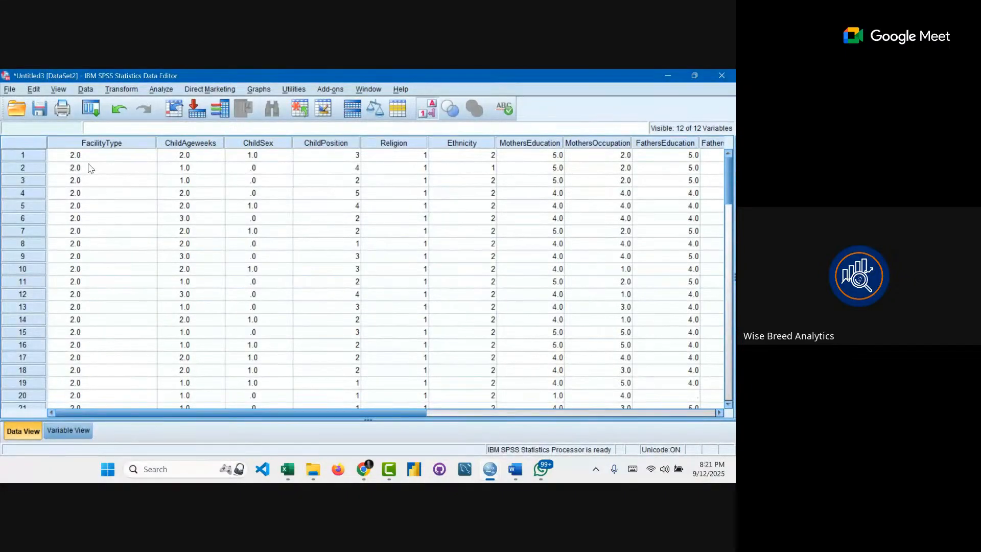
click(68, 431)
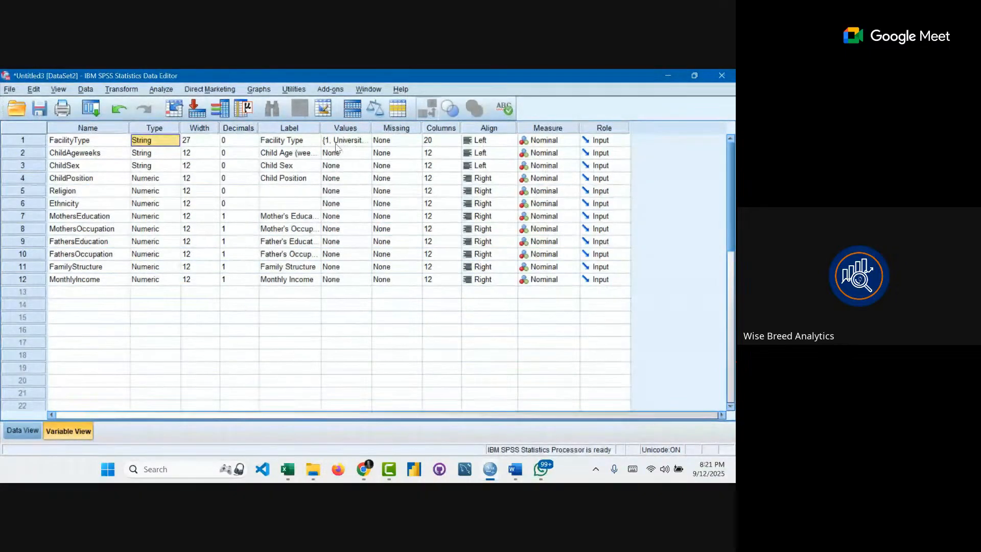
click(24, 430)
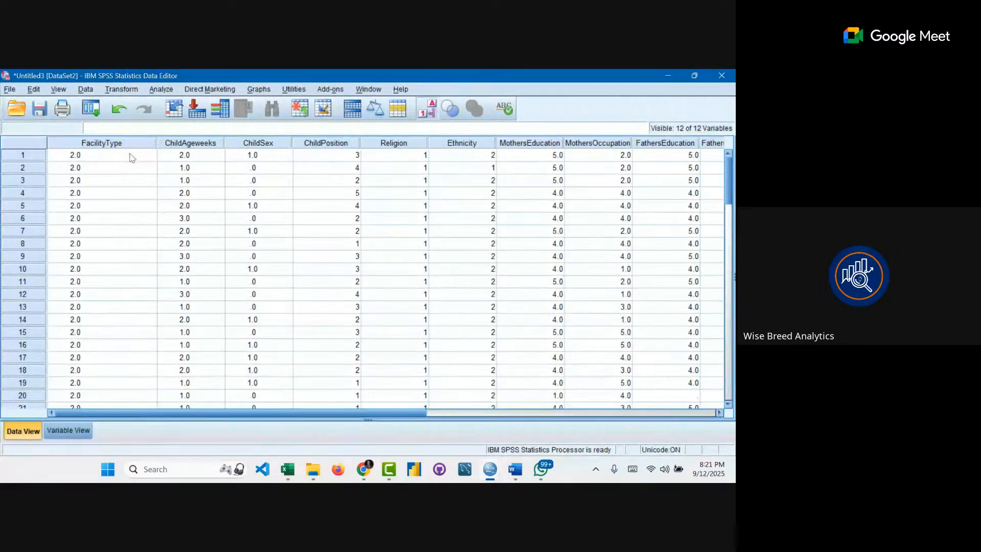
click(433, 118)
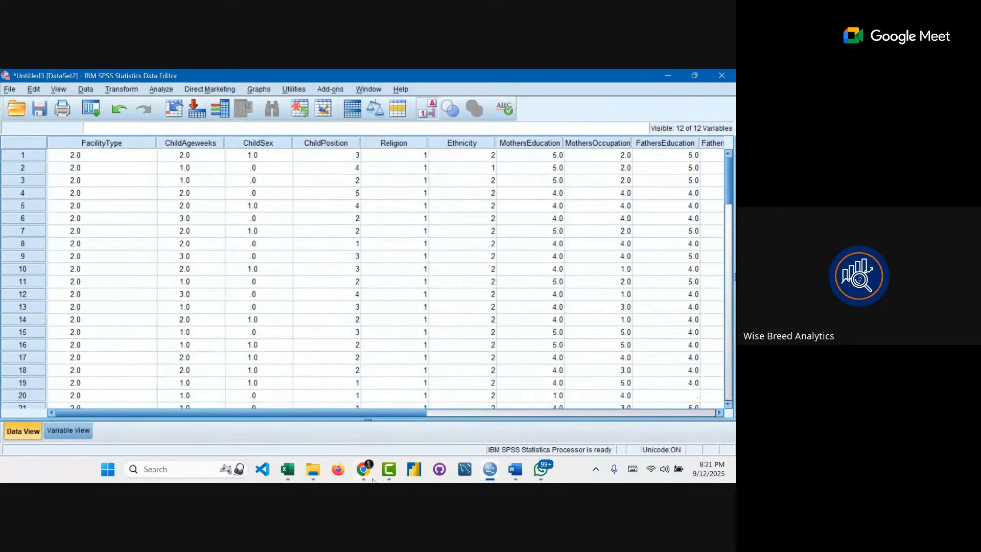
- Switch to the Google Meet call to dismiss the raised-hand notification and return to the Untitled3 dataset in SPSS
mouse_move(372, 477)
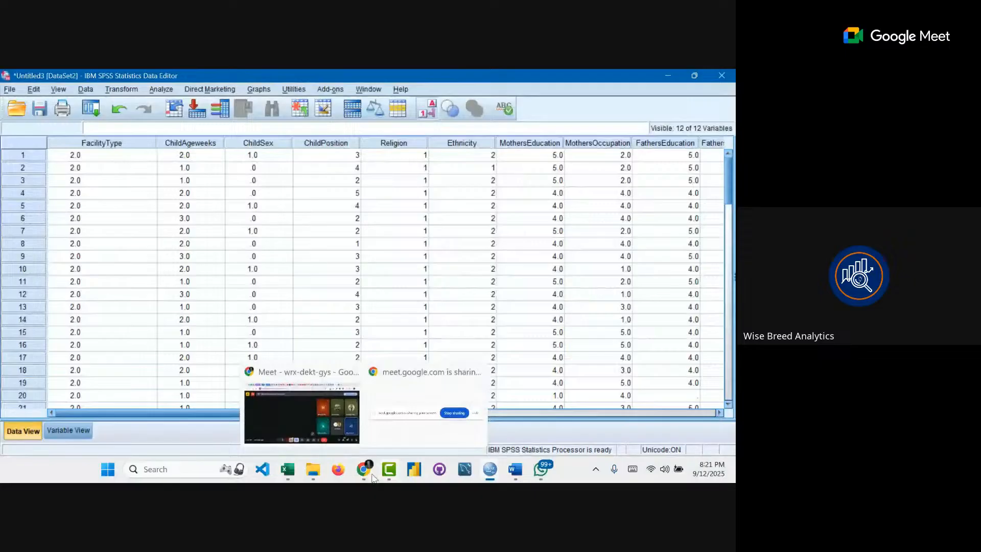
click(339, 427)
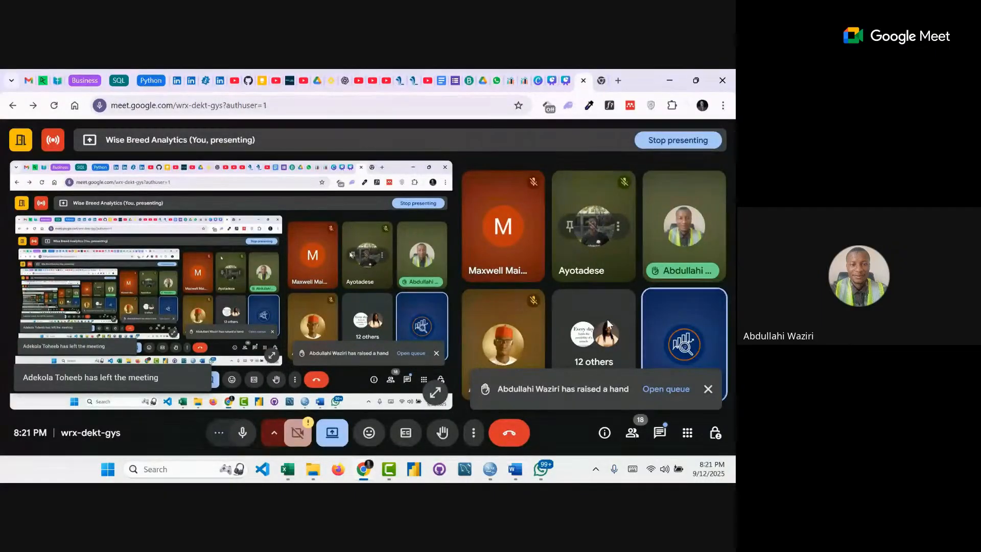
click(708, 389)
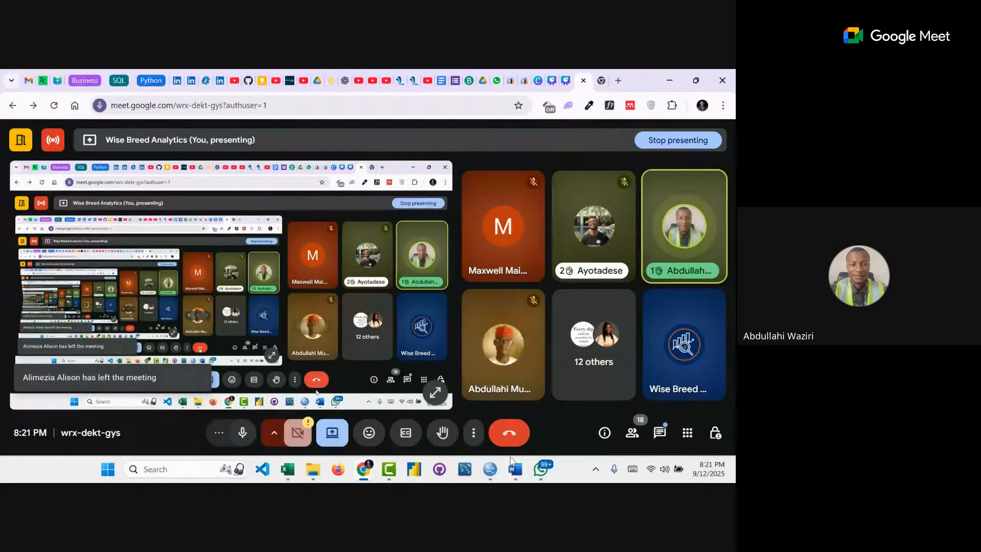
mouse_move(490, 470)
mouse_move(566, 406)
mouse_move(634, 406)
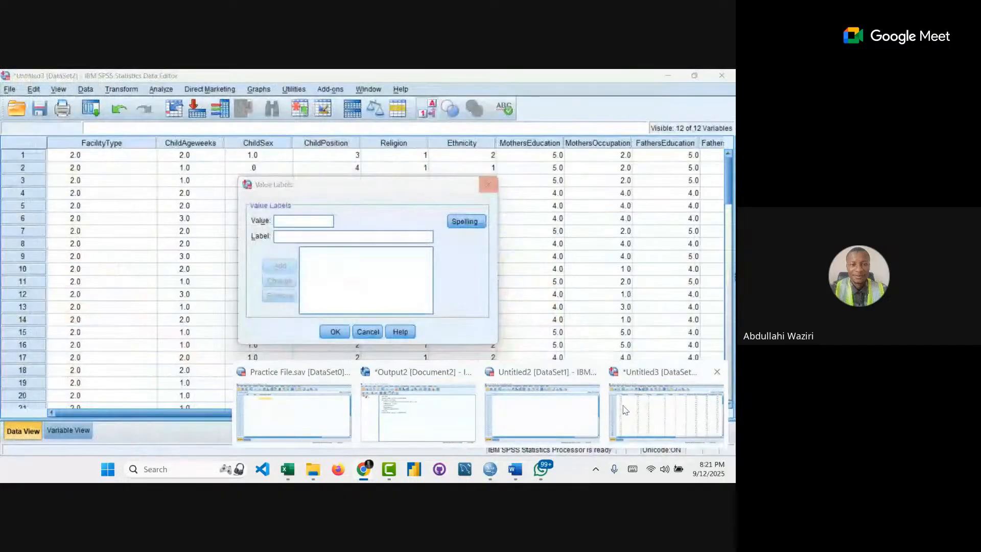
click(636, 405)
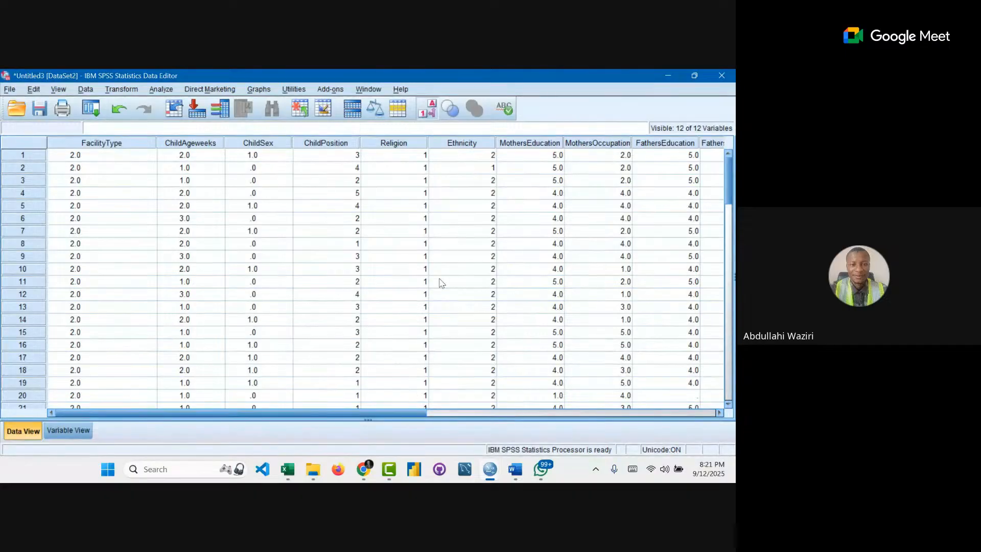
mouse_move(542, 460)
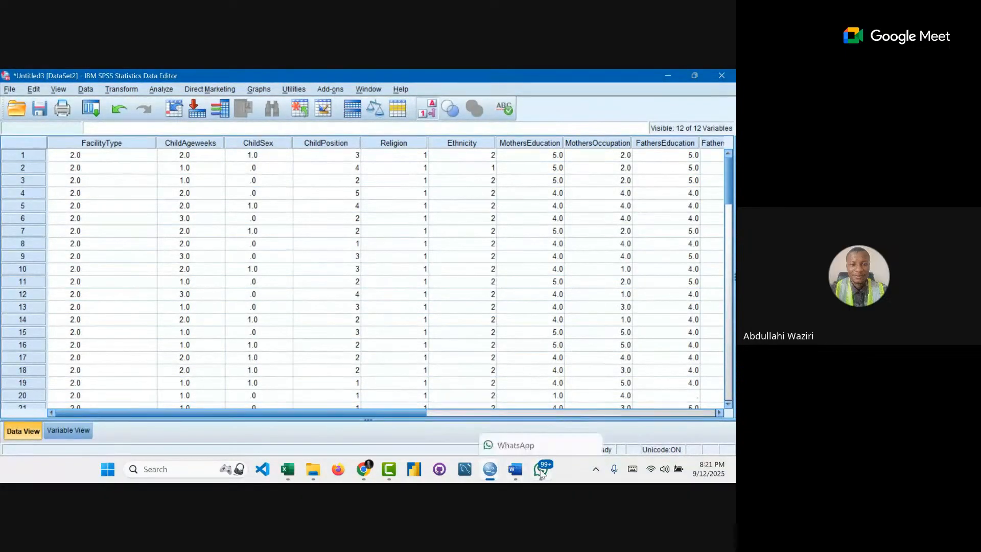
- Return to the Untitled3 dataset and review the names and labels in its variable definitions
mouse_move(542, 425)
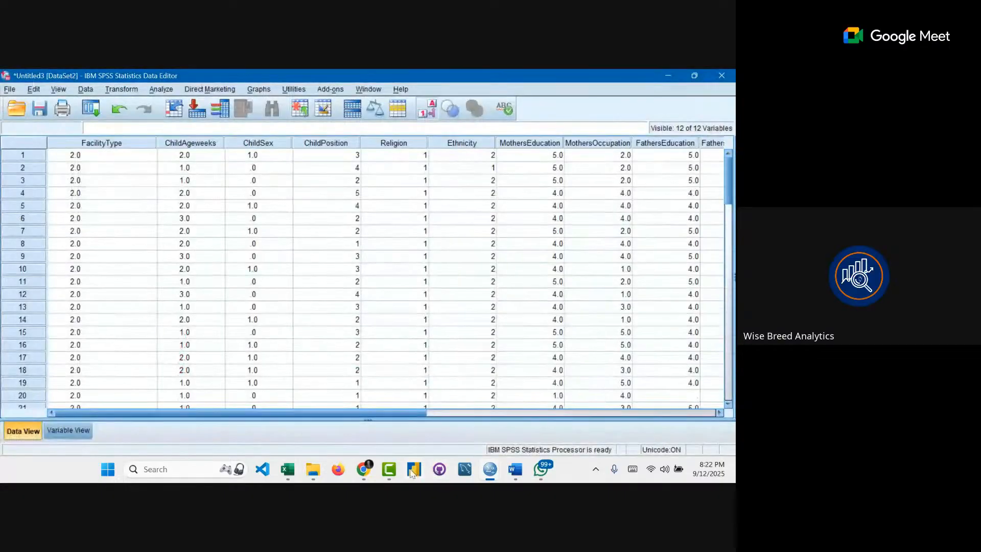
mouse_move(492, 474)
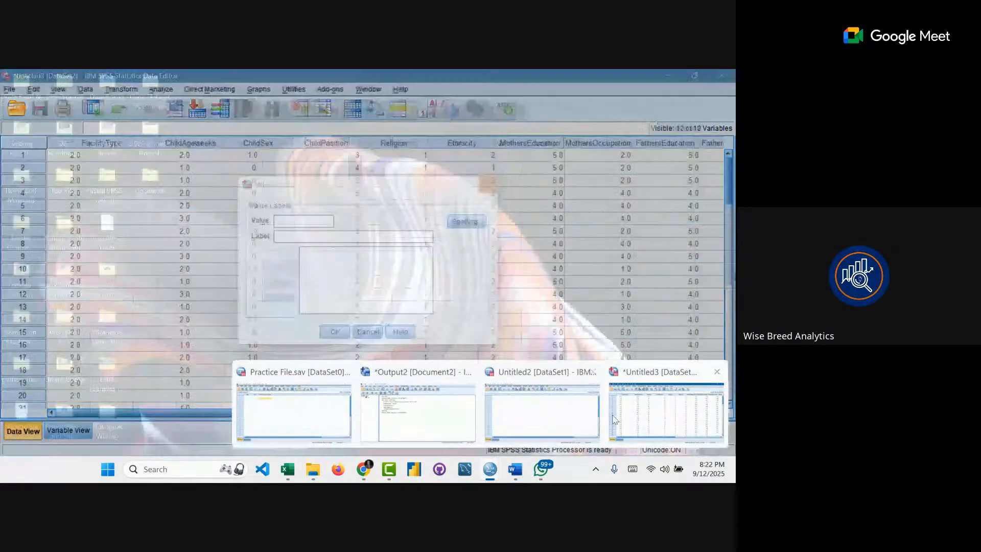
click(620, 415)
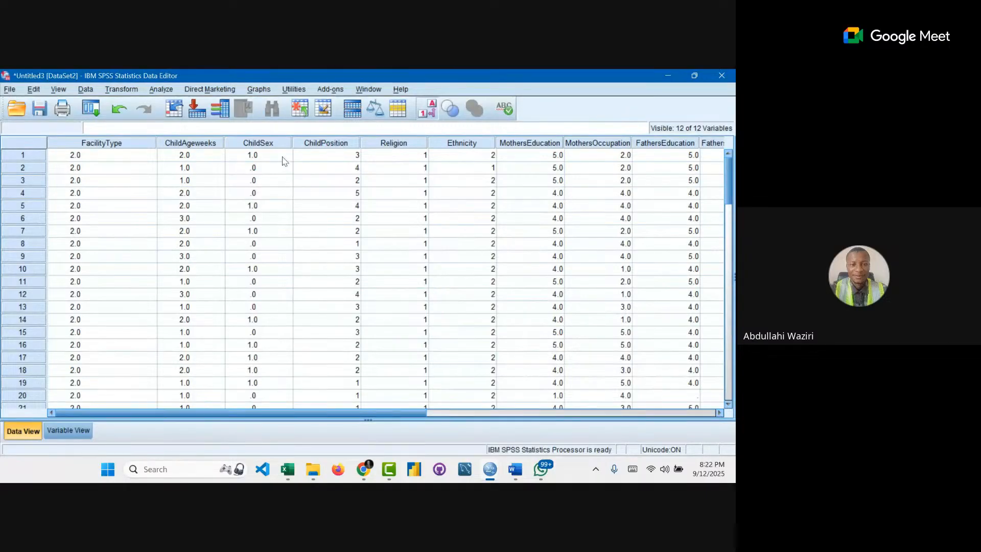
click(72, 432)
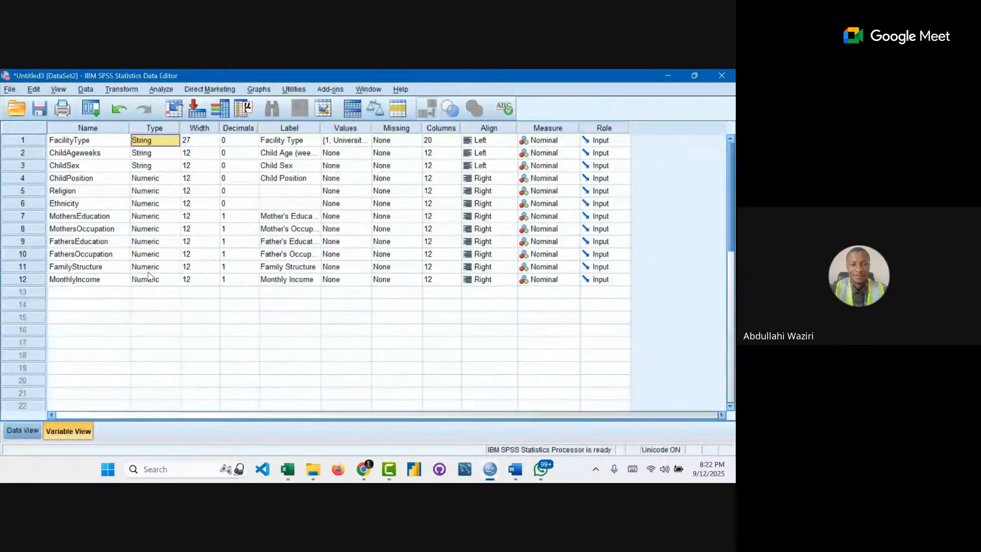
click(291, 128)
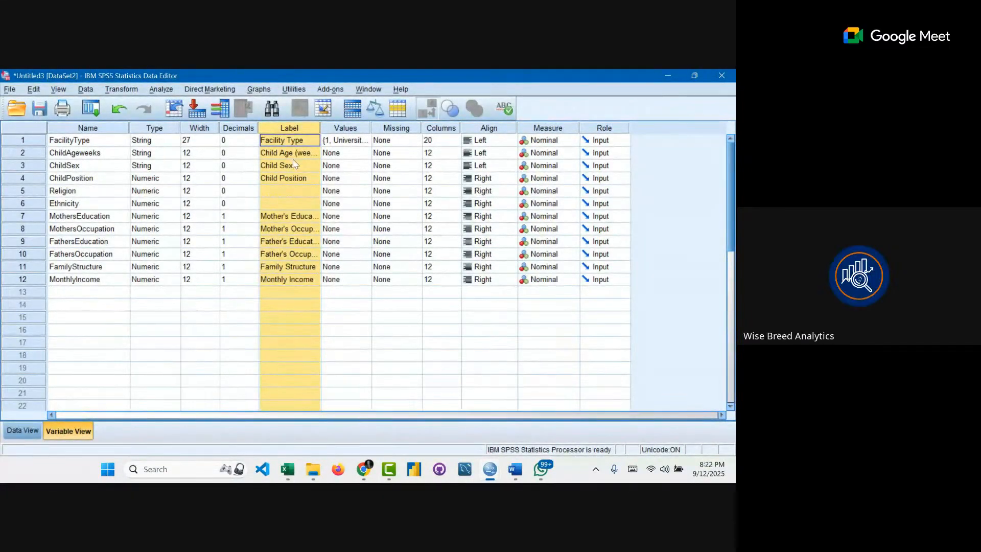
click(86, 139)
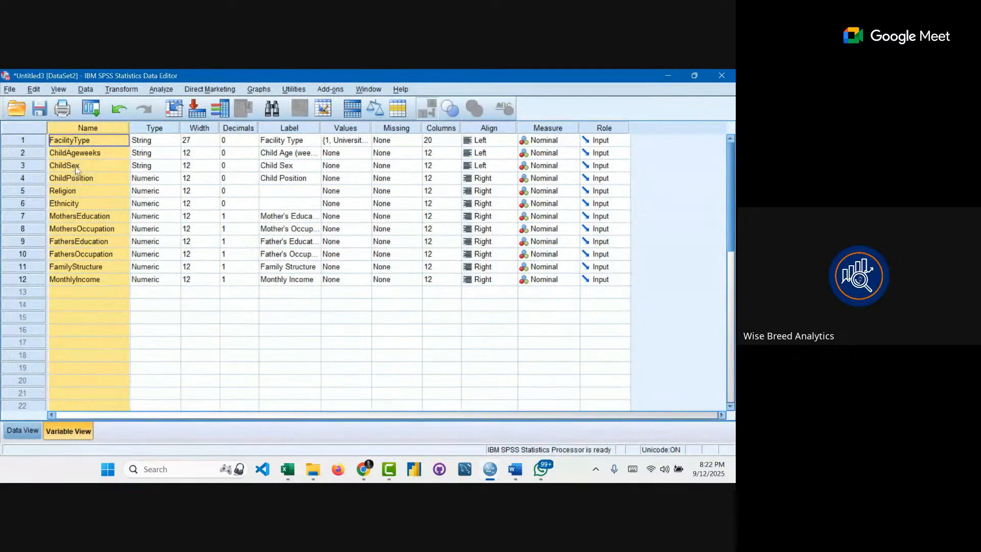
click(85, 141)
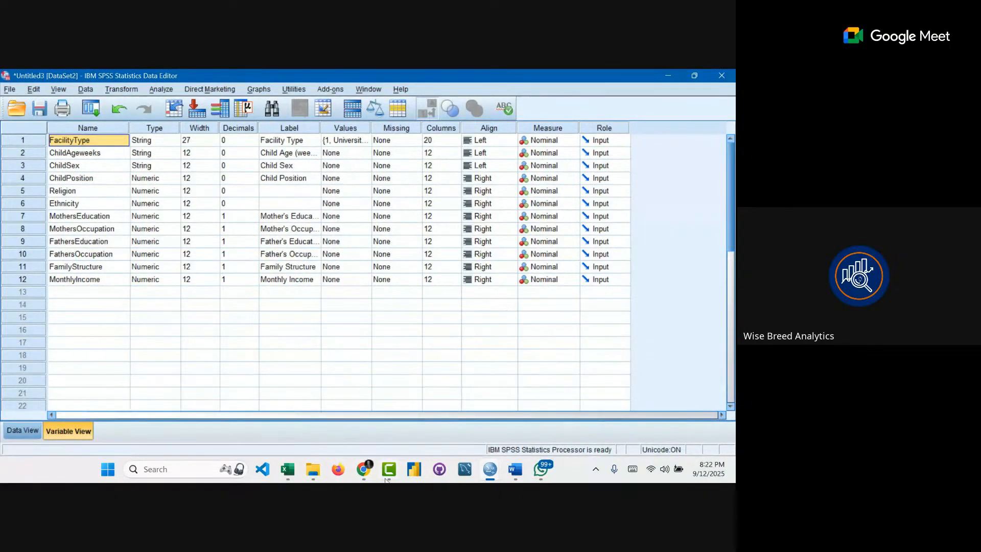
- Switch to the Google Meet call to dismiss the raised-hands notification, and return to Untitled3 in SPSS
mouse_move(365, 470)
click(330, 415)
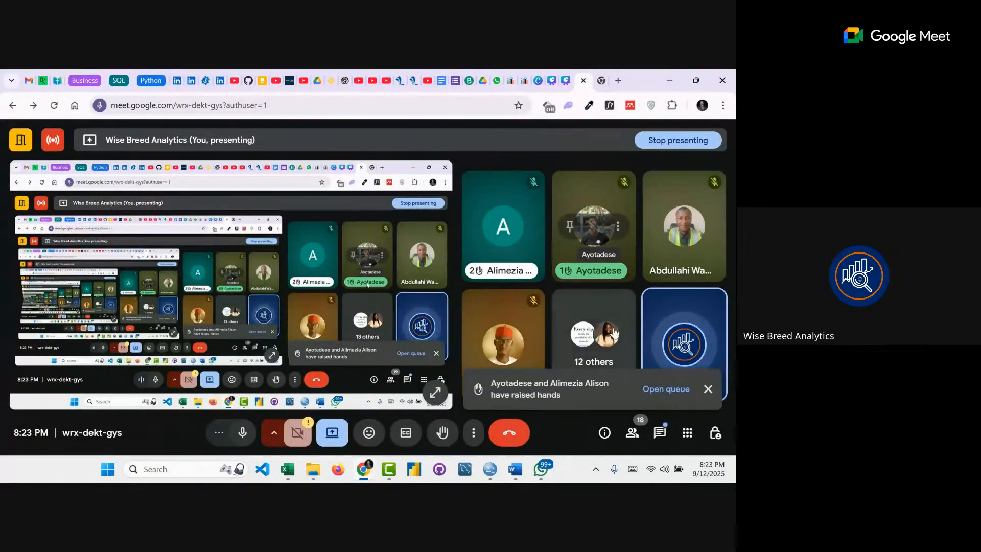
click(709, 390)
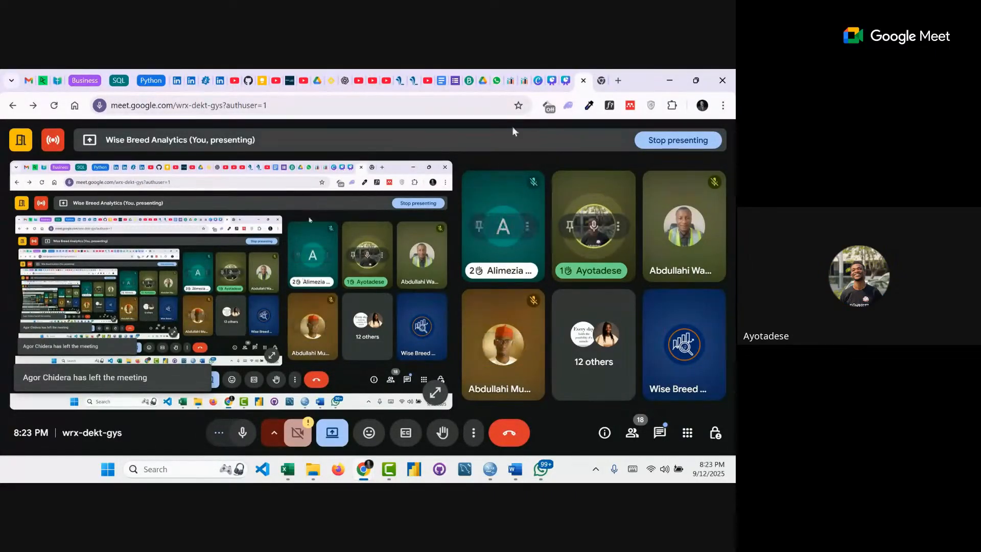
mouse_move(490, 471)
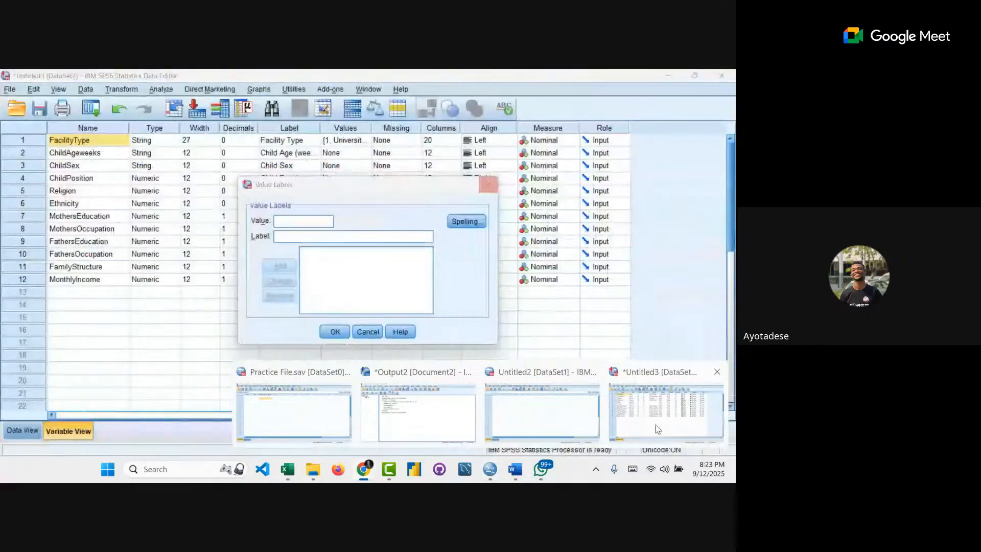
click(659, 412)
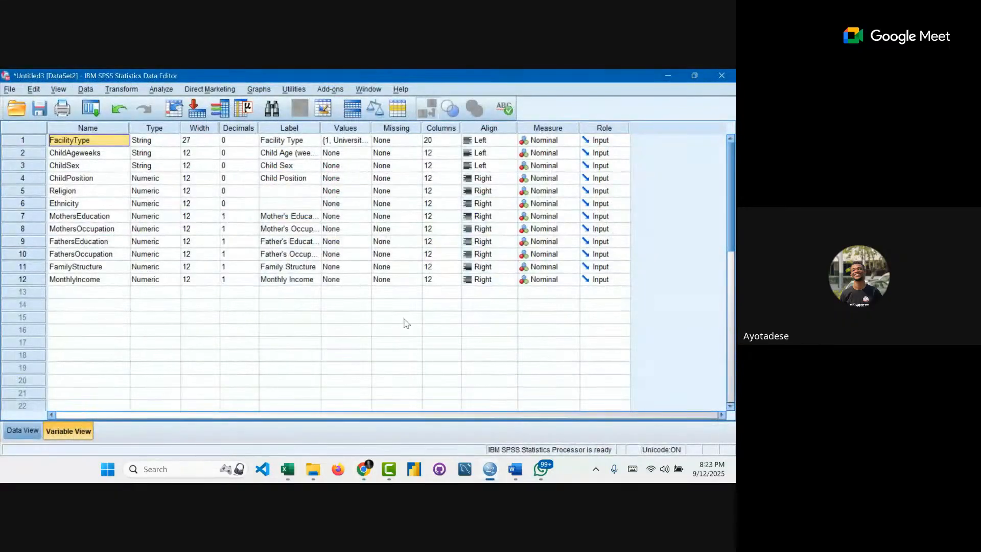
- Review the full list of FacilityType's value labels and close it without making changes
click(341, 143)
click(364, 141)
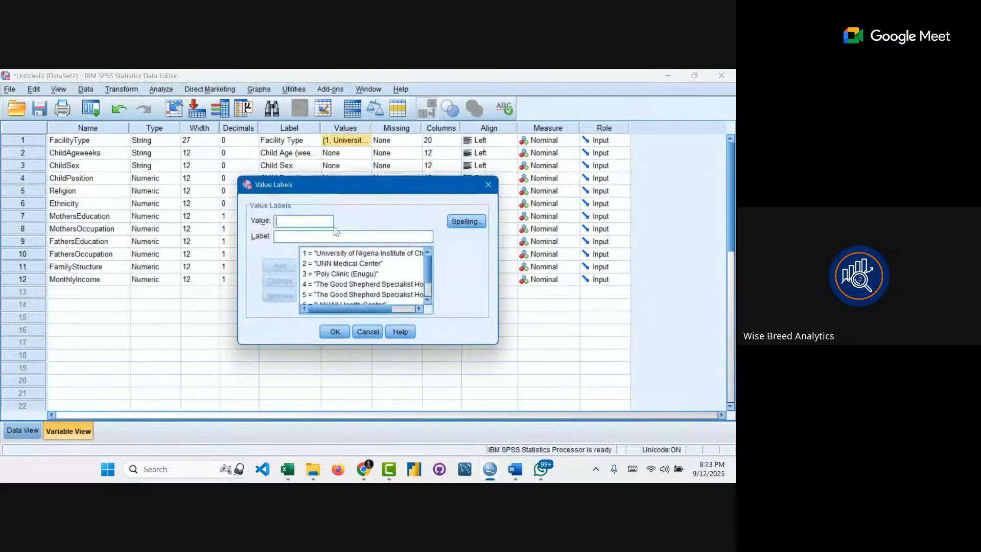
scroll(380, 278, down, 2)
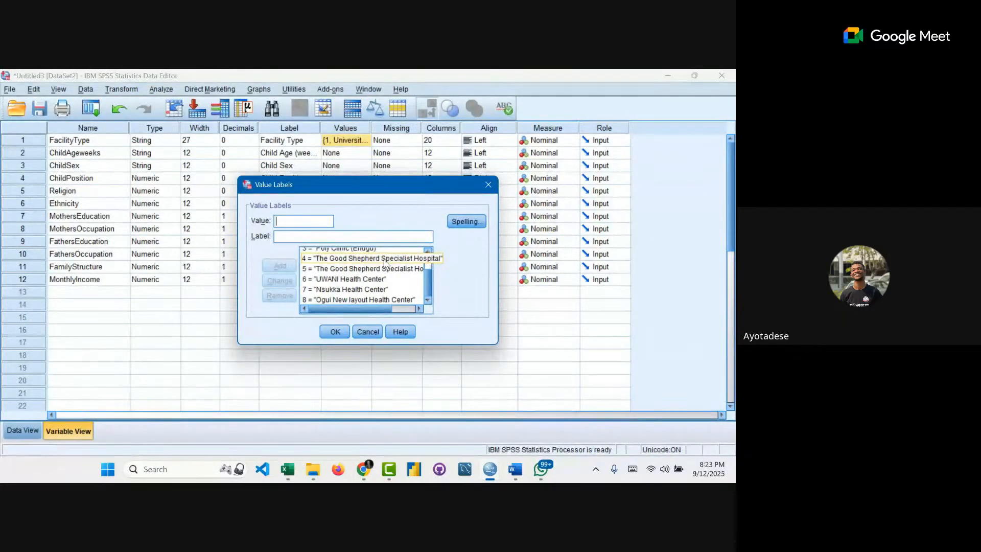
click(366, 332)
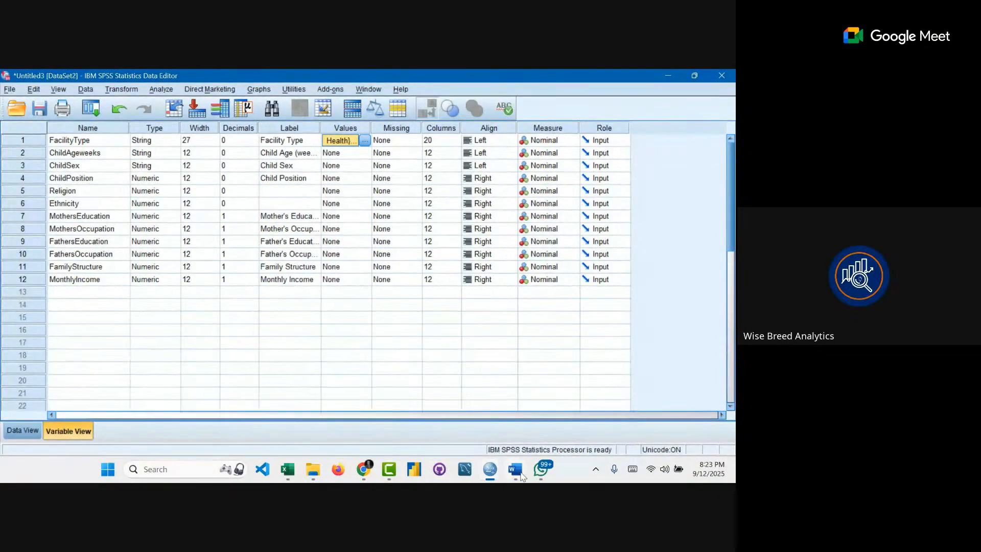
- Check the healthcare facility names in the BFHI Questionnaire in Word against the Facility Type codes in the Demo SPSS workbook in Excel
mouse_move(517, 473)
click(434, 365)
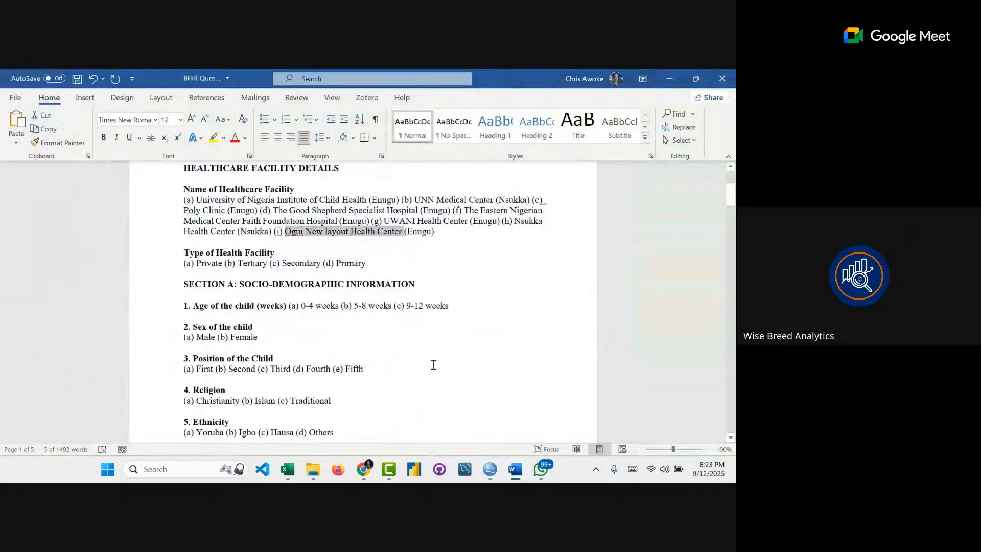
click(212, 220)
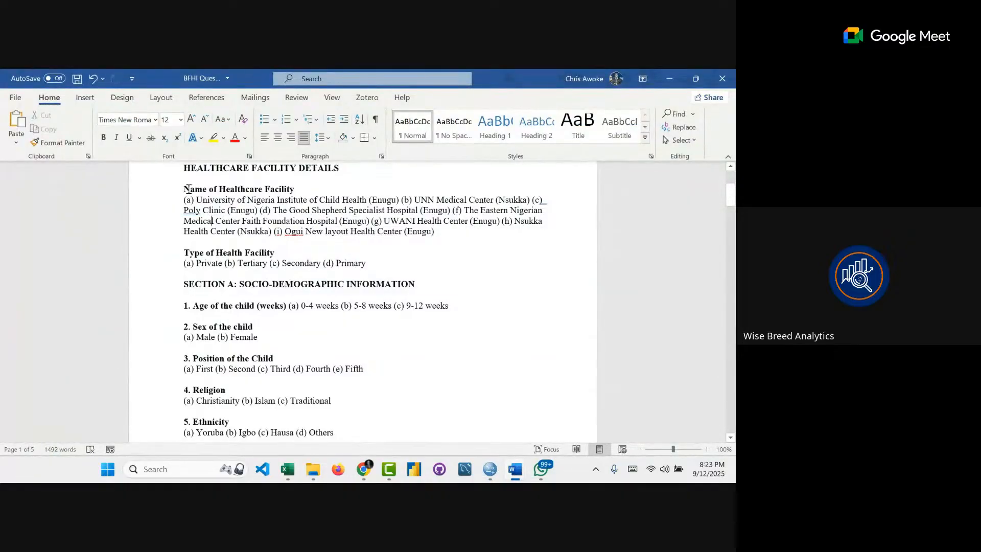
key(alt+Tab)
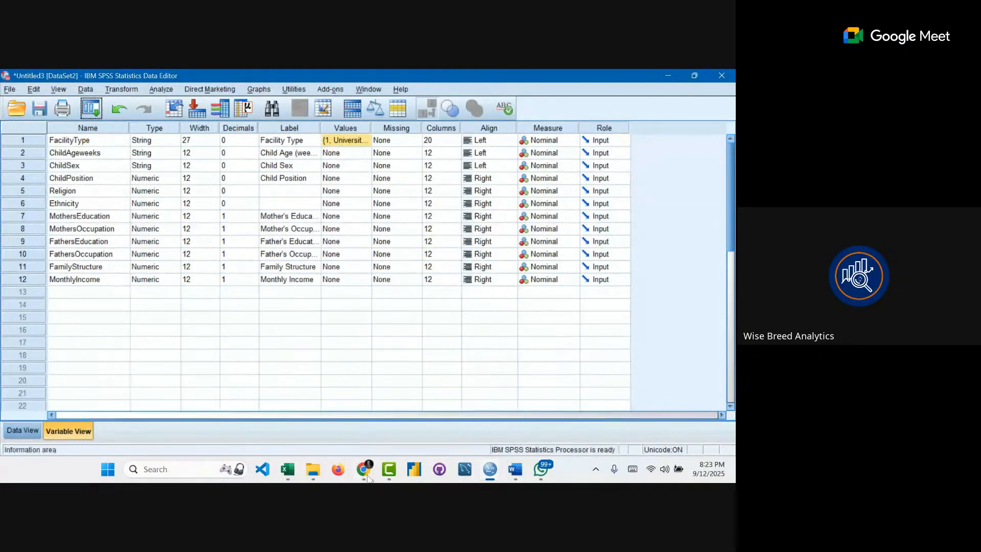
mouse_move(290, 478)
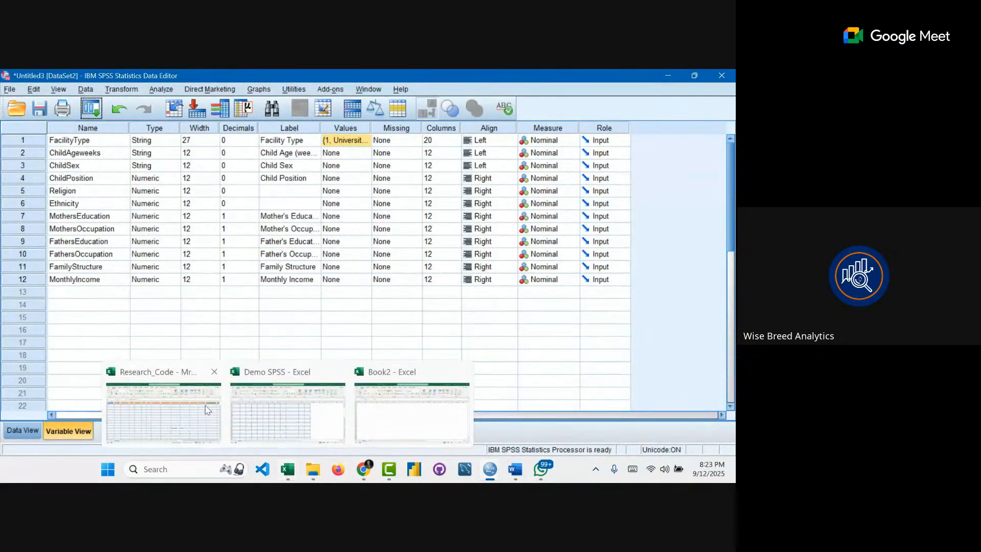
click(287, 412)
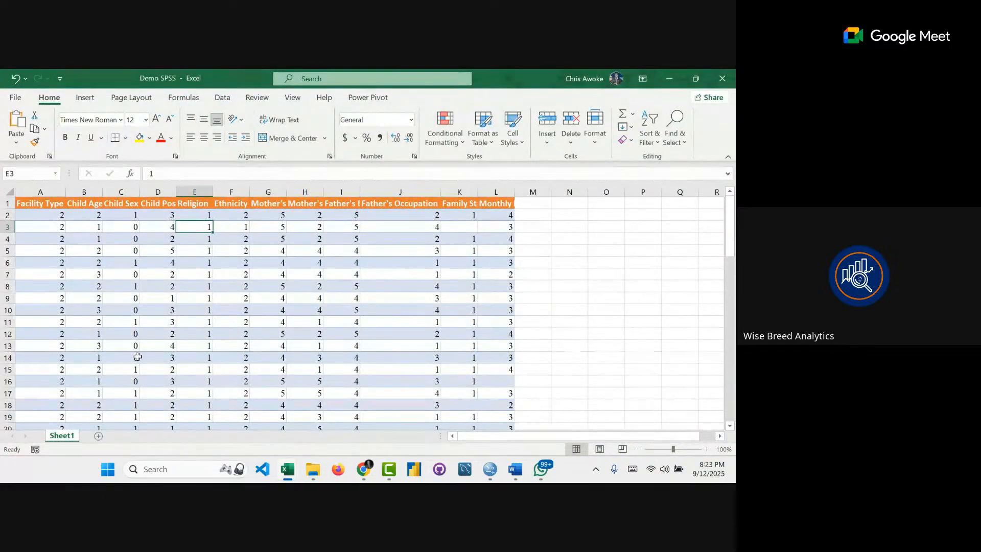
key(alt+Tab)
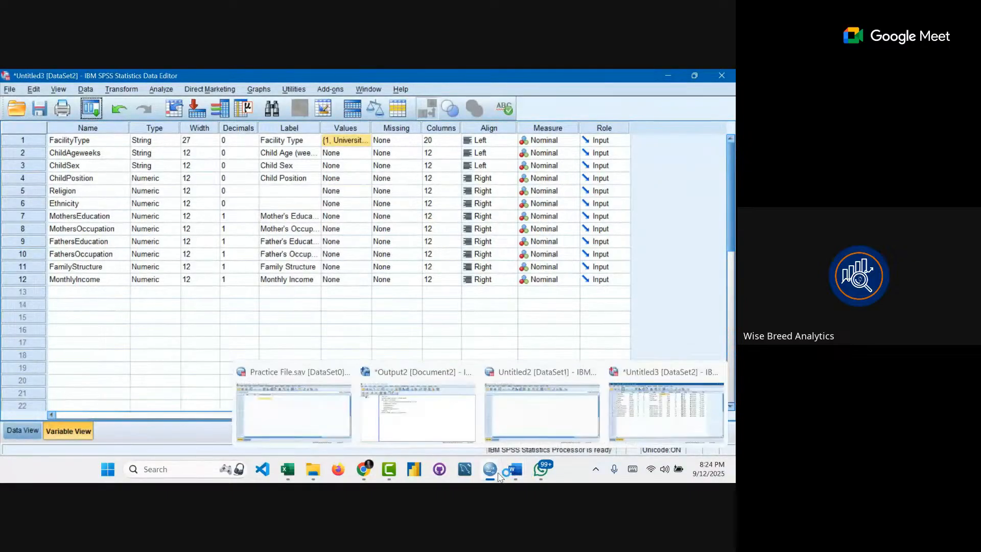
- Compare the Name of Healthcare Facility and Type of Health Facility questions in the BFHI Questionnaire in Word, examining the facility type options
mouse_move(516, 474)
click(486, 434)
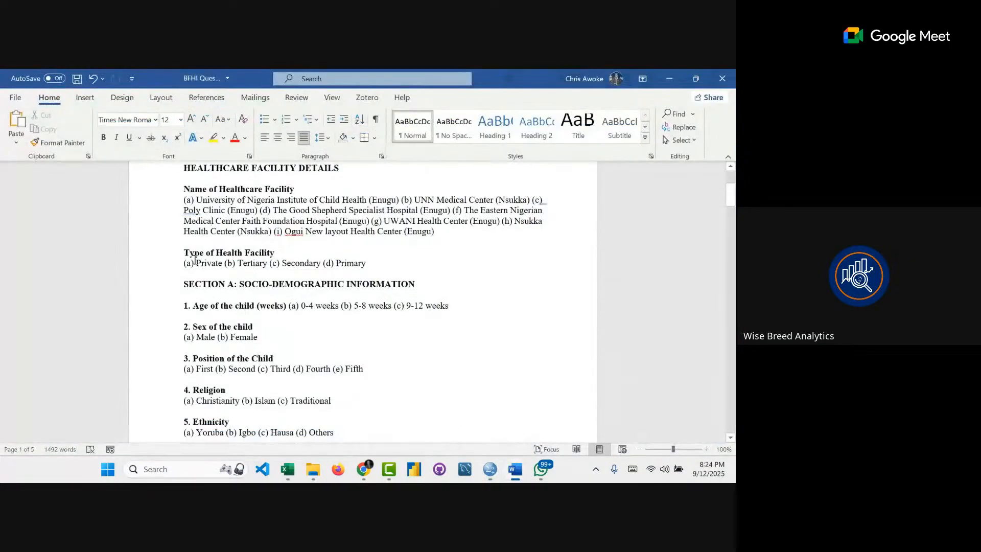
click(235, 274)
drag(220, 188, 292, 192)
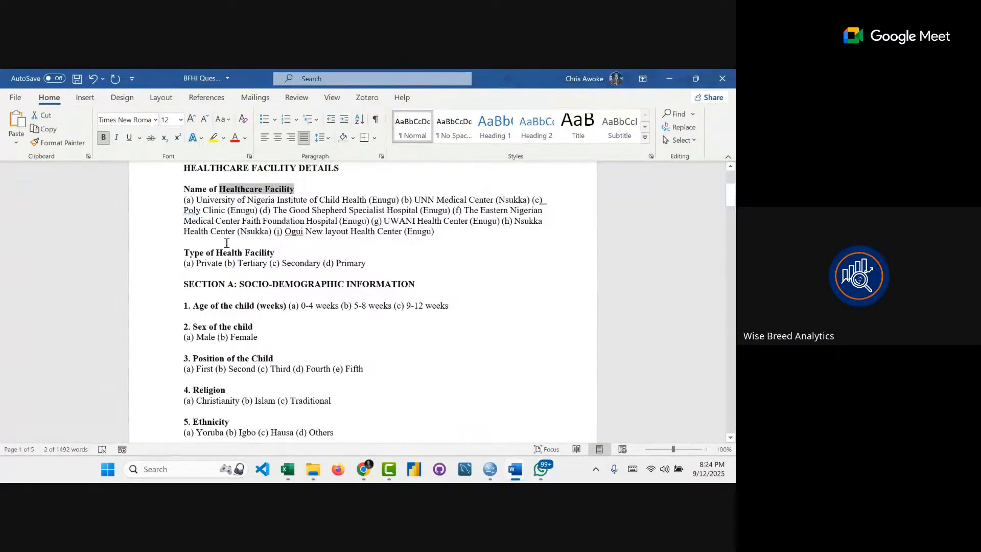
double_click(204, 264)
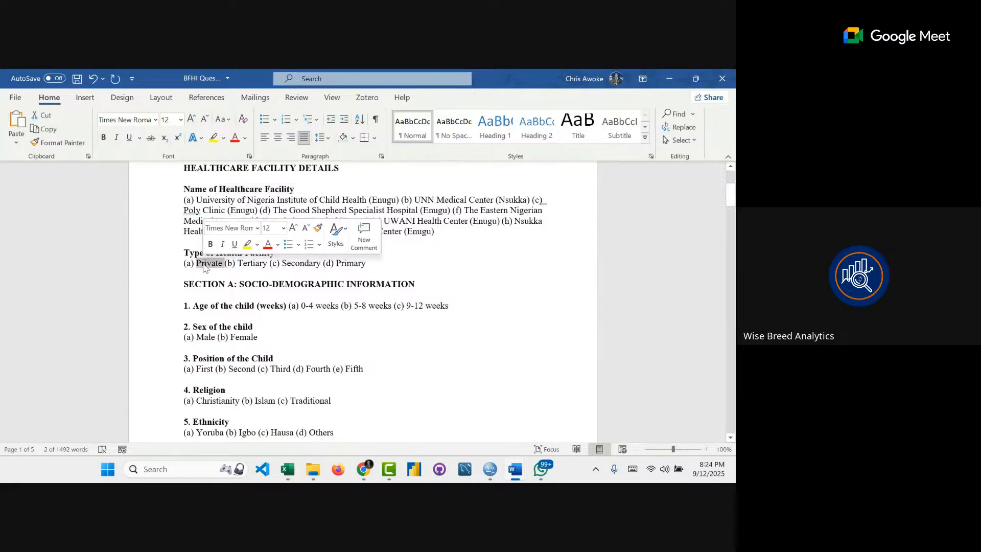
key(alt)
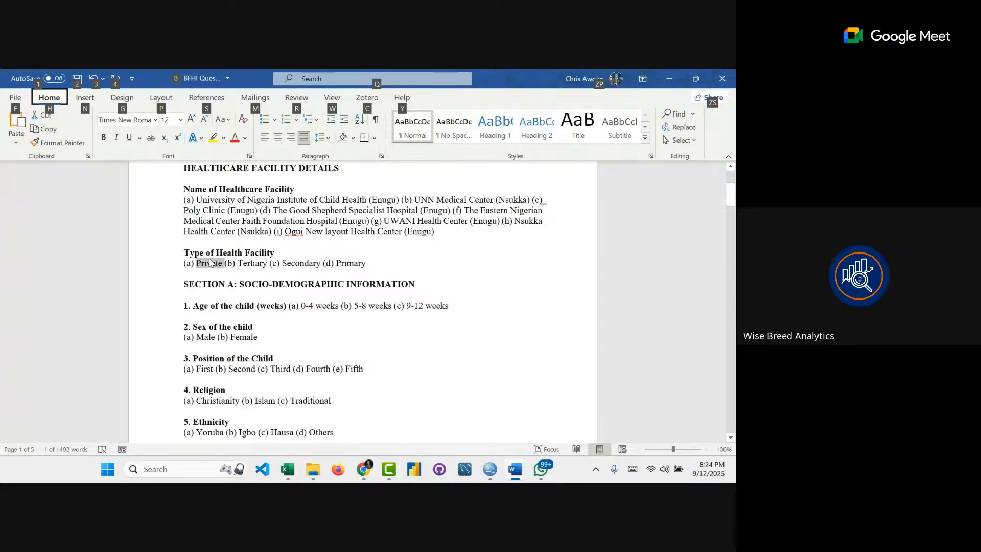
click(242, 285)
click(212, 264)
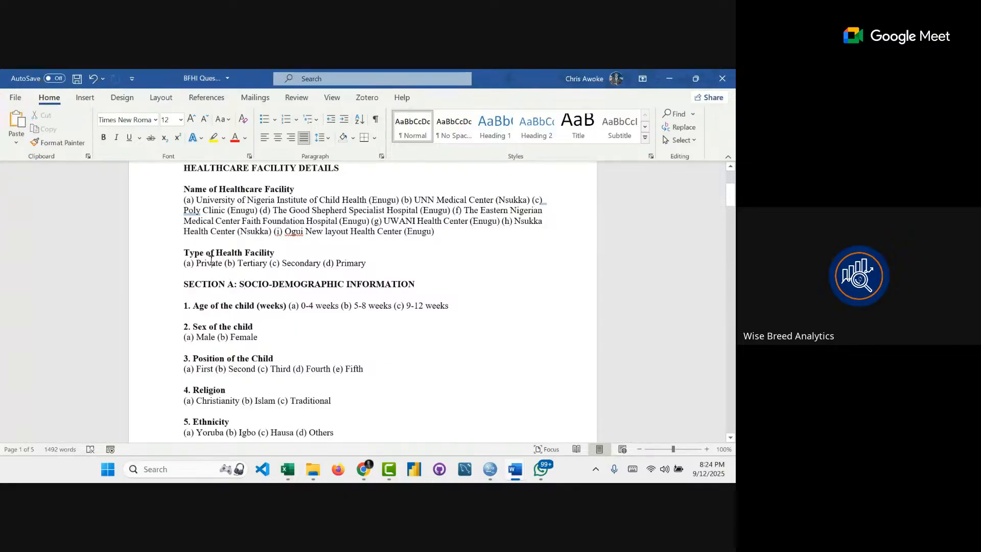
double_click(211, 265)
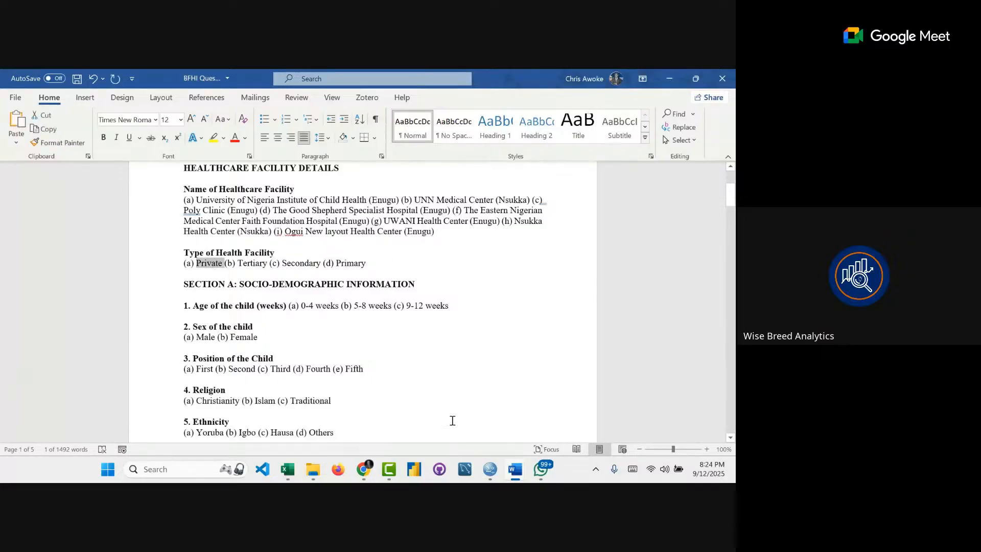
- In SPSS, open FacilityType's value labels, look through the list and remove value 8, "Ogui New layout Health Center"
mouse_move(490, 469)
click(664, 425)
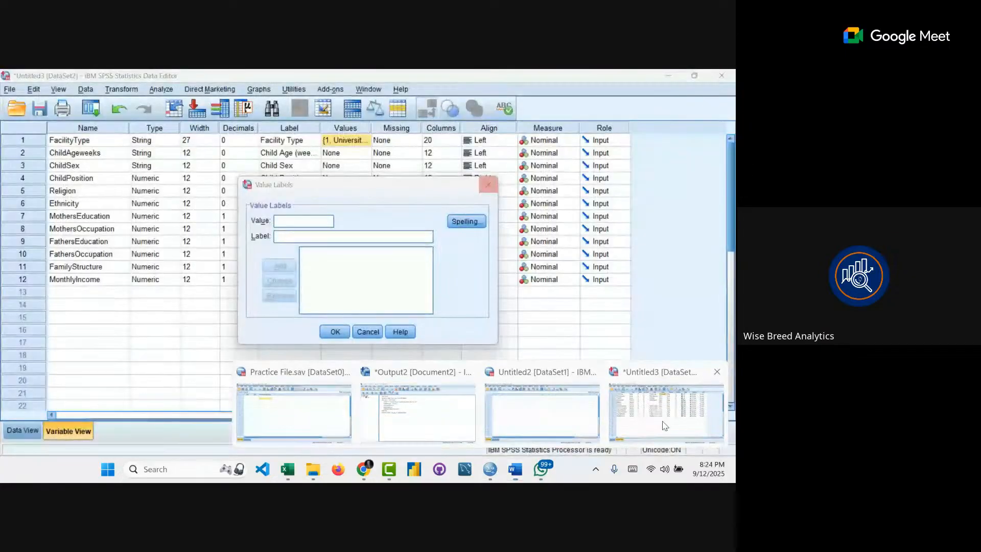
click(366, 141)
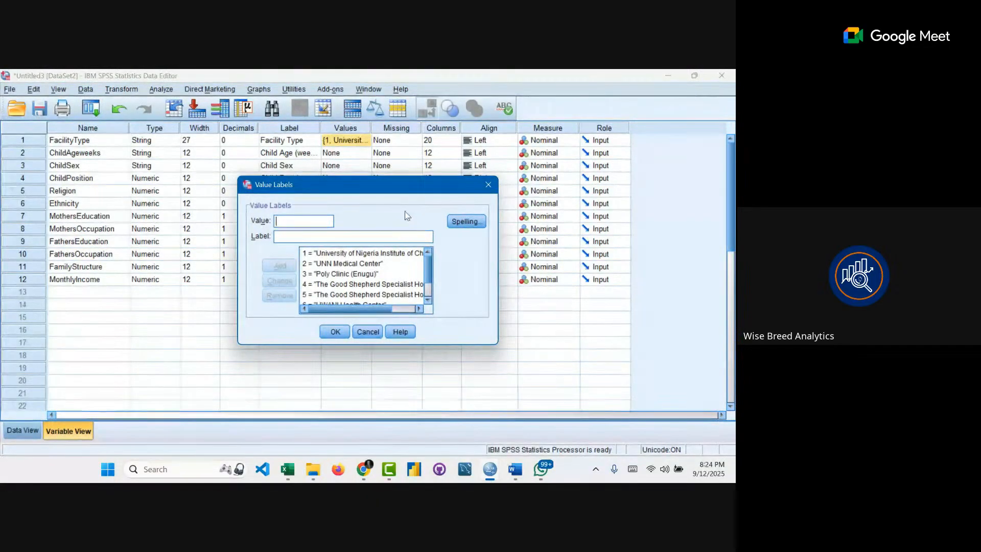
scroll(333, 278, down, 1)
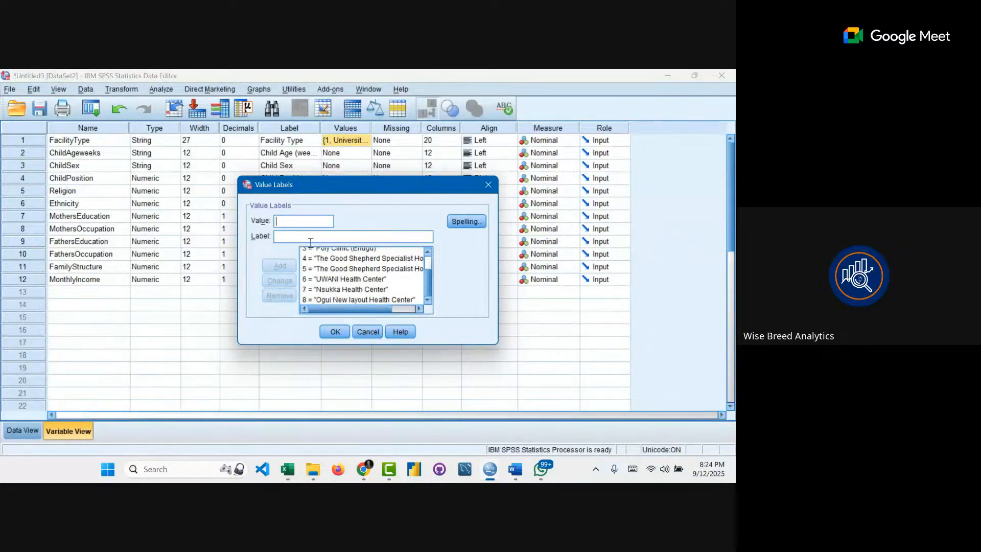
scroll(359, 290, up, 1)
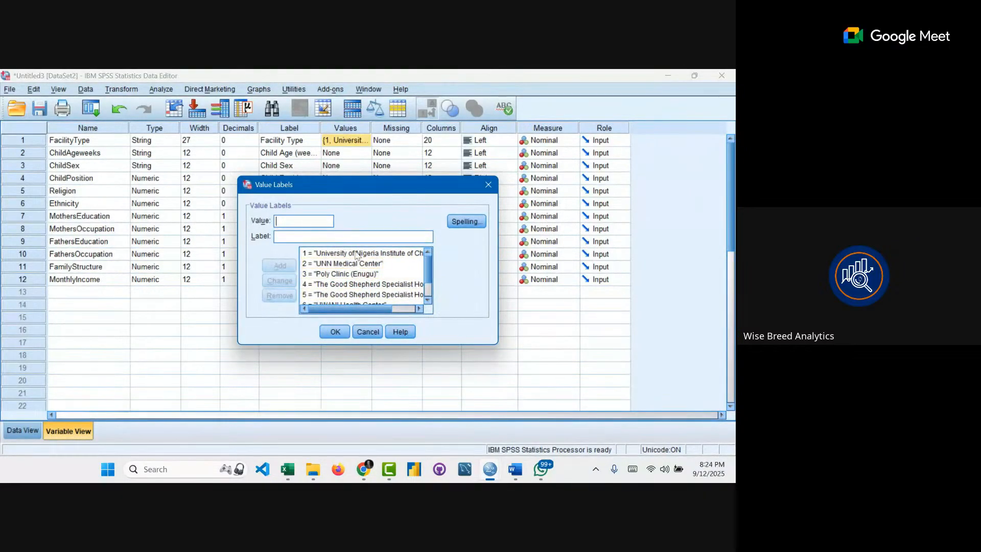
scroll(356, 297, down, 1)
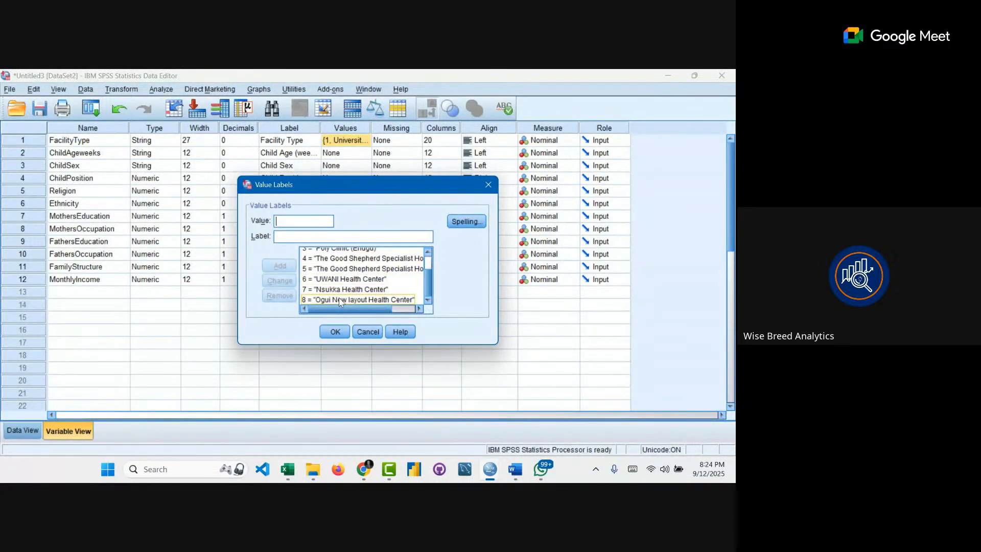
click(339, 300)
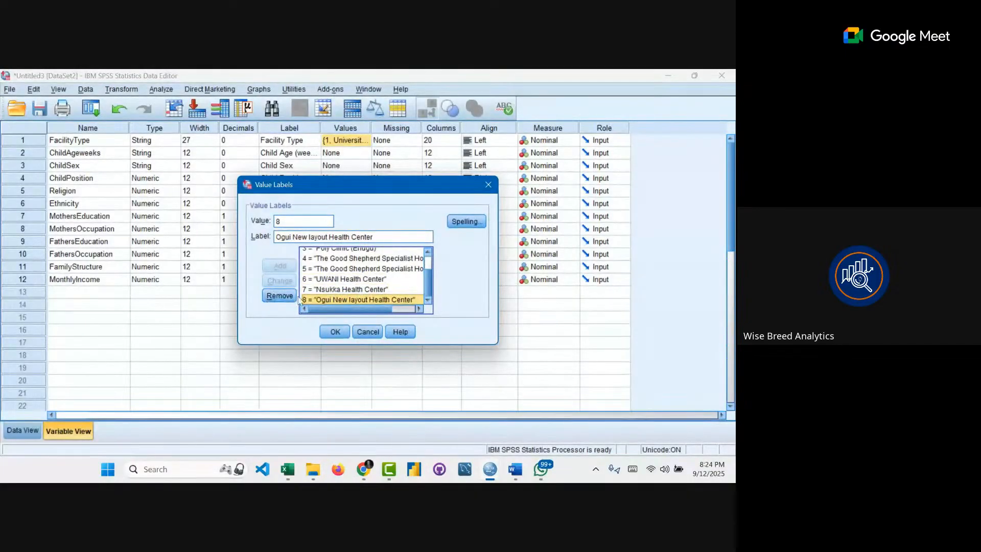
click(332, 289)
click(335, 300)
click(280, 295)
- Remove values 7, 6 and 5 from FacilityType's value labels
click(326, 300)
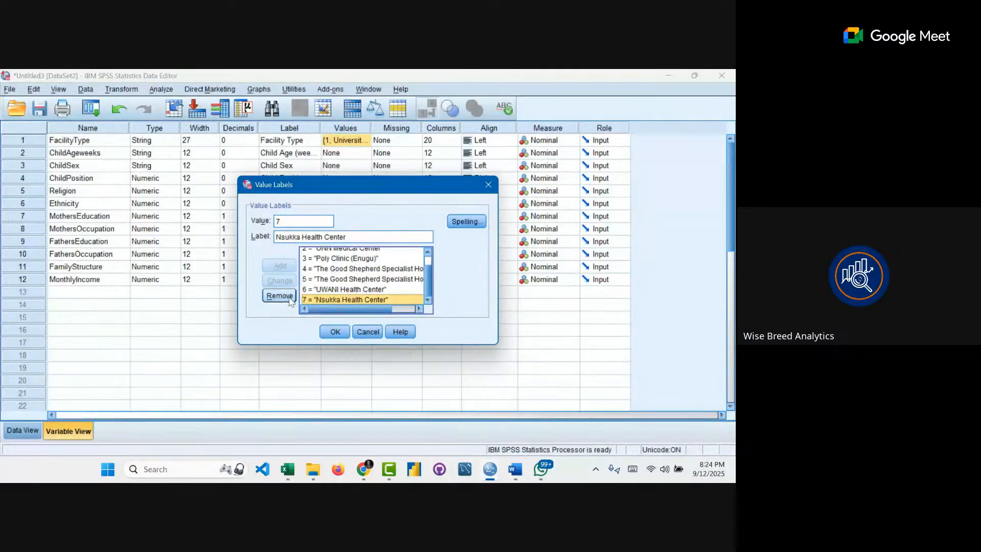
click(280, 296)
click(327, 300)
click(280, 296)
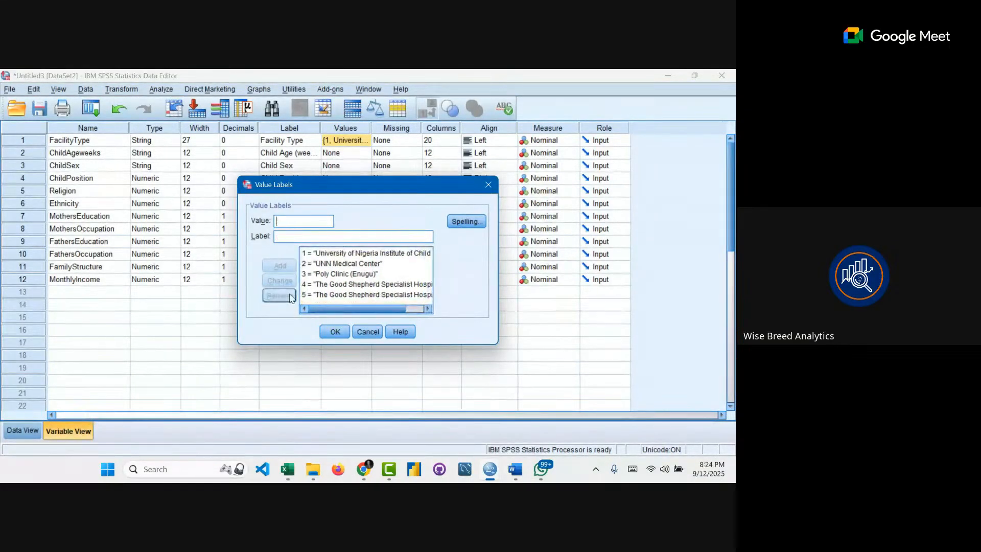
click(322, 294)
click(284, 298)
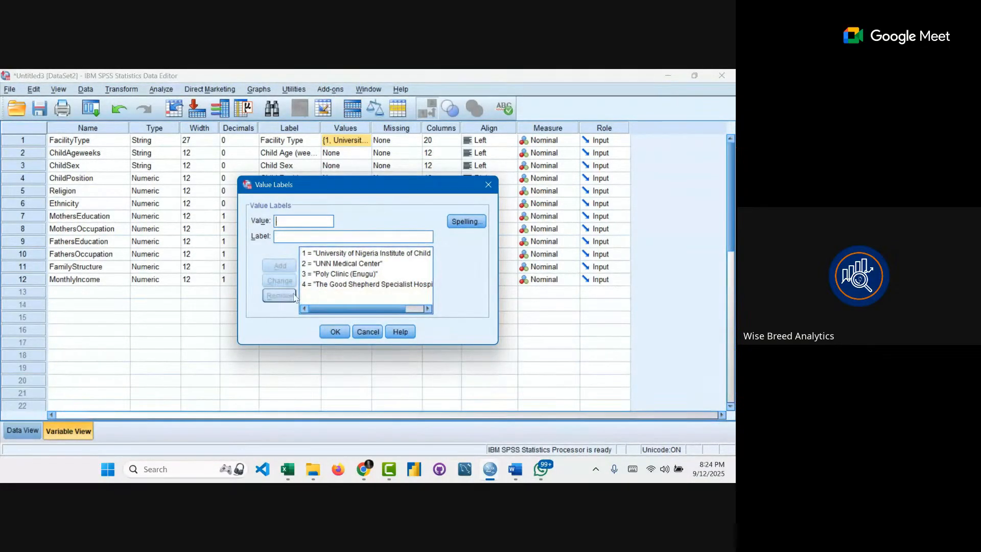
- Change the label of FacilityType's value 1 to "Private"
click(322, 257)
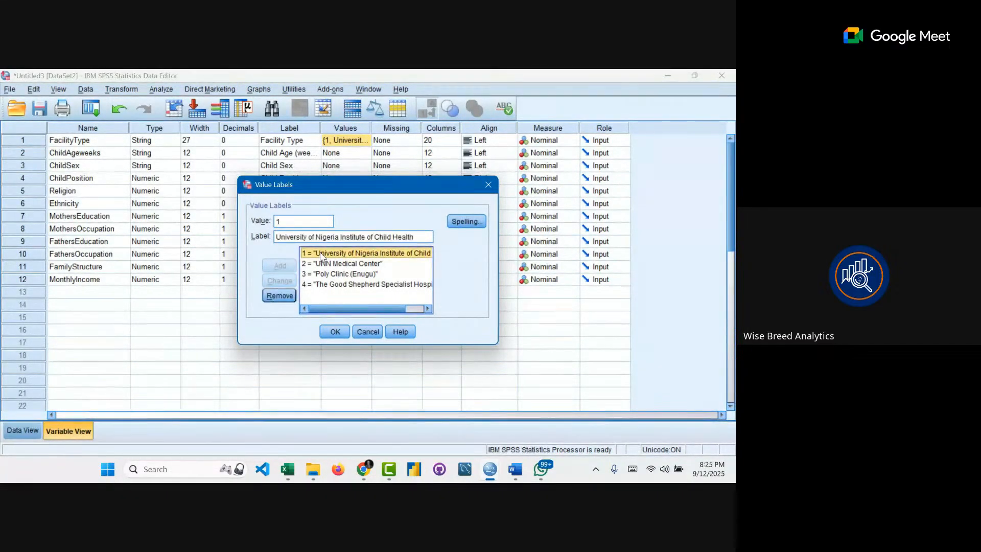
double_click(293, 236)
key(ctrl+a)
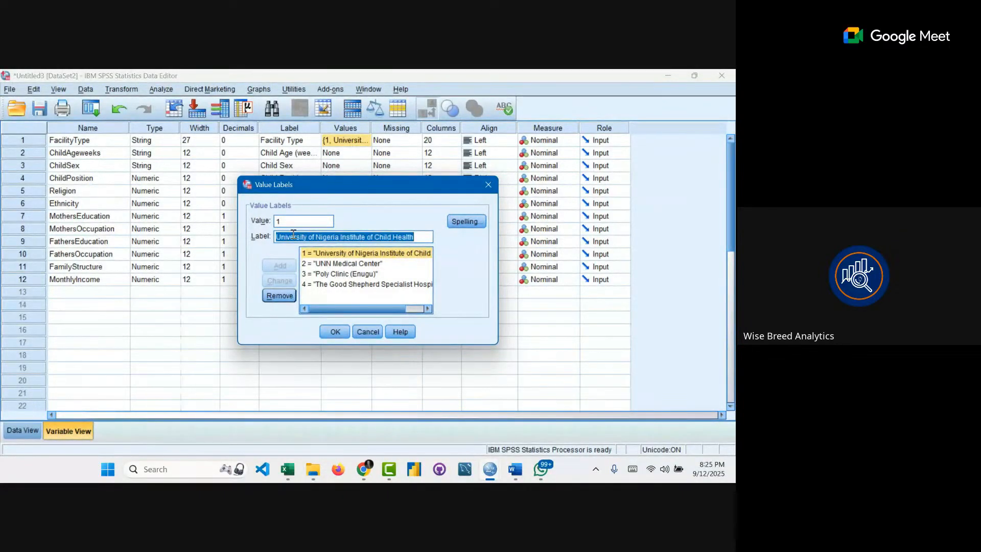
double_click(293, 236)
key(ctrl+a)
text(Private)
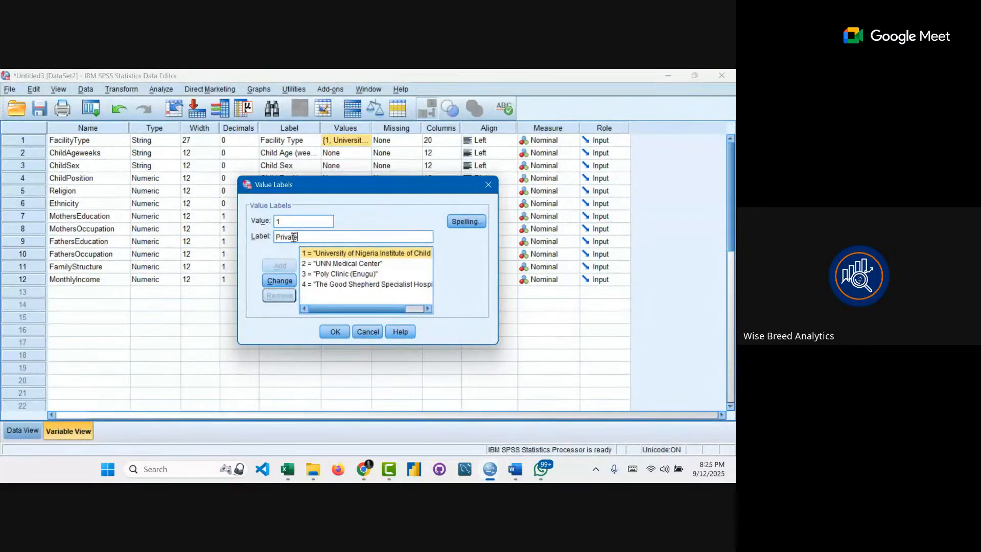
click(290, 282)
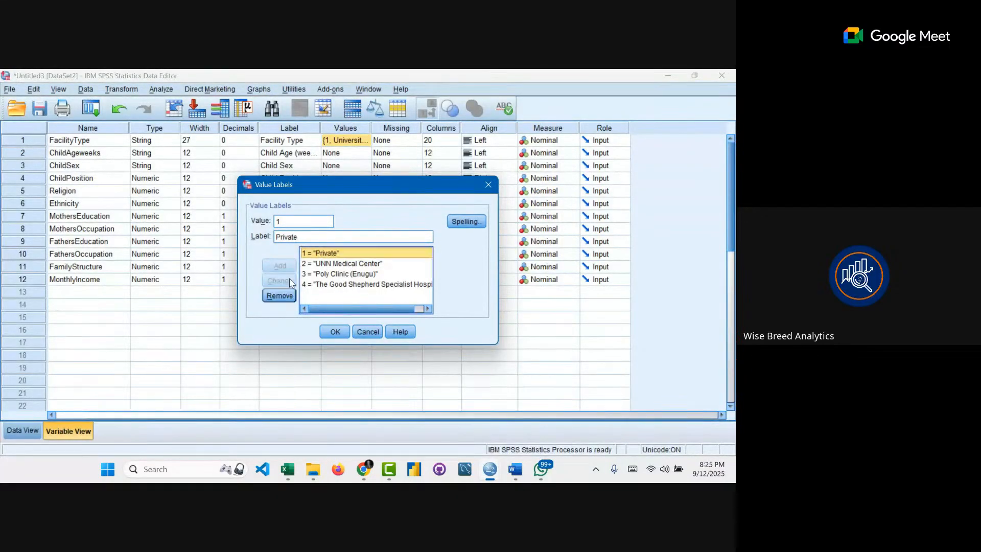
- Copy "Tertiary" from the Type of Health Facility options in the Word questionnaire and make it the label of value 2 in SPSS
click(327, 263)
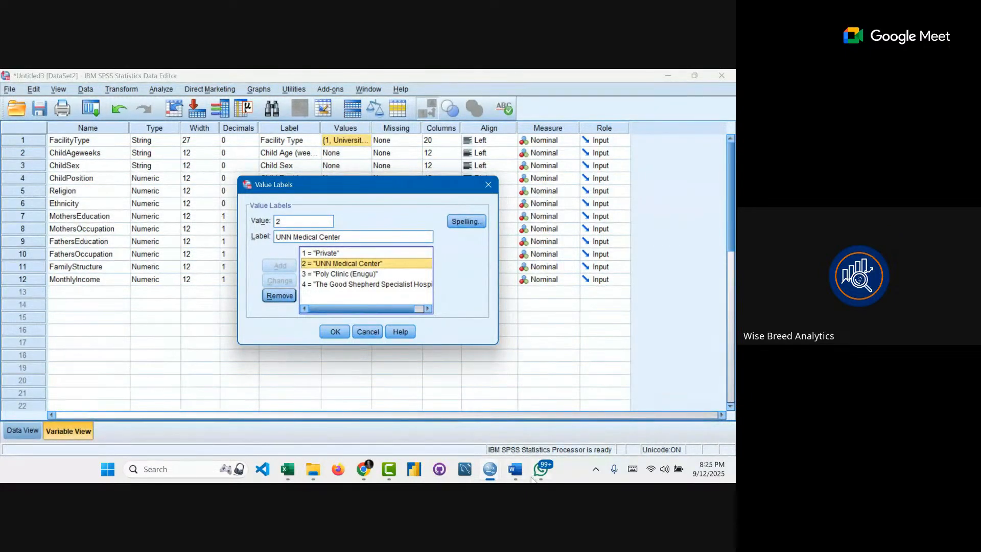
click(450, 408)
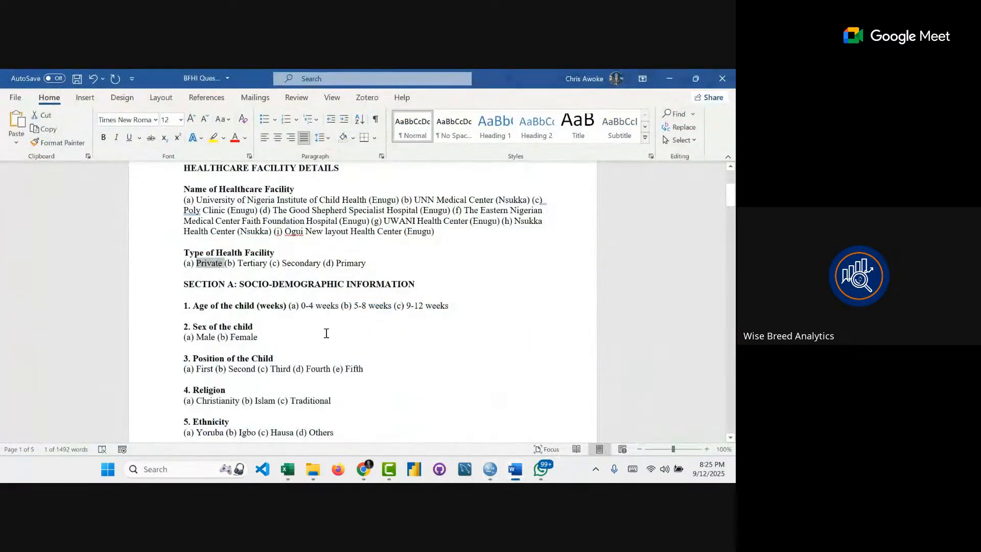
double_click(255, 264)
key(ctrl+c)
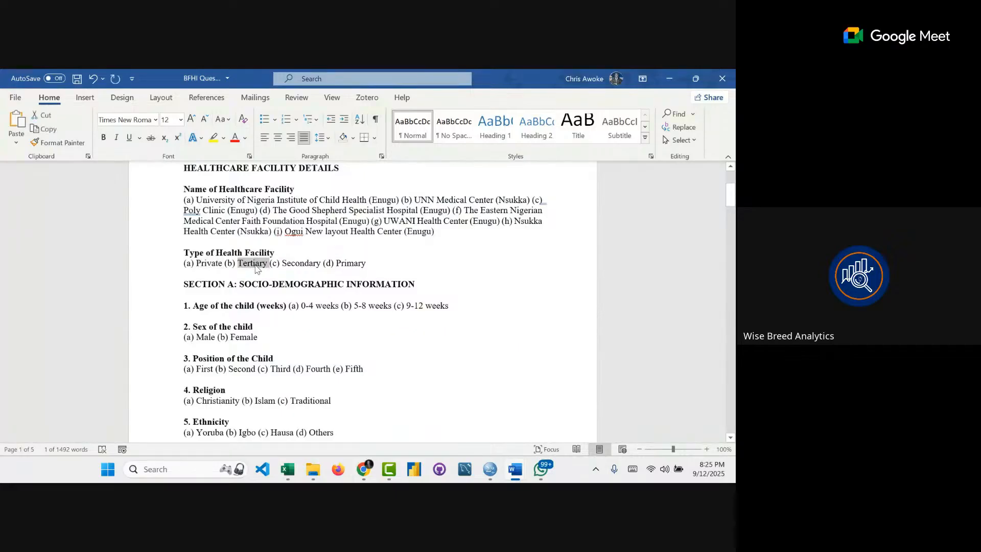
key(alt+Tab)
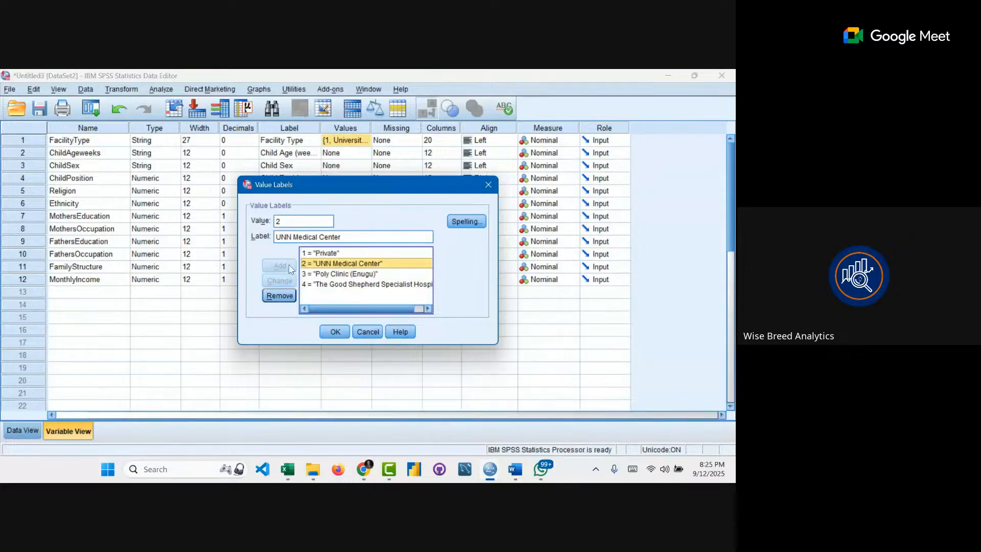
double_click(301, 237)
key(ctrl+a)
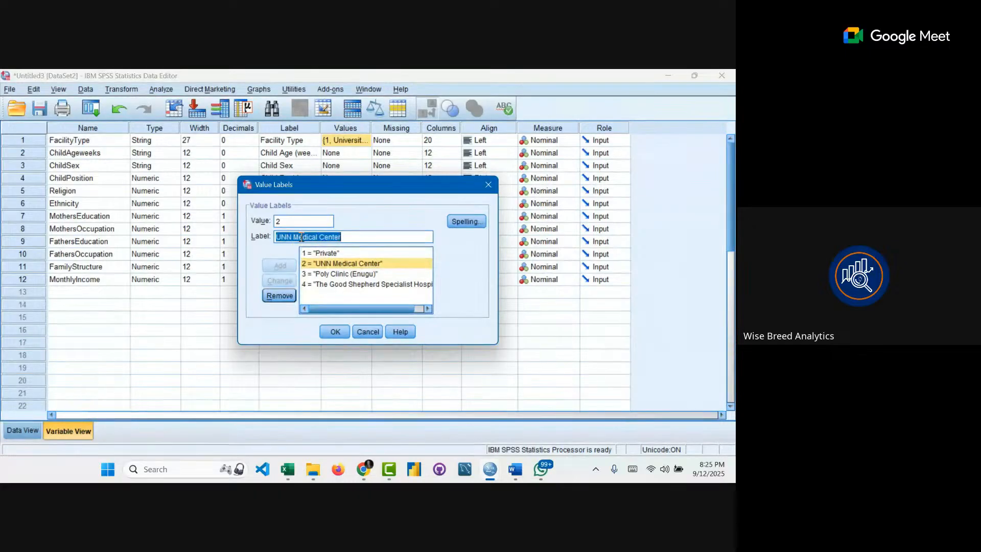
key(ctrl+v)
click(279, 281)
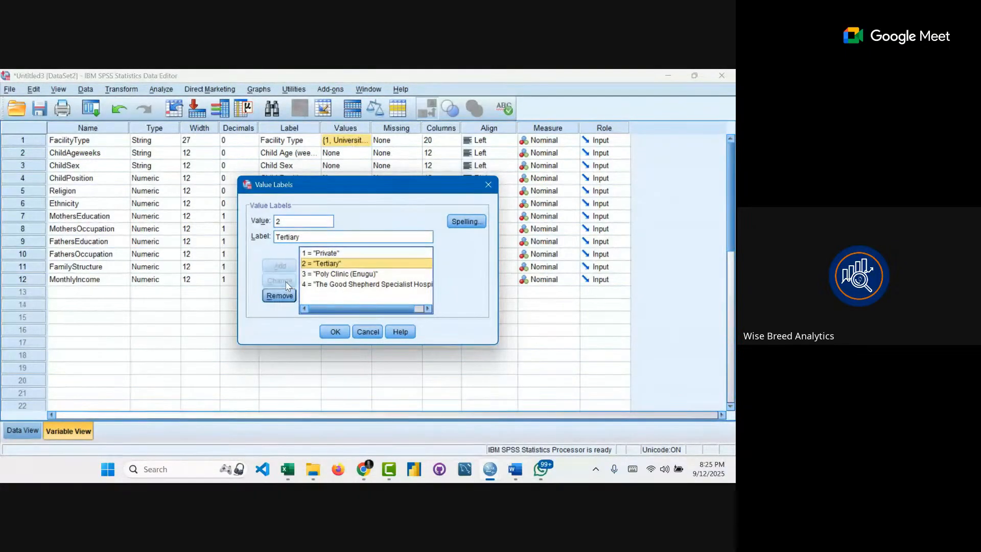
- Change the label of FacilityType's value 3 to "Secondary"
click(331, 275)
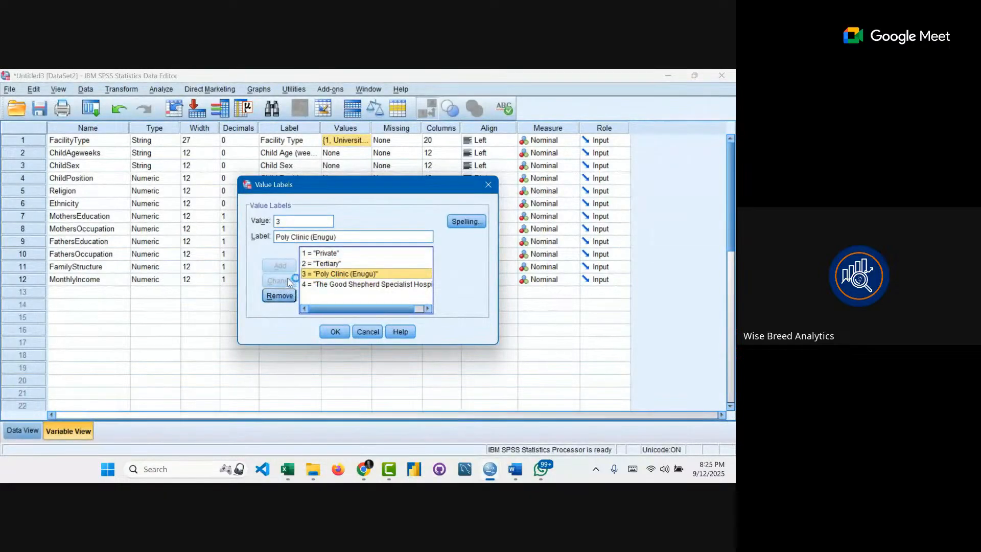
triple_click(299, 240)
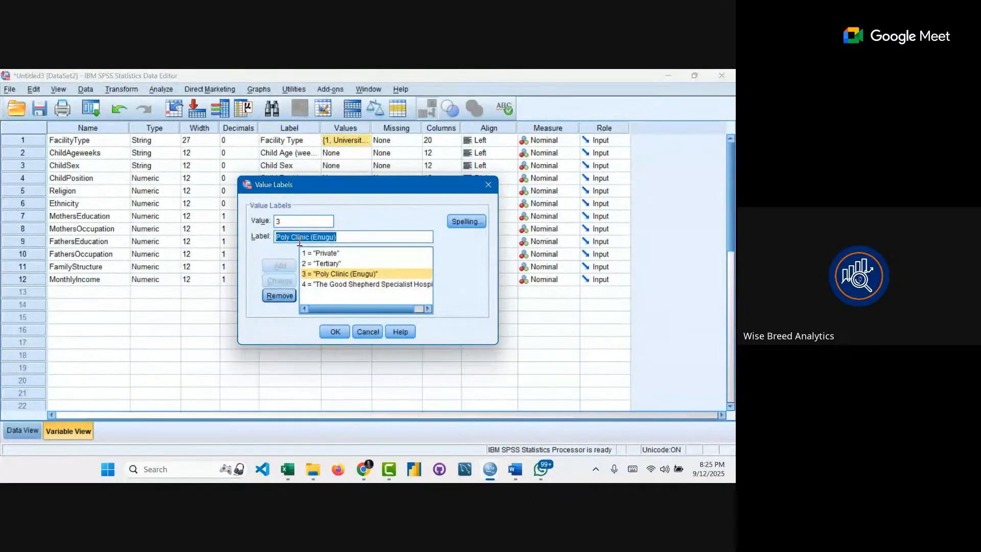
text(S)
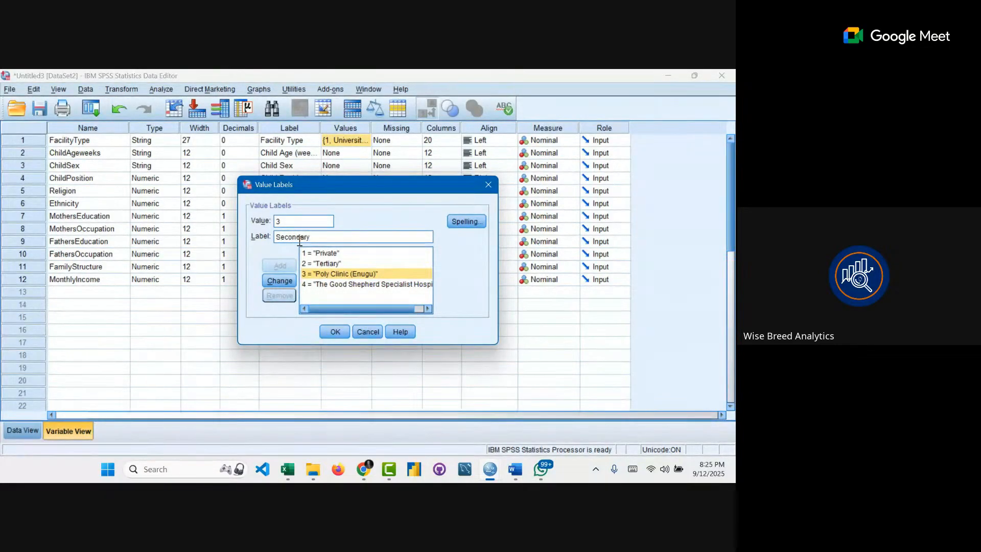
text(econdary)
click(279, 281)
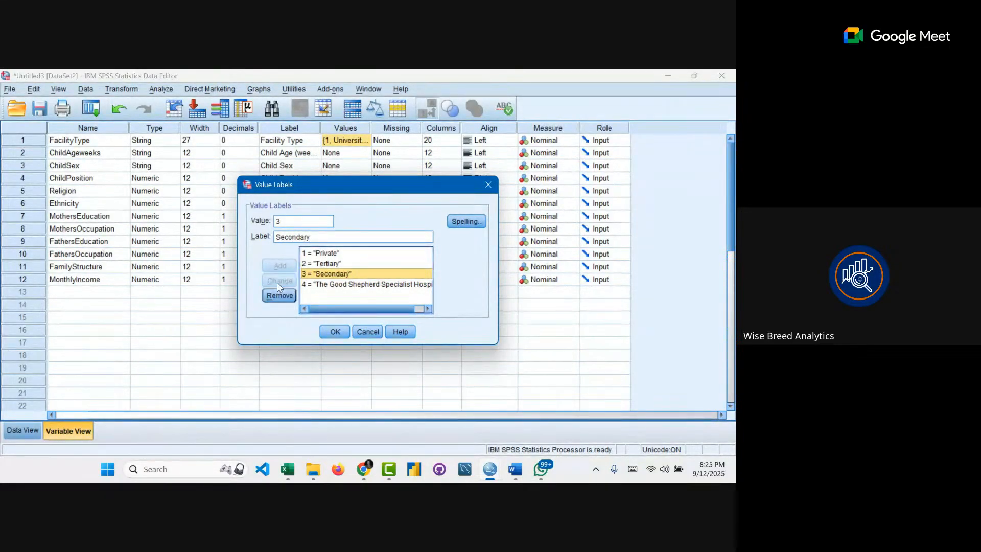
- Change the label of FacilityType's value 4 to "Primary" and save the value labels
click(342, 288)
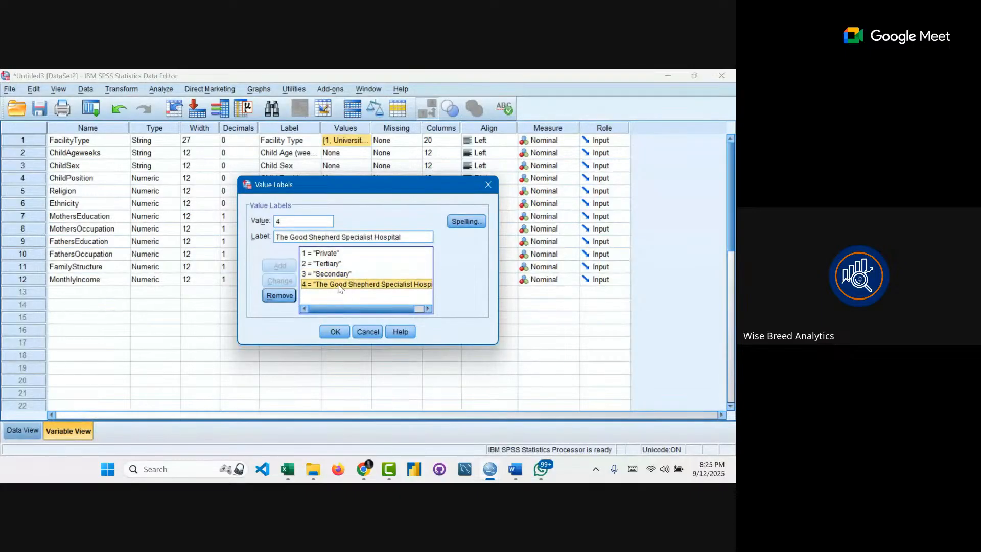
triple_click(283, 237)
text(Primary)
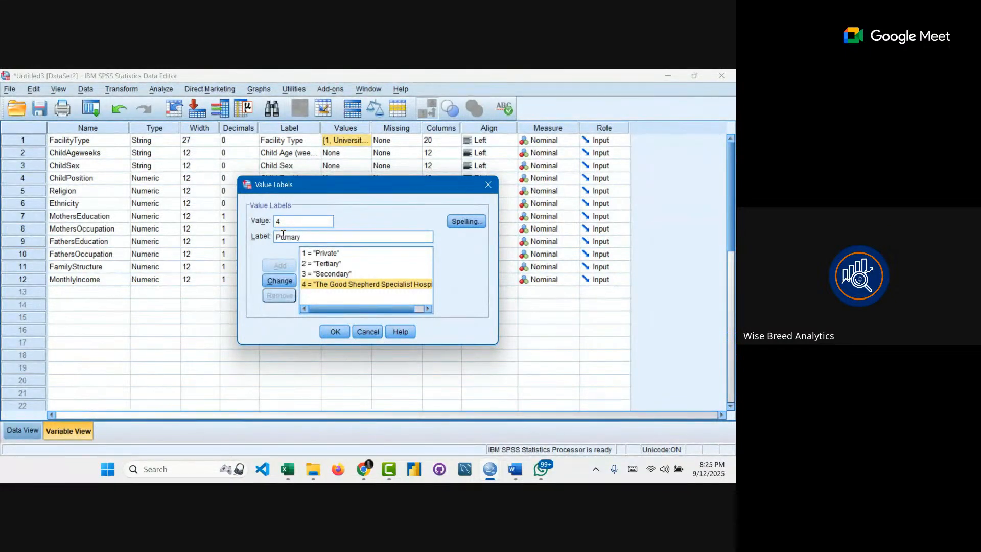
click(287, 282)
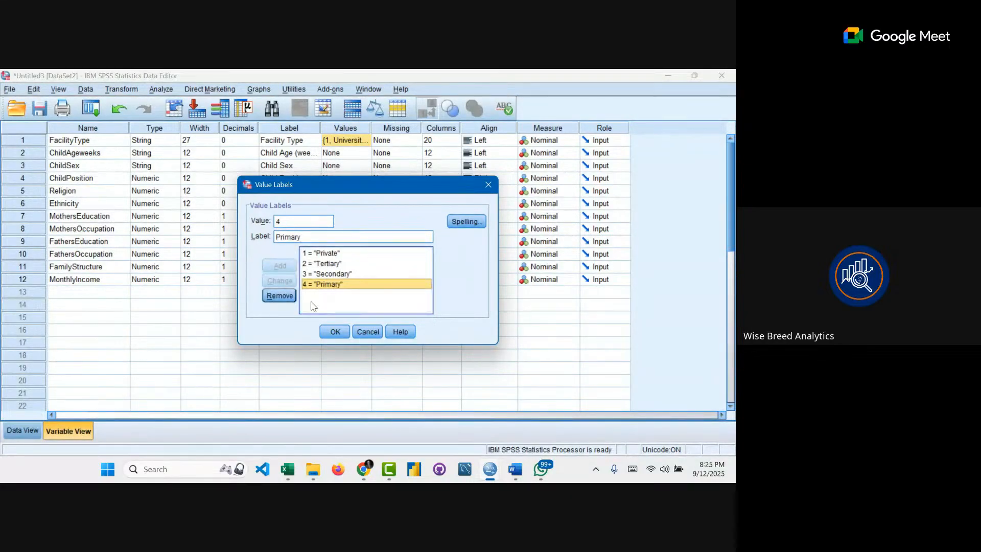
click(335, 331)
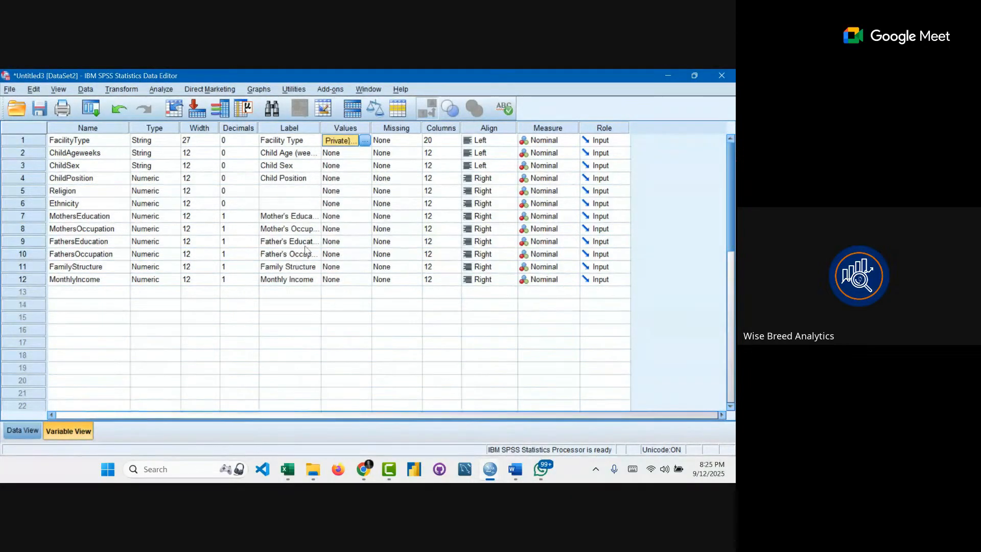
- Recheck FacilityType's value labels without changing them and look through the FacilityType codes in the data records
click(364, 143)
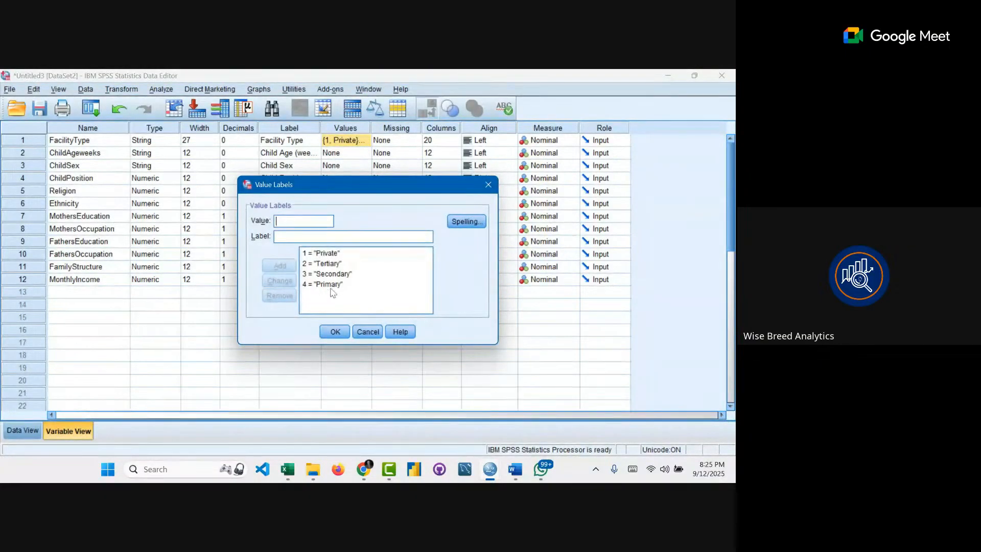
click(368, 331)
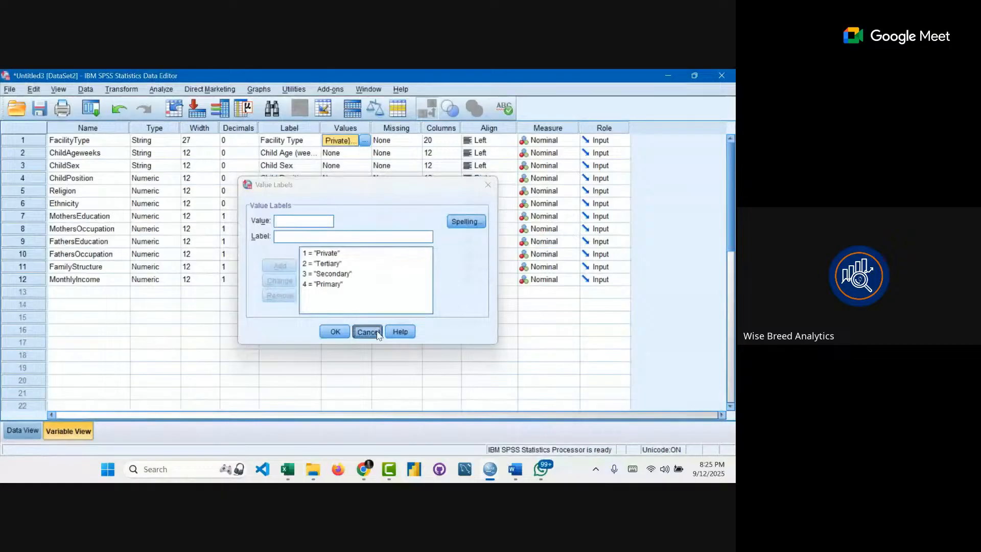
click(26, 428)
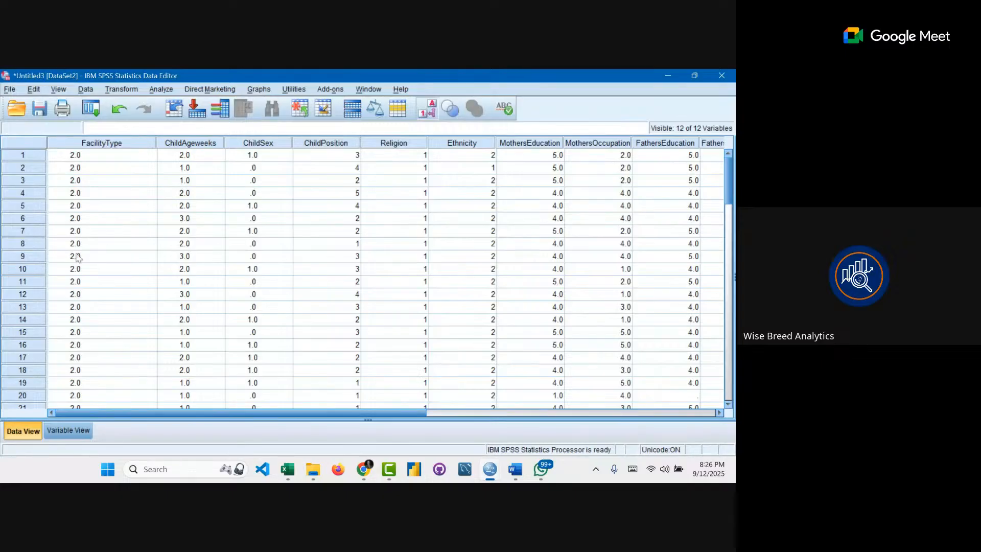
scroll(77, 270, down, 1)
scroll(76, 270, up, 1)
scroll(90, 231, down, 20)
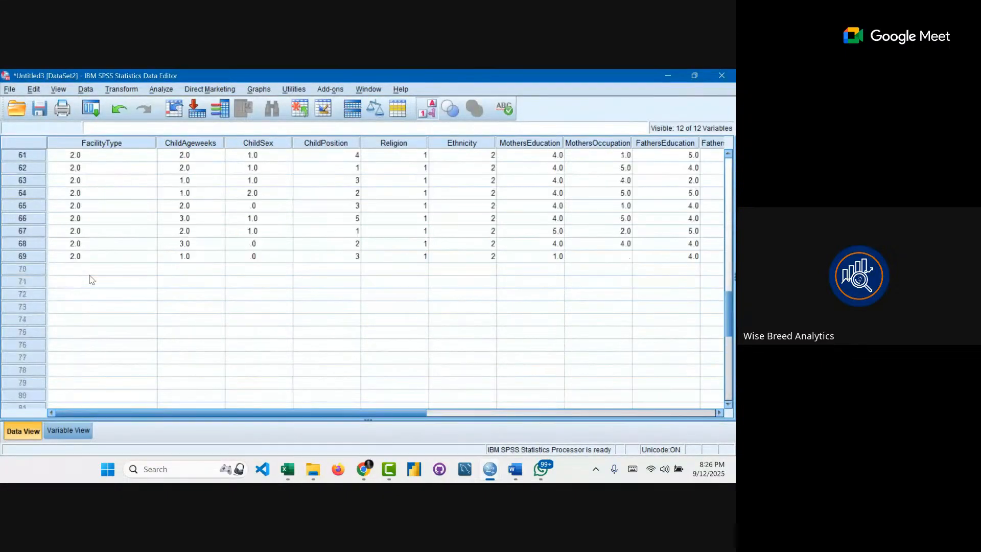
scroll(92, 280, up, 15)
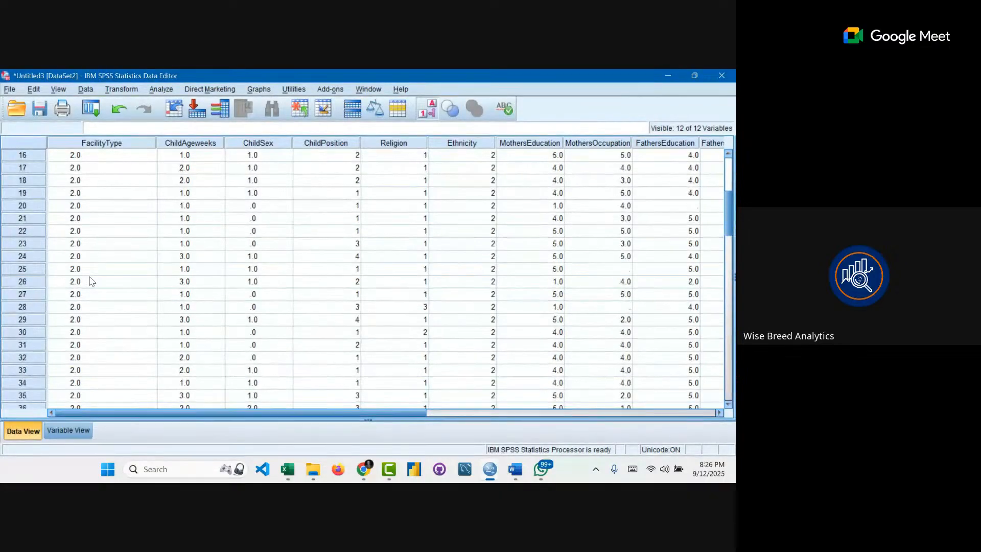
- Return to the variable definitions and inspect FacilityType's label, decimals, width and available measurement levels
click(68, 431)
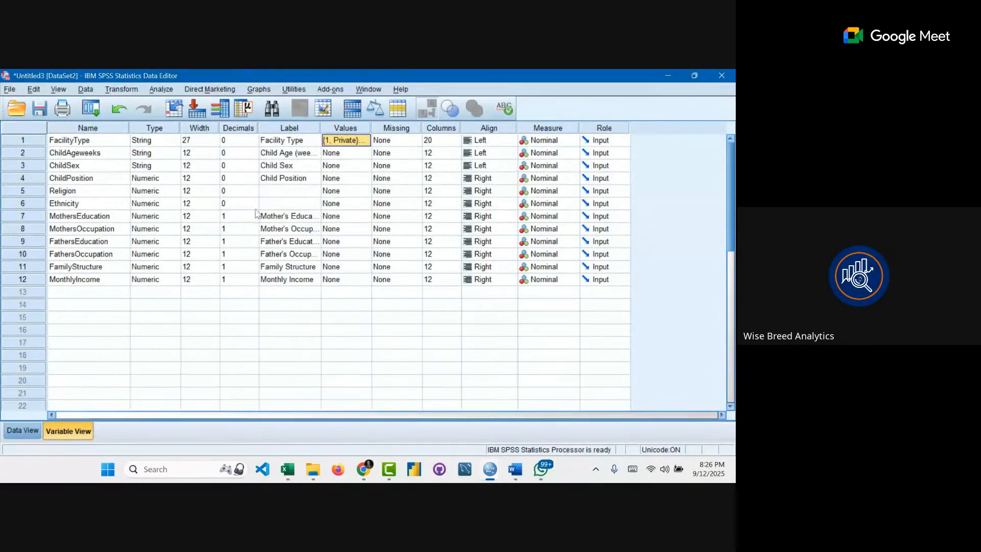
click(296, 140)
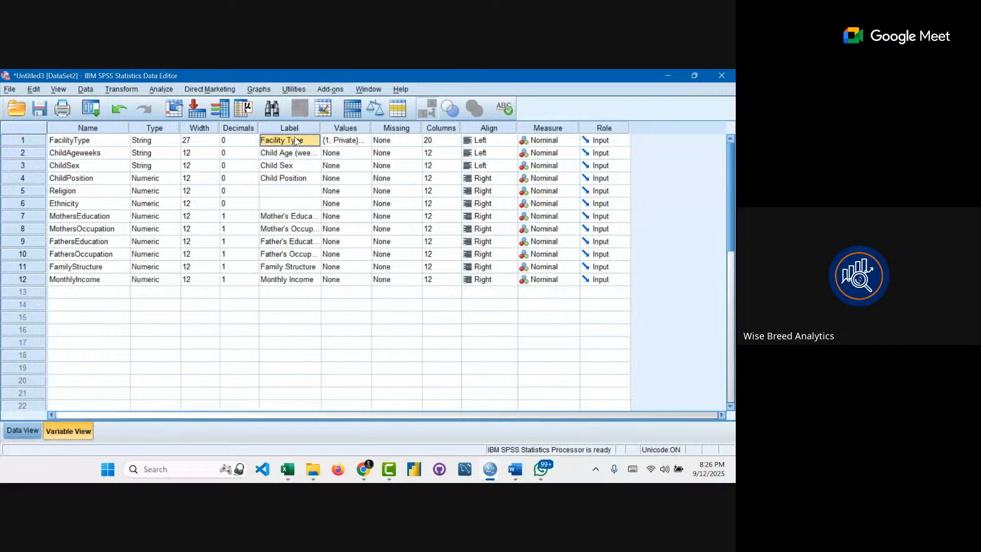
click(230, 141)
click(201, 144)
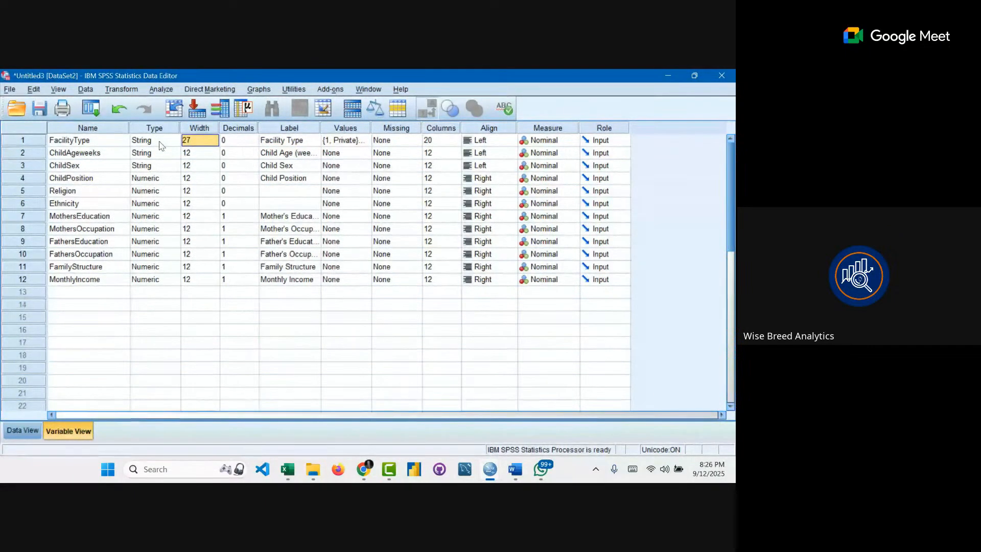
click(534, 133)
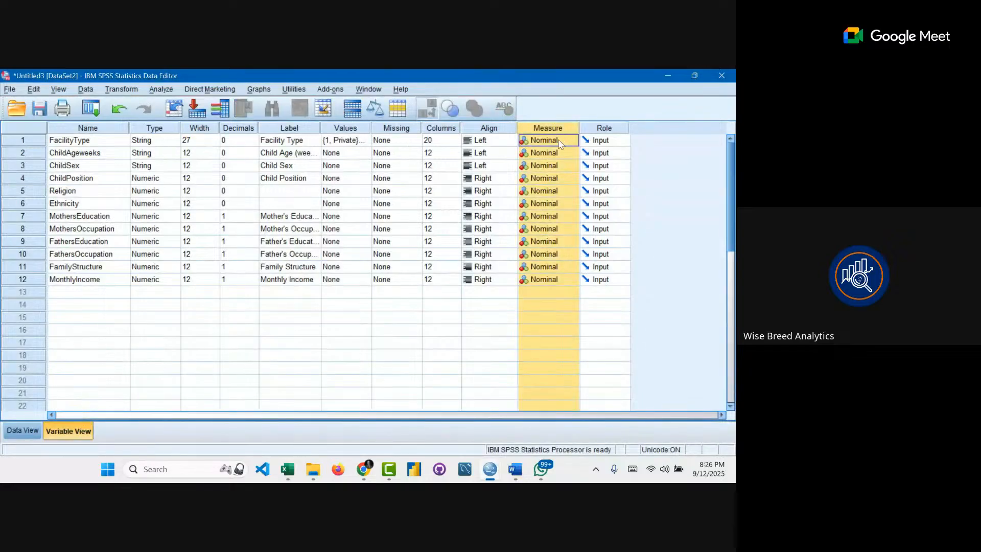
click(559, 143)
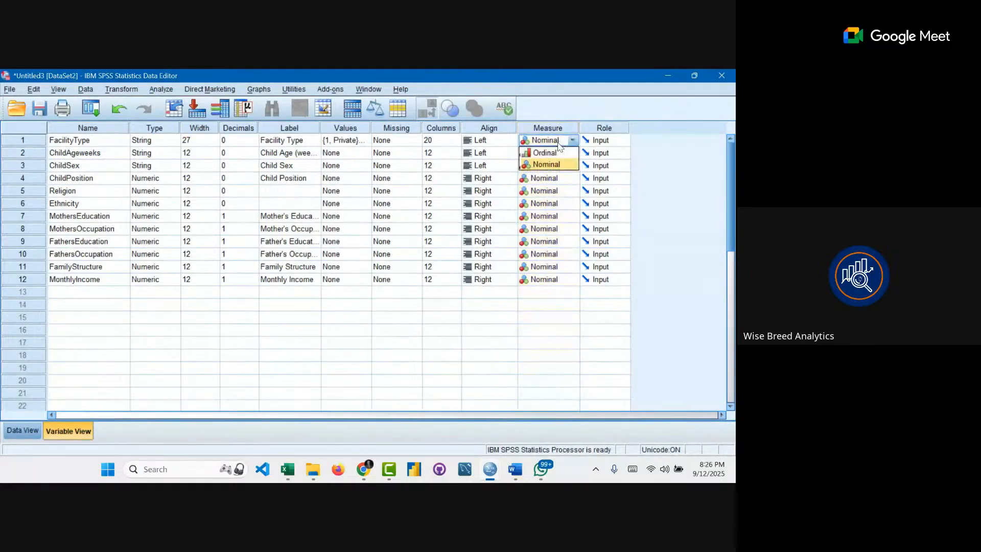
- Review the variable type settings of FacilityType and ChildAgeweeks, keeping both as String
click(150, 143)
click(172, 141)
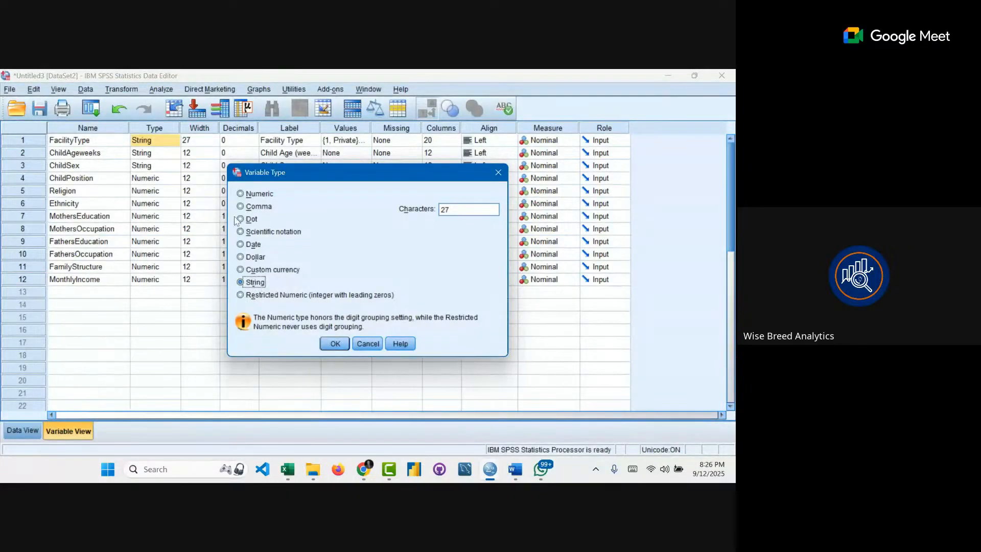
click(336, 345)
click(173, 153)
click(174, 153)
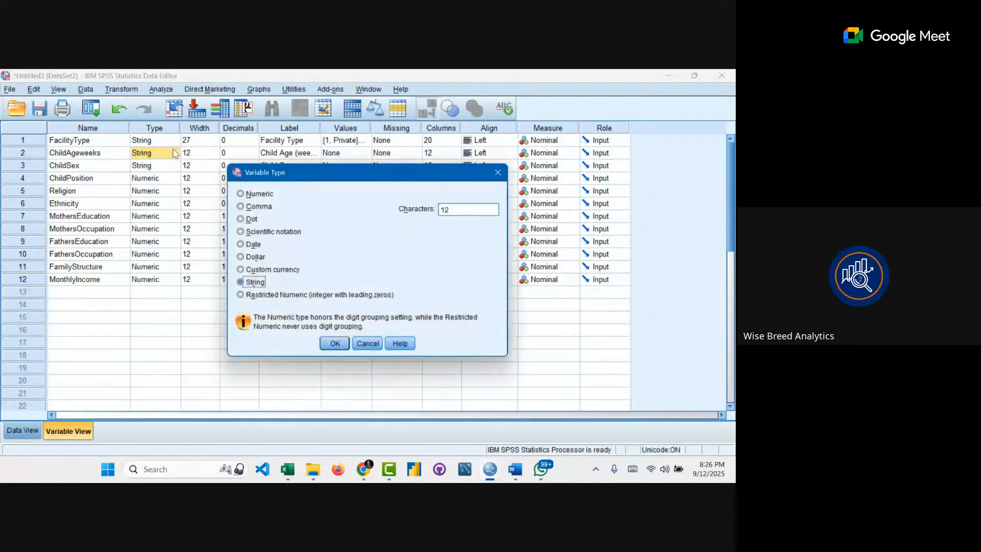
click(367, 344)
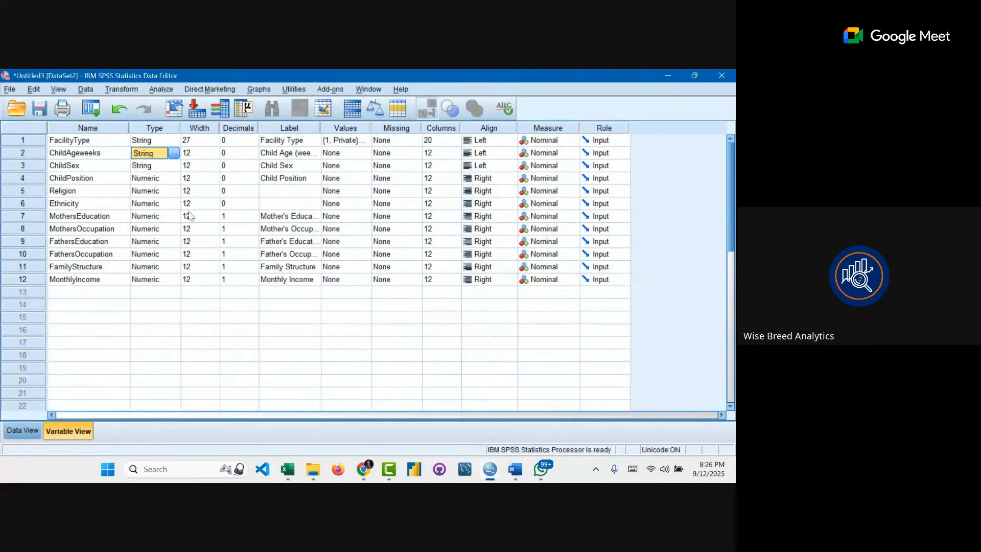
- Review FacilityType's variable type settings without changing them and inspect its column in the data records
click(175, 140)
click(175, 140)
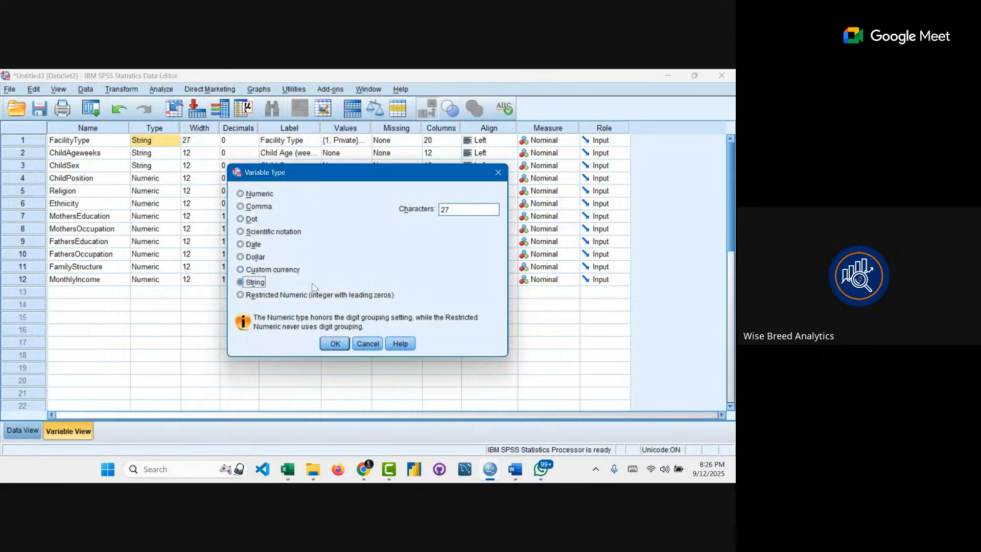
click(368, 343)
click(21, 431)
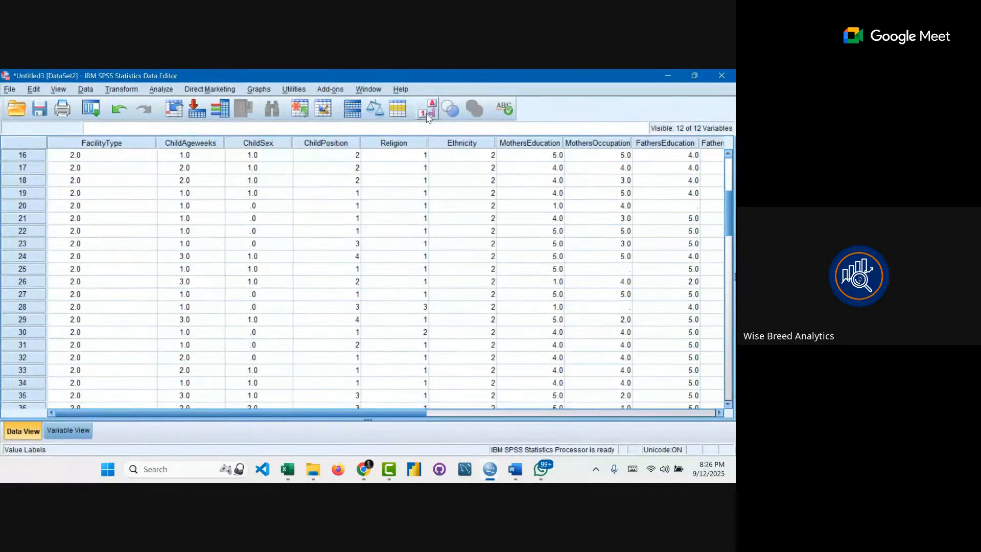
click(134, 146)
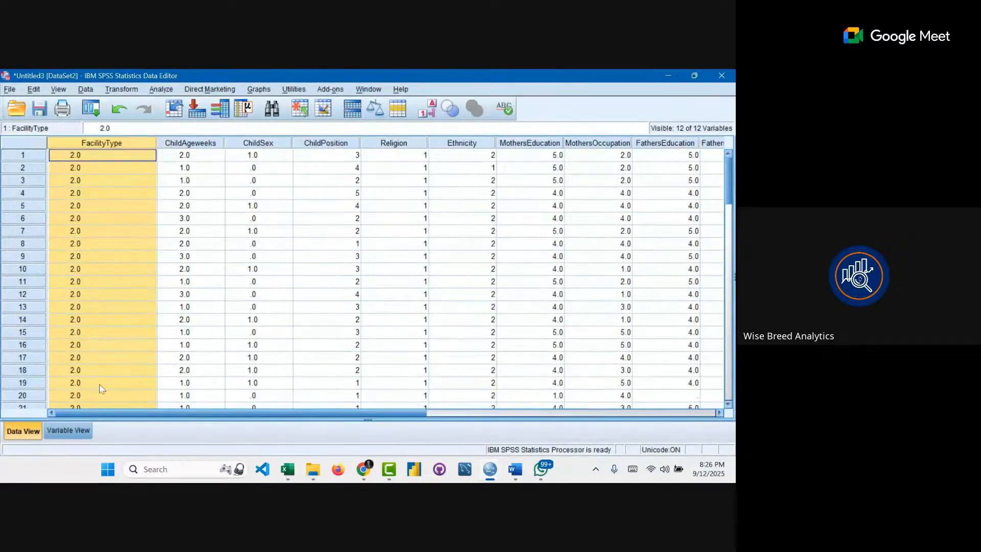
- Change FacilityType's variable type to Numeric, accepting that some value labels or missing value specifications are discarded
click(72, 432)
click(238, 141)
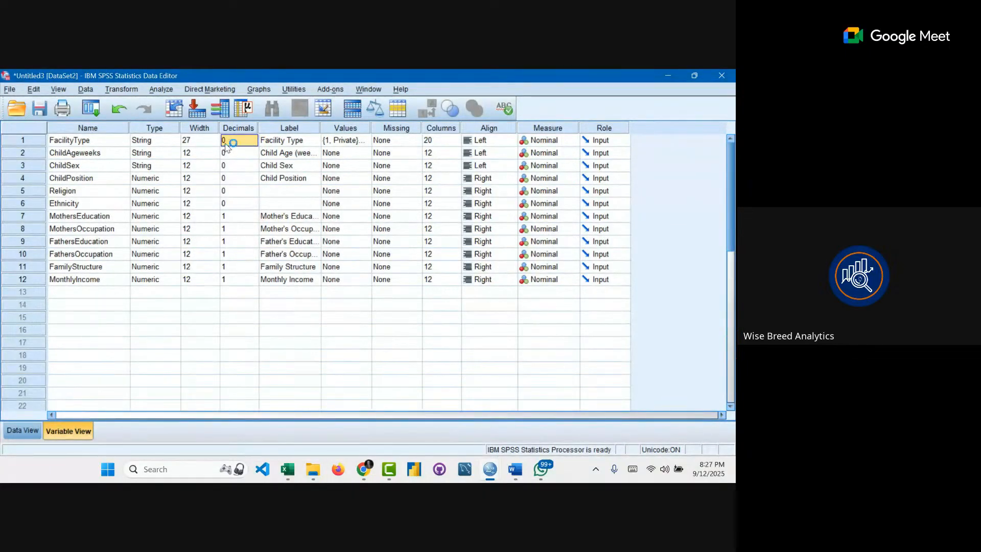
click(162, 142)
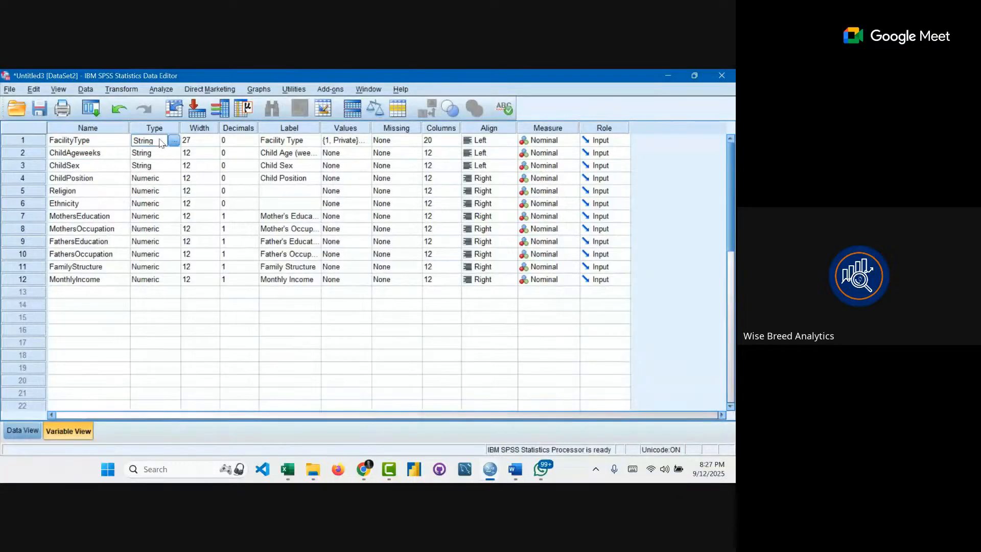
click(176, 141)
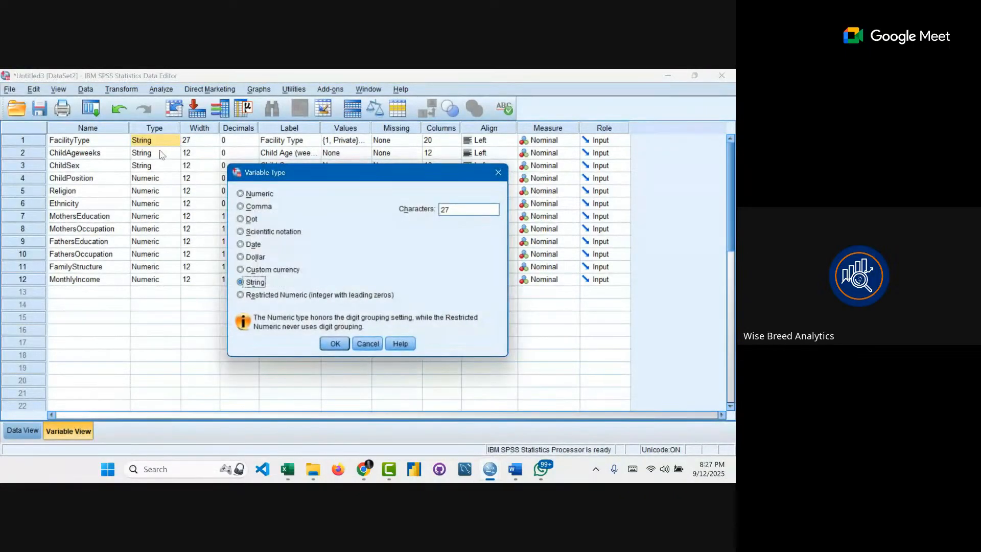
click(241, 194)
click(322, 345)
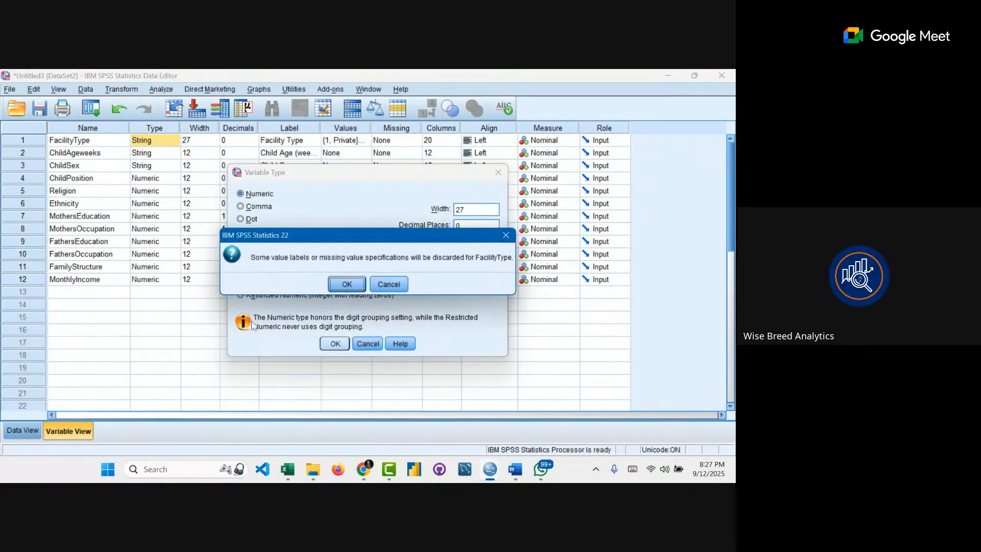
click(347, 284)
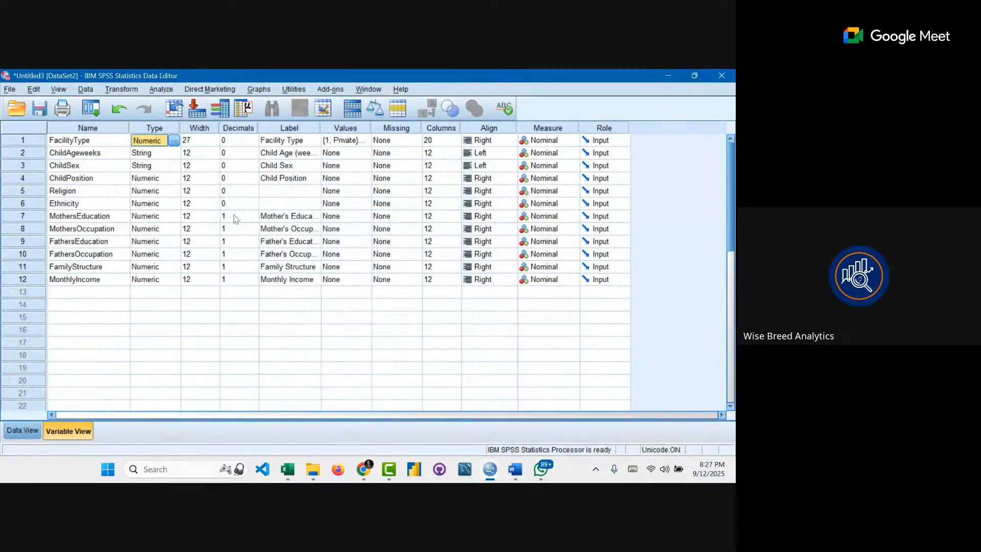
- Show value labels in the data records and look through the FacilityType column
click(21, 430)
click(423, 116)
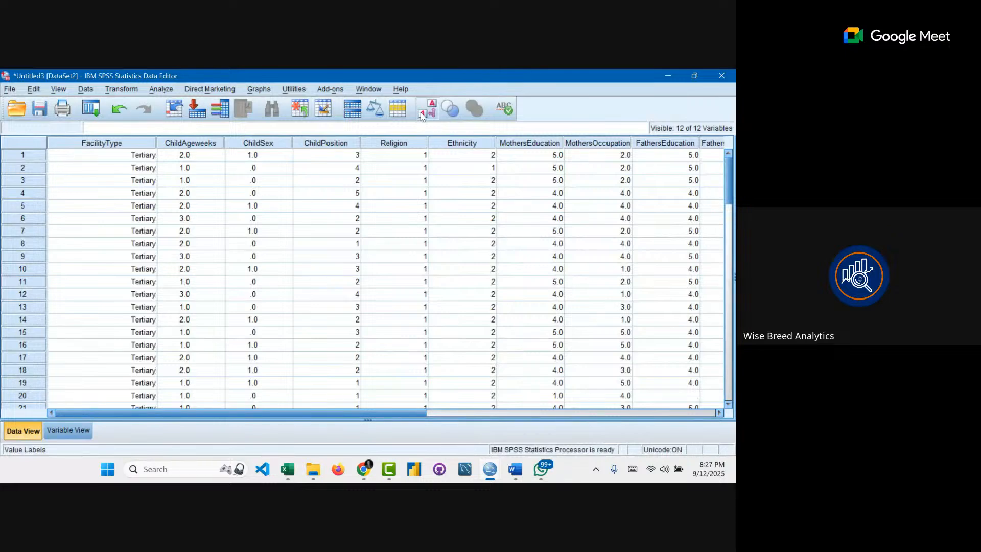
click(423, 115)
click(423, 115)
scroll(97, 252, down, 5)
scroll(97, 252, up, 5)
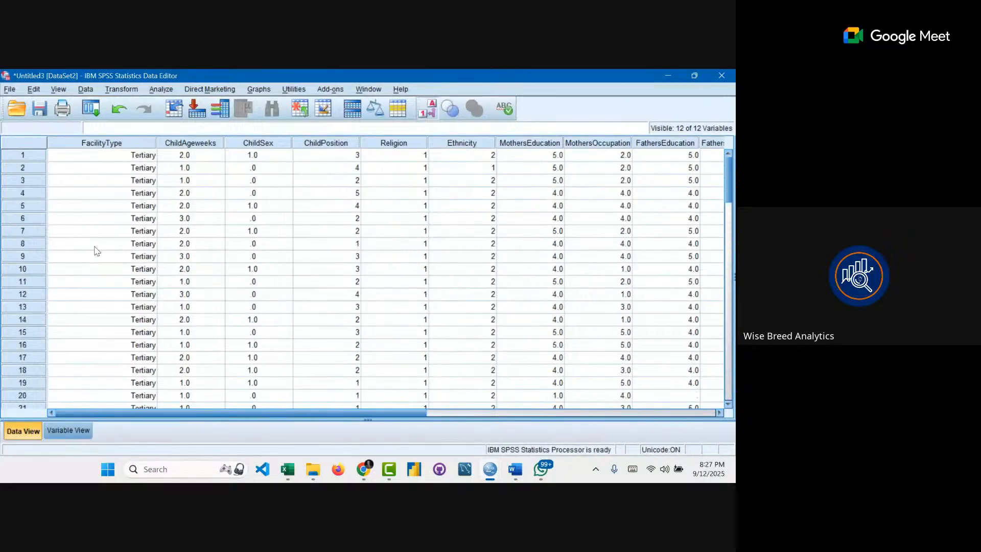
scroll(128, 199, down, 4)
scroll(146, 175, up, 4)
scroll(129, 271, down, 15)
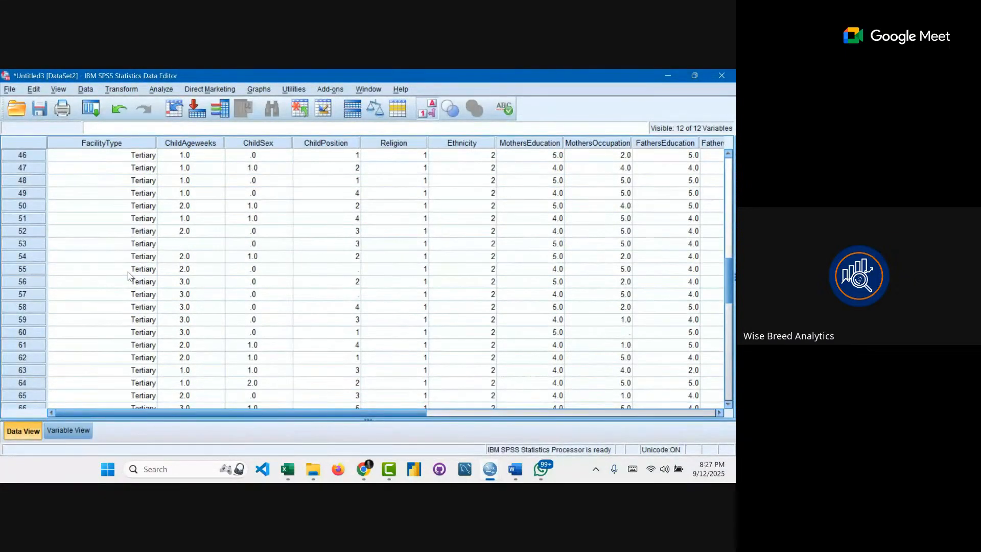
scroll(129, 276, up, 12)
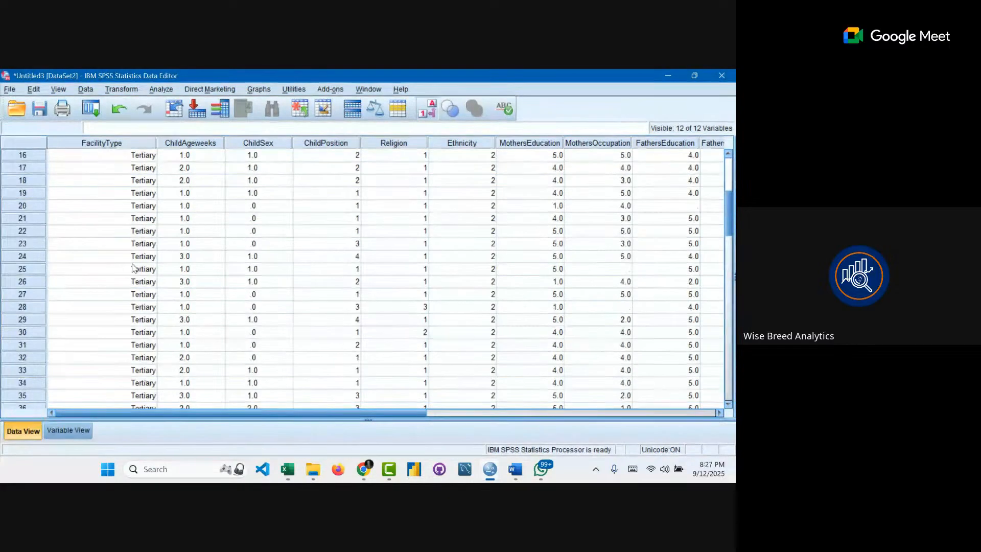
- Change the variable types of ChildAgeweeks and ChildSex to Numeric
click(68, 430)
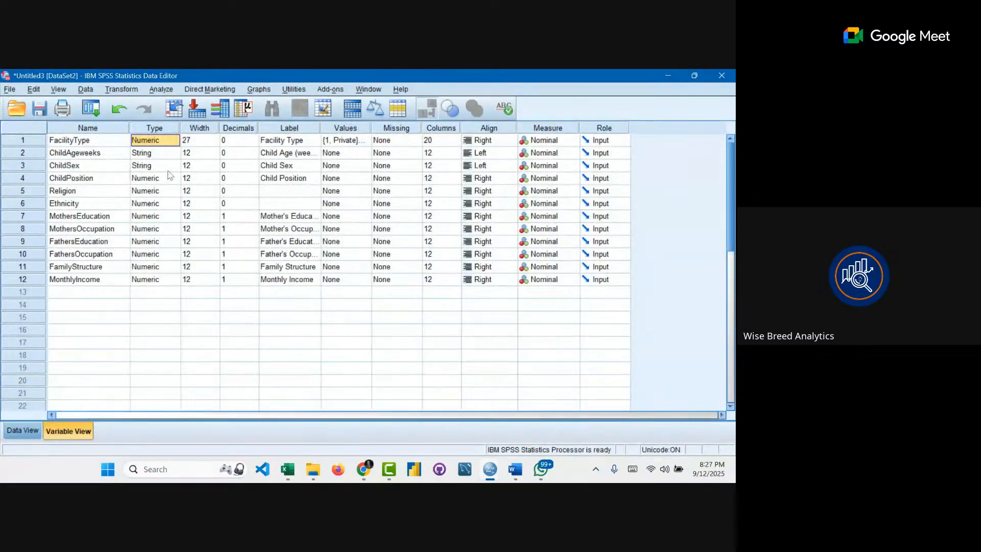
click(172, 155)
click(174, 153)
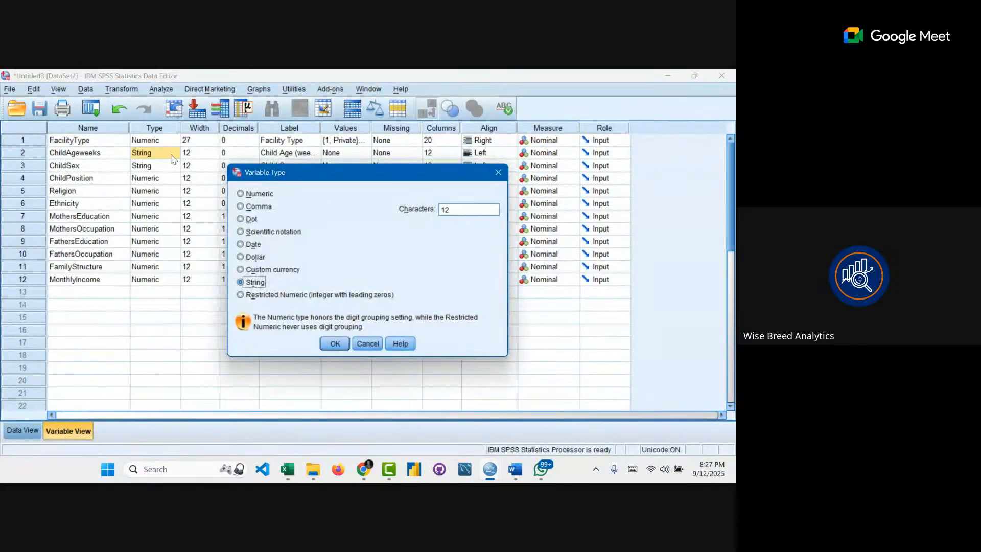
click(258, 195)
click(334, 344)
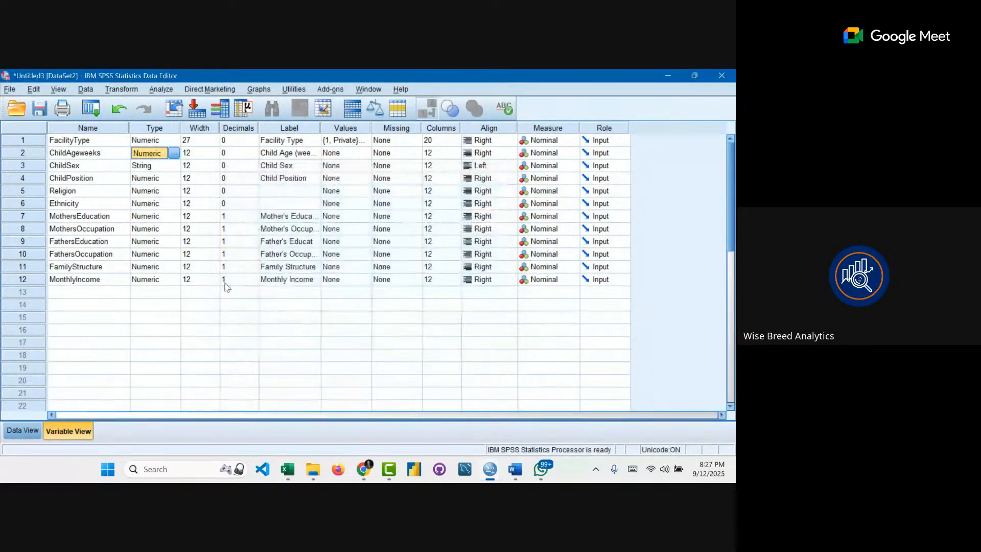
click(154, 165)
click(173, 167)
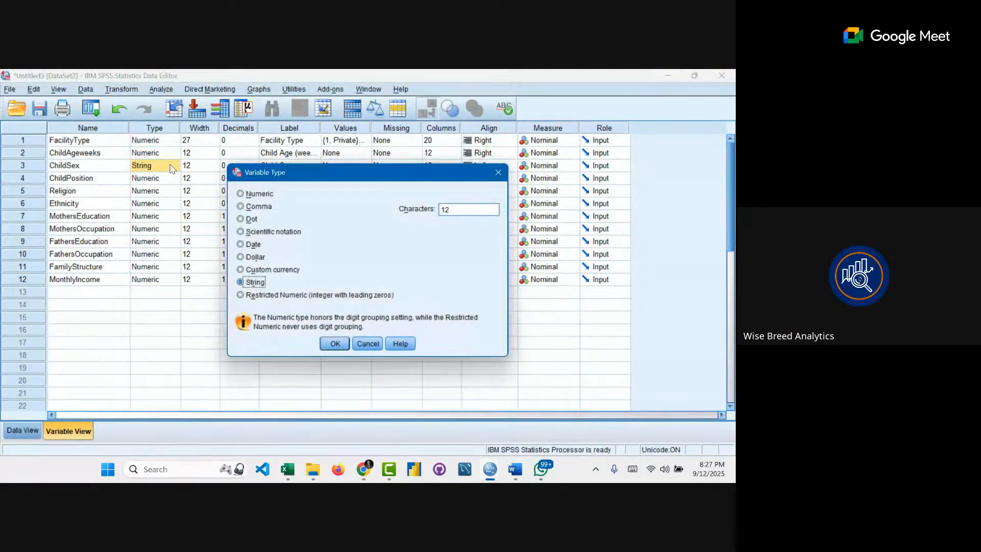
click(240, 194)
click(335, 343)
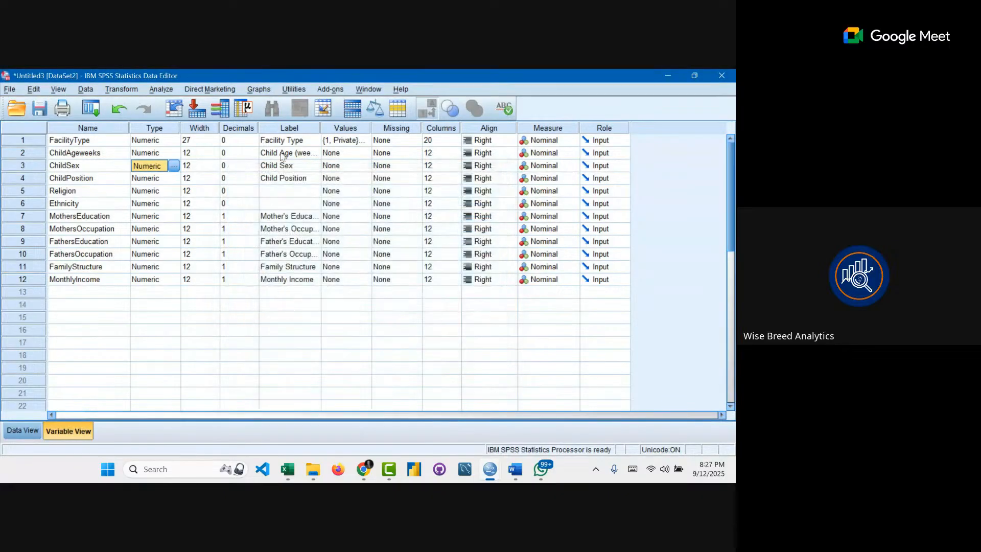
- Define ChildAgeweeks' value labels as 1 = "0-4 weeks", 2 = "5-8 weeks" and 3 = "9-12 weeks"
click(352, 153)
click(364, 153)
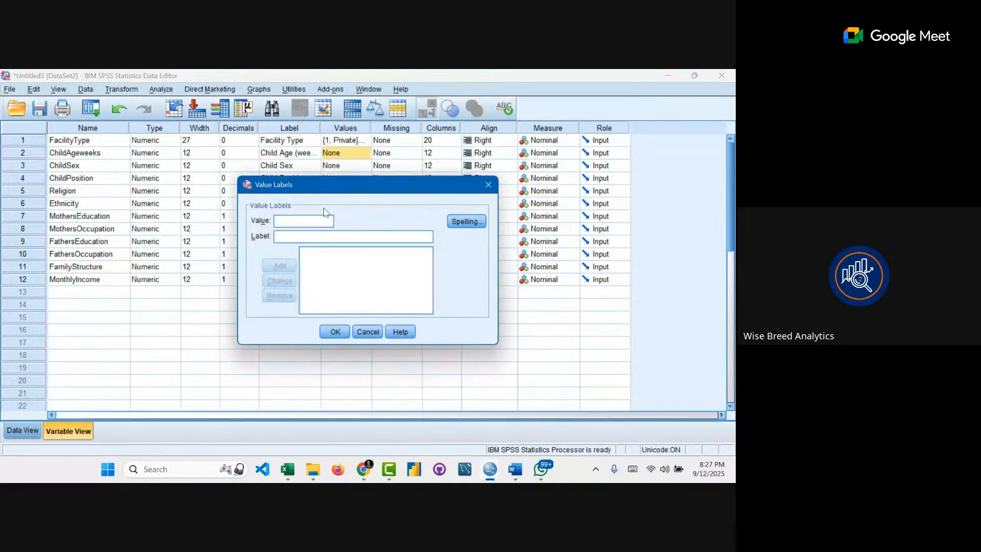
text(1)
click(296, 238)
text(0)
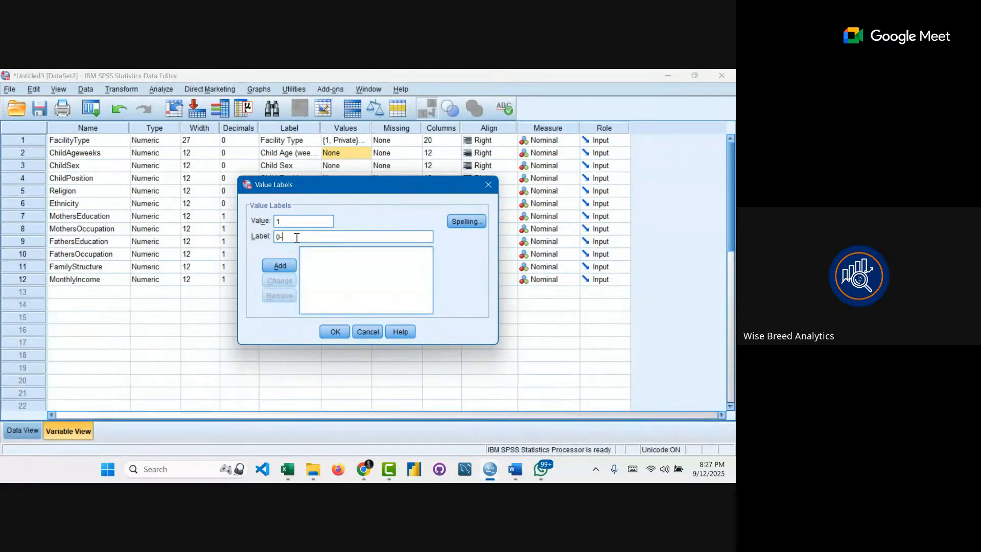
text(-4 weeks)
key(Return)
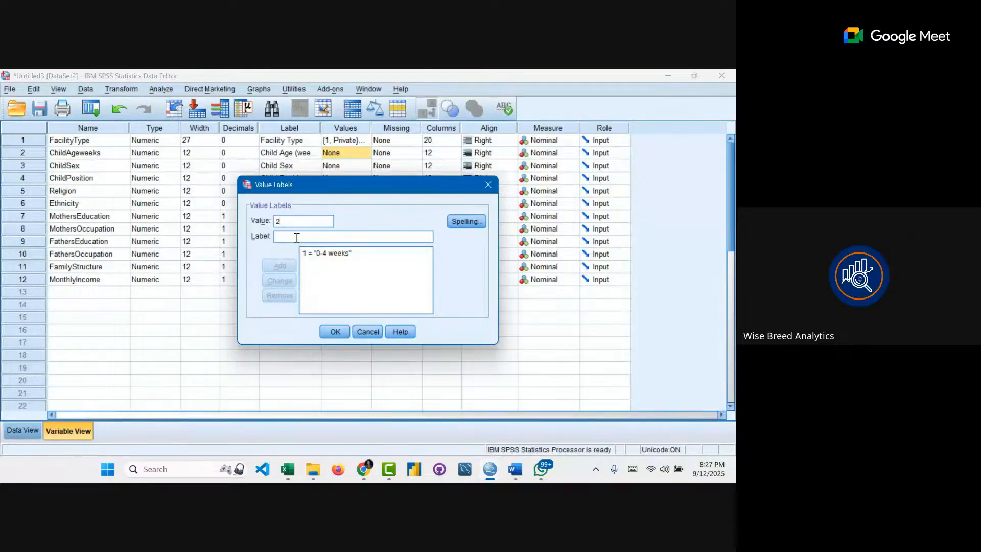
text(5-8 weeks)
key(Return)
text(9)
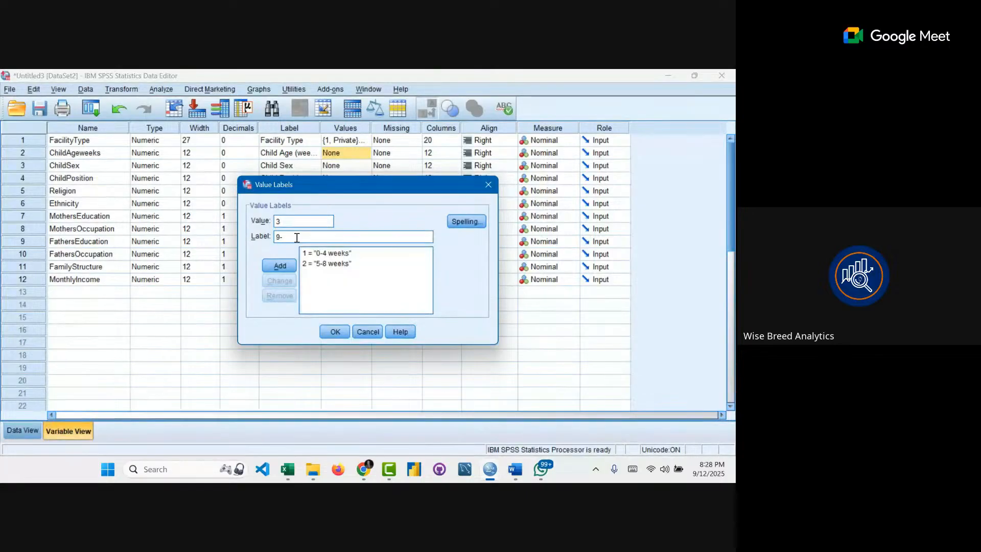
text(-12 weeks)
key(Return)
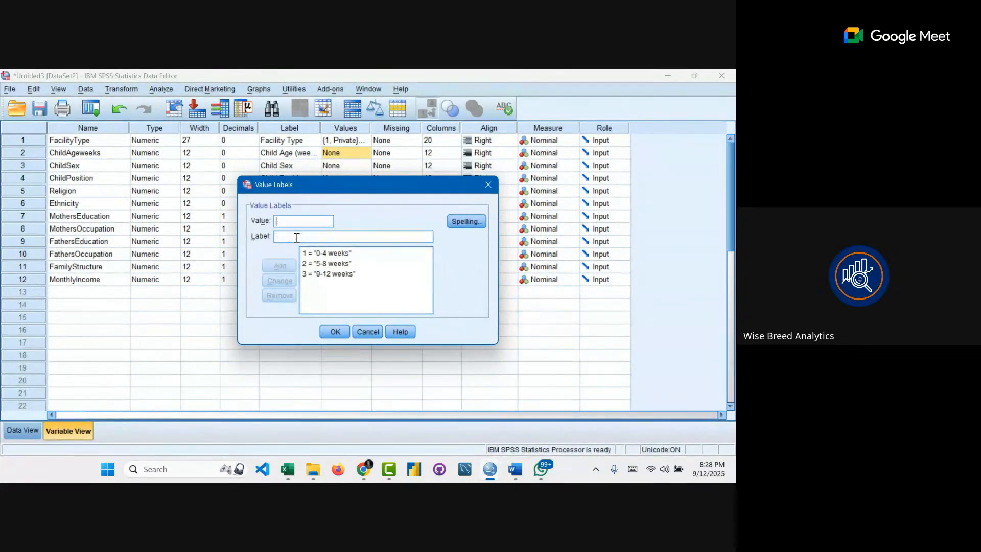
click(335, 332)
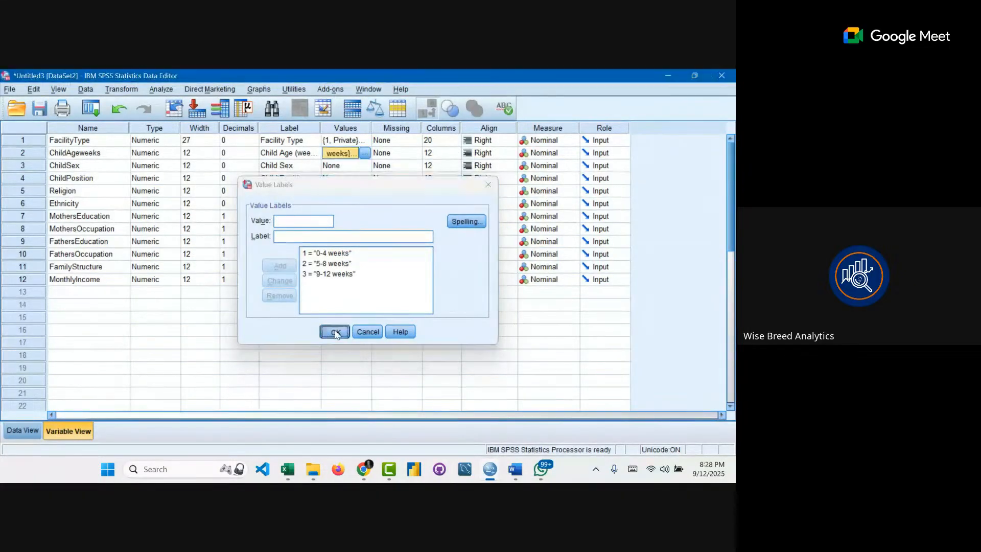
- Look through the ChildAgeweeks labels in the data records, inspect case 53's entry, and switch the display back to numeric codes
click(24, 431)
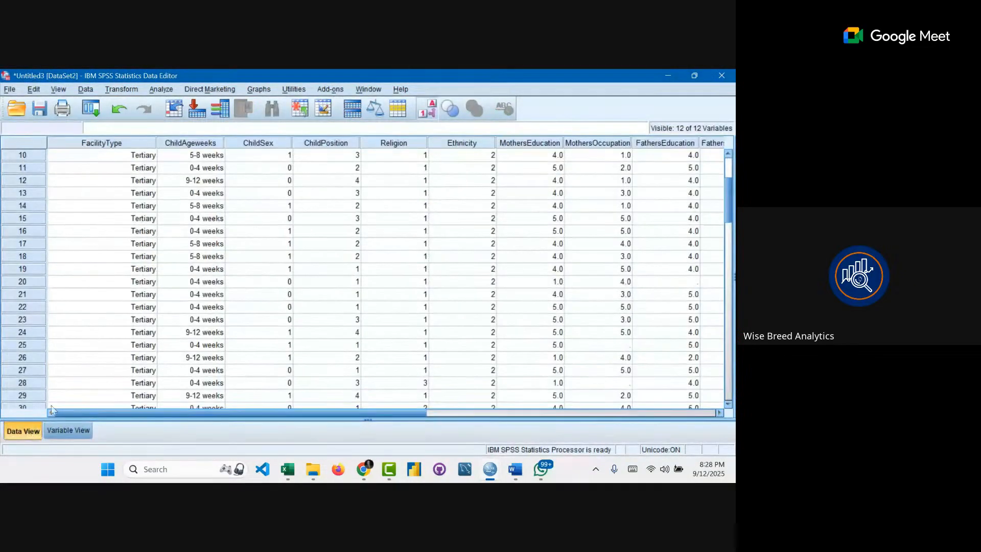
scroll(199, 244, down, 4)
scroll(198, 244, down, 10)
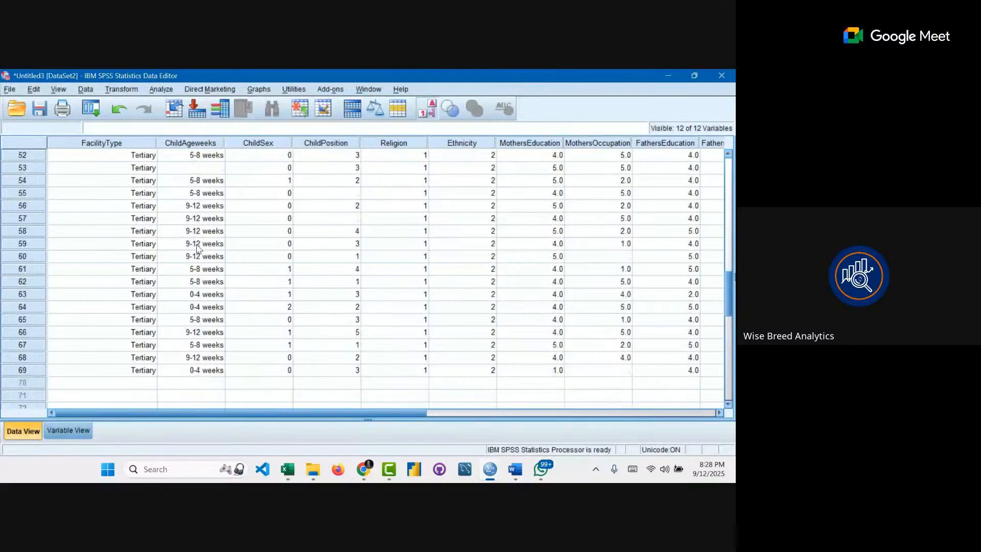
scroll(198, 249, up, 4)
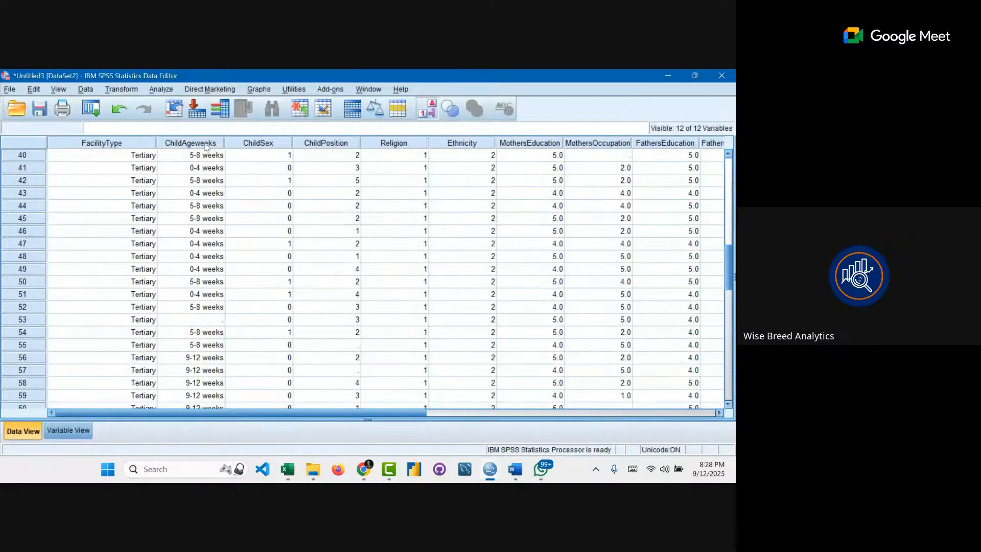
click(23, 321)
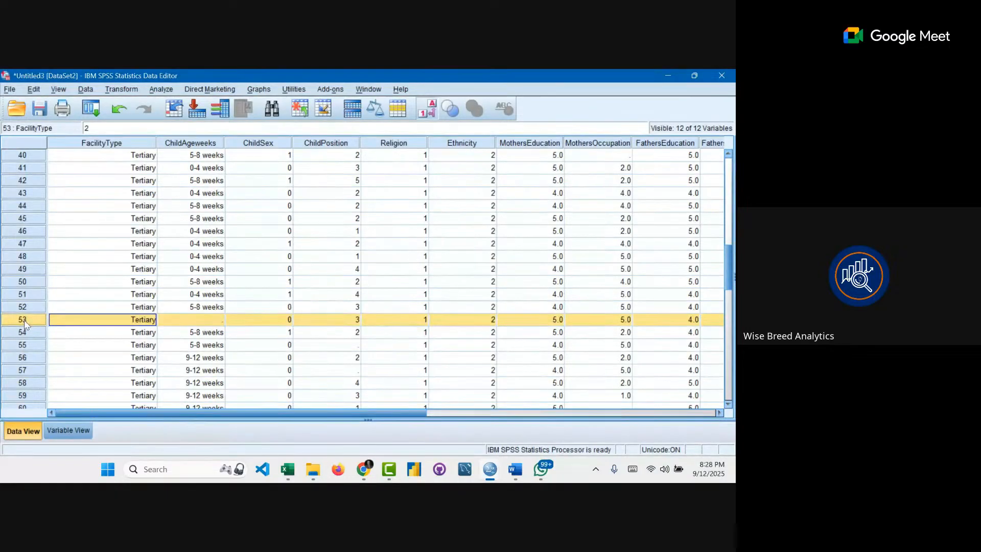
double_click(202, 322)
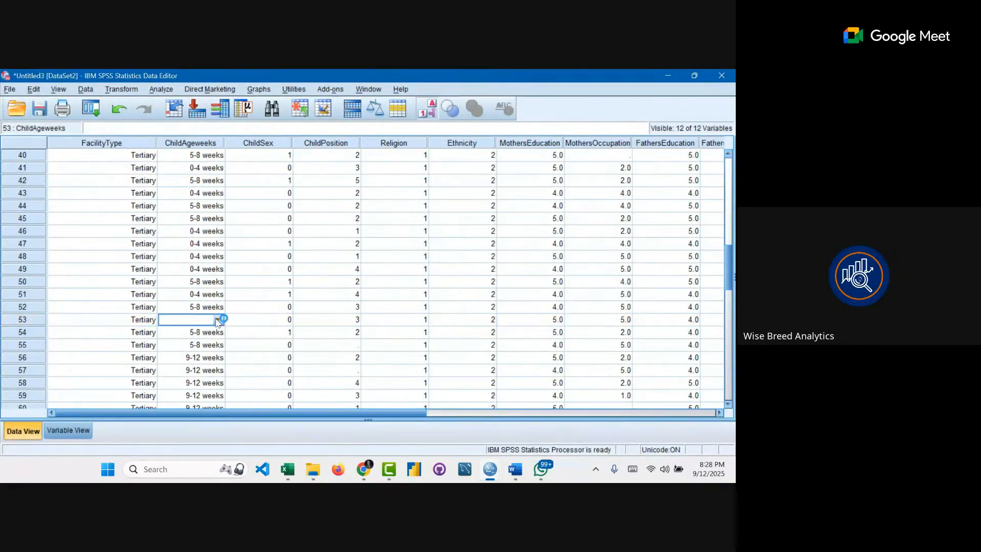
scroll(217, 268, up, 13)
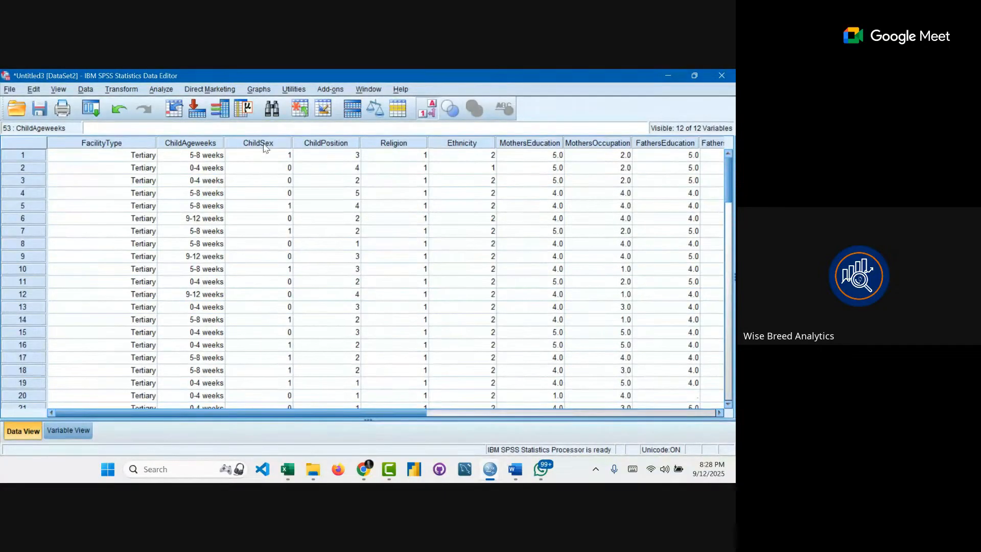
click(428, 115)
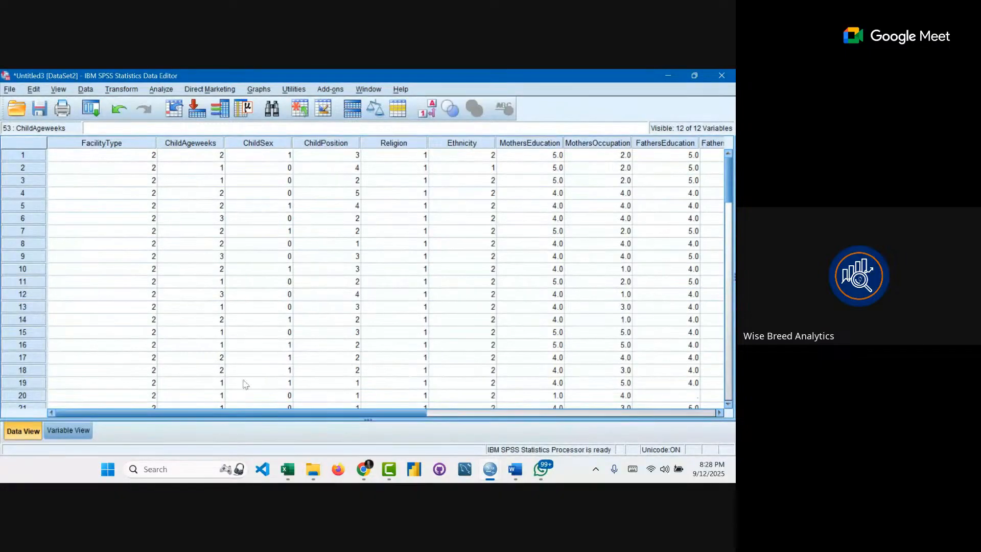
- Define ChildSex's value labels as 1 = "Male" and 0 = "Female"
click(82, 429)
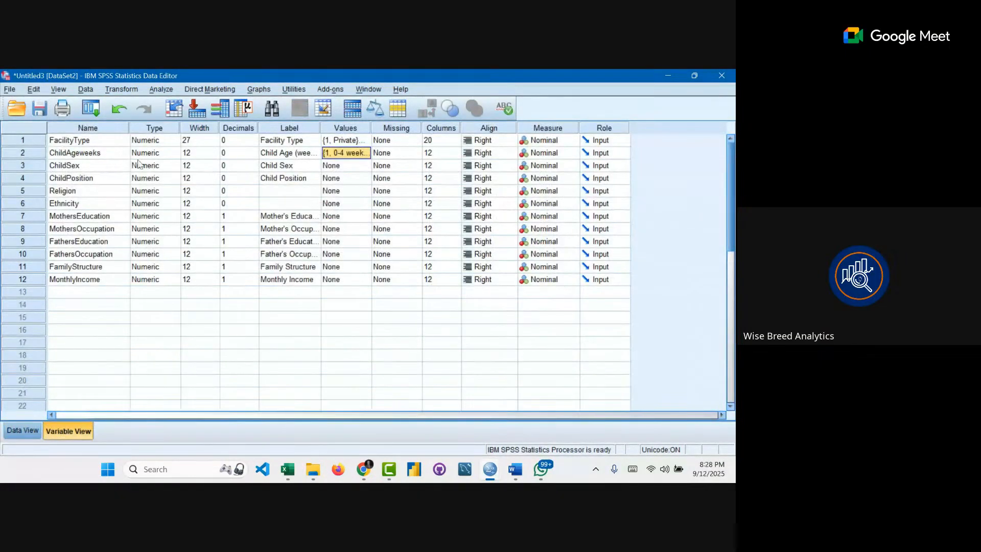
click(337, 165)
click(363, 165)
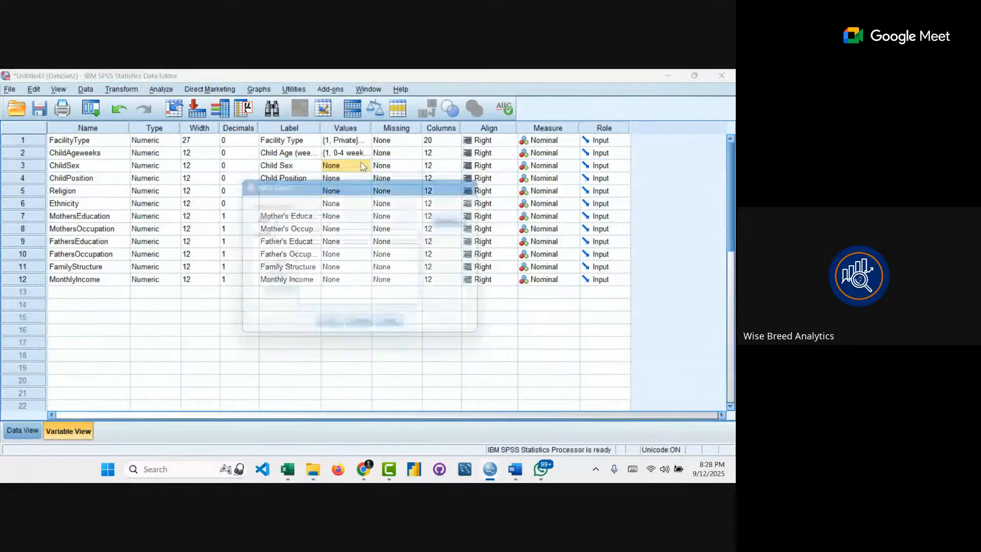
text(1)
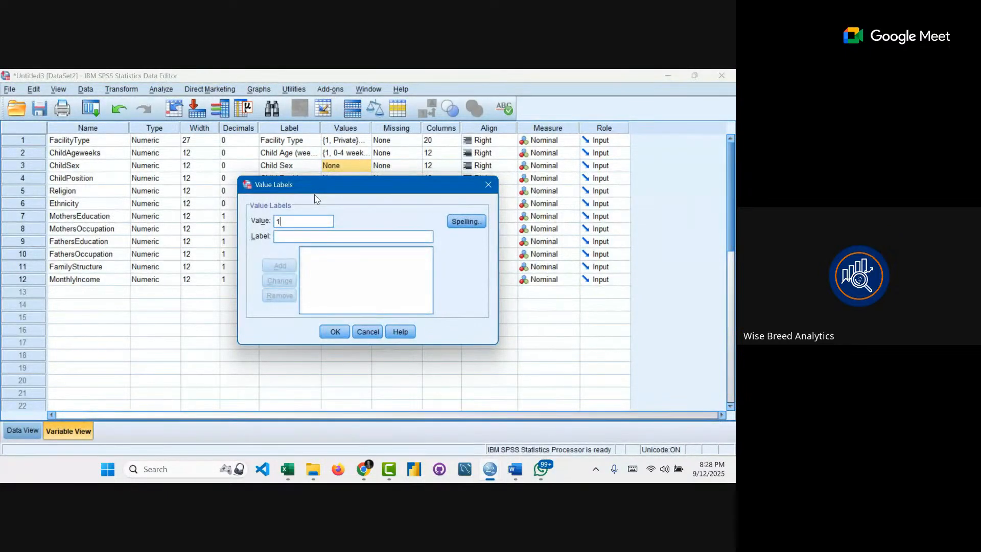
text(Male)
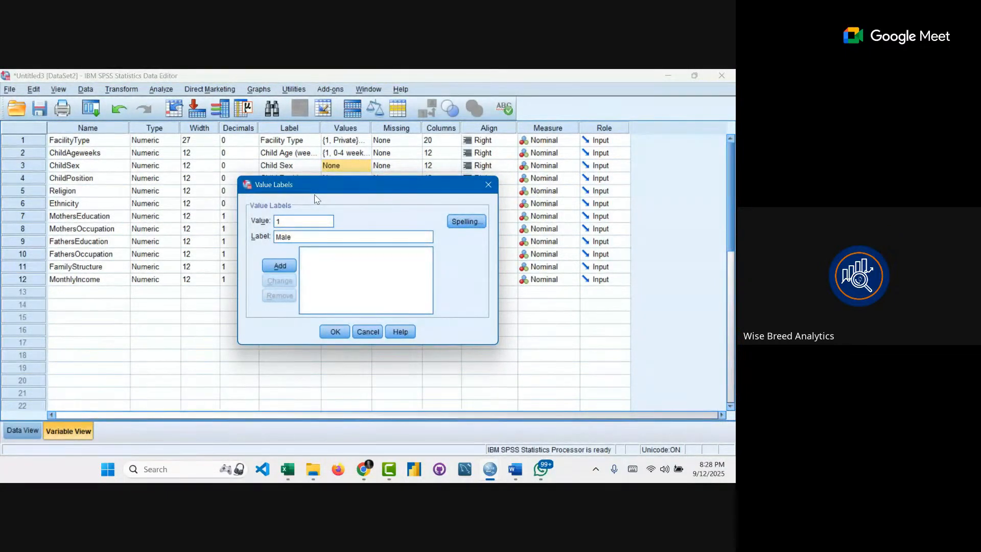
key(Tab)
key(space)
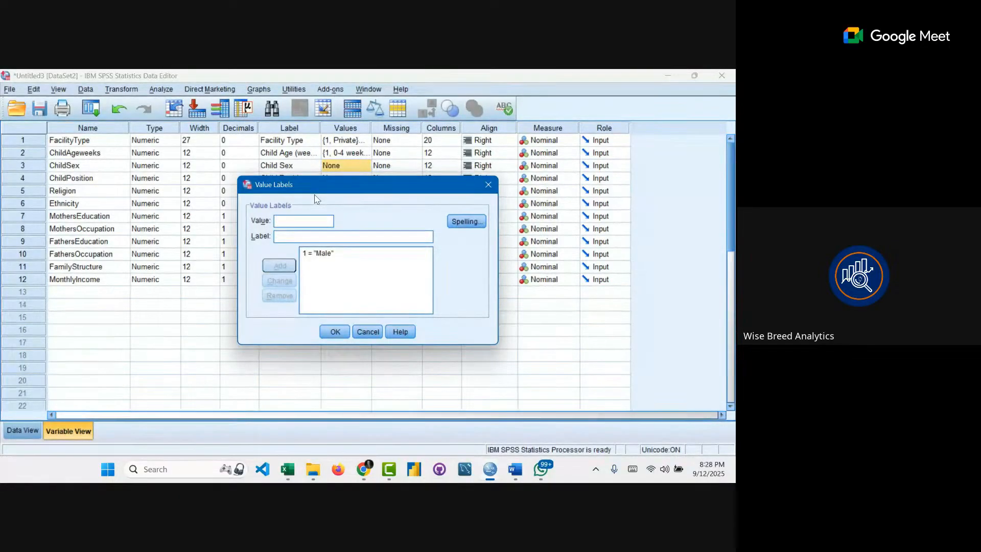
text(F)
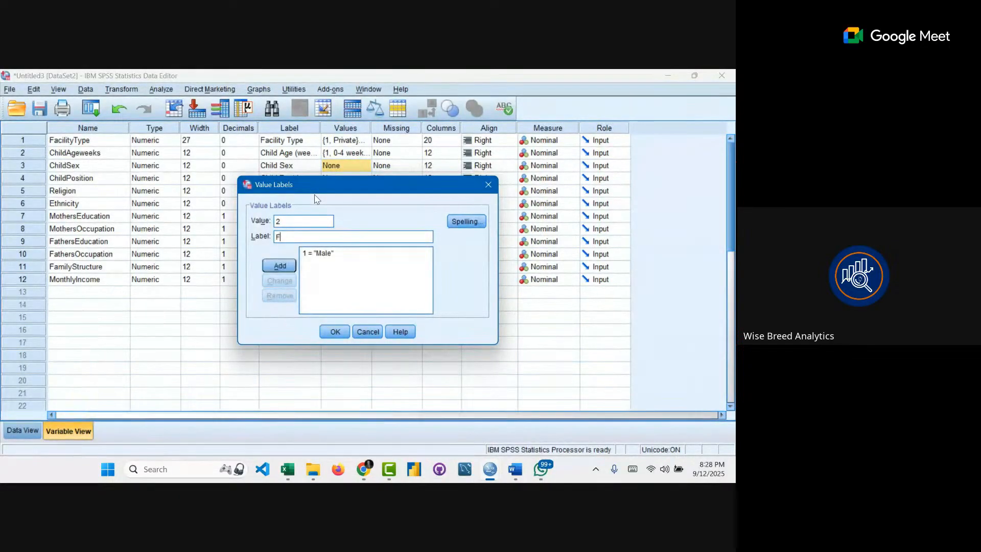
key(BackSpace)
key(BackSpace)
key(BackSpace)
text(F)
key(Return)
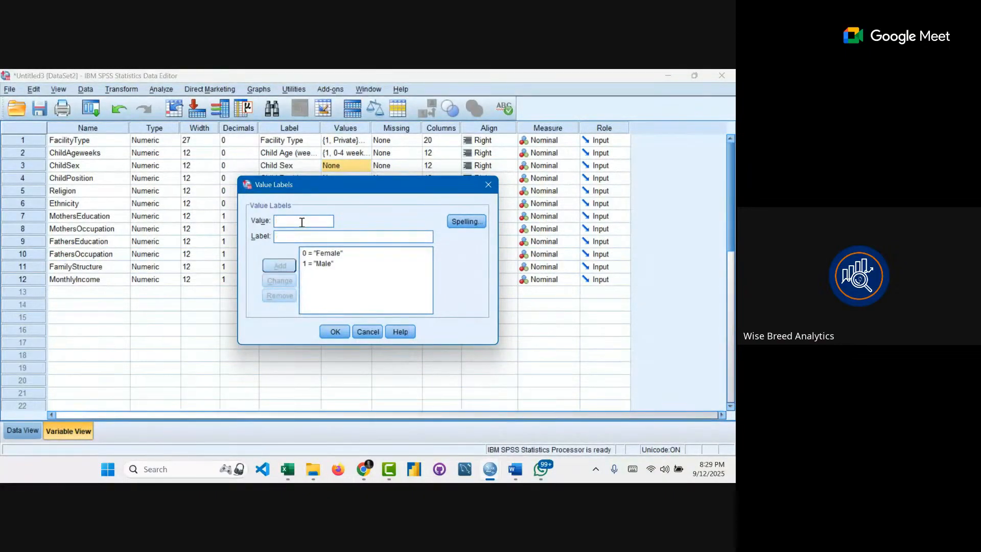
click(334, 332)
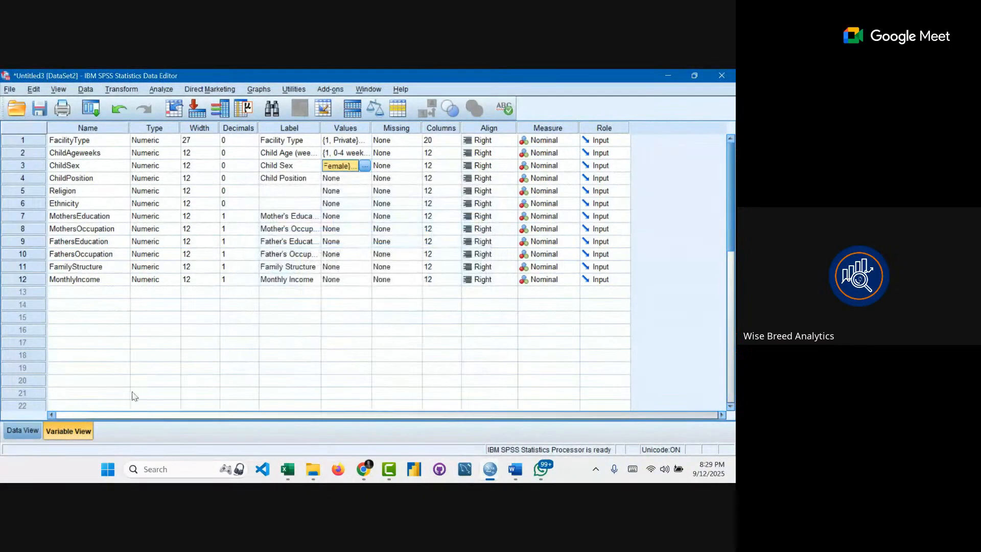
- Show value labels in the data records and check the child position answer options in the BFHI Questionnaire in Word
click(38, 429)
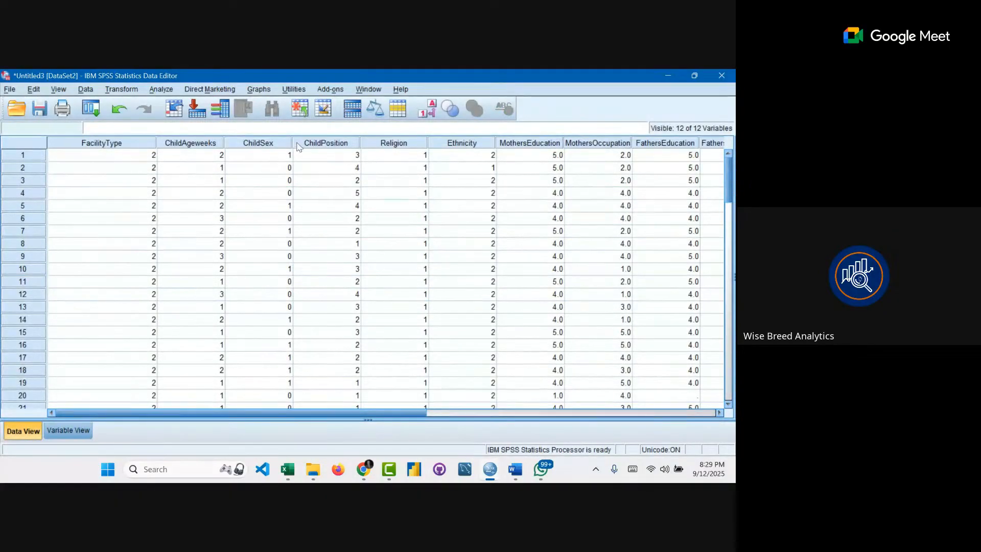
click(427, 108)
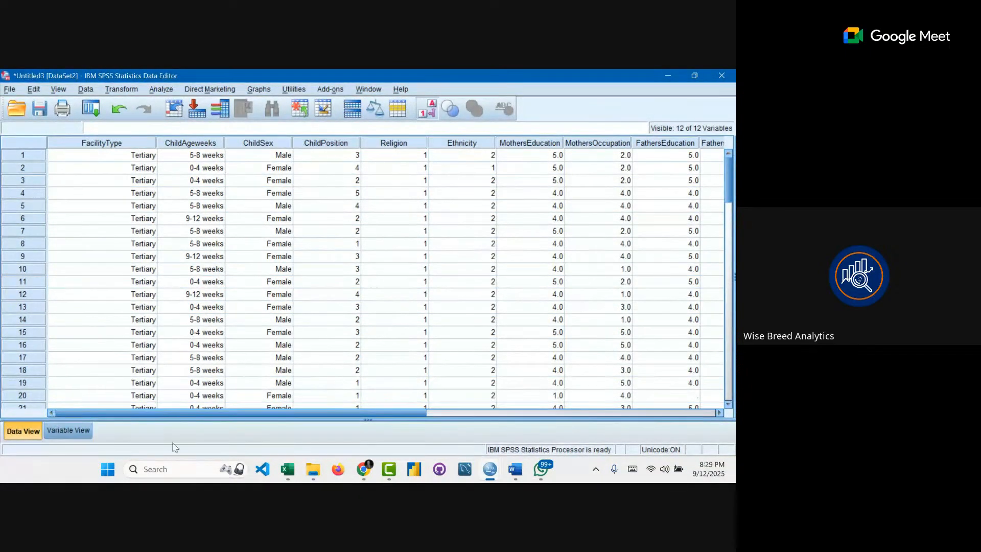
mouse_move(516, 470)
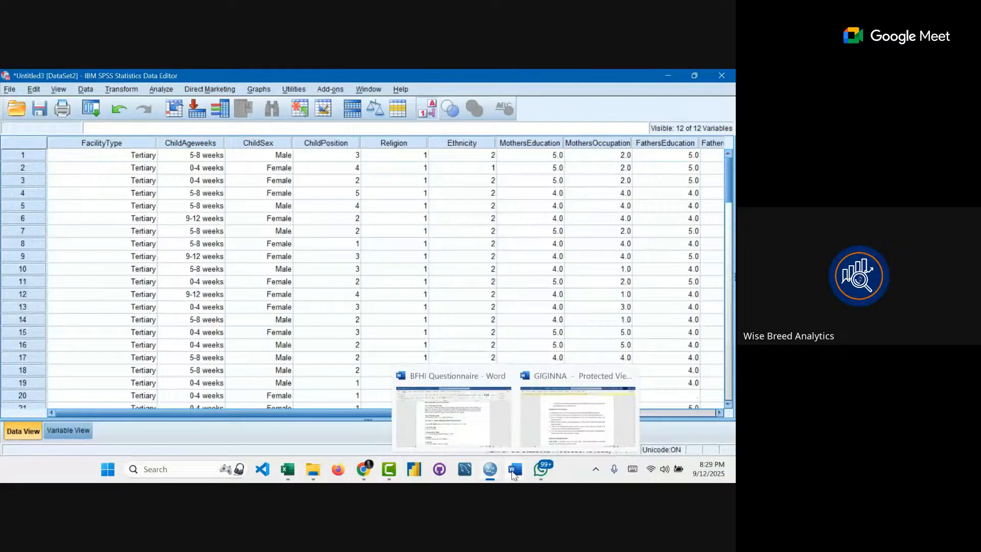
click(482, 416)
scroll(286, 363, down, 1)
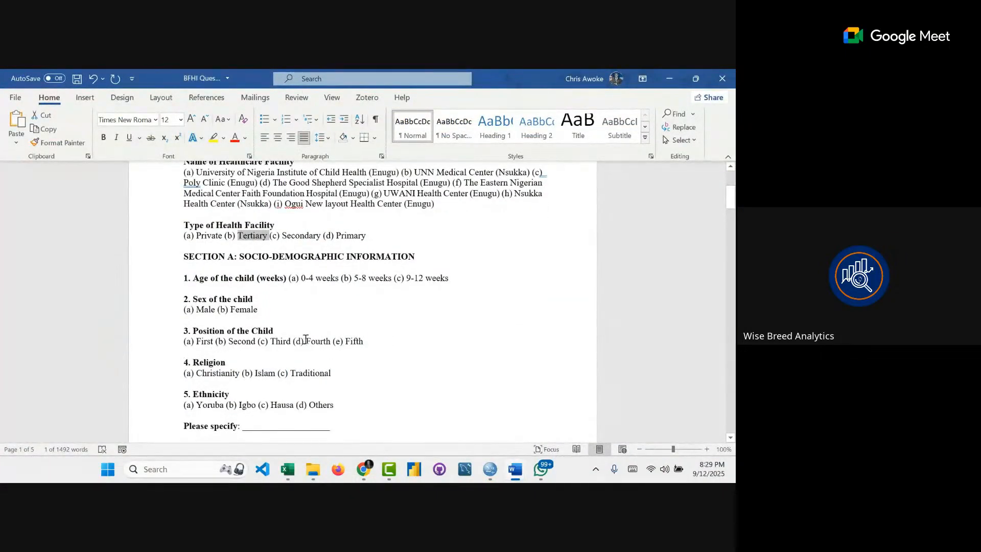
- Switch back to the Untitled3 dataset in SPSS, look through the labelled records and inspect case 53's ChildAgeweeks entry
mouse_move(521, 479)
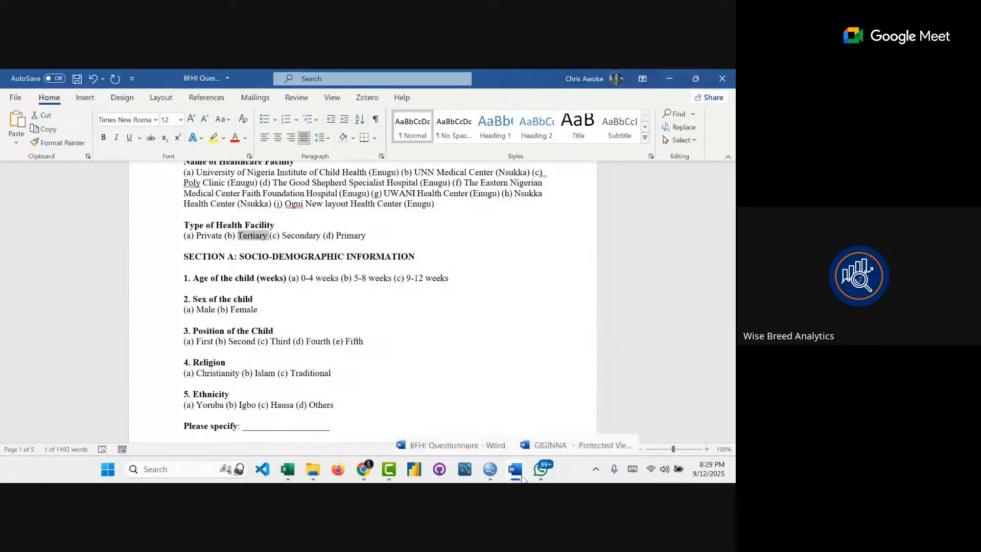
mouse_move(489, 473)
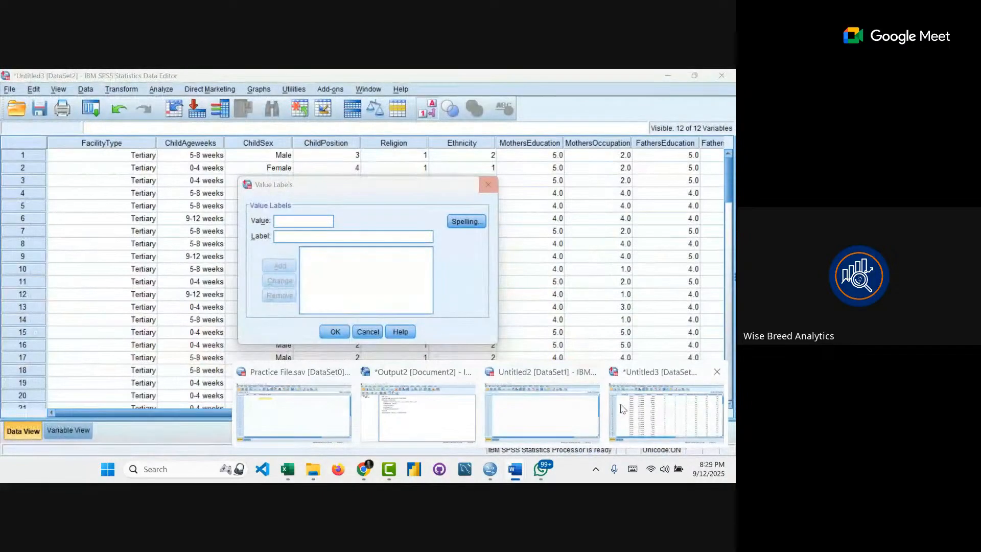
click(615, 411)
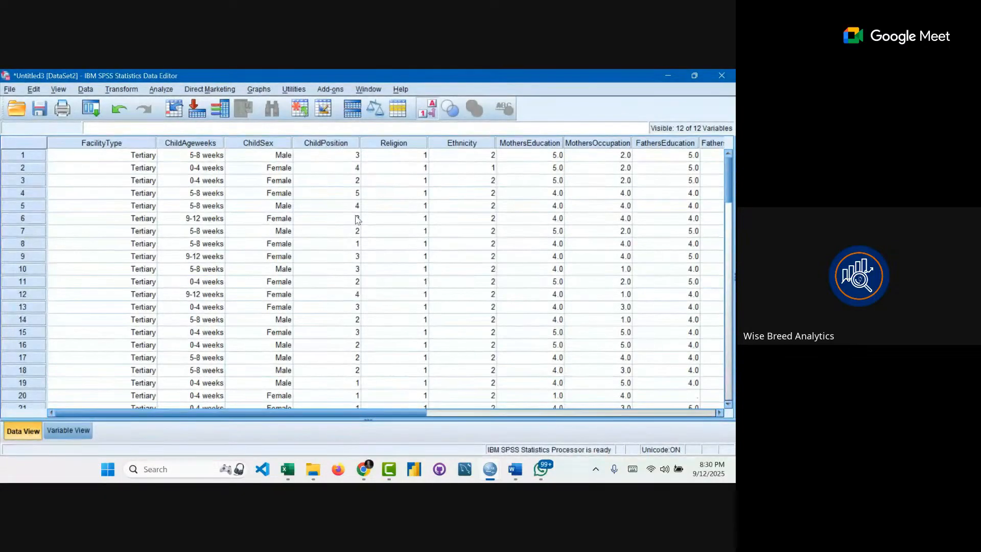
scroll(357, 225, down, 10)
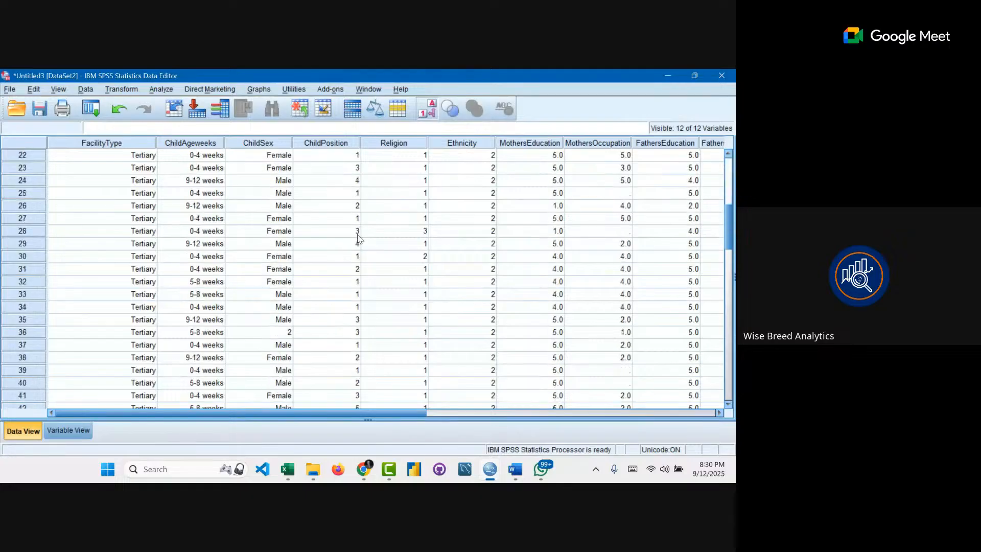
scroll(353, 248, down, 4)
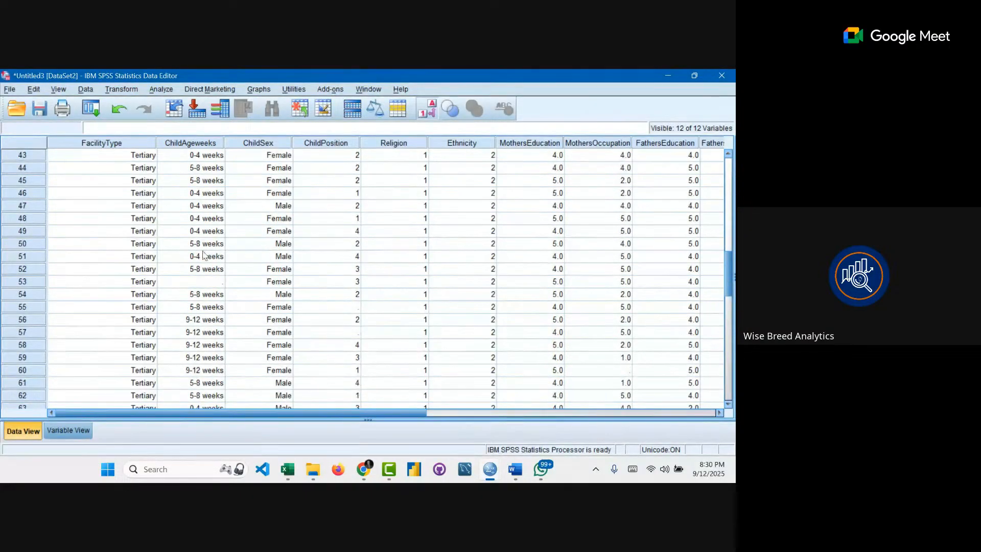
click(205, 283)
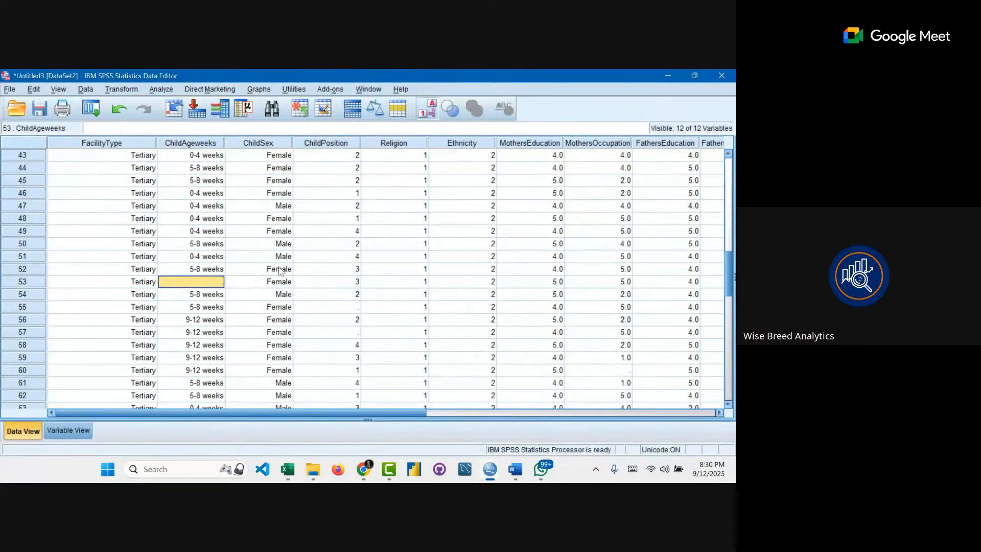
scroll(352, 271, down, 6)
scroll(262, 244, up, 5)
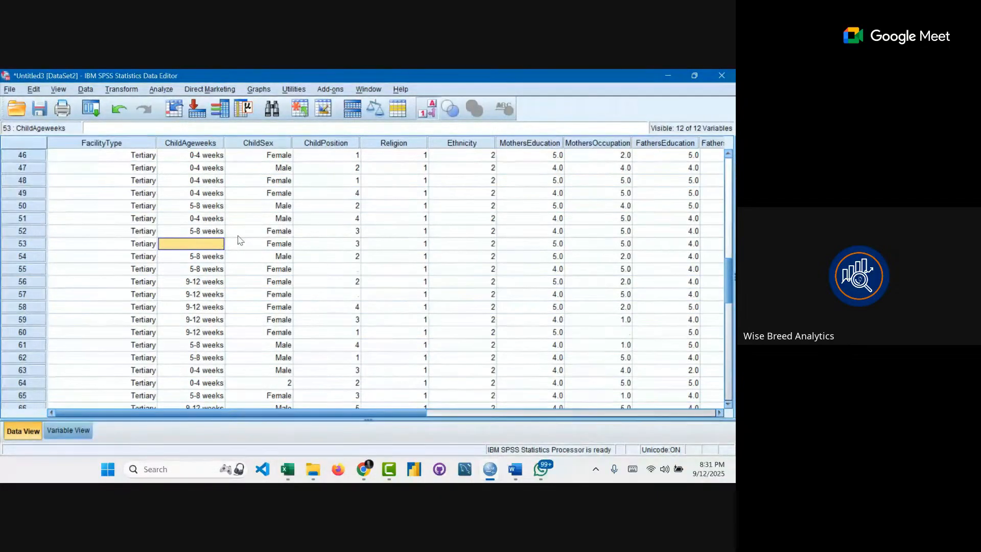
- Enter 2 as the ChildPosition value for case 56
click(356, 279)
text(2)
key(Return)
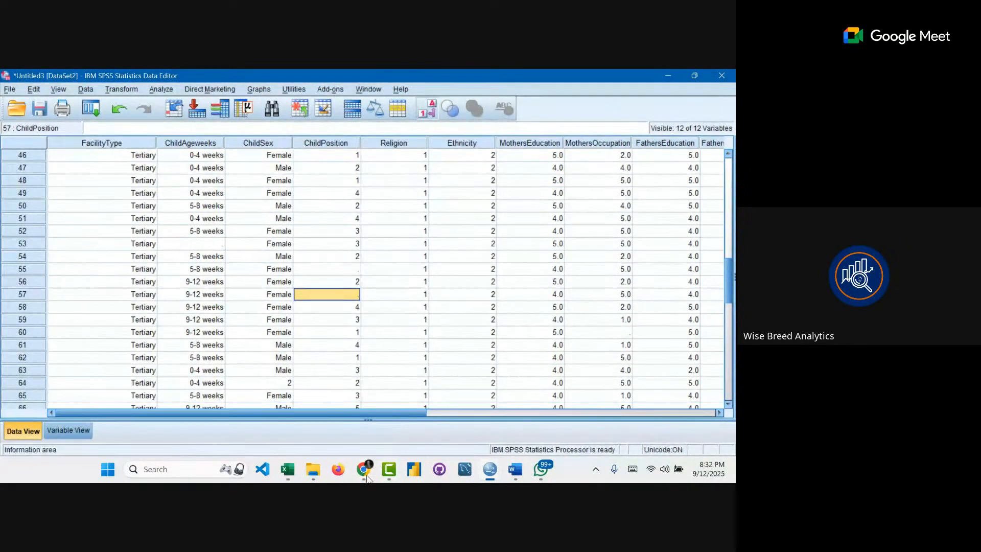
- Check the Google Meet call in Chrome and return to the Untitled3 dataset in SPSS
mouse_move(367, 478)
click(343, 432)
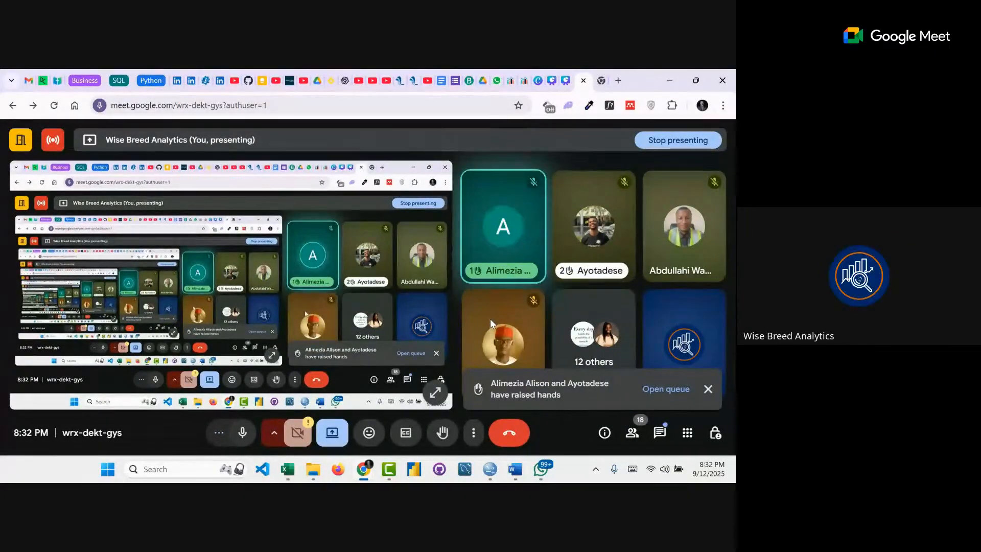
mouse_move(498, 475)
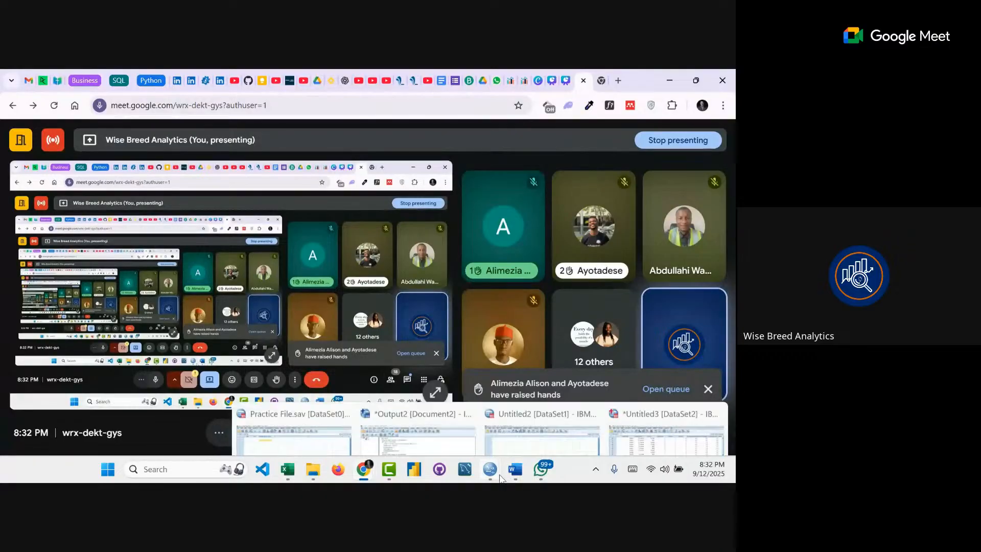
click(656, 409)
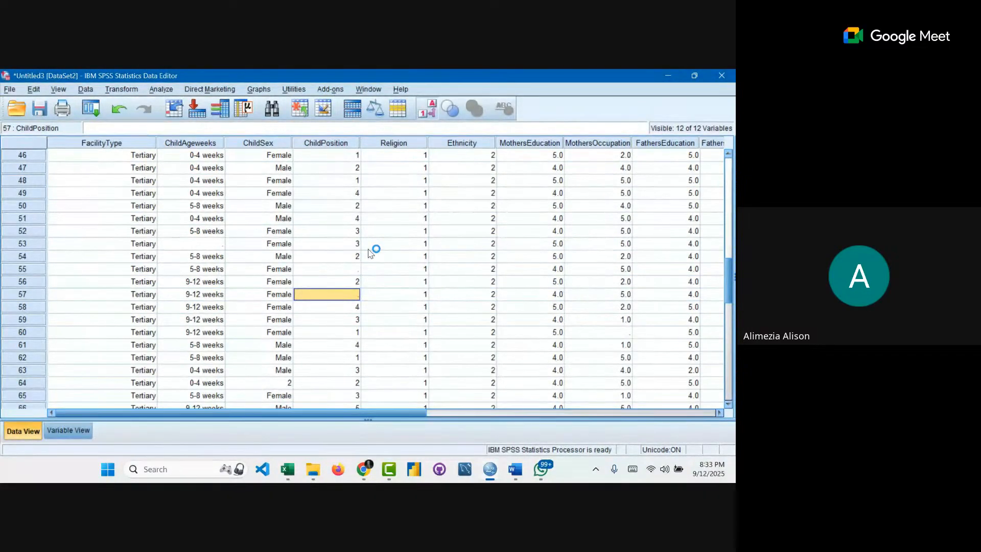
- Compare the variable definitions with the data records and review the list of variable names
click(79, 431)
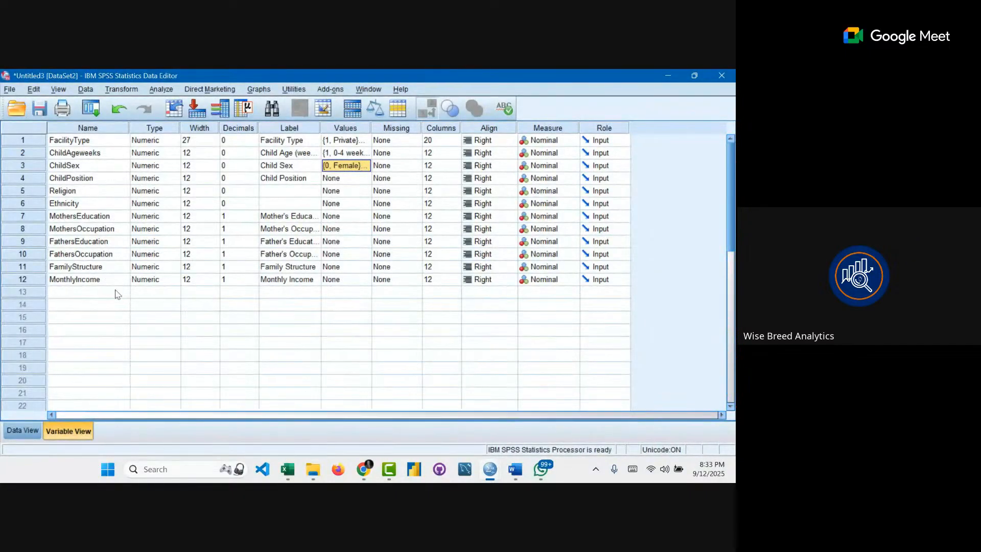
click(23, 432)
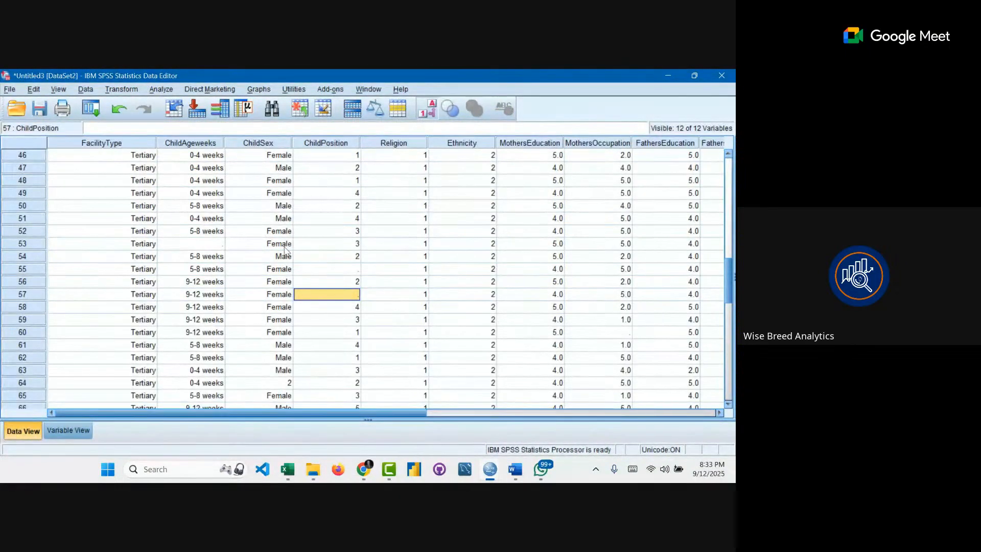
click(79, 431)
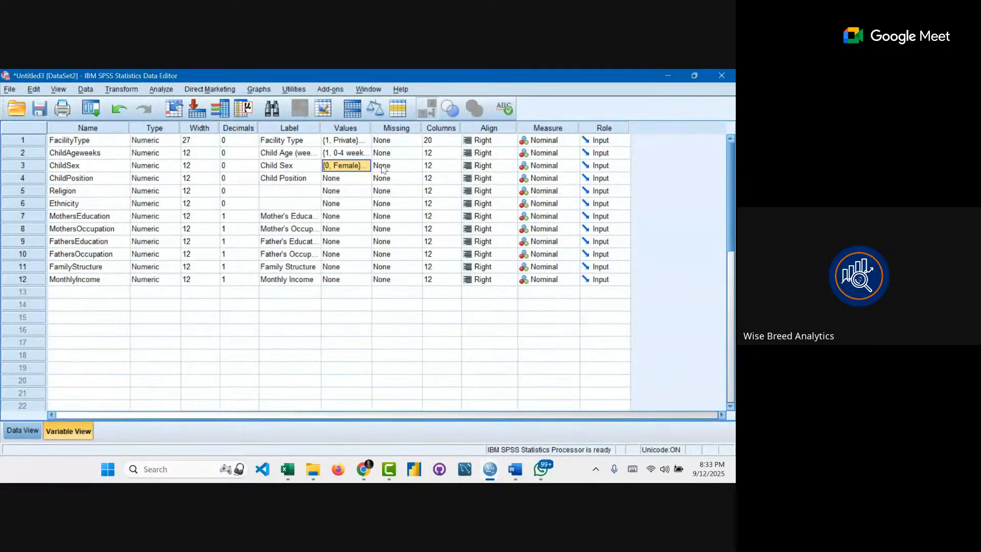
click(108, 129)
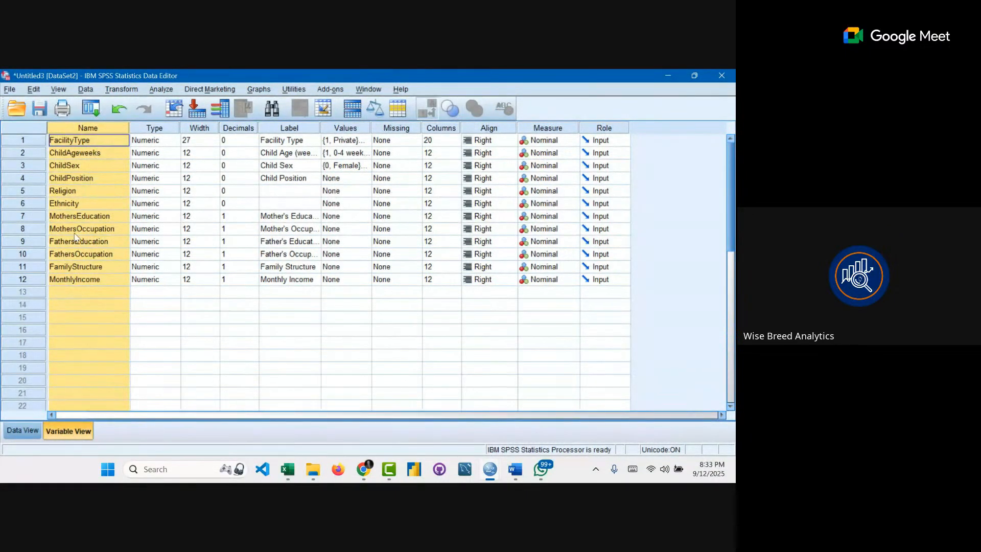
click(75, 255)
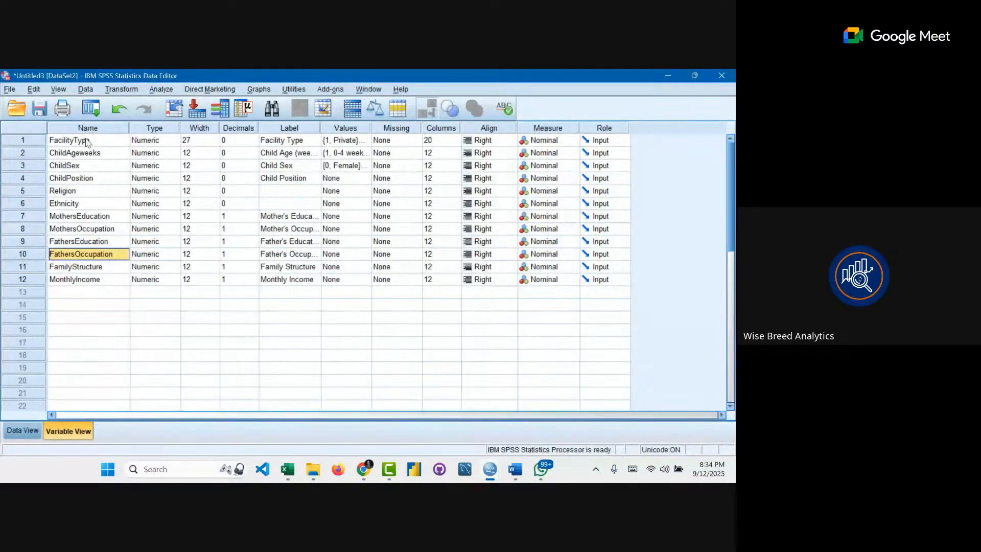
- Rename the FacilityType variable as facility_type
click(87, 142)
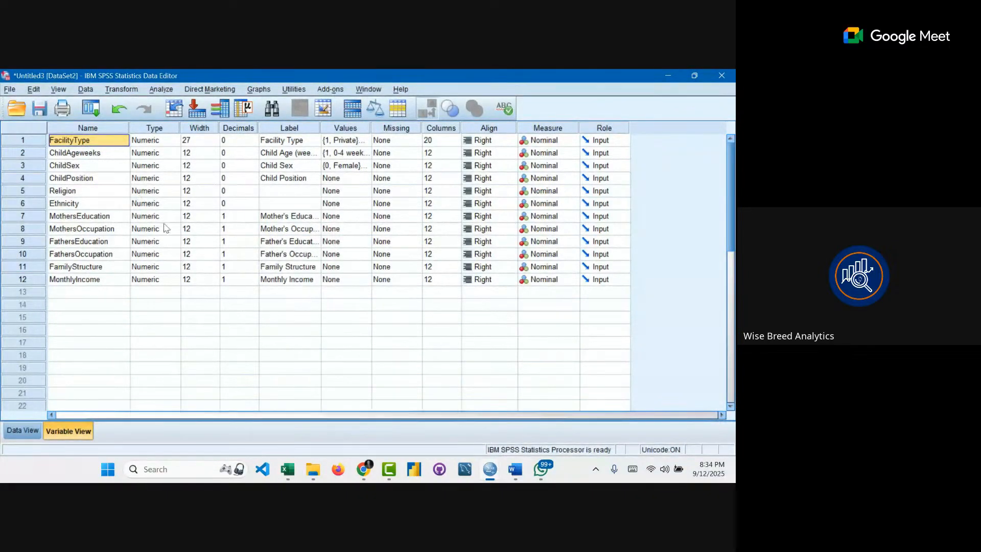
double_click(84, 142)
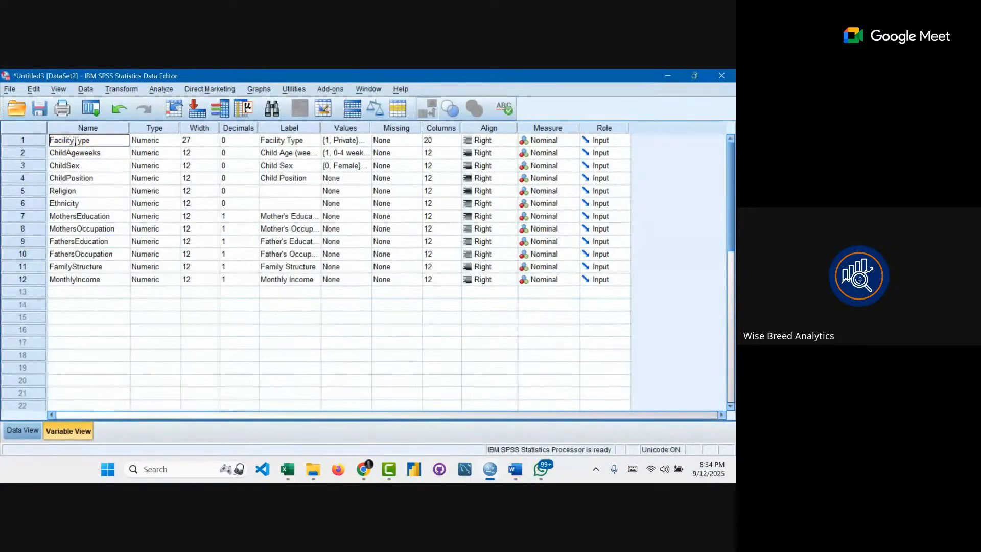
key(Delete)
text(T)
key(BackSpace)
key(BackSpace)
text(_t)
click(54, 134)
key(BackSpace)
text(f)
- Inspect the String and Numeric settings available for facility_type's variable type without applying a change
click(163, 131)
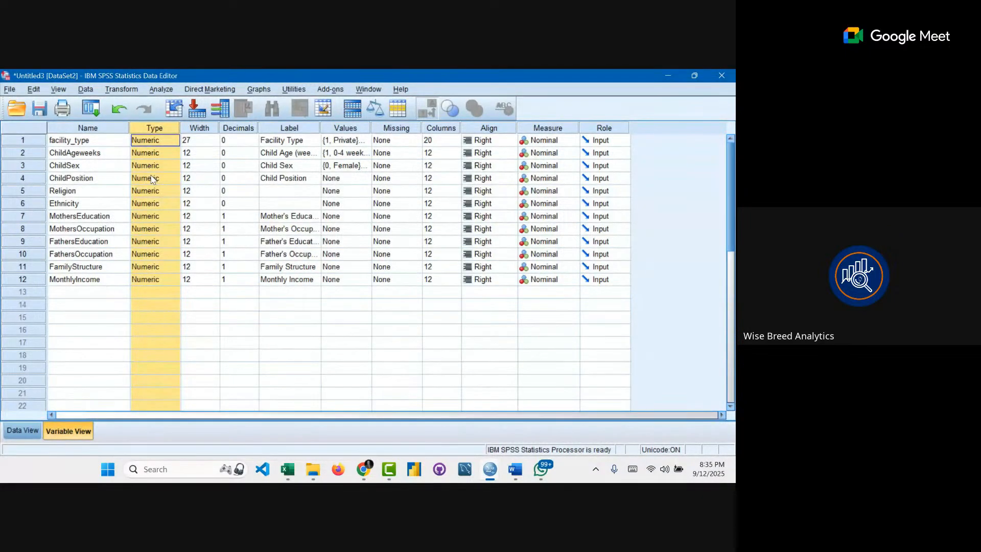
click(175, 142)
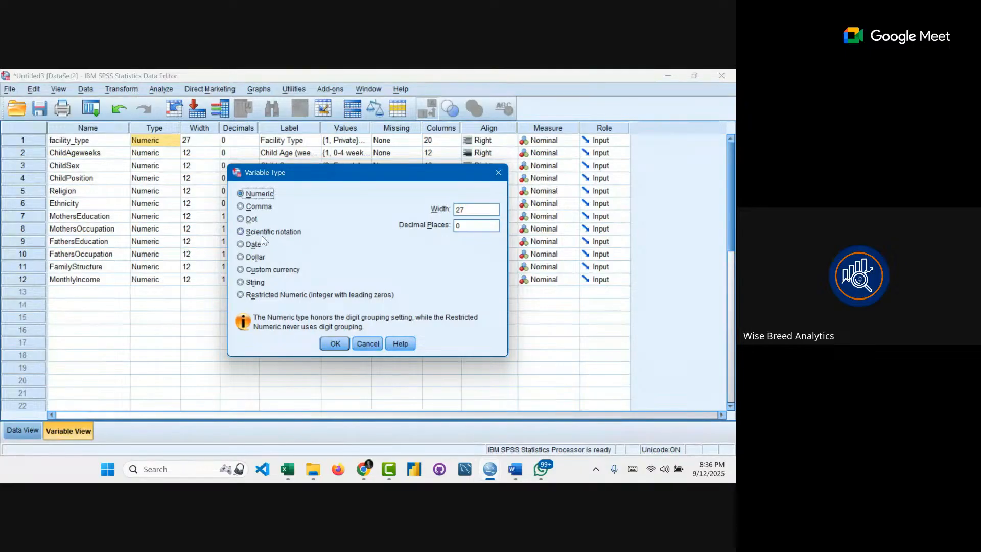
click(245, 284)
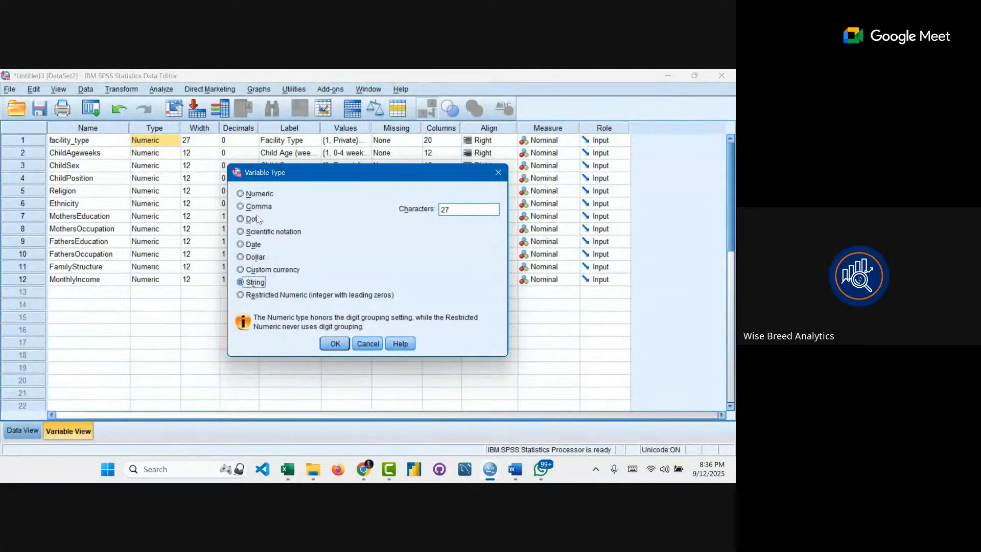
click(267, 196)
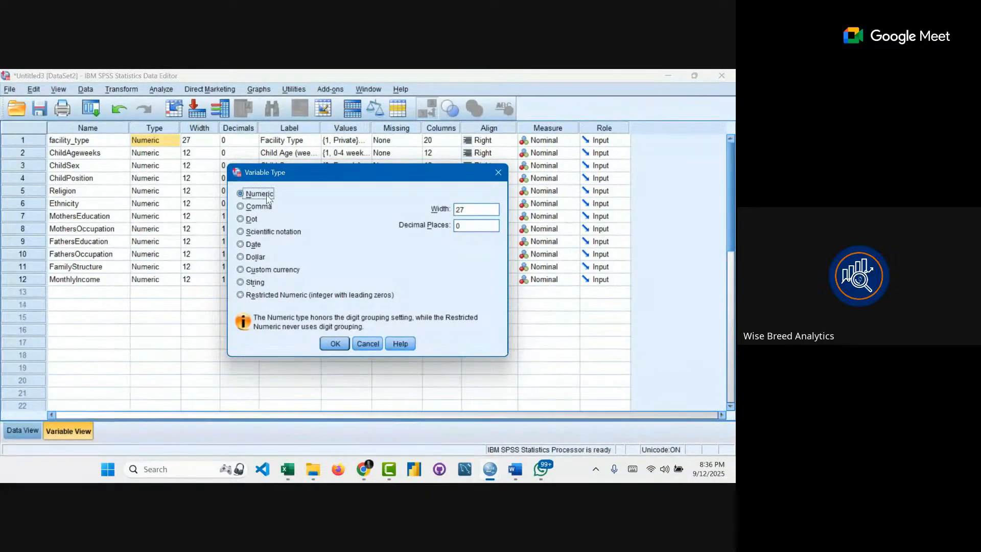
click(368, 344)
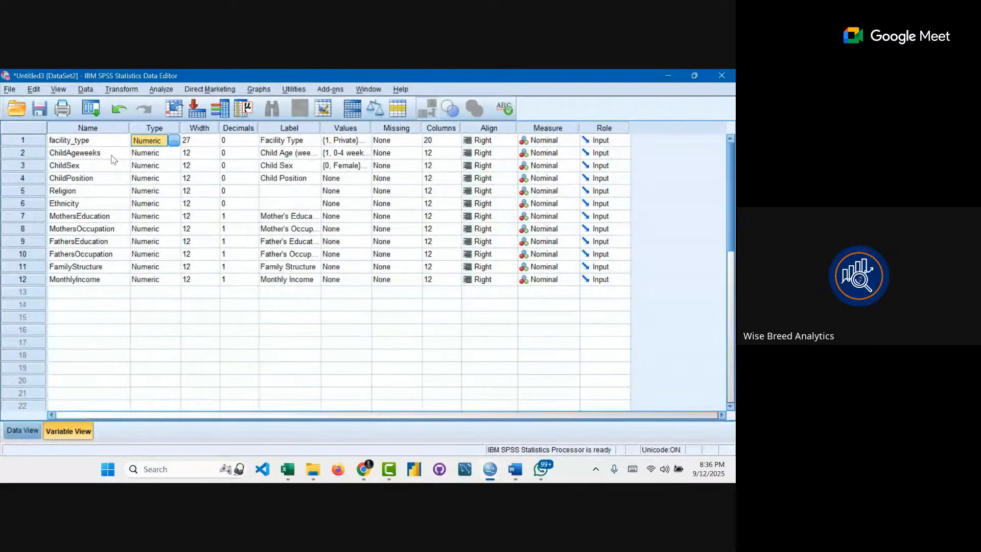
- Check the facility_type data records, and set the variable's width to 5
click(23, 431)
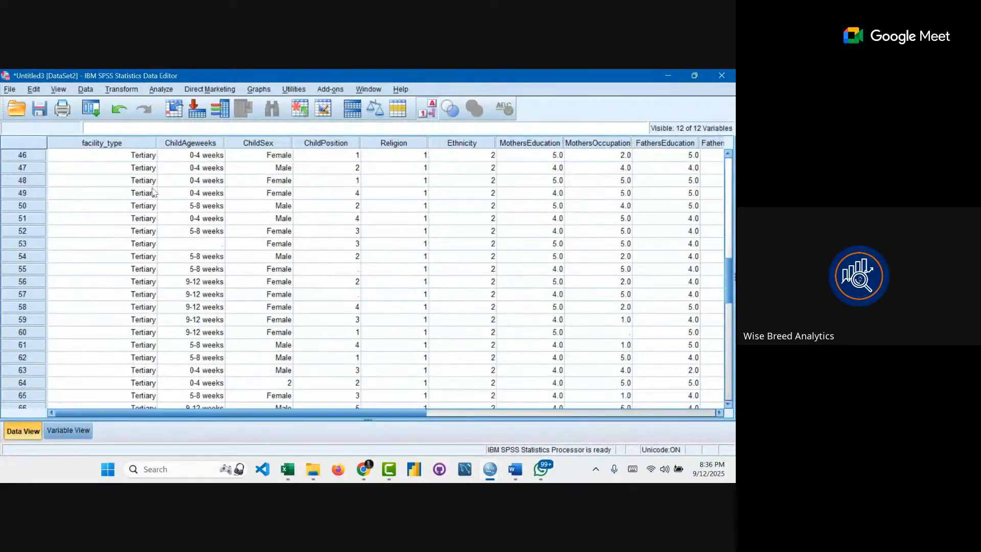
click(66, 429)
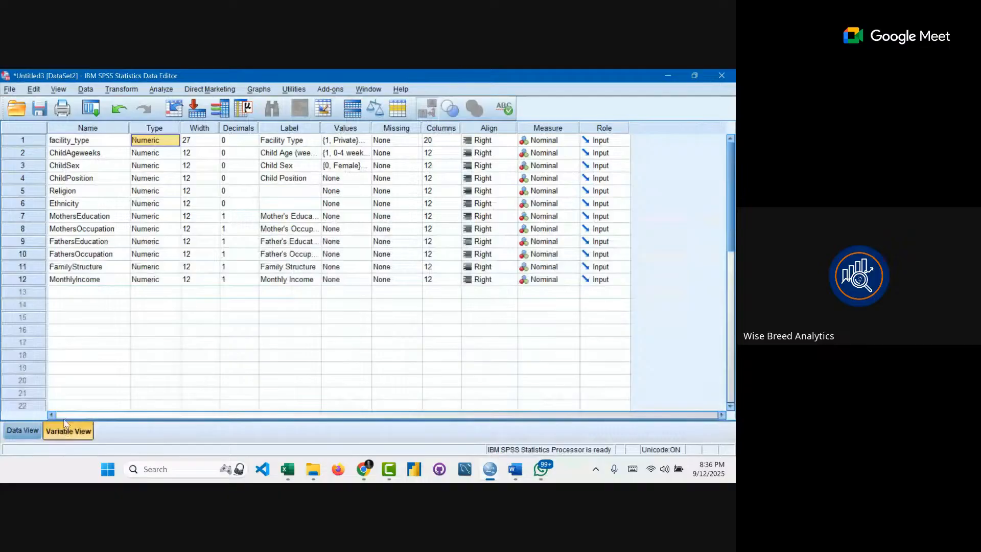
click(210, 140)
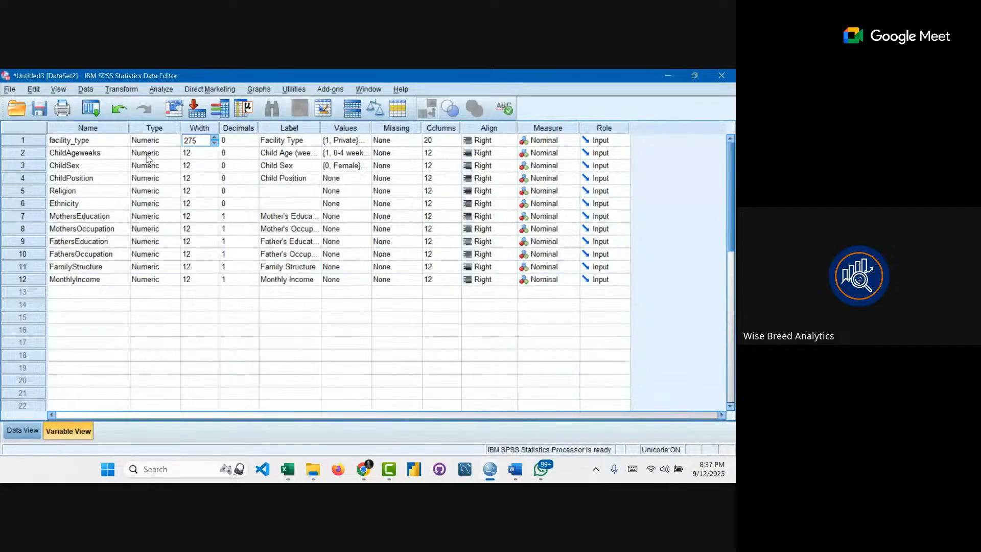
key(BackSpace)
key(Tab)
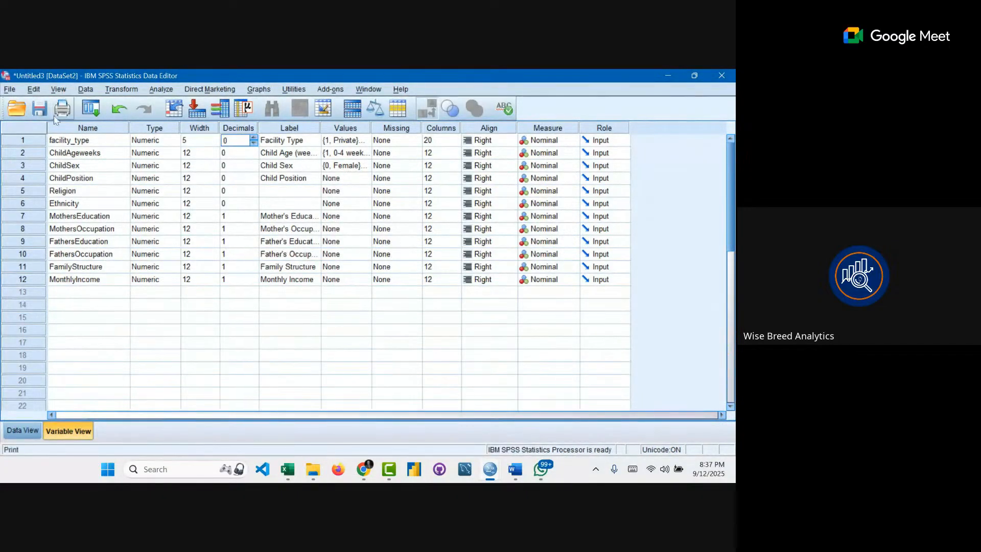
- Compare the numeric codes with the value labels in the data records by toggling the label display off and on
click(20, 425)
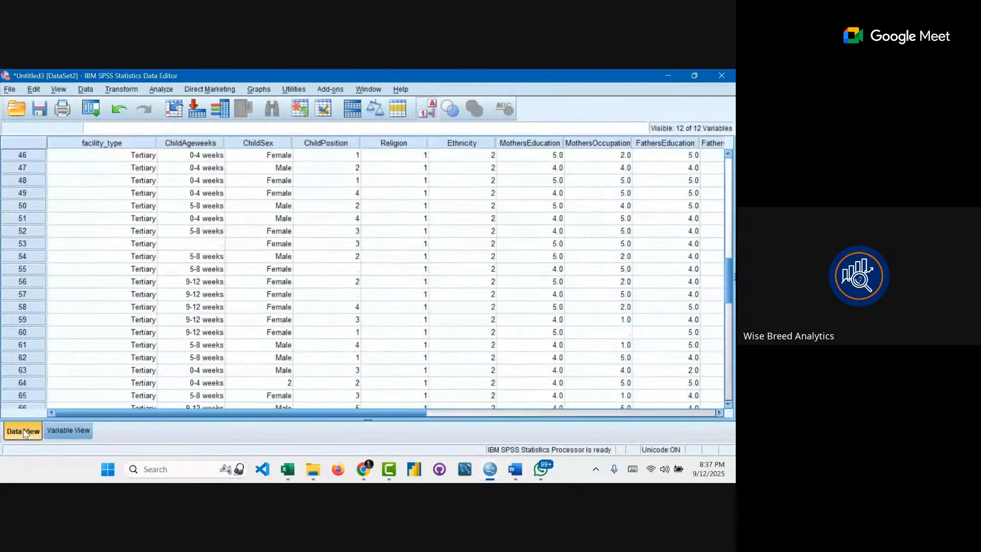
click(425, 109)
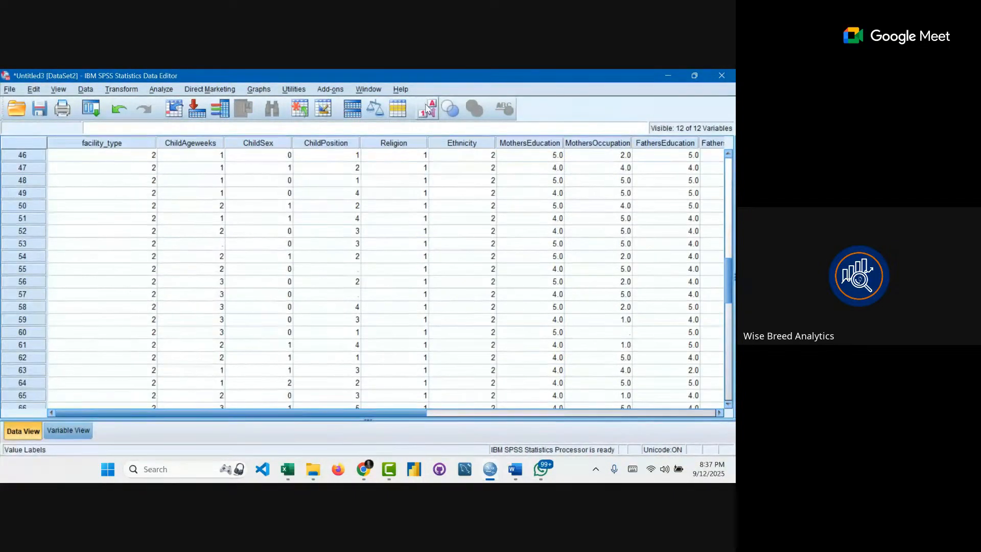
click(424, 108)
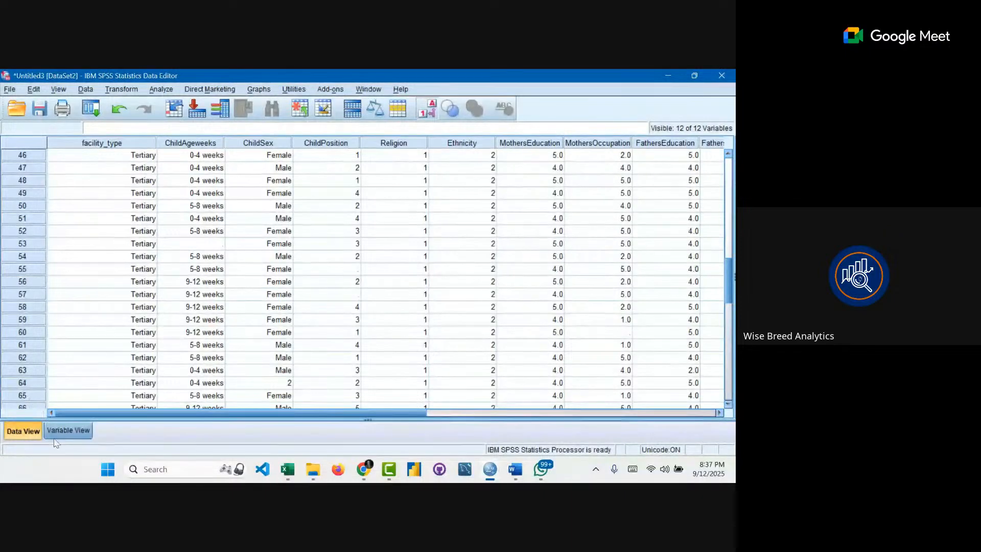
- Reduce facility_type's column display width to 4 and check how it looks in the data records
click(68, 430)
click(207, 141)
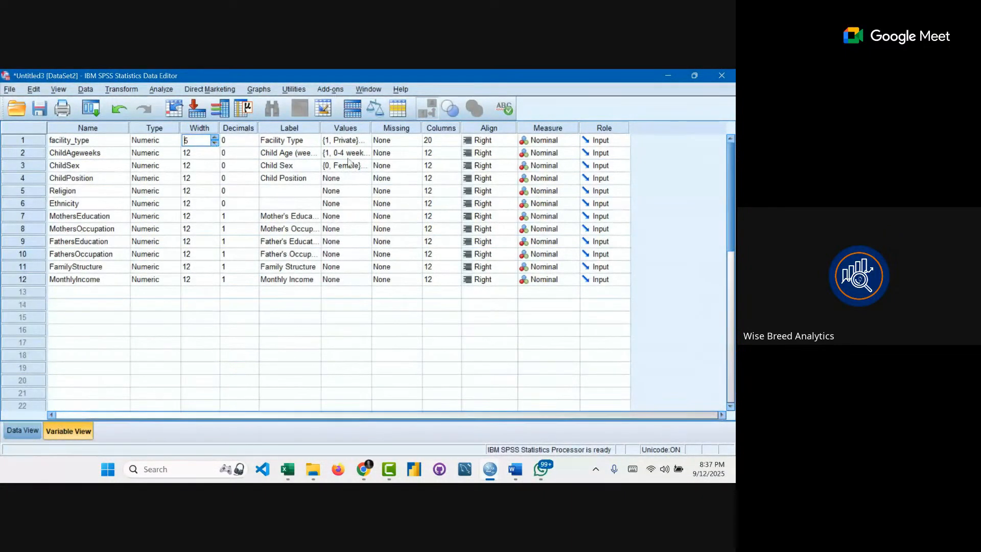
click(455, 144)
text(16)
click(456, 143)
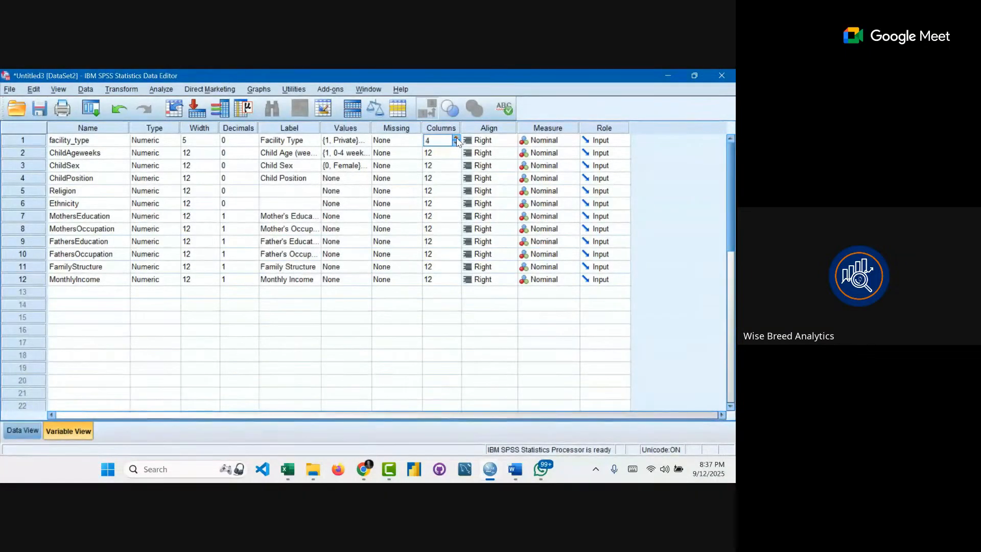
click(28, 434)
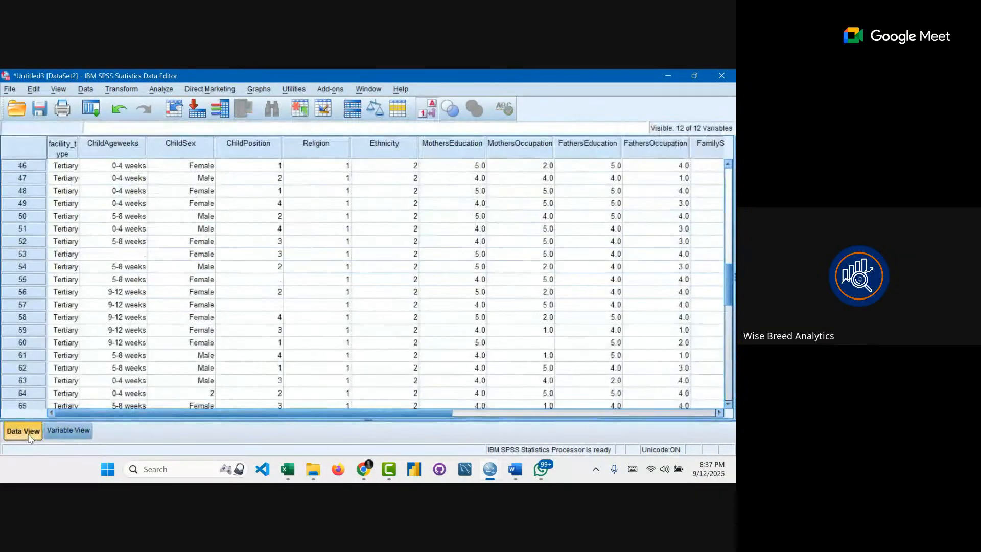
click(46, 428)
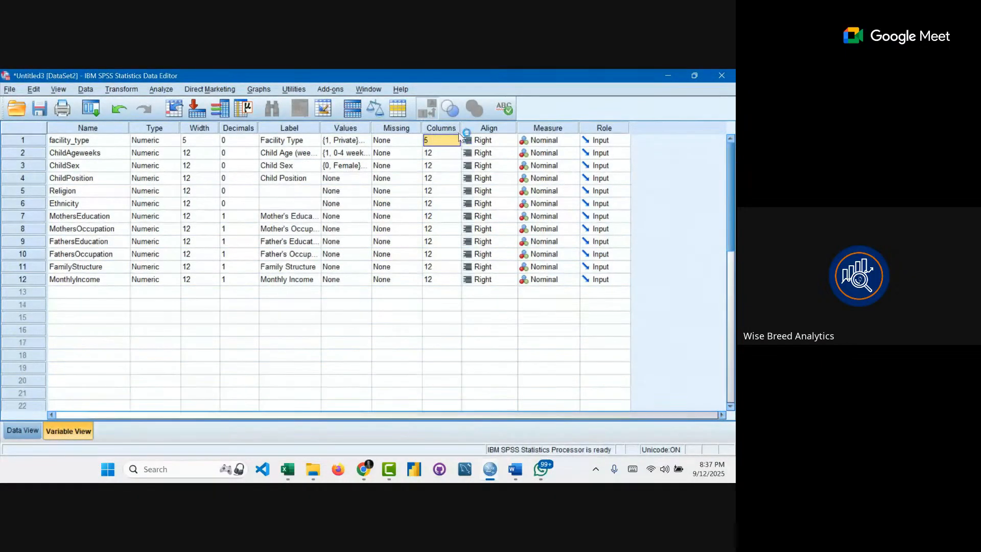
- Set facility_type's column display width to 16 and check the column in the data records
click(458, 138)
double_click(456, 138)
click(456, 138)
click(456, 138)
click(455, 138)
click(456, 138)
click(203, 145)
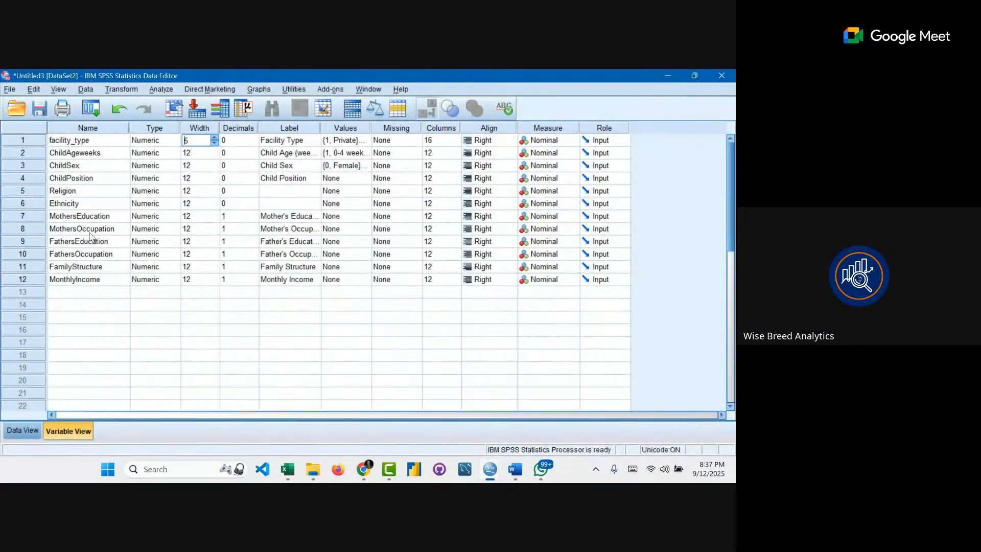
click(12, 432)
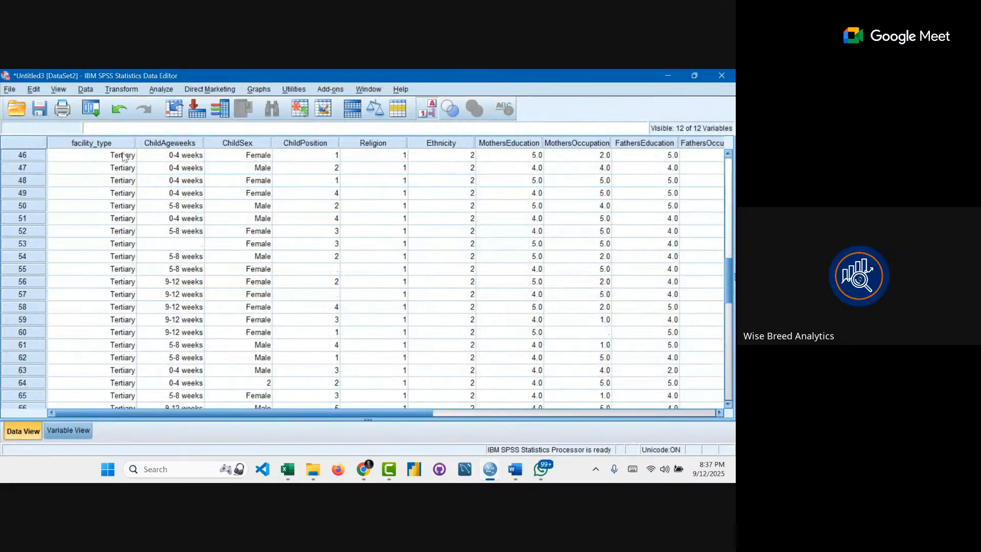
click(123, 180)
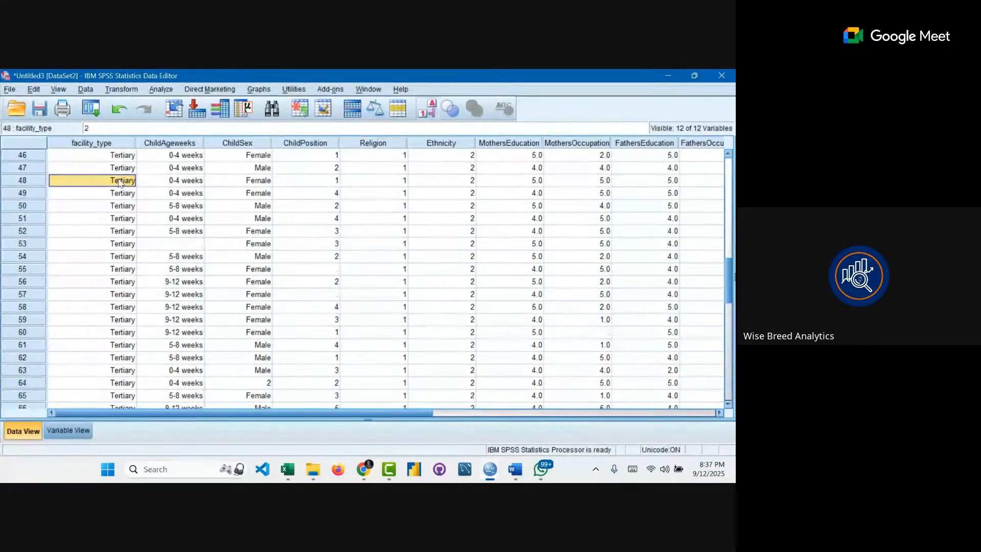
- Review the Decimals, Label and Values properties across the variable definitions, including the labels for facility type and child age
click(57, 429)
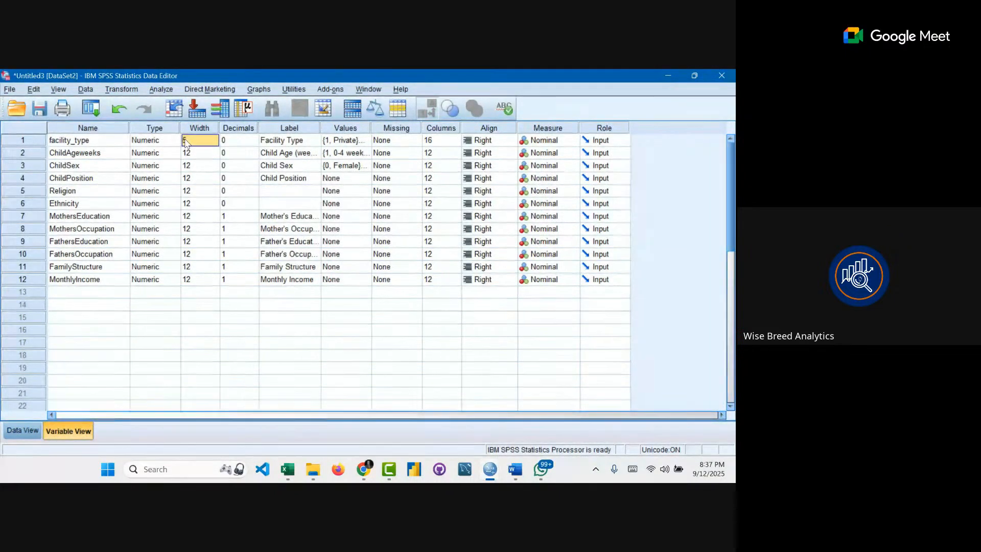
click(241, 132)
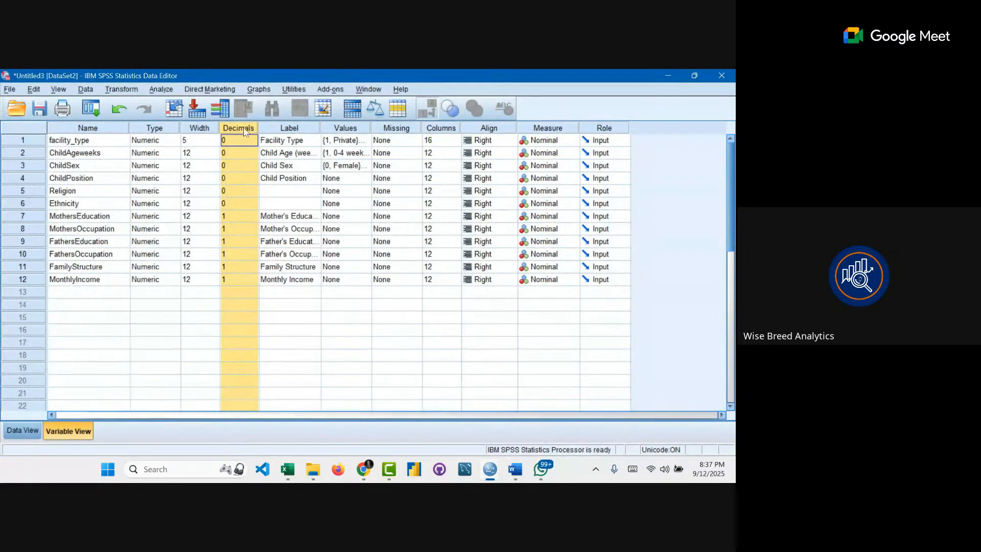
click(304, 131)
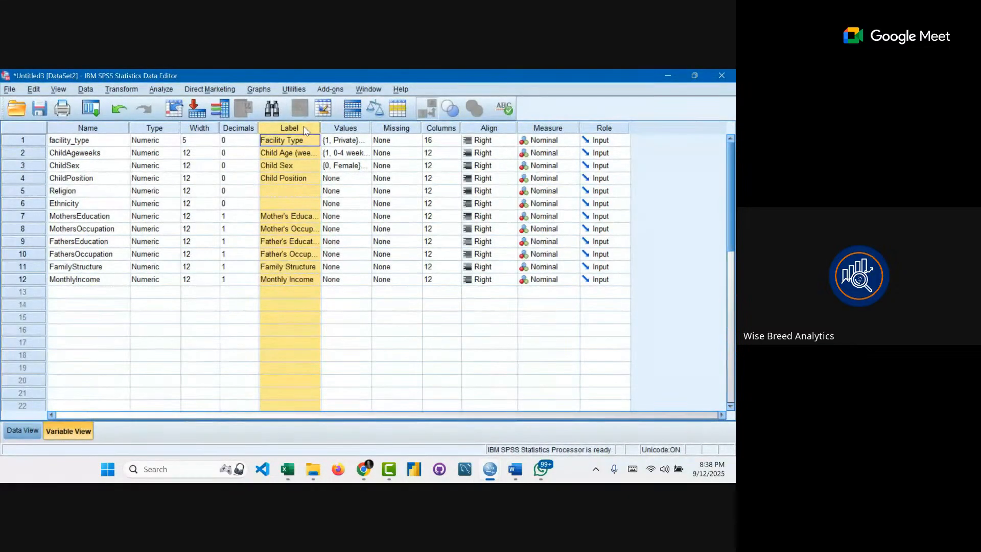
click(285, 142)
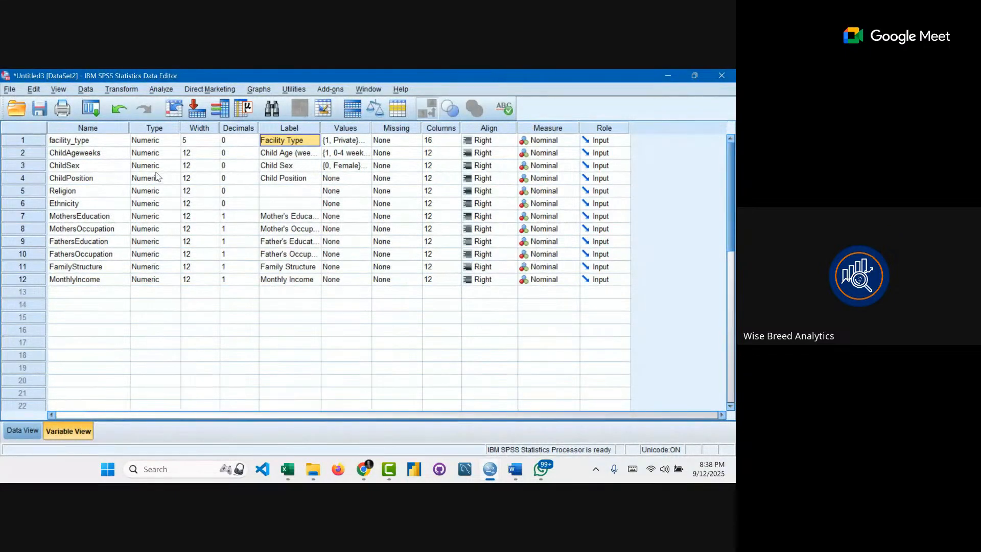
click(300, 154)
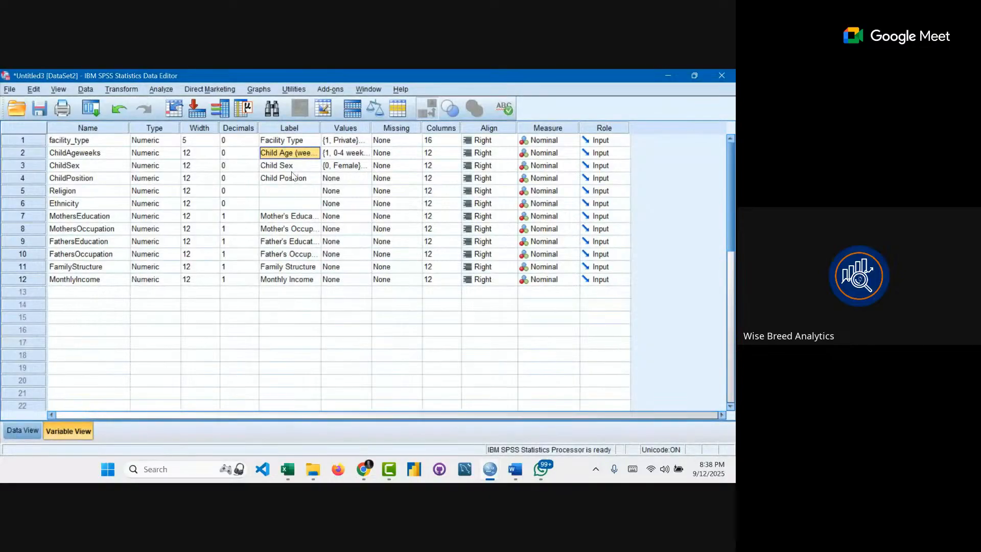
click(301, 129)
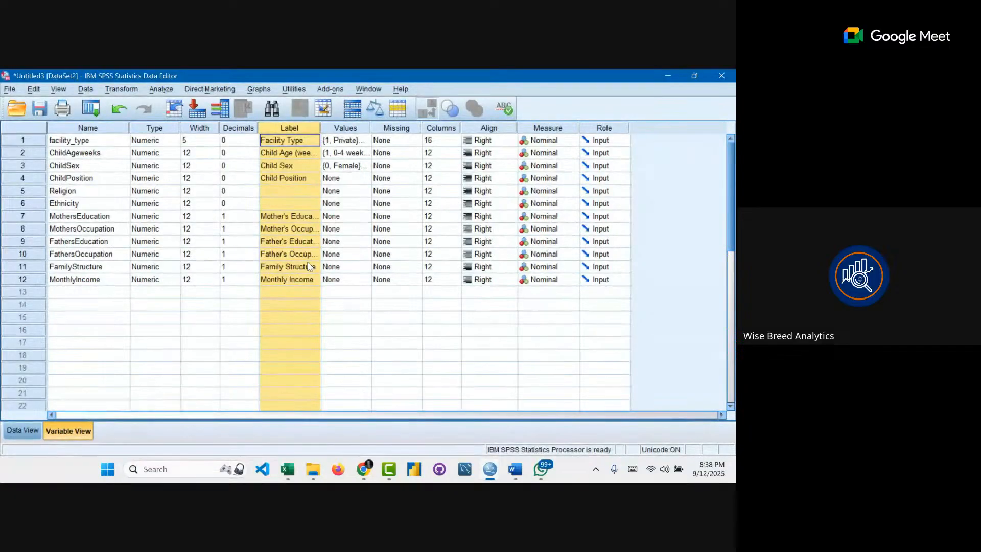
click(353, 129)
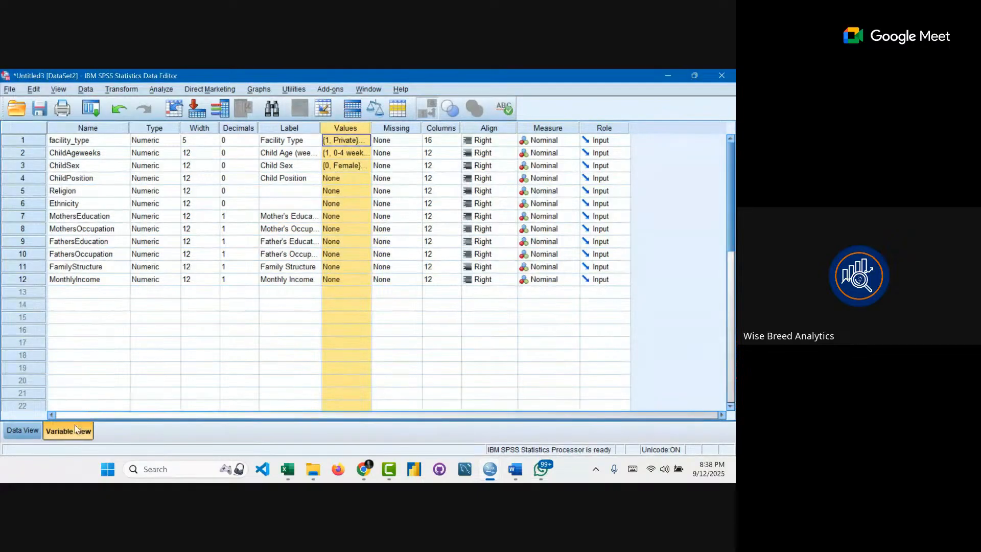
- Switch to the questionnaire in Word and read the answer options for Position of the Child
click(22, 431)
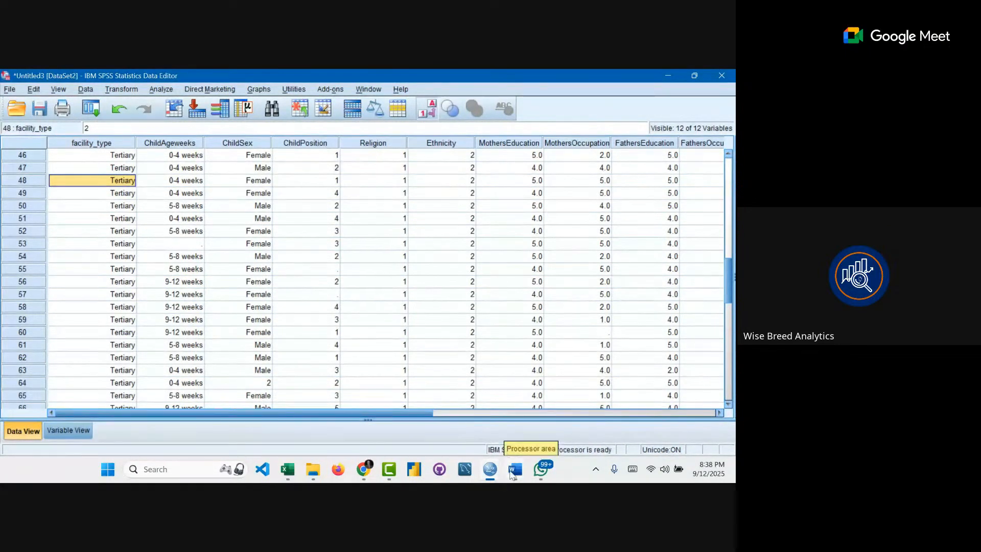
mouse_move(515, 476)
click(495, 437)
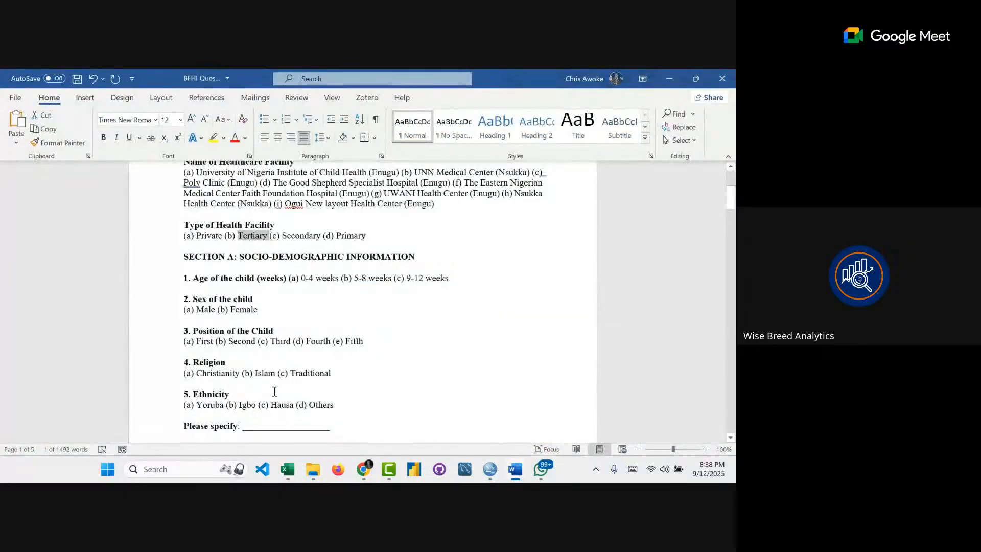
scroll(256, 376, down, 3)
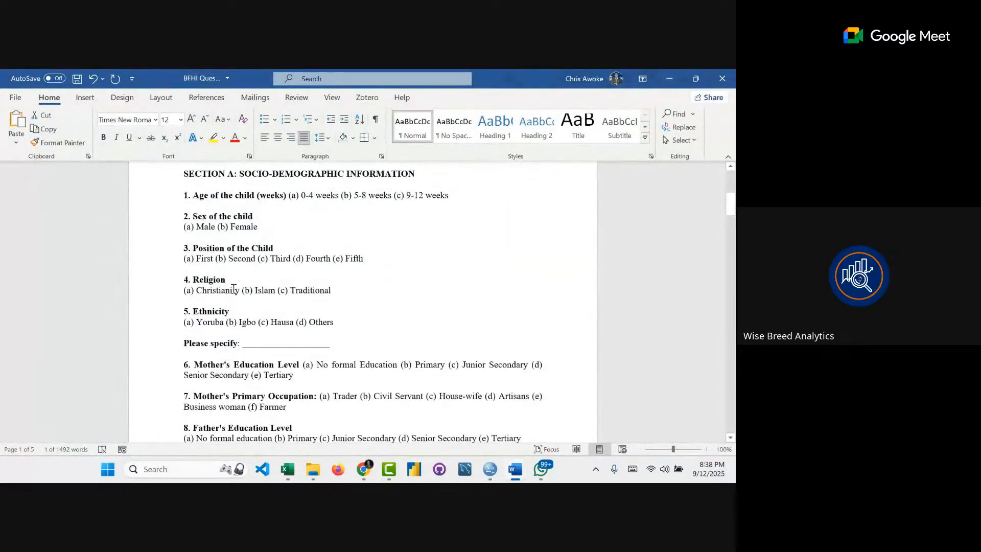
scroll(233, 289, up, 1)
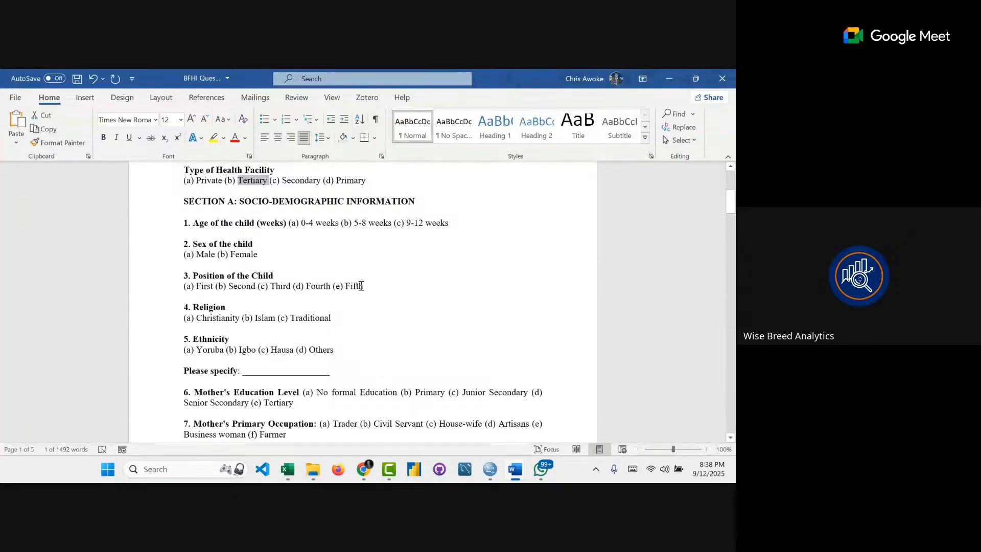
click(205, 286)
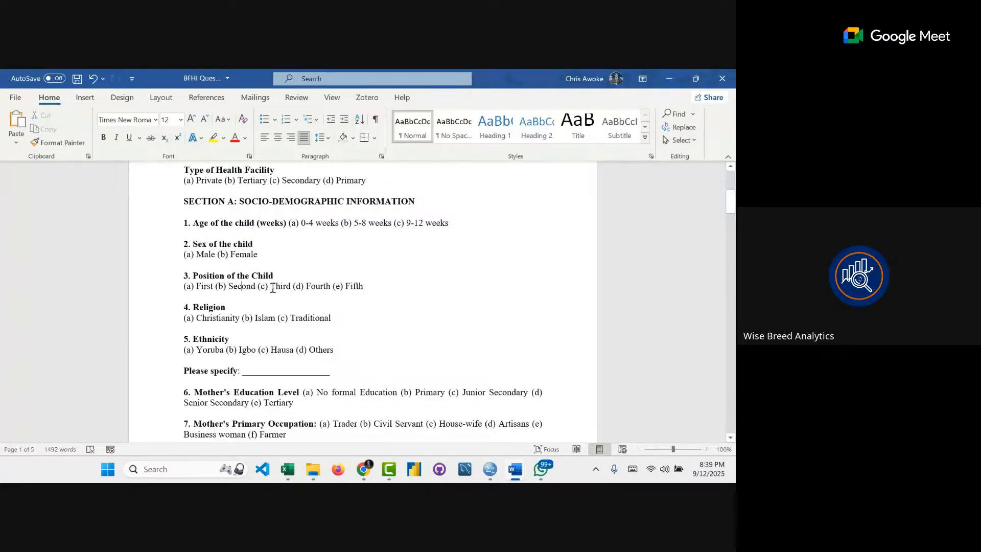
click(310, 285)
- Return to the Untitled3 dataset in SPSS and assign ChildPosition the value labels 1 = First and 2 = Second
mouse_move(489, 471)
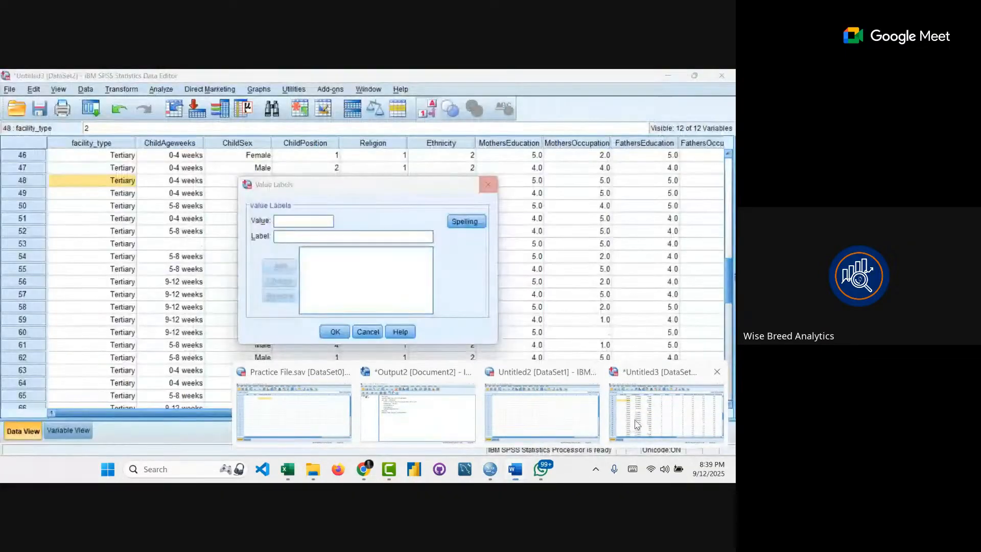
click(634, 429)
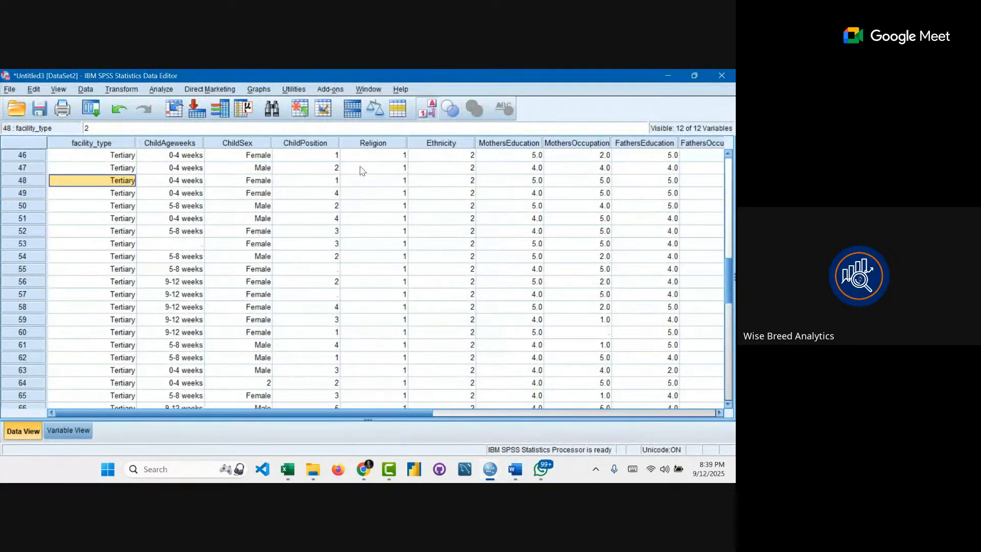
click(85, 430)
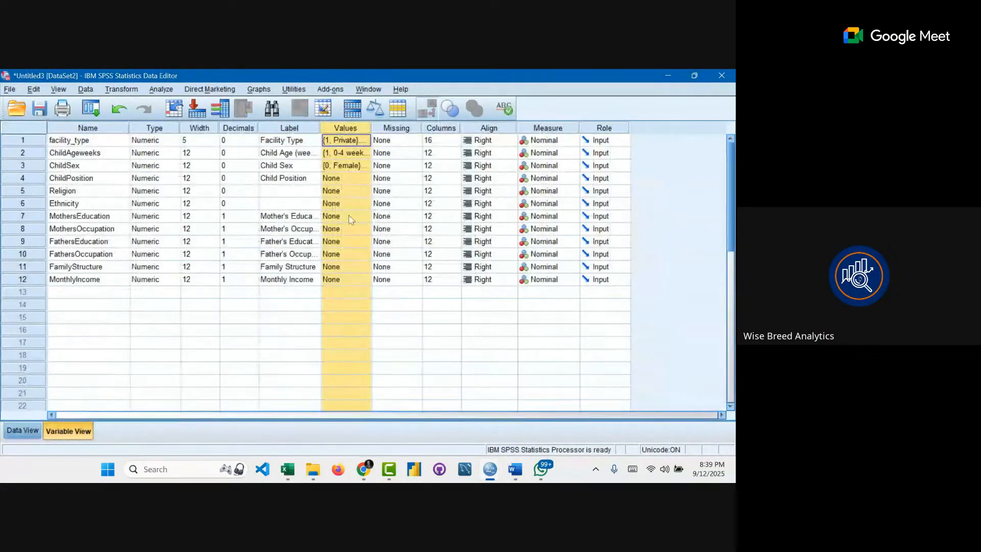
click(358, 178)
click(364, 179)
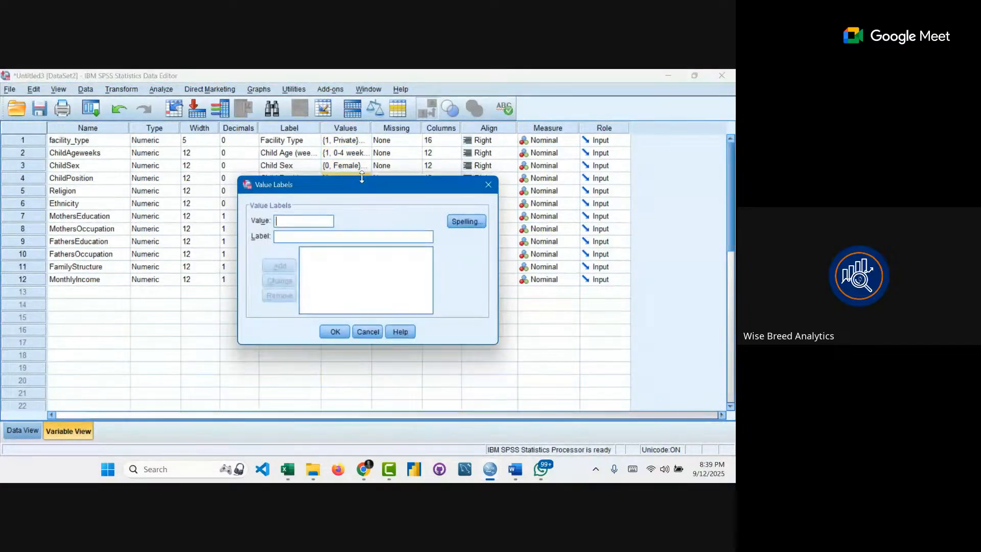
click(309, 239)
text(First)
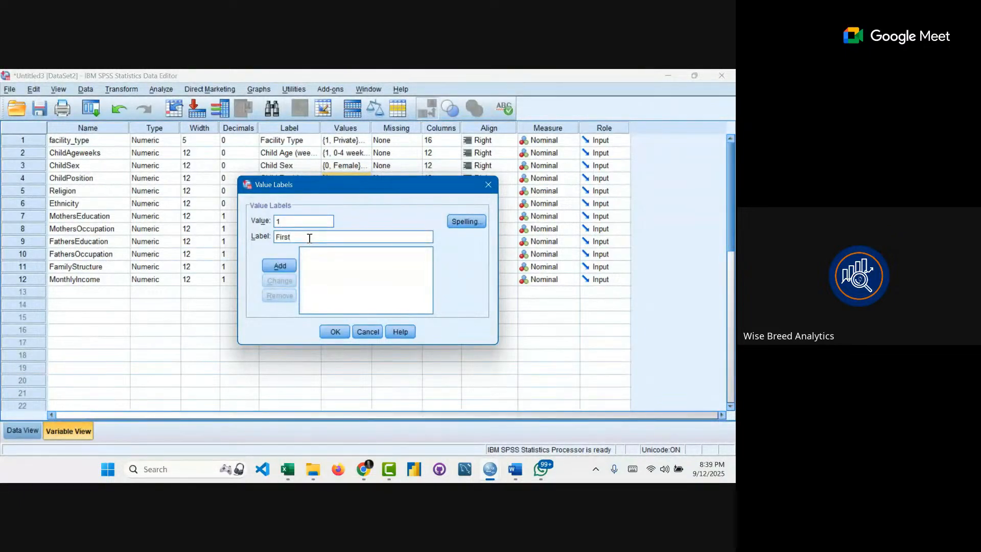
key(Return)
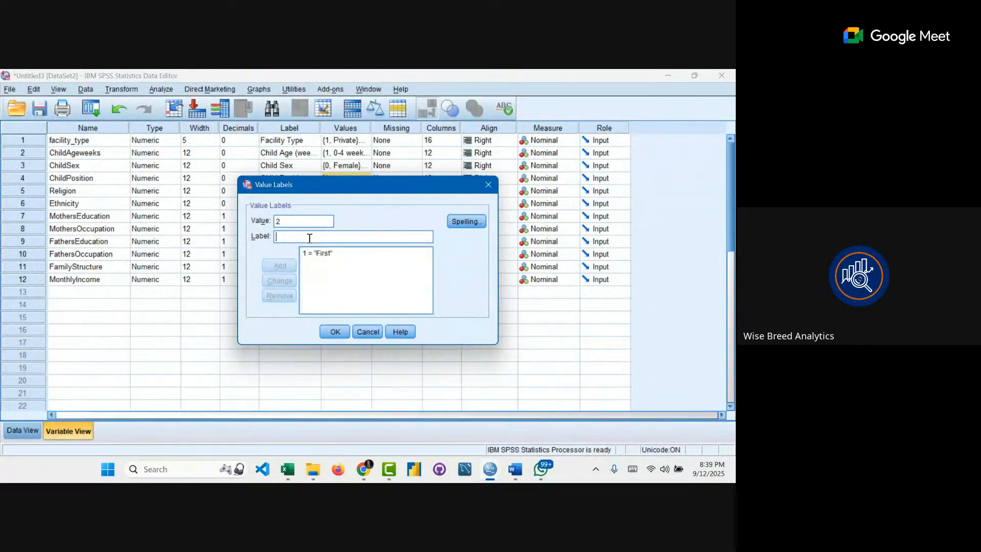
text(Seco)
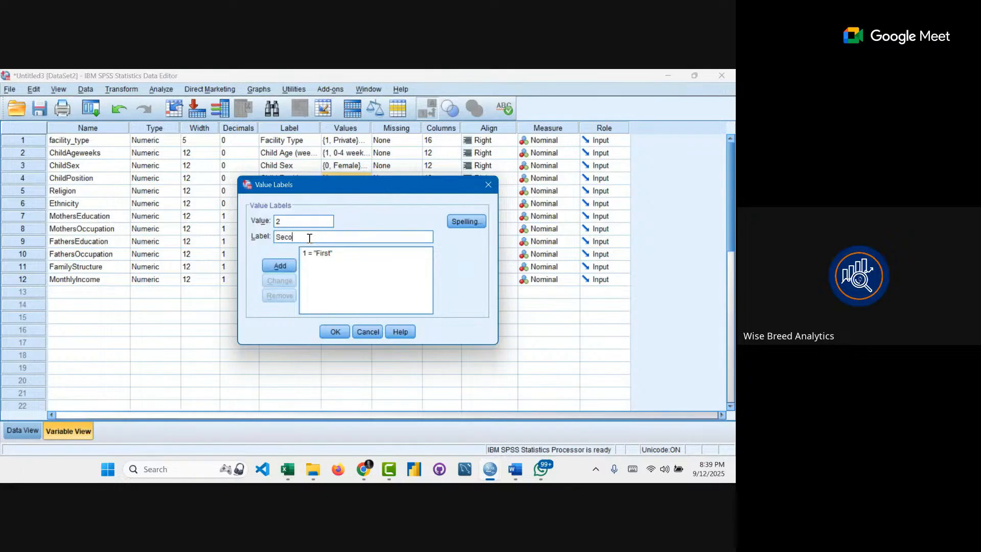
text(nd)
key(Return)
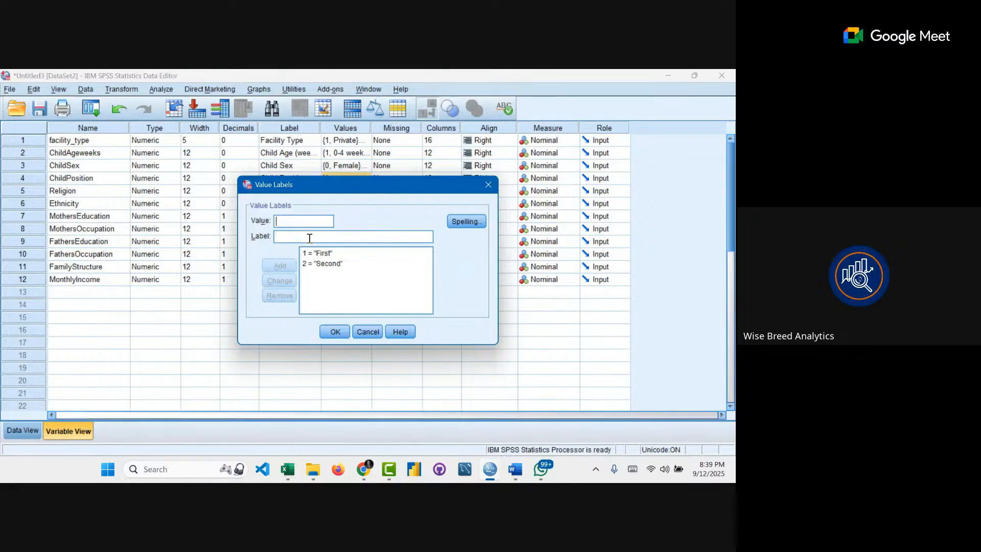
click(336, 332)
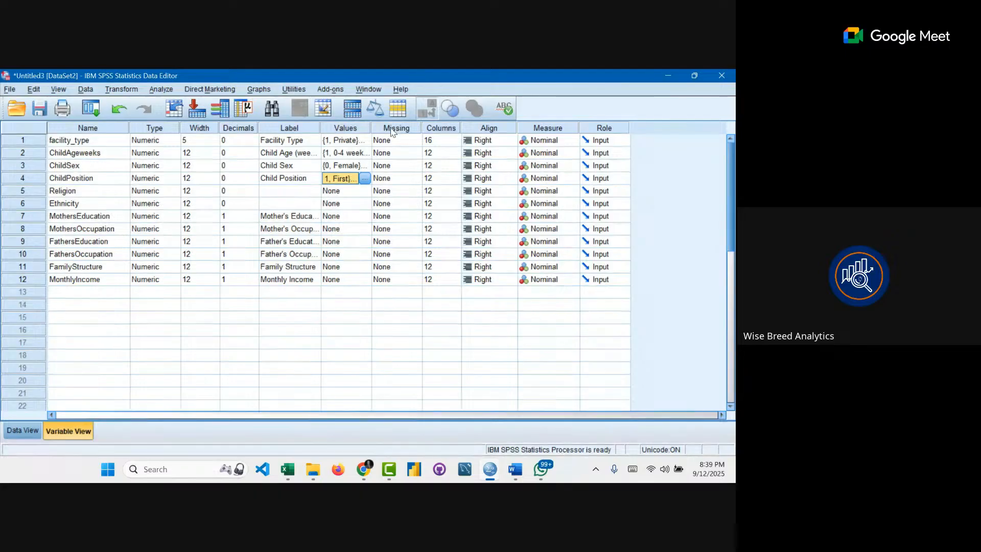
- Highlight the Missing through Role properties for all variables, check the Google Meet call in Chrome, and return to the SPSS dataset
drag(392, 132, 602, 138)
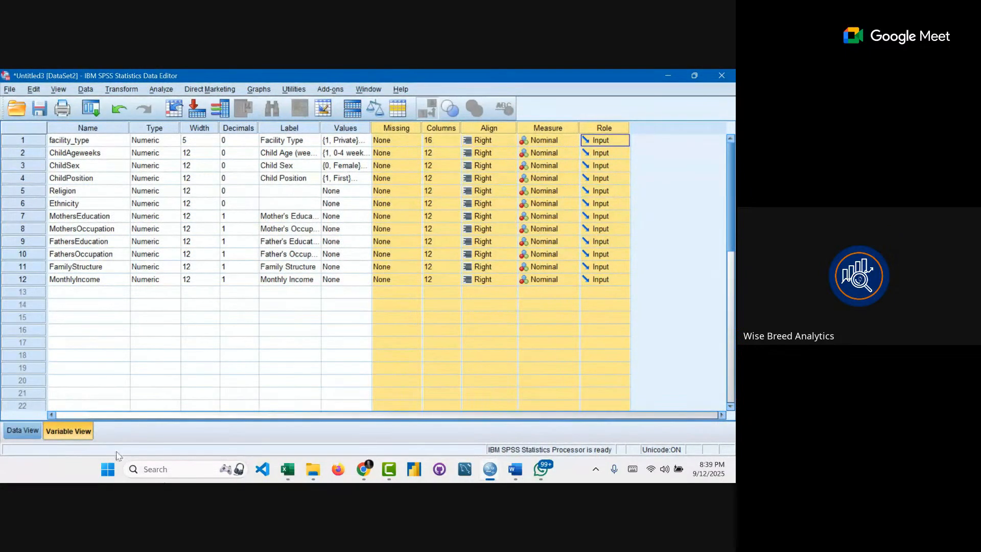
mouse_move(363, 470)
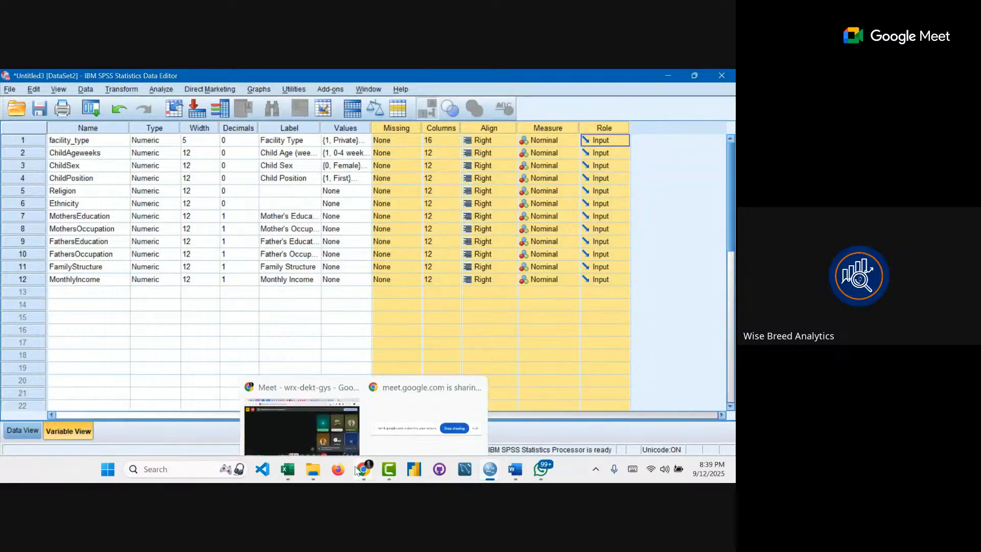
click(298, 404)
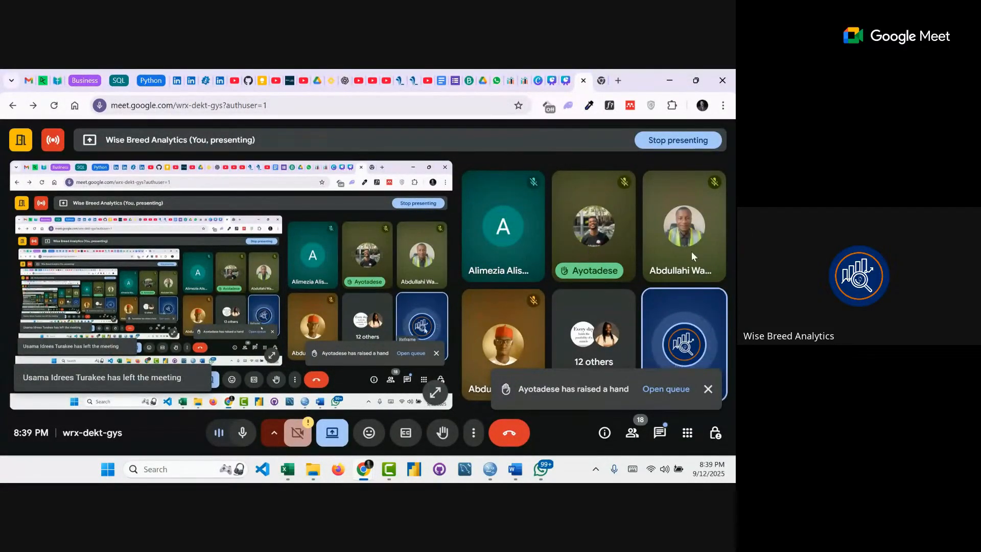
click(677, 84)
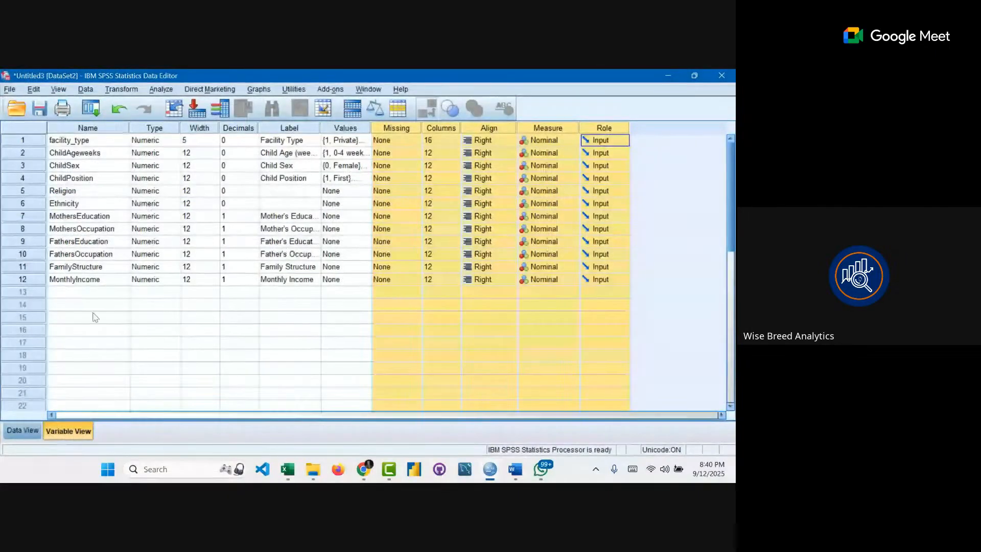
- Browse the Desktop for Excel (*.xls, *.xlsx, *.xlsm) data files to open, and cancel without opening one
click(29, 432)
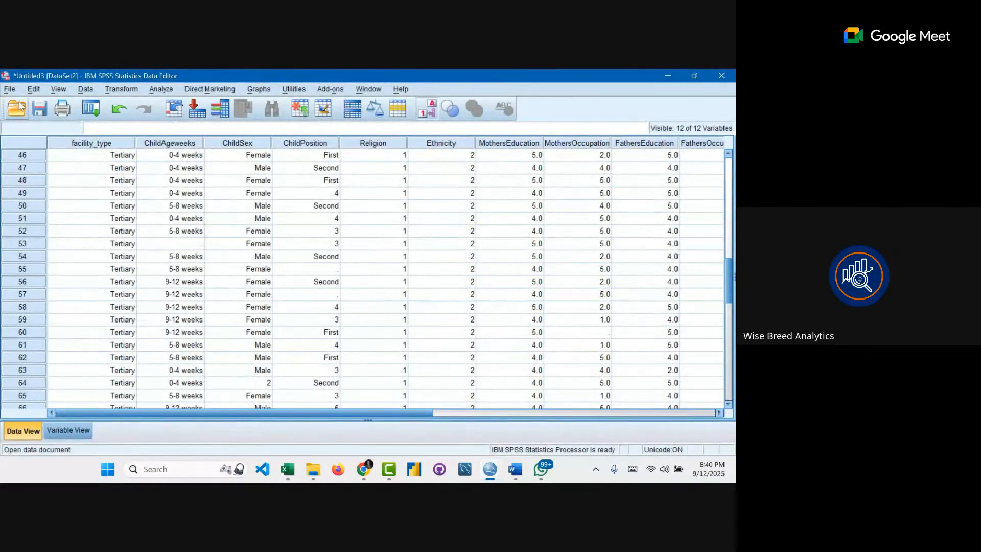
click(10, 89)
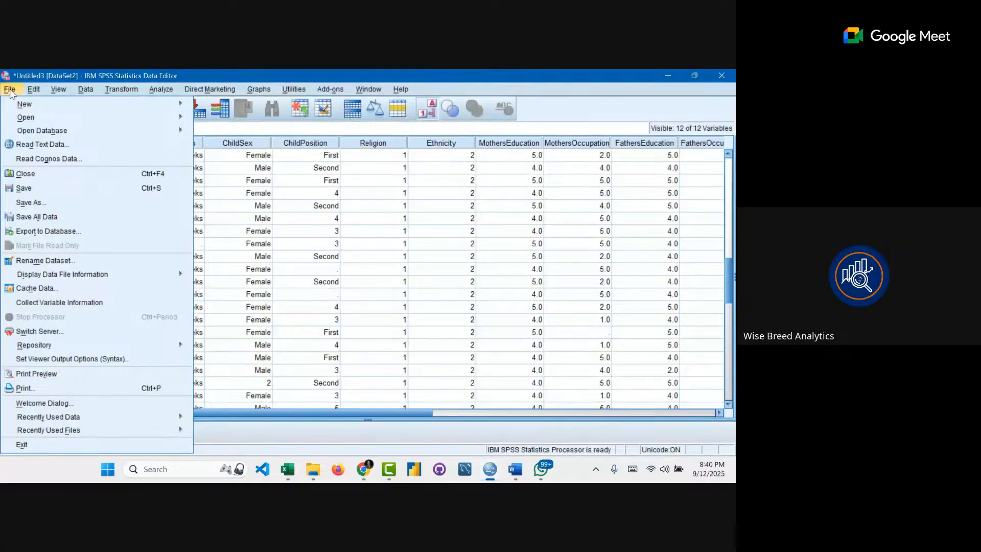
mouse_move(31, 119)
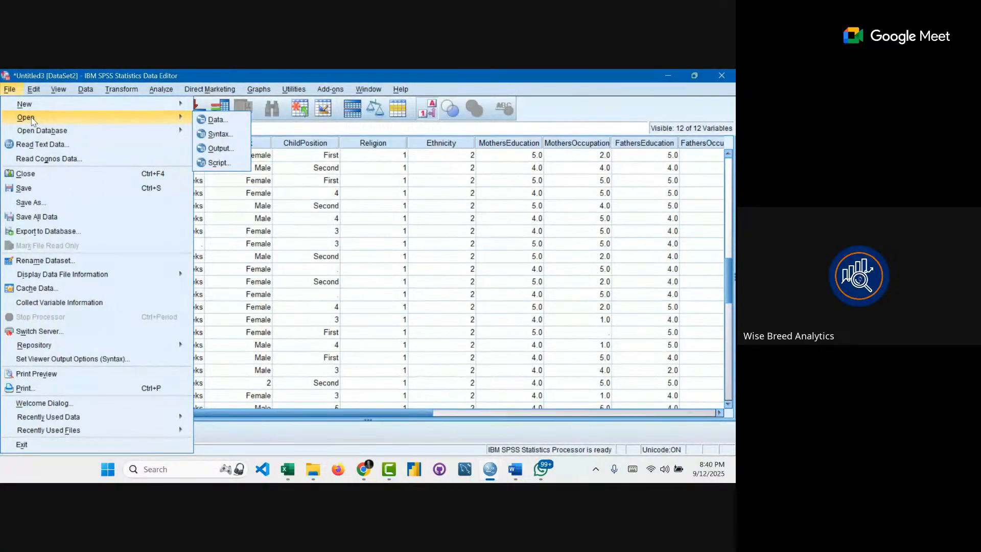
click(212, 121)
mouse_move(276, 112)
mouse_down()
mouse_move(262, 141)
mouse_move(277, 123)
mouse_up()
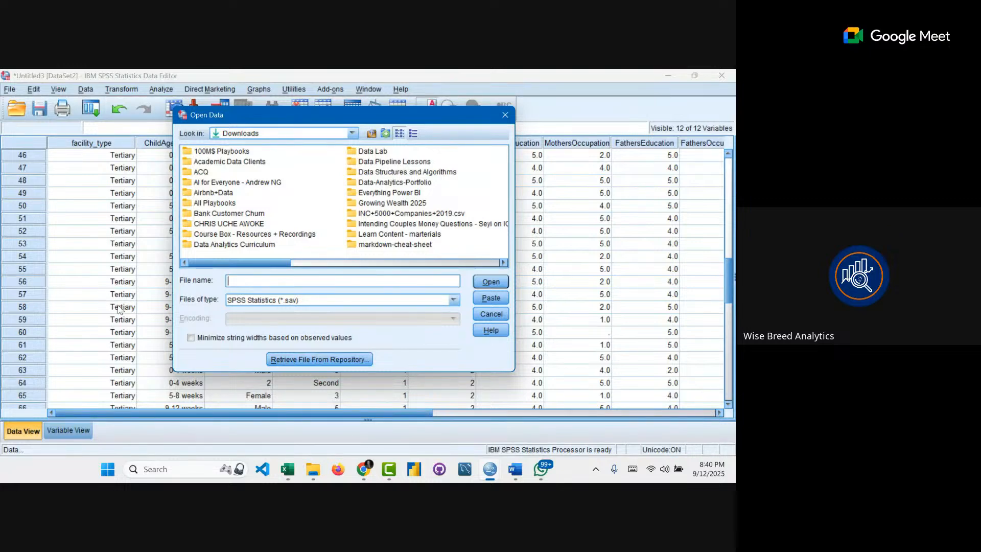
click(285, 304)
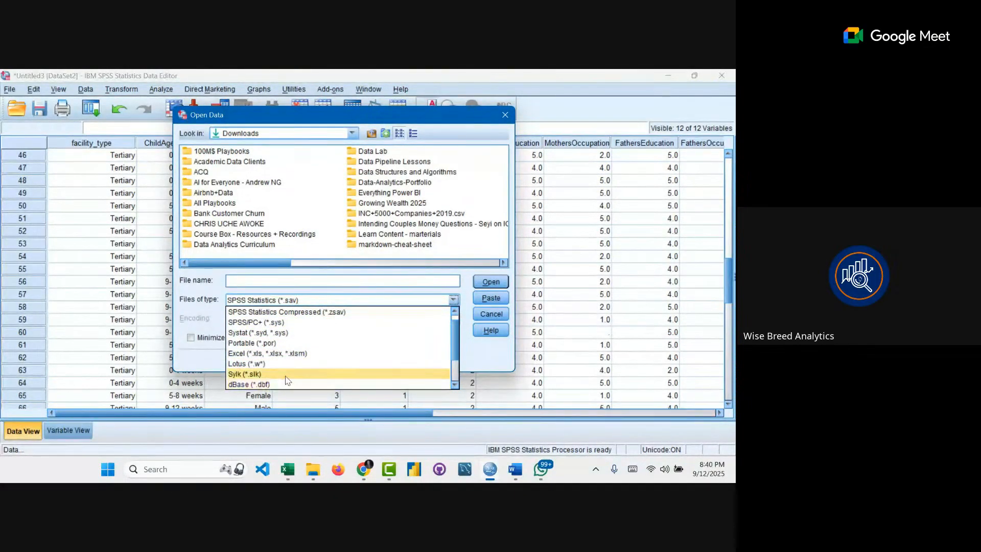
click(253, 354)
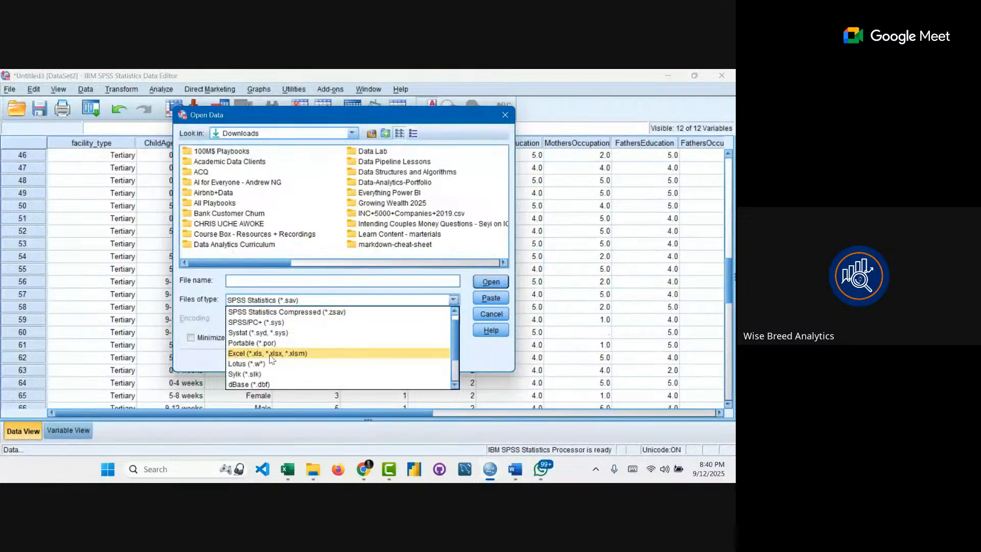
click(271, 354)
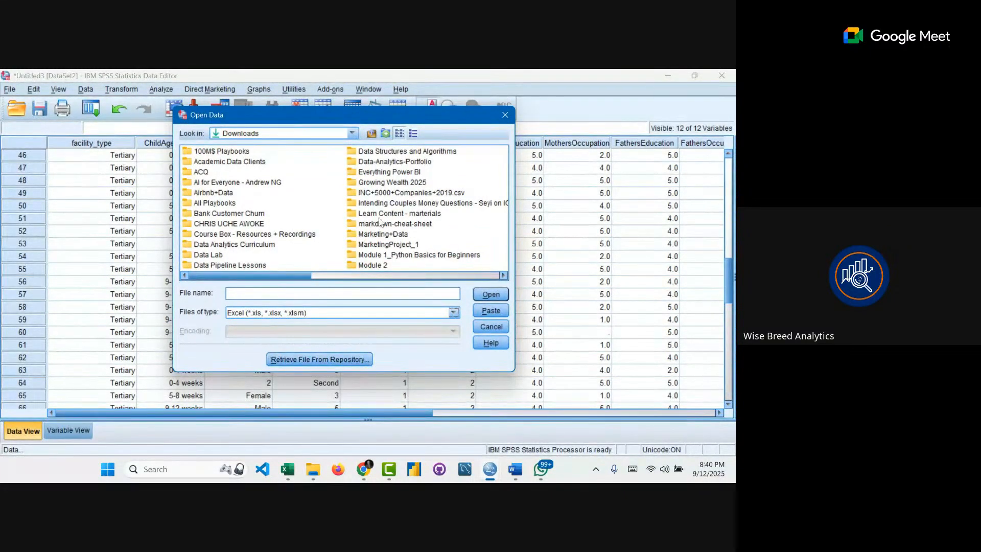
click(333, 134)
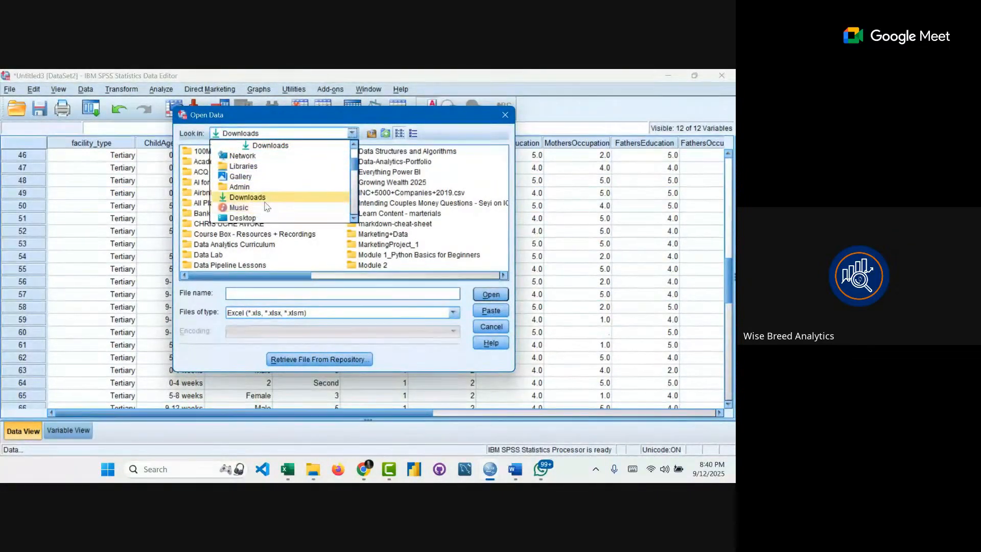
click(264, 219)
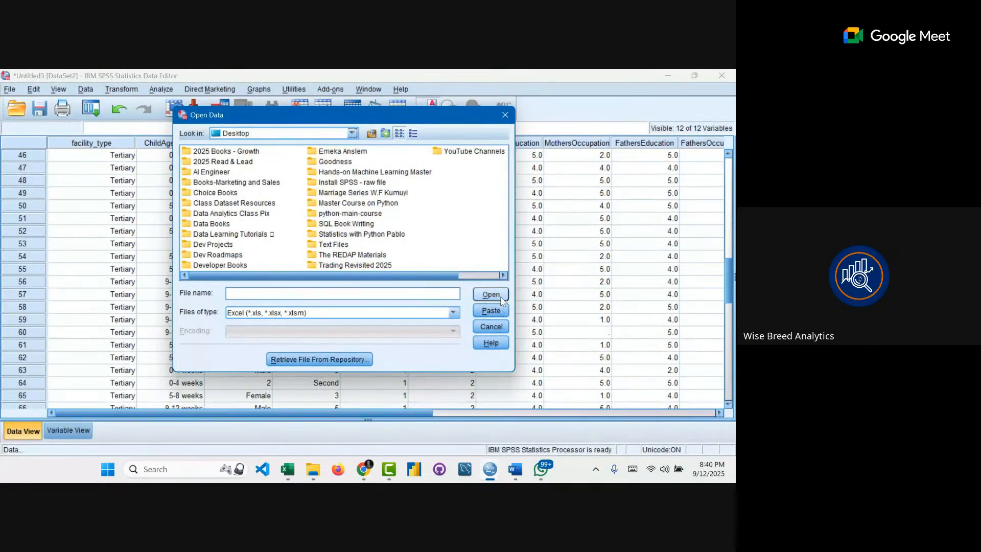
click(505, 115)
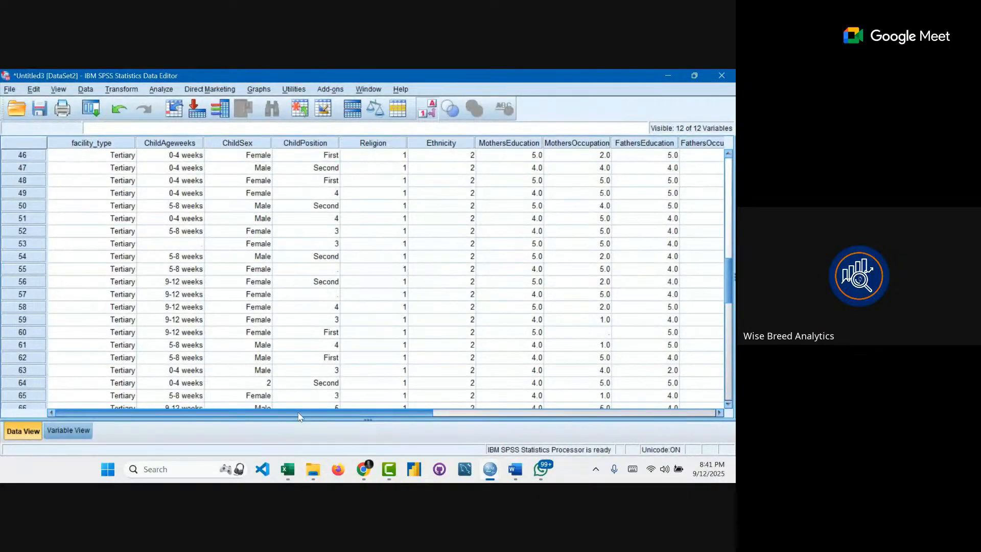
drag(299, 413, 272, 424)
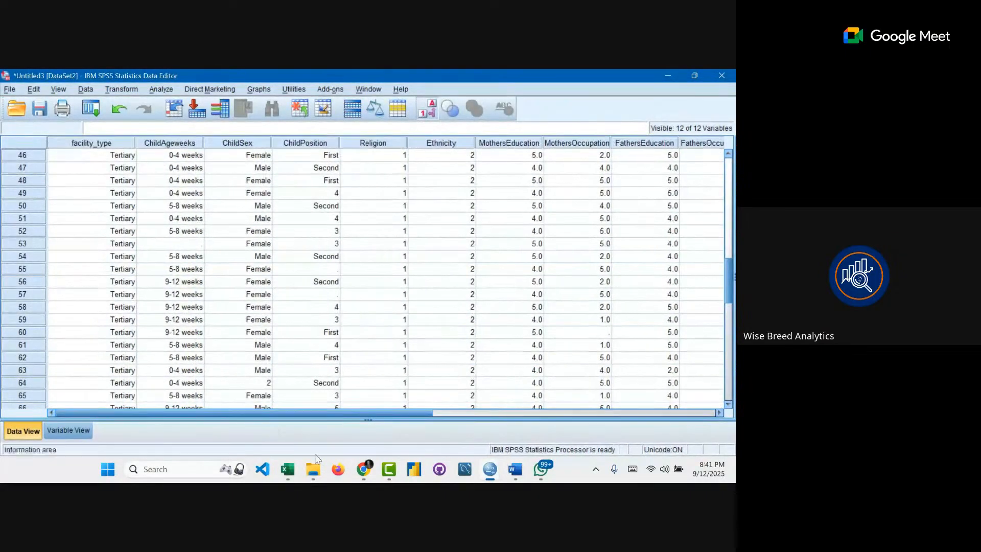
- Switch to the Google Meet call in Chrome, dismiss the raised-hand notification, and stop the public YouTube stream
mouse_move(368, 480)
click(344, 427)
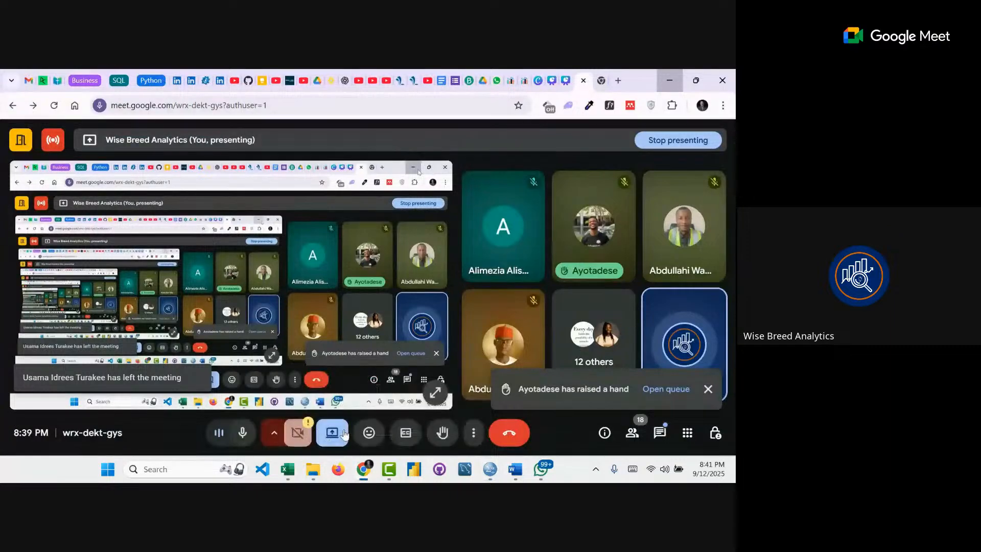
click(708, 389)
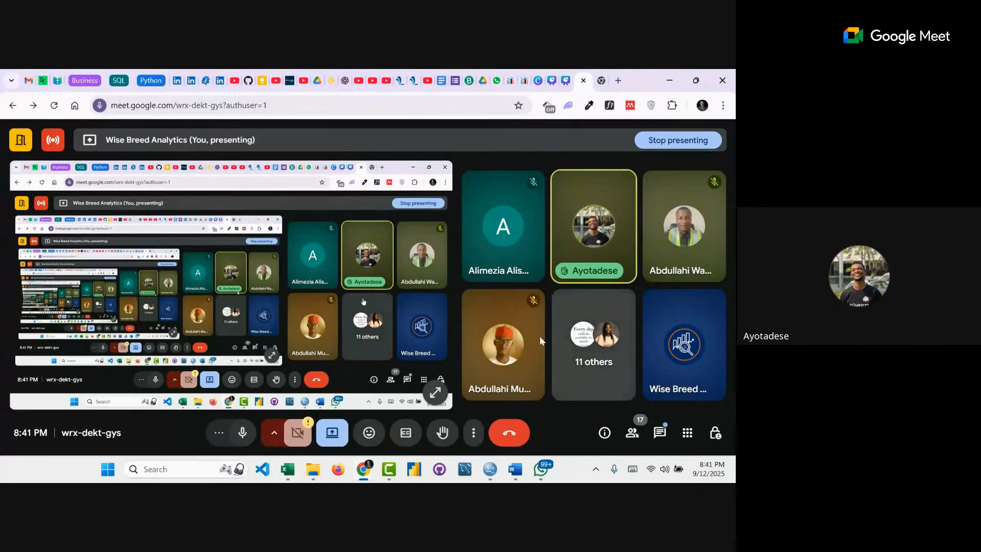
click(342, 439)
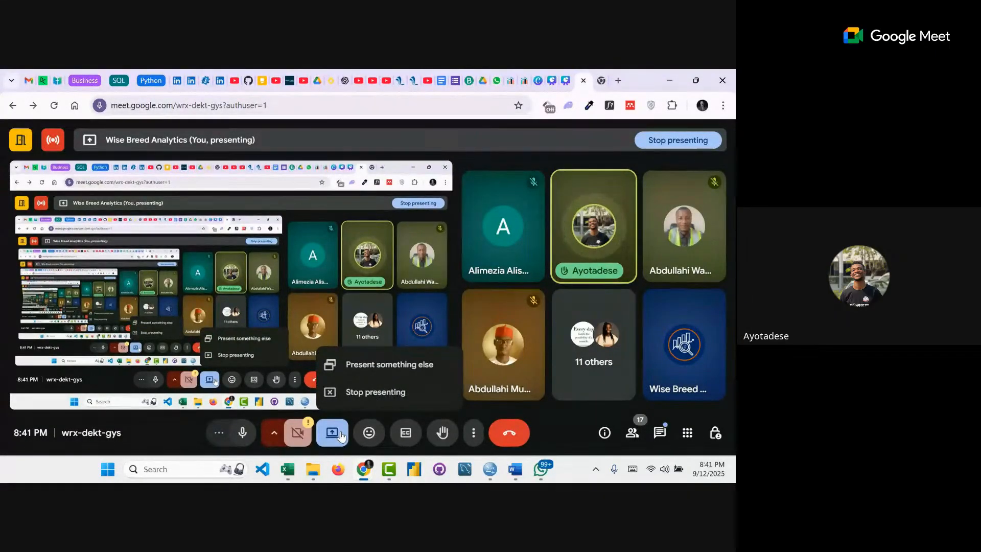
click(53, 145)
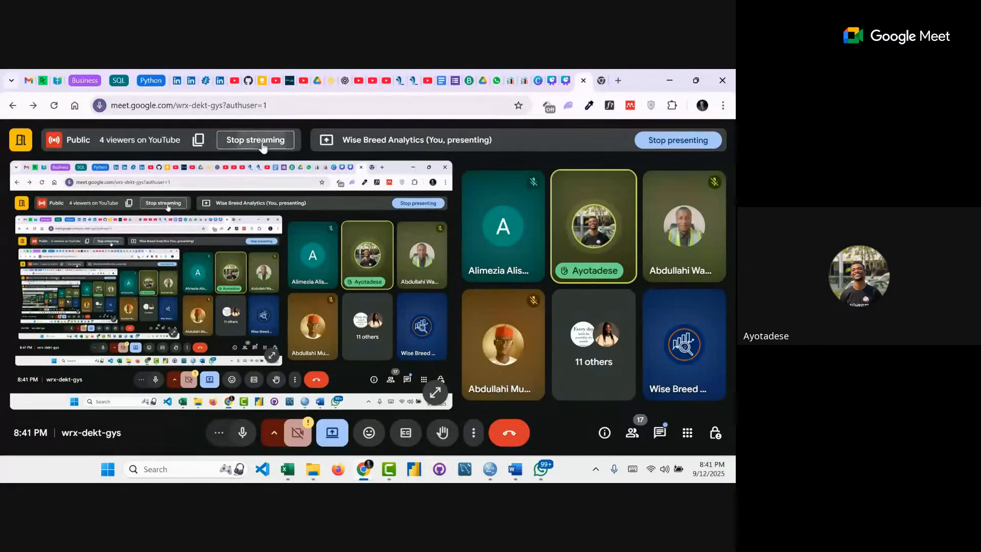
click(262, 142)
click(474, 319)
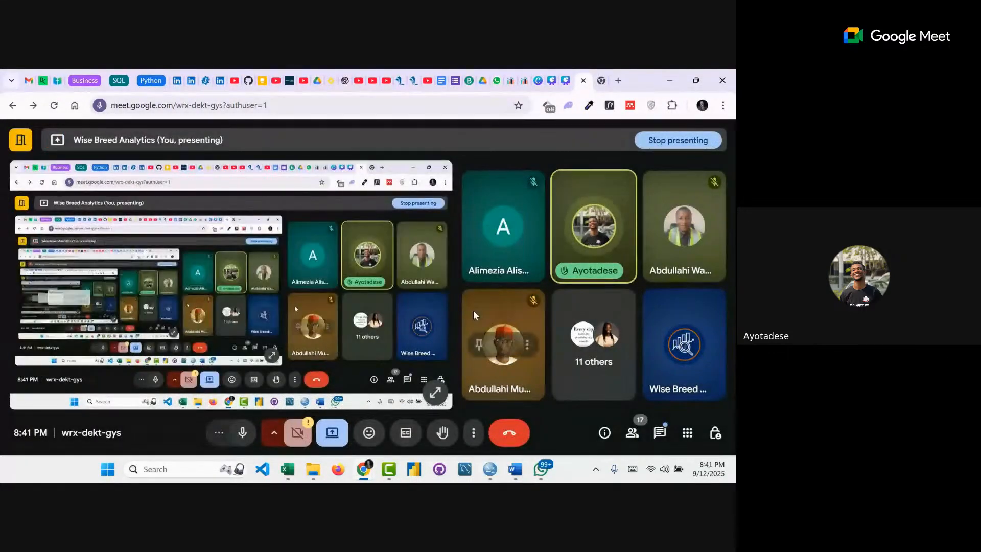